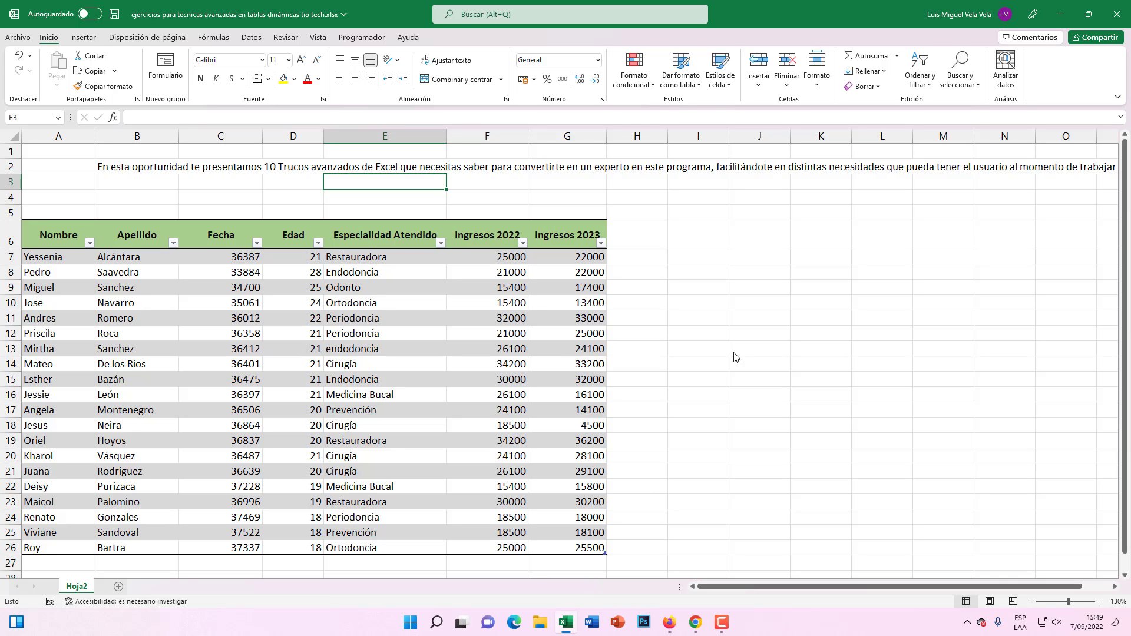
Cut the sentence from 'de Excel' onward out of B2 and paste it into B3.
click(138, 178)
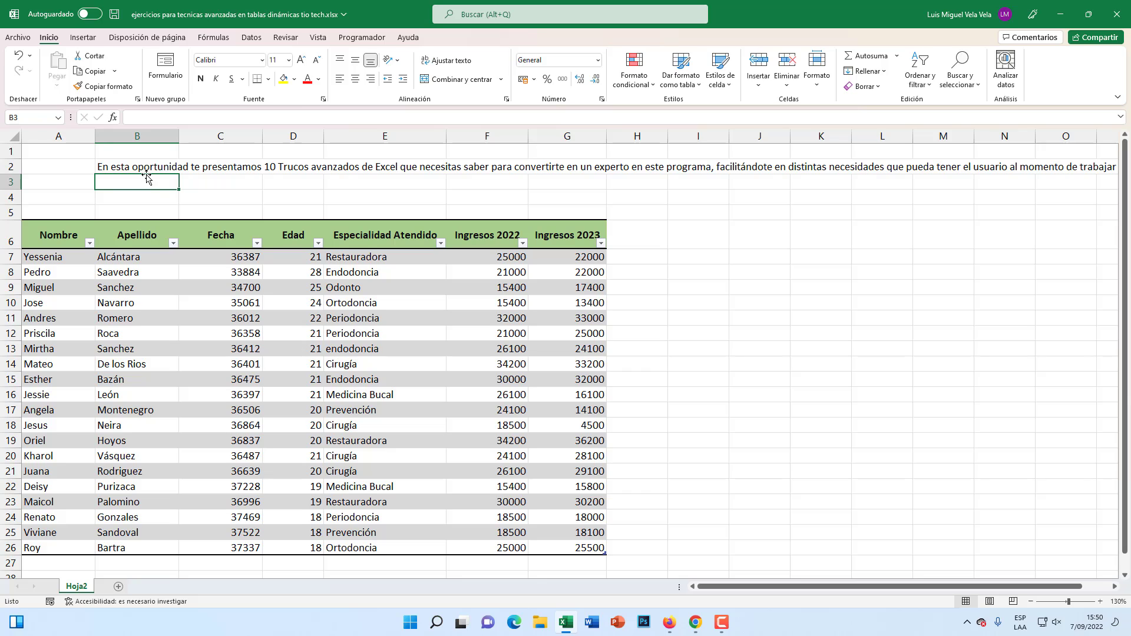
double_click(103, 169)
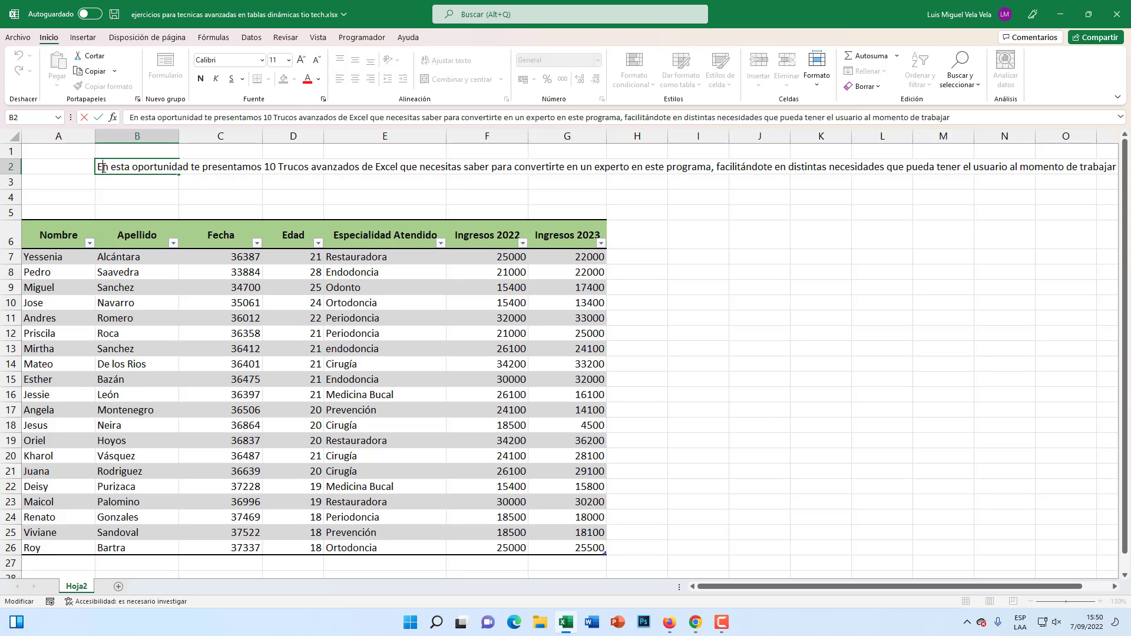
drag(98, 167, 1083, 167)
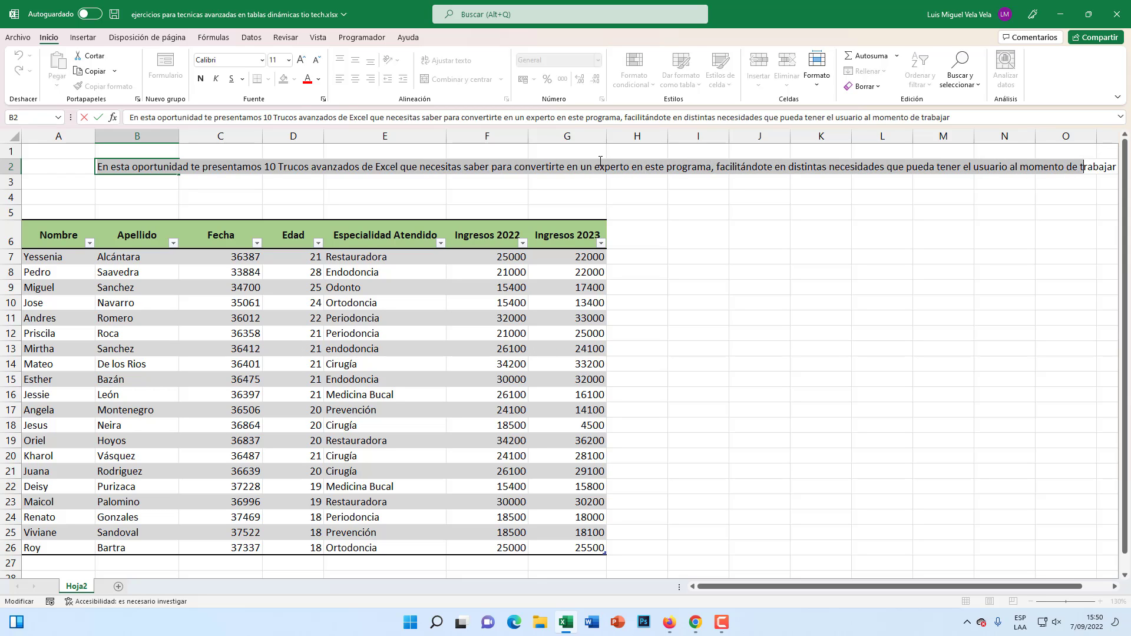
click(124, 165)
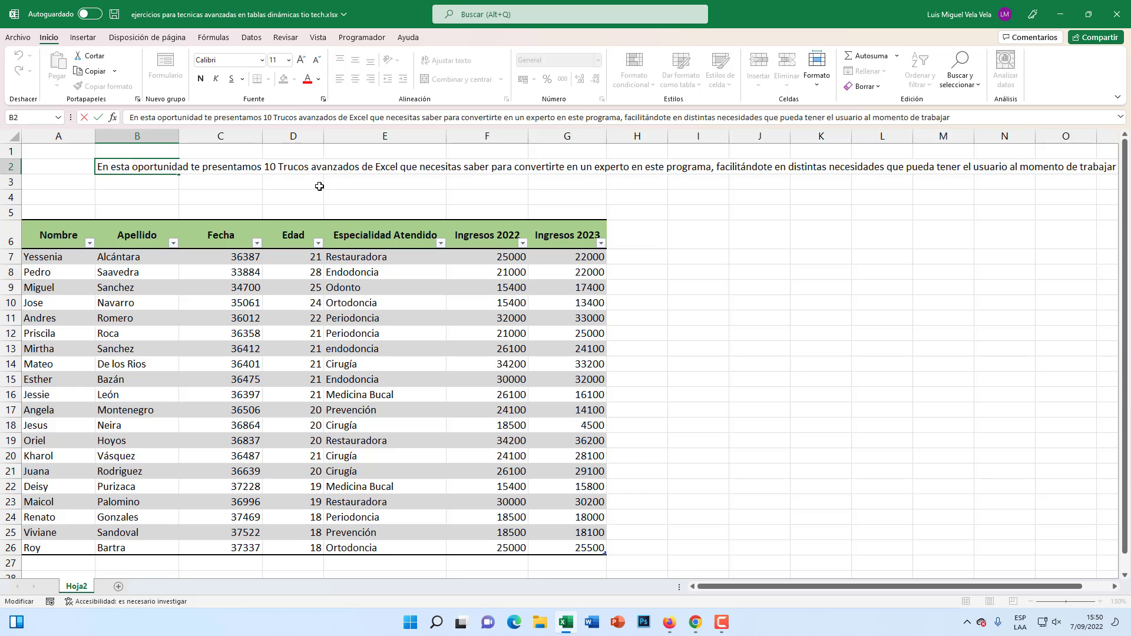
drag(365, 167, 1117, 167)
key(ctrl+x)
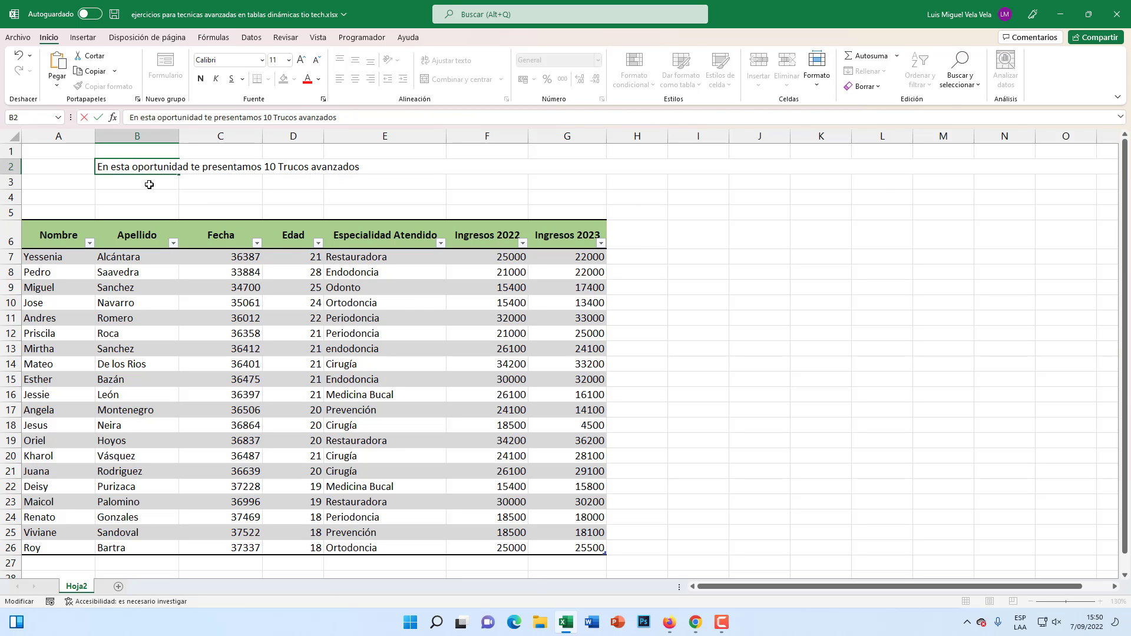
click(135, 185)
key(ctrl+v)
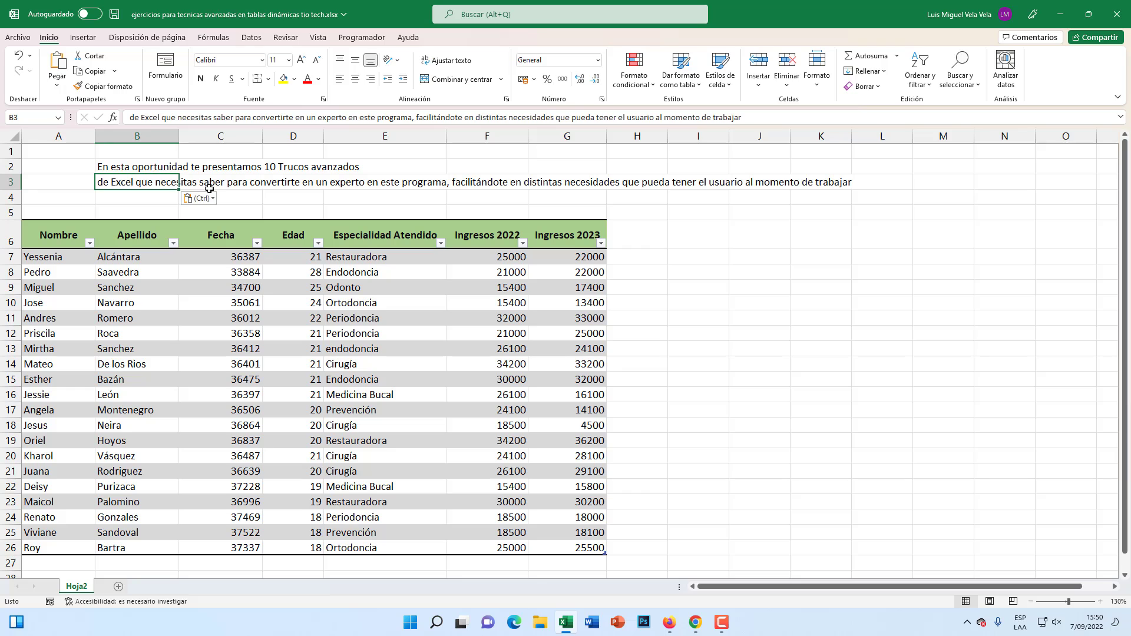
Cut the text from 'en este programa' onward out of B3 and paste it into B4.
double_click(367, 182)
double_click(133, 184)
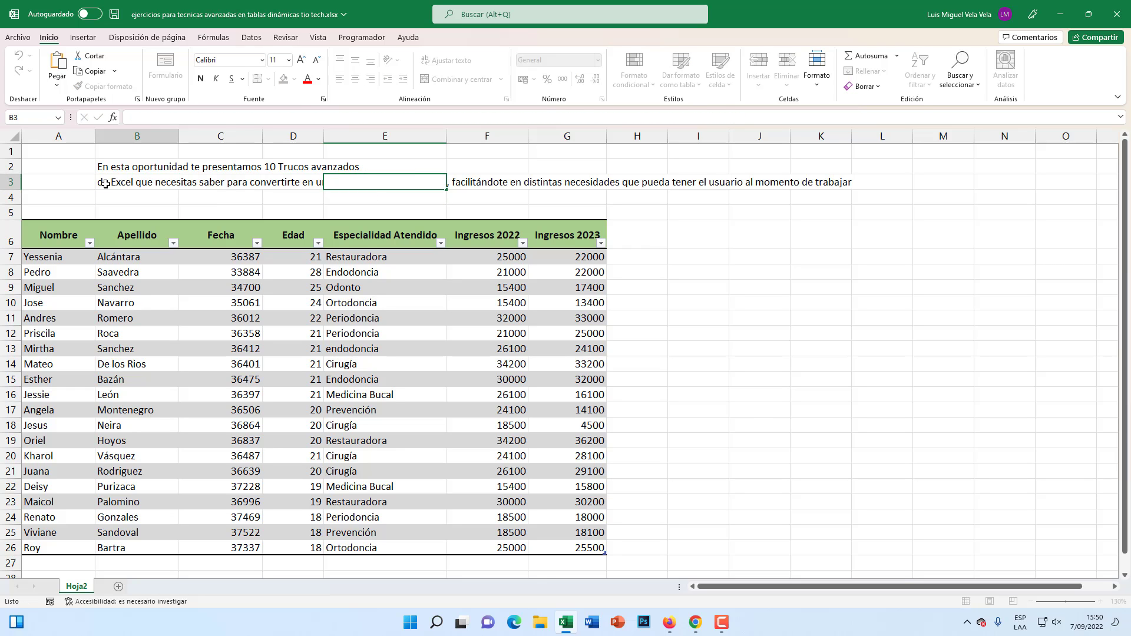
drag(367, 184, 867, 183)
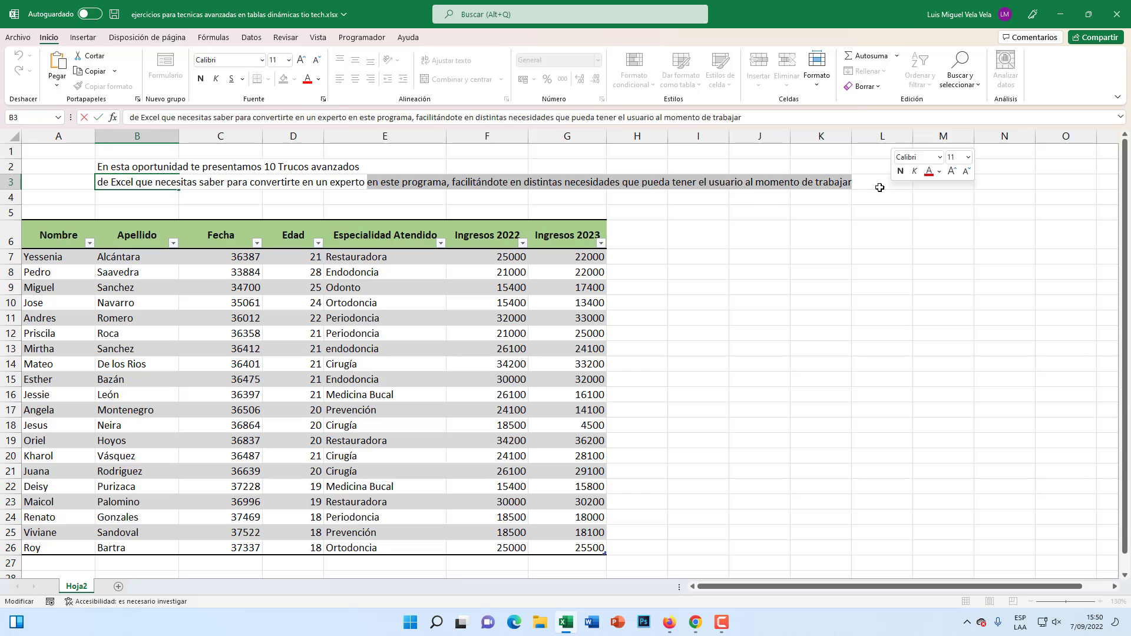
key(ctrl+x)
key(Return)
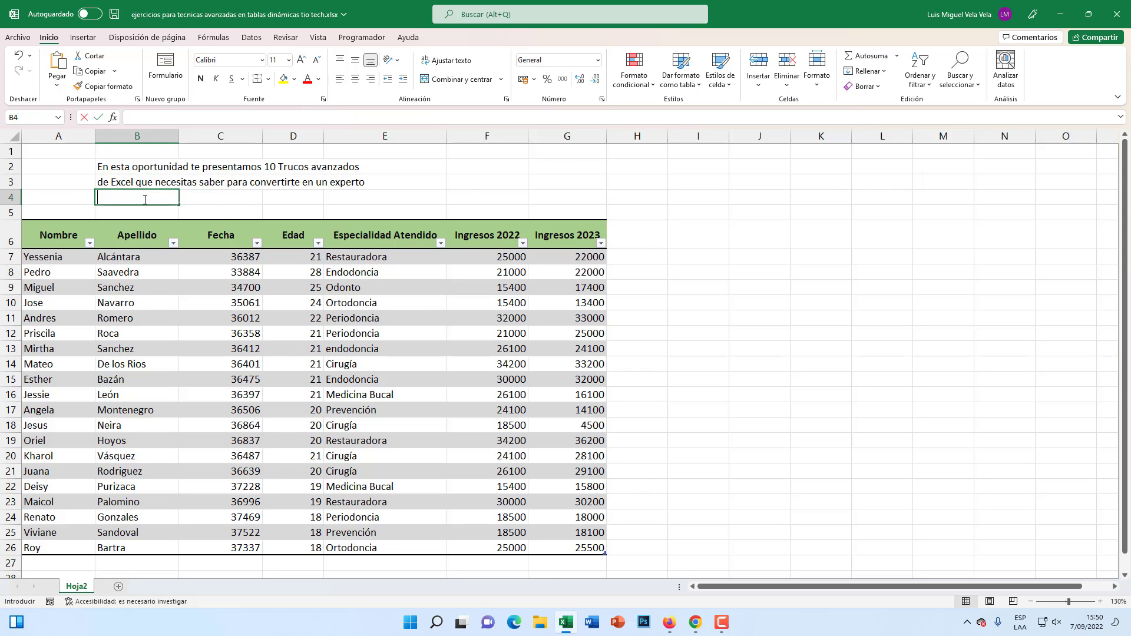
key(ctrl+v)
click(774, 260)
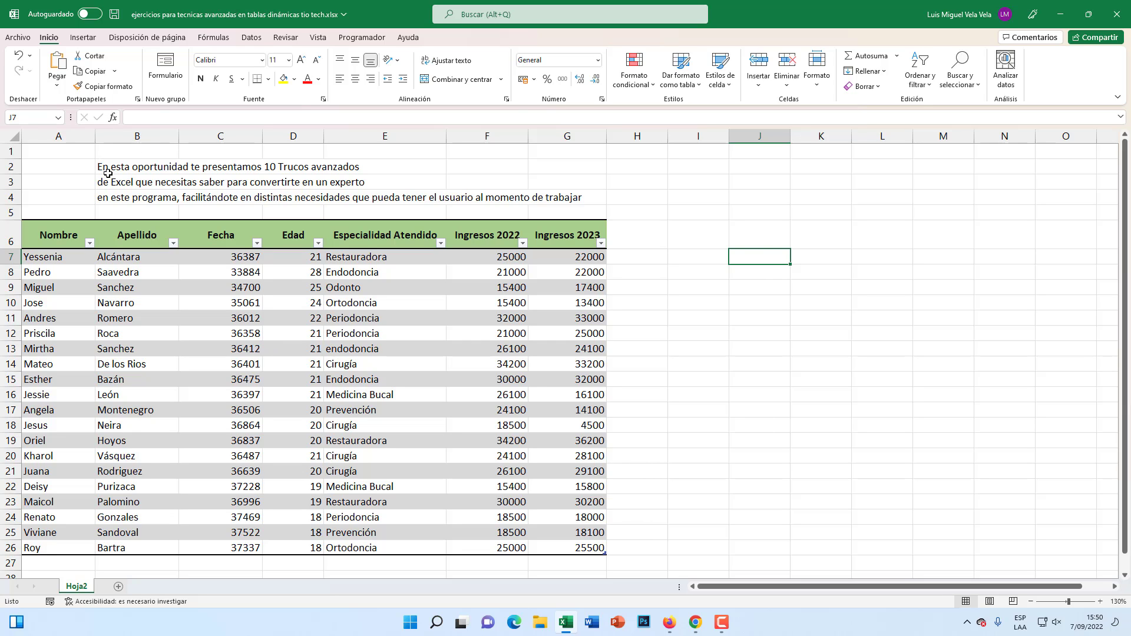
Undo the manual split so the full sentence is back in B2.
drag(99, 166, 580, 212)
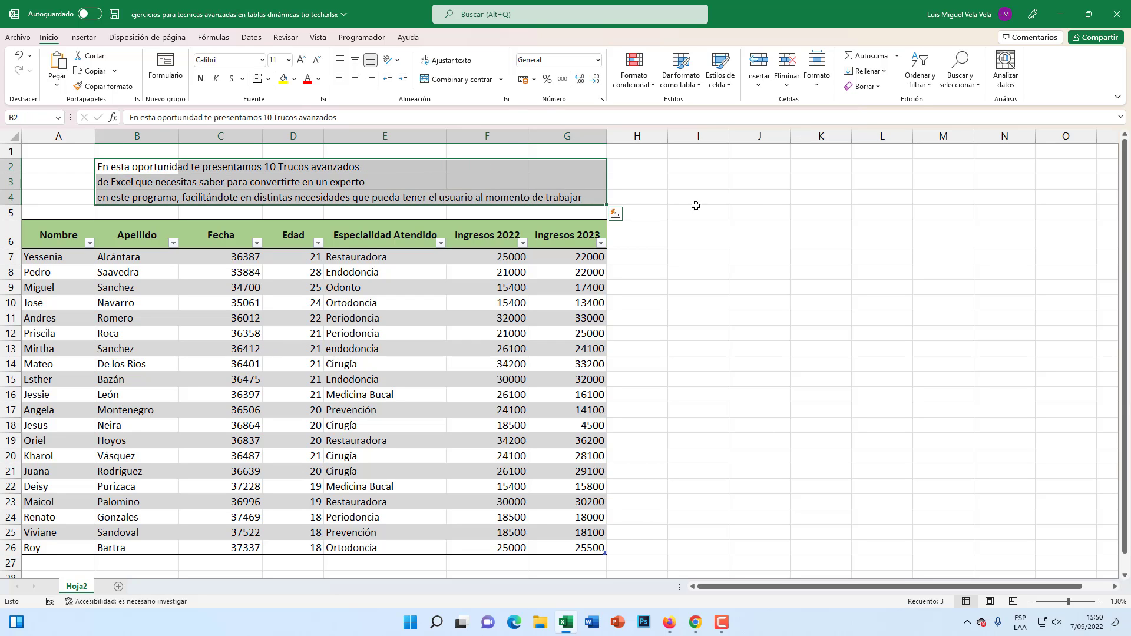
click(700, 183)
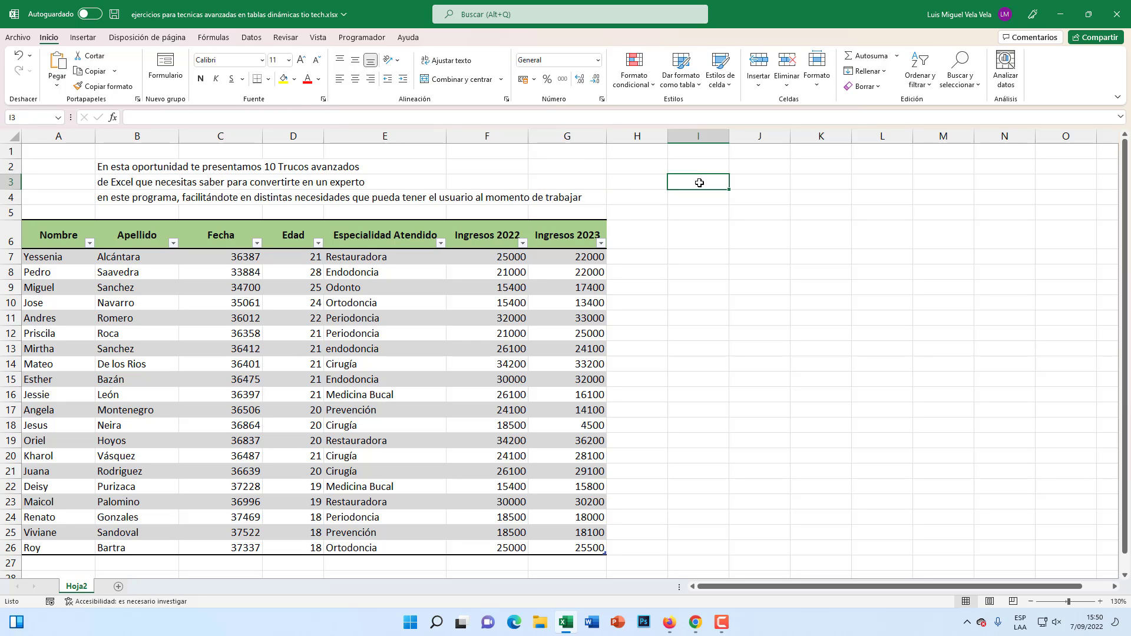
key(ctrl+z)
key(ctrl+z)
key(ctrl+z)
key(ctrl+z)
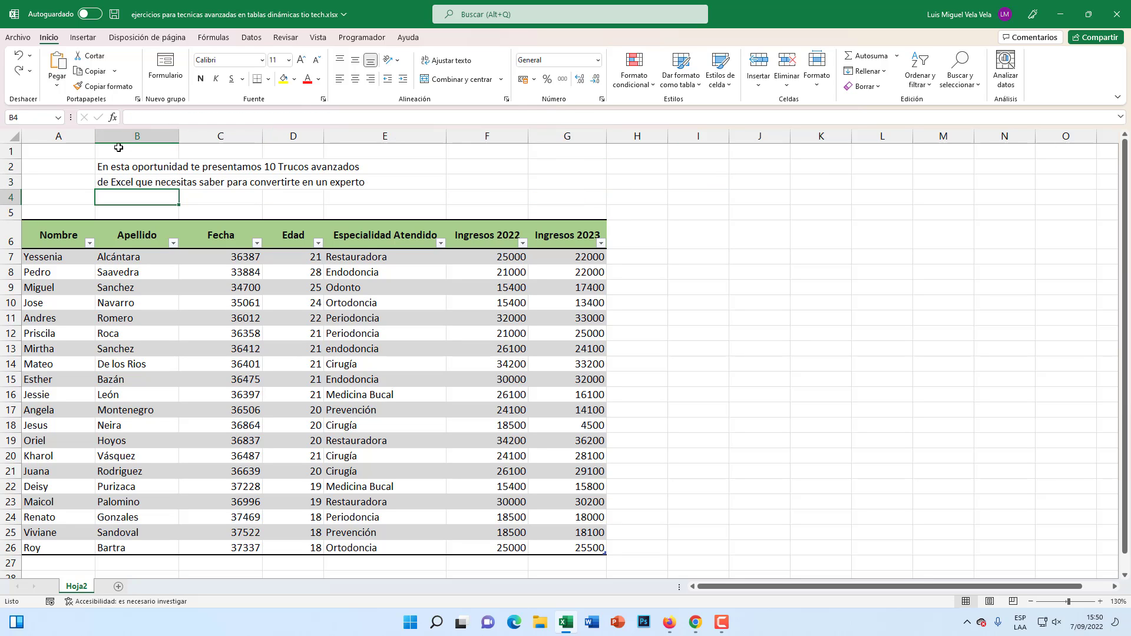
key(ctrl+z)
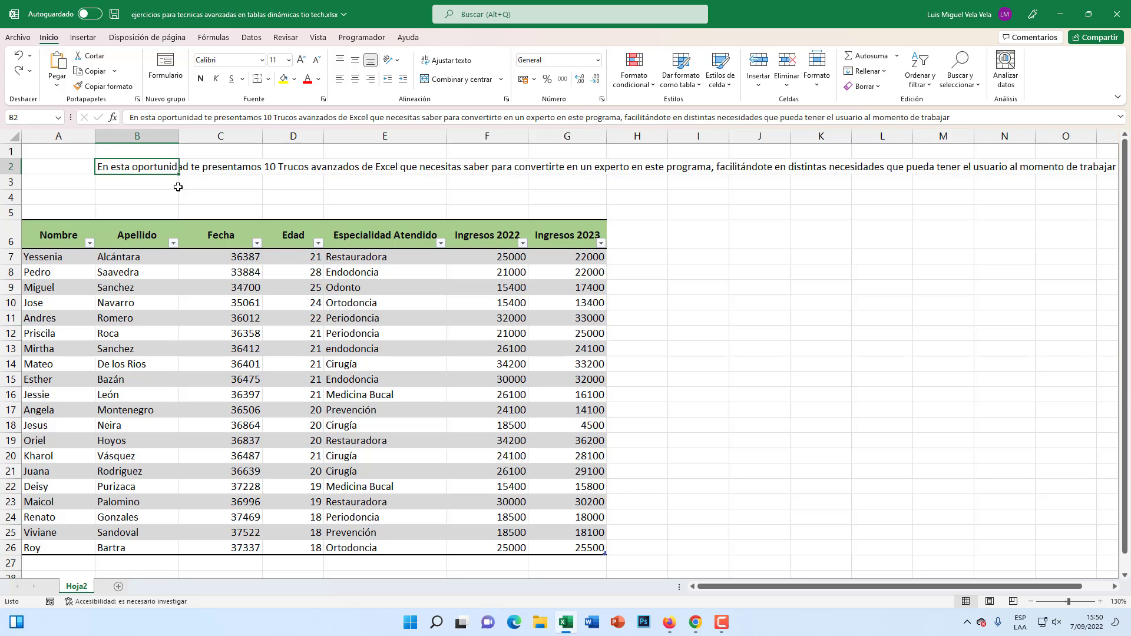
click(160, 191)
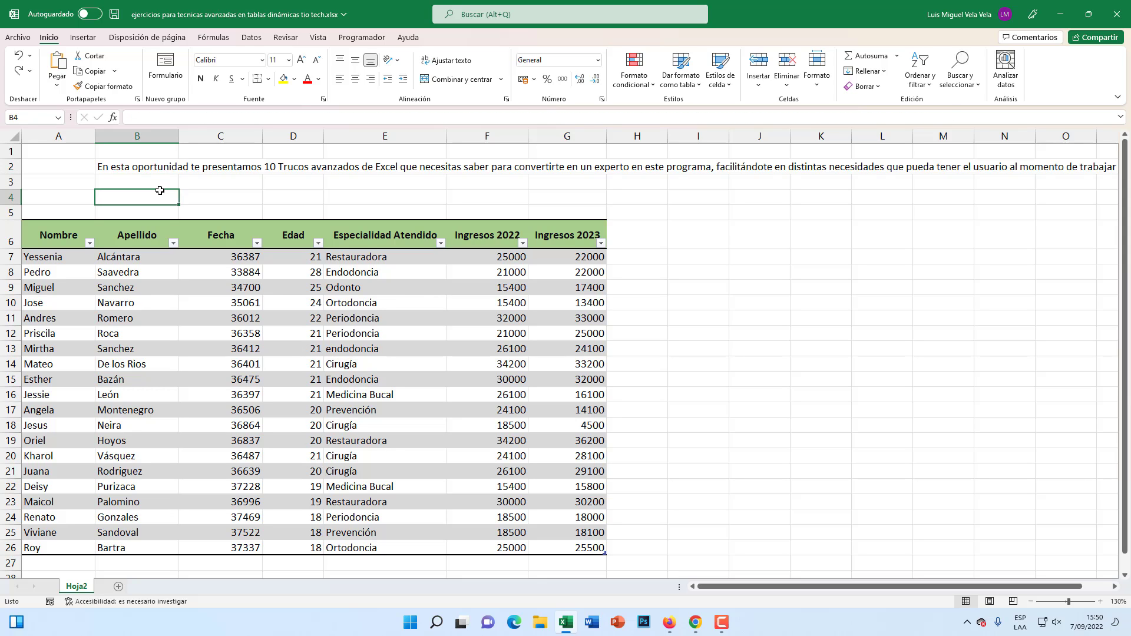
Spread the sentence over B2:G4 with Rellenar > Justificar.
drag(125, 165, 574, 200)
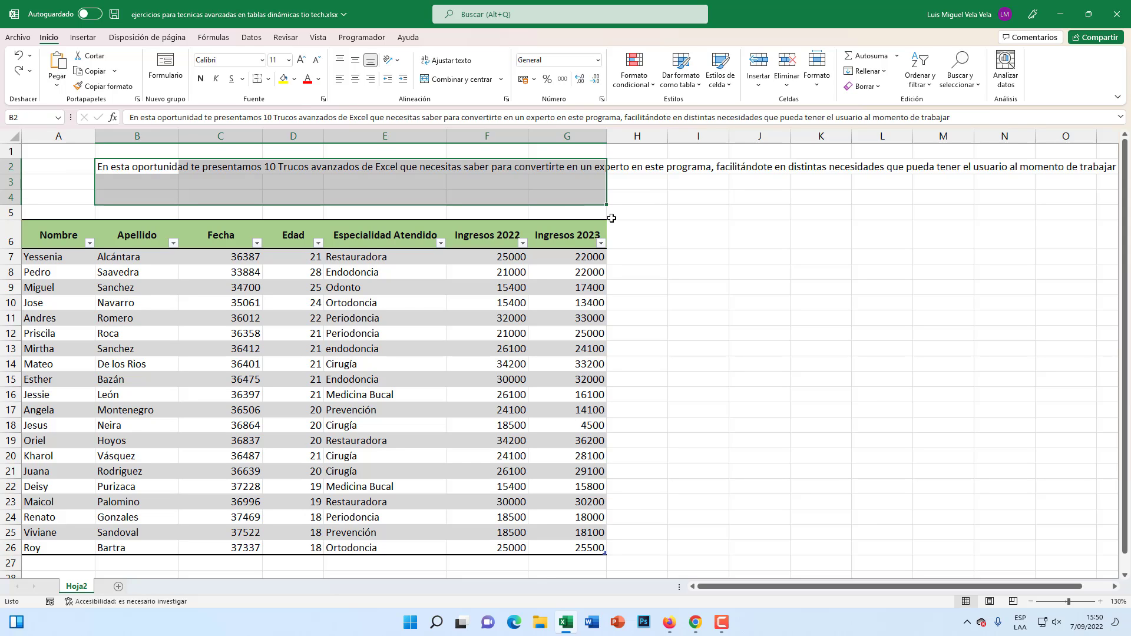
click(221, 182)
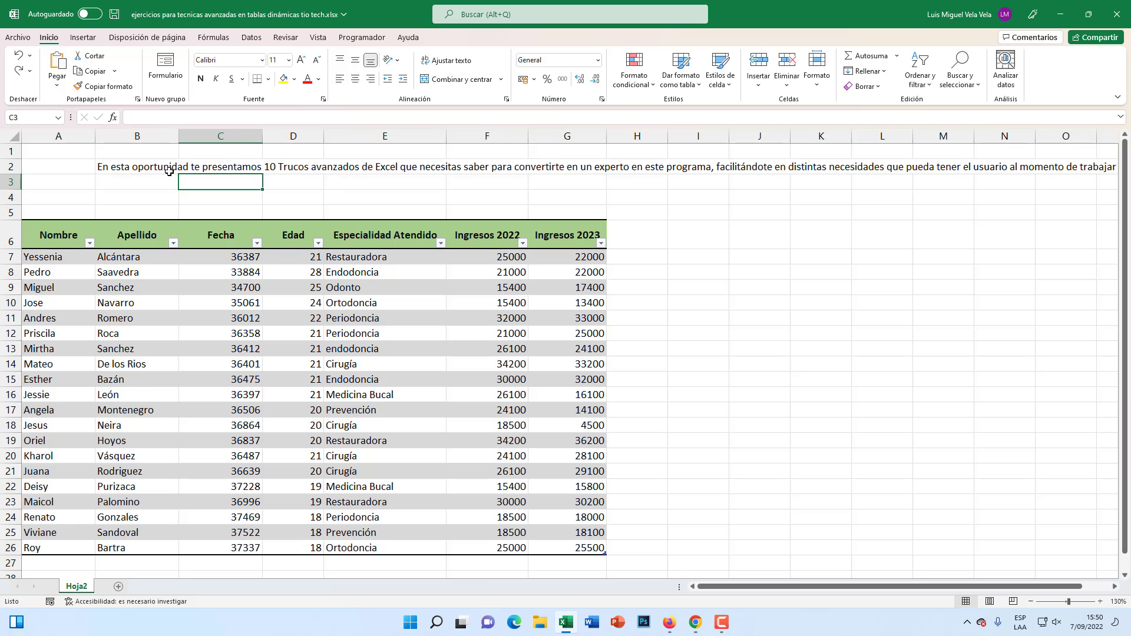
drag(165, 168, 554, 197)
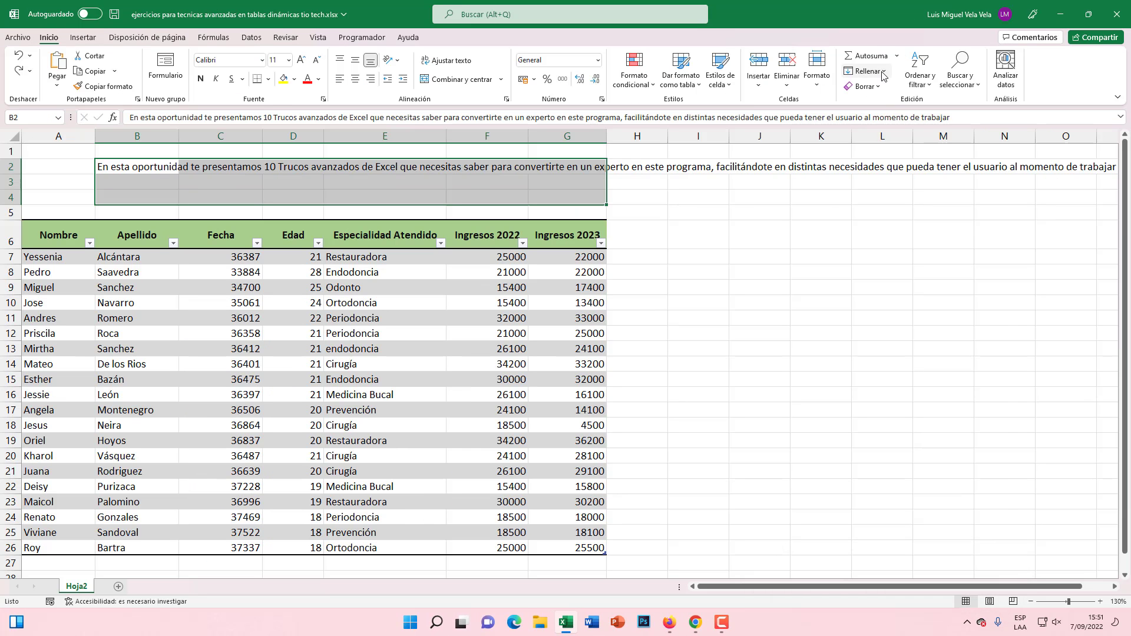
click(883, 72)
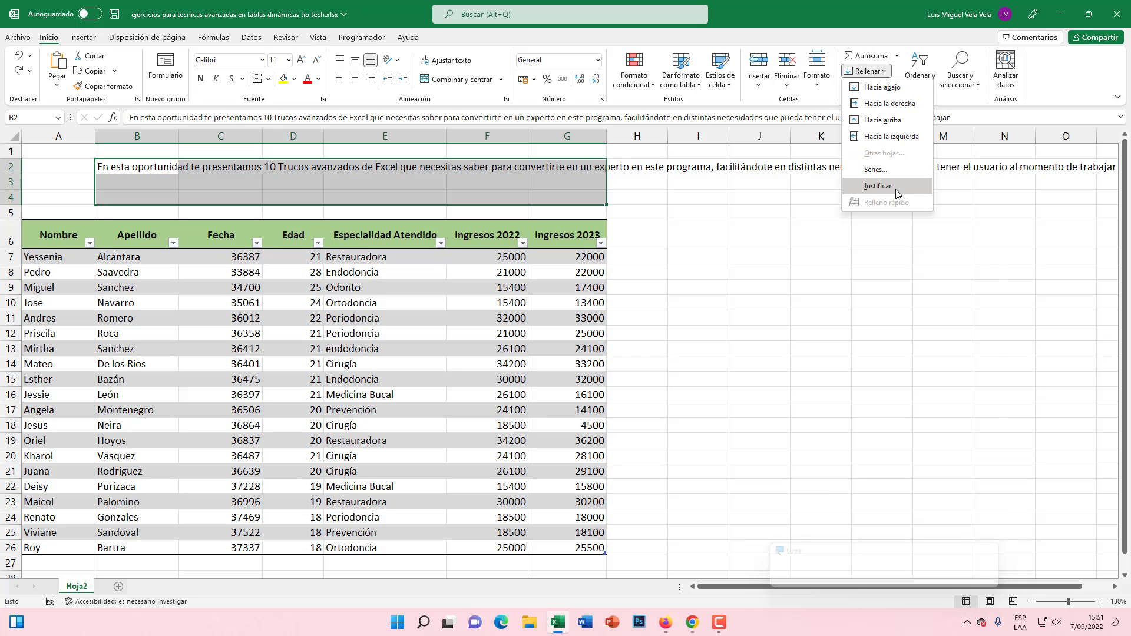
click(897, 193)
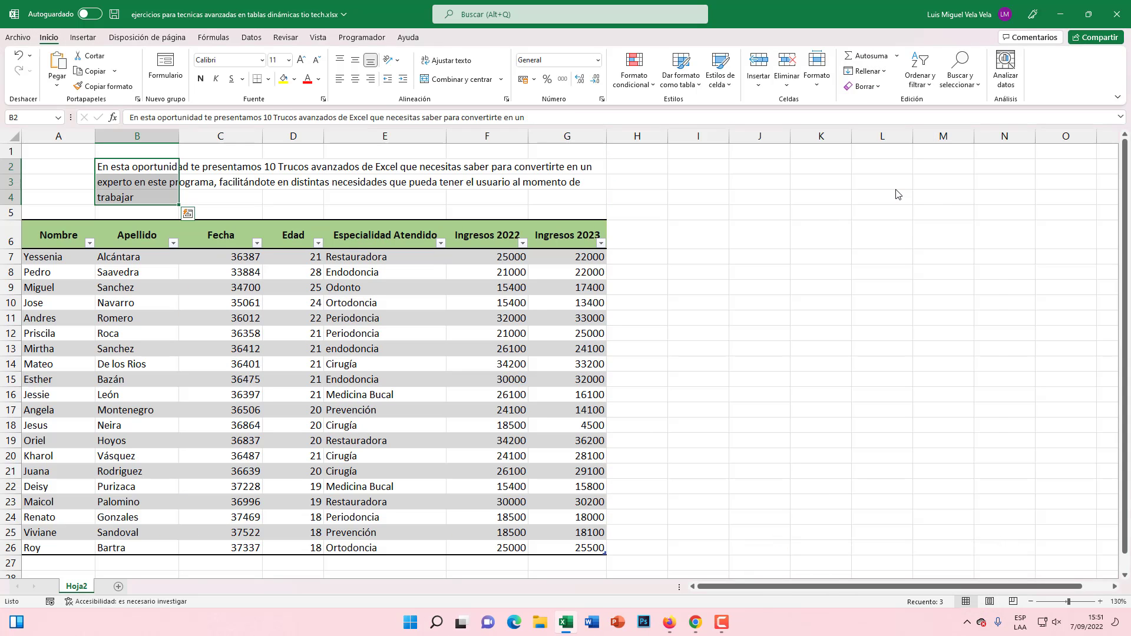
Undo the justify so the sentence returns to a single line in B2.
click(267, 190)
drag(133, 171, 594, 202)
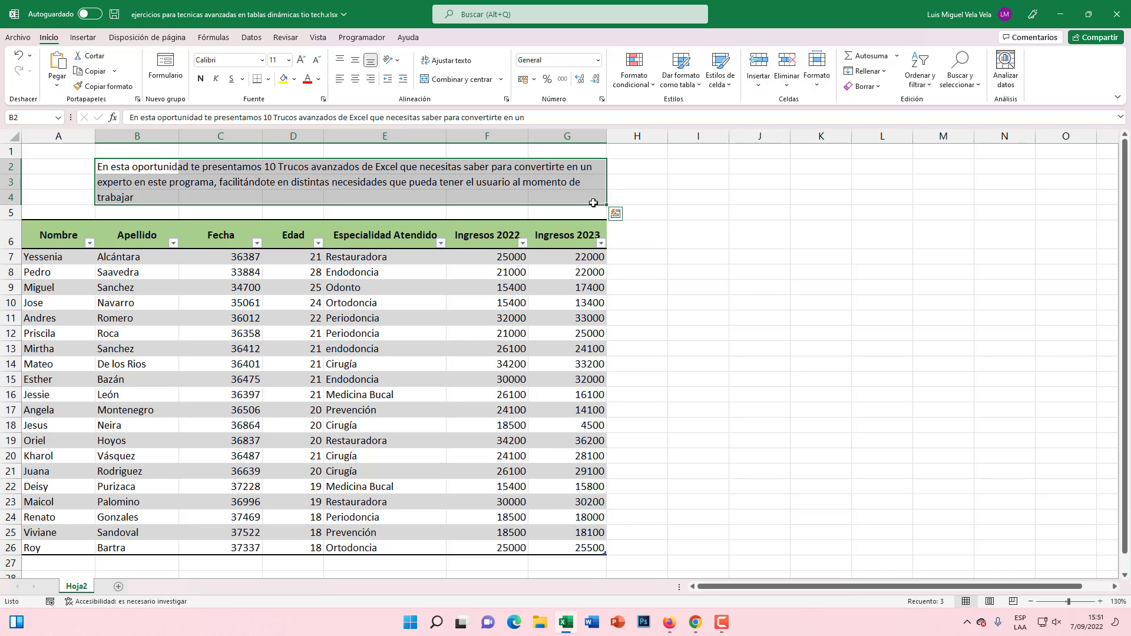
key(ctrl+z)
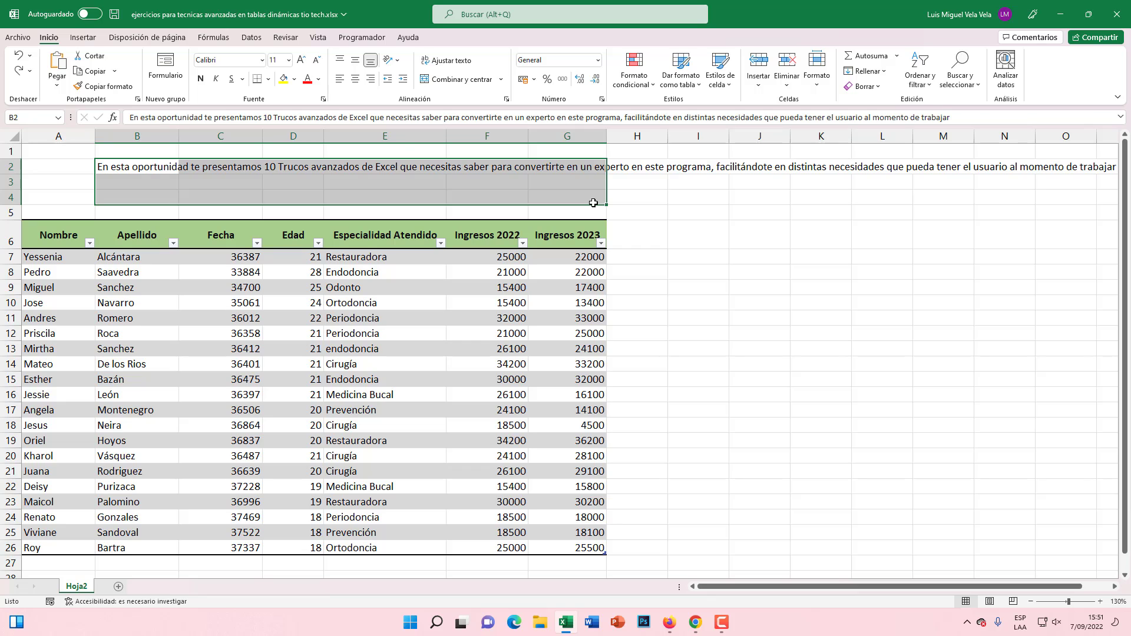
click(439, 186)
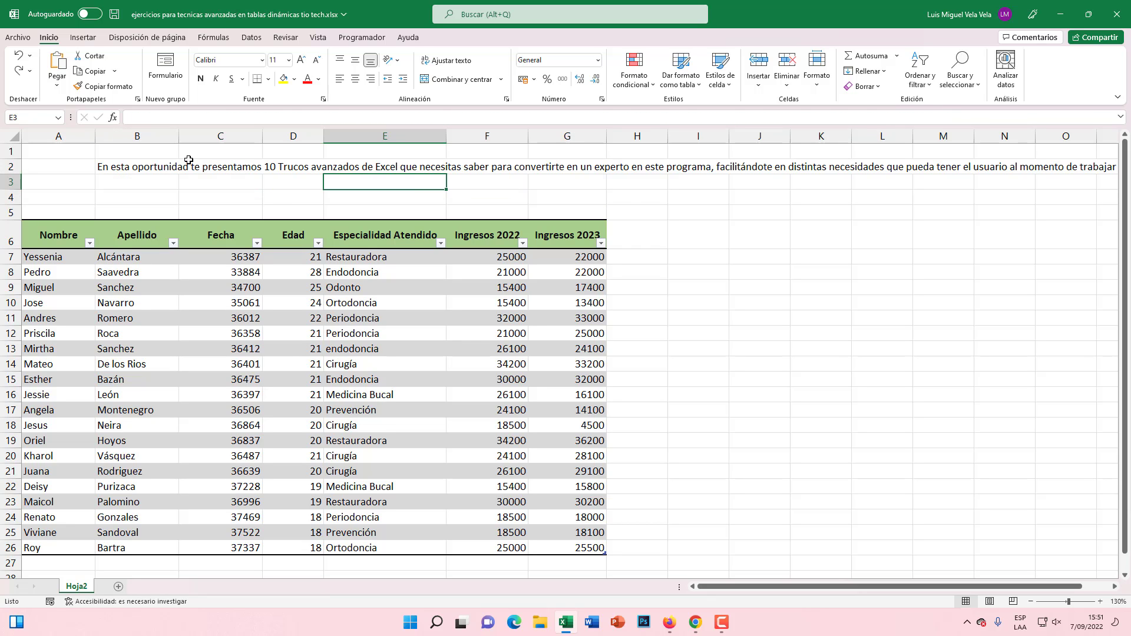
Merge and centre the intro sentence across B2:G2.
drag(122, 167, 559, 160)
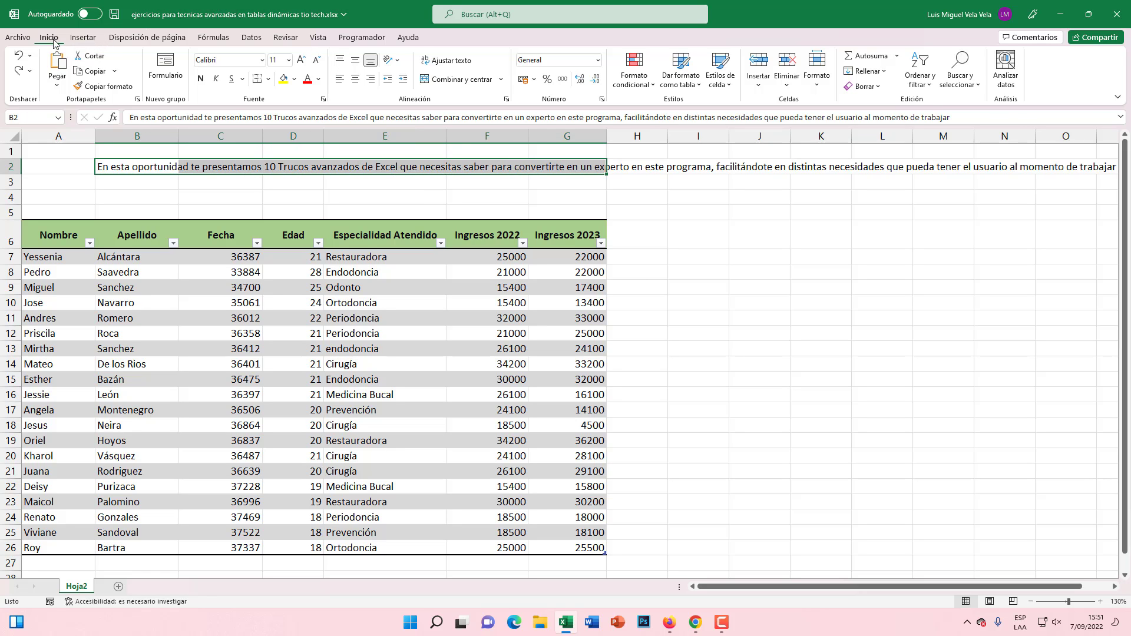
text(-)
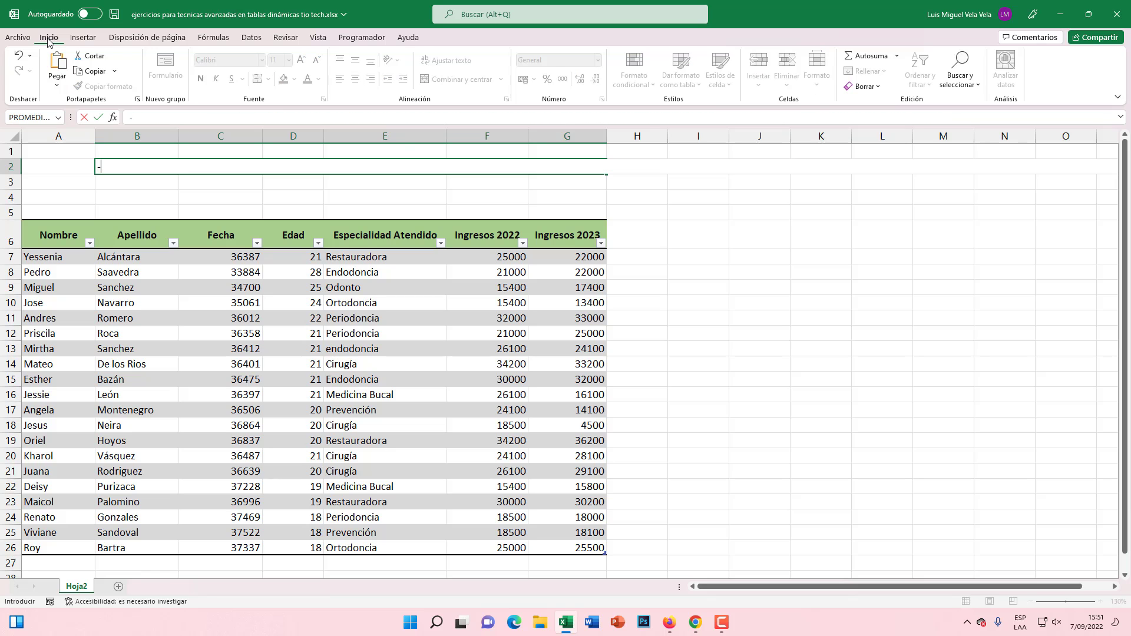
key(Escape)
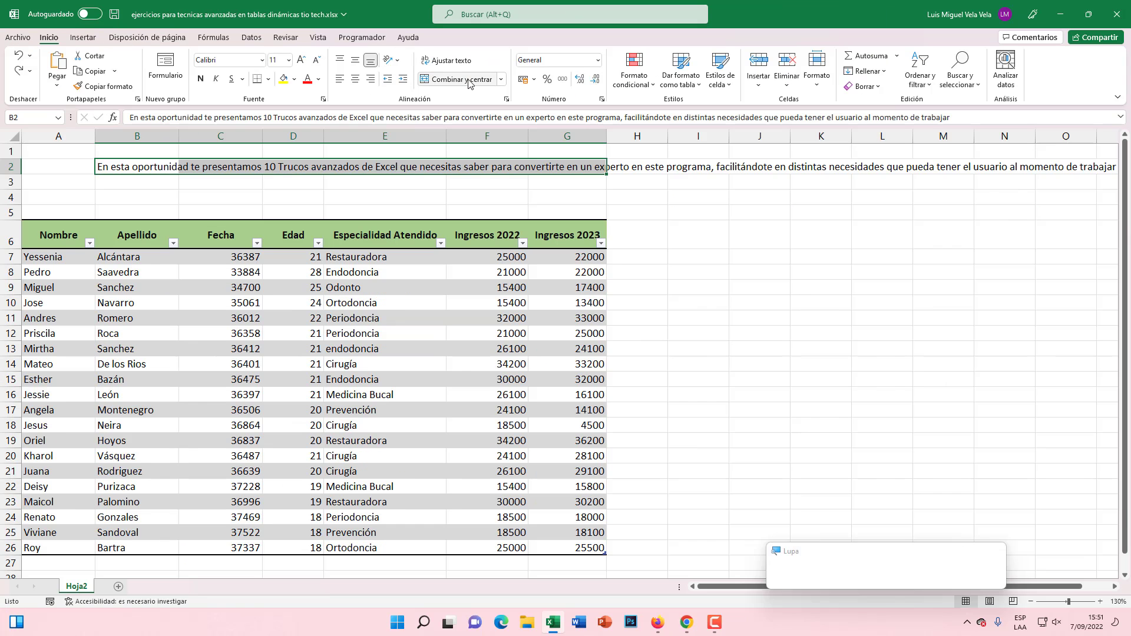
click(506, 231)
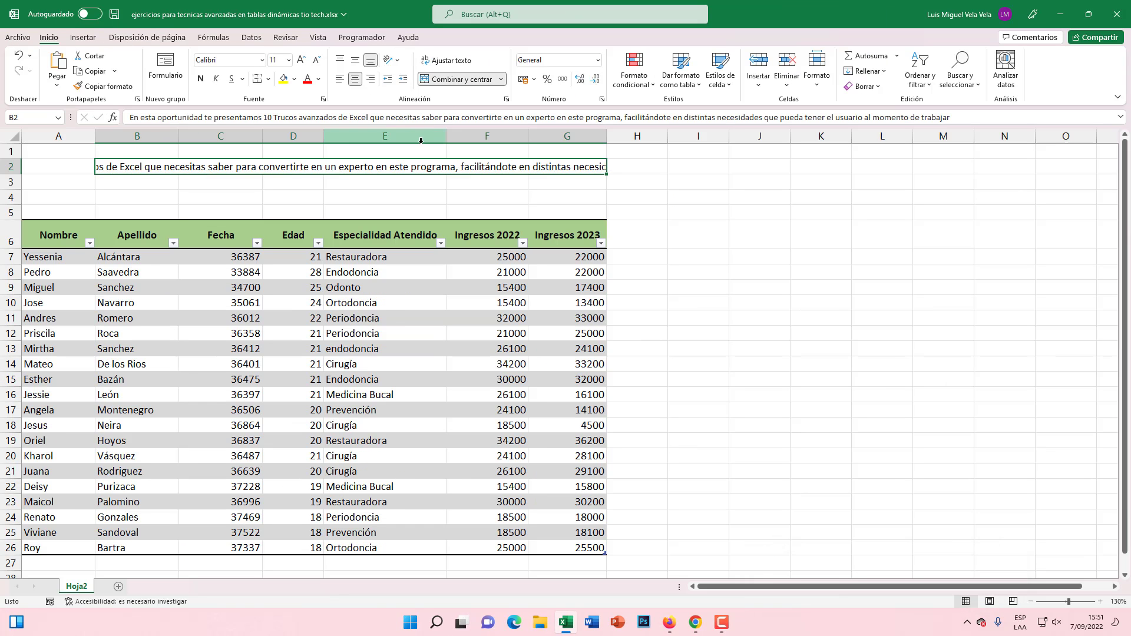
Make row 2 taller and wrap the merged sentence onto several lines.
click(19, 173)
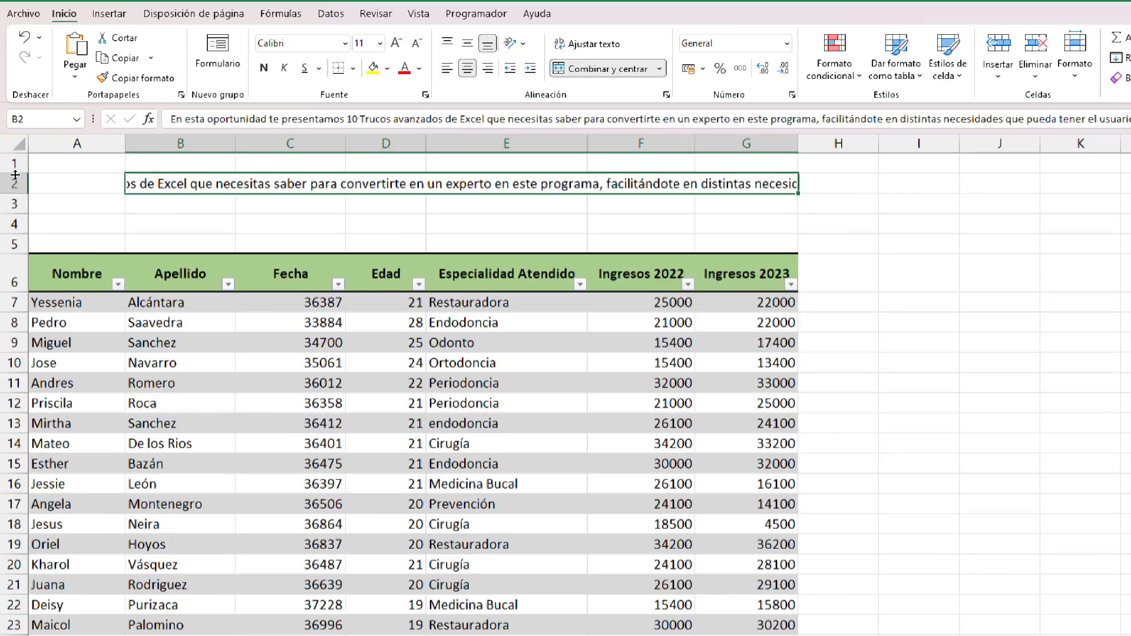
drag(43, 194, 43, 292)
drag(14, 206, 13, 207)
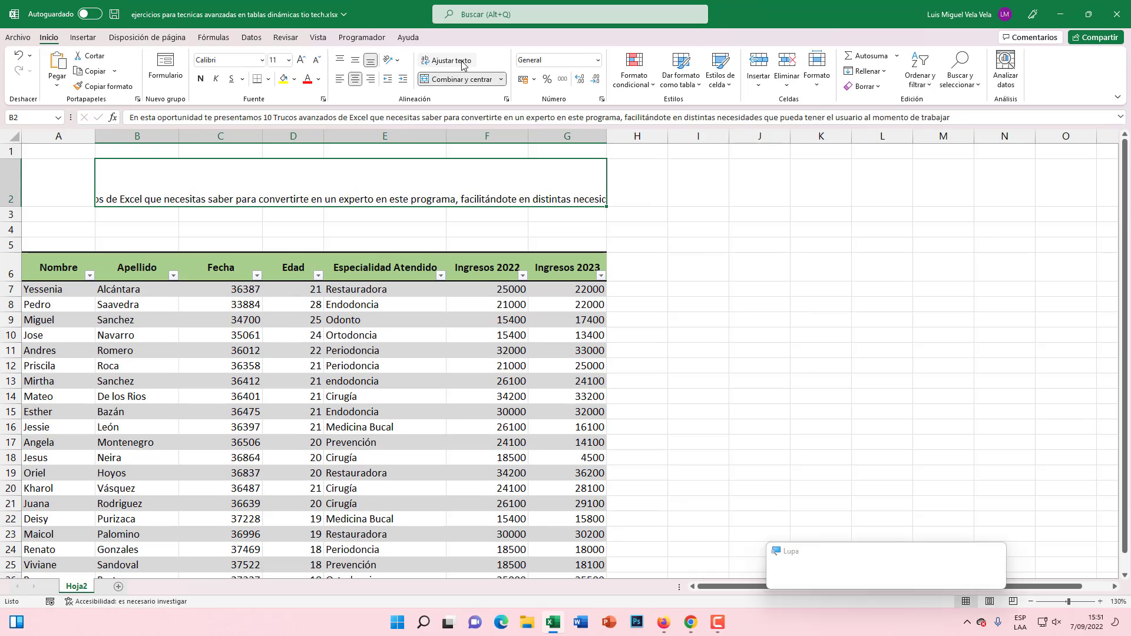
click(462, 63)
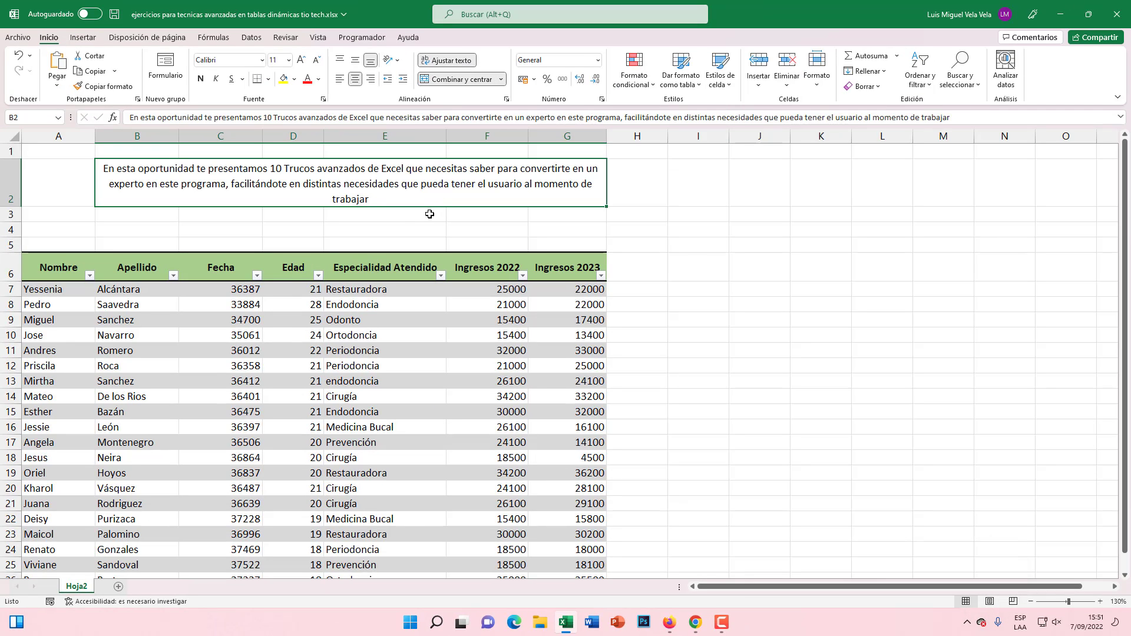
click(417, 227)
click(208, 185)
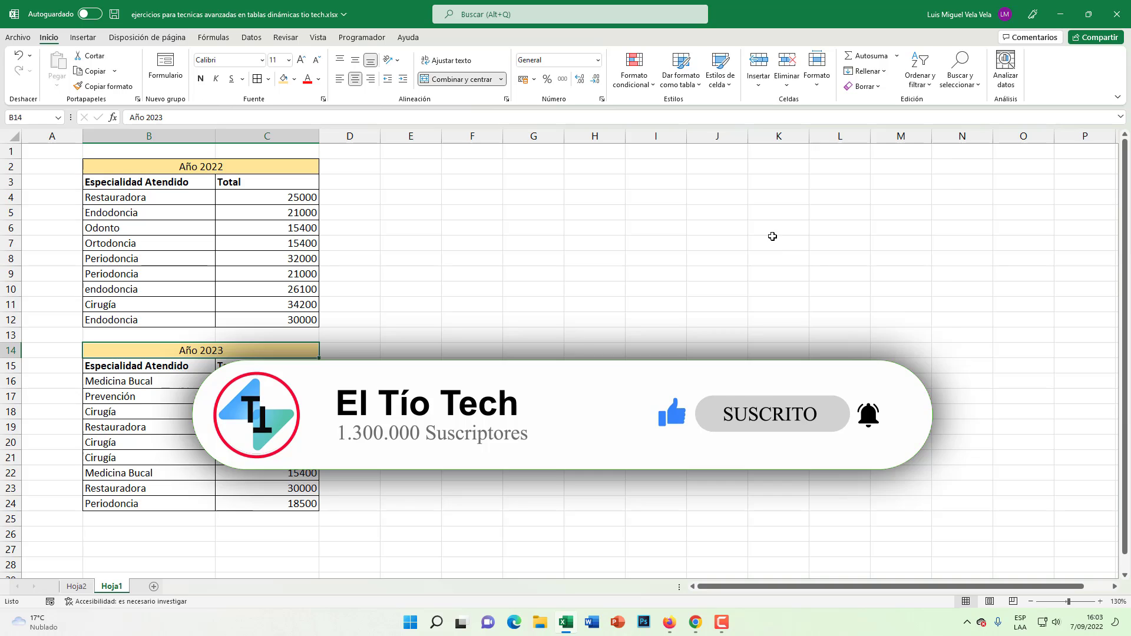
Fill the Año 2022 title cell orange.
click(218, 263)
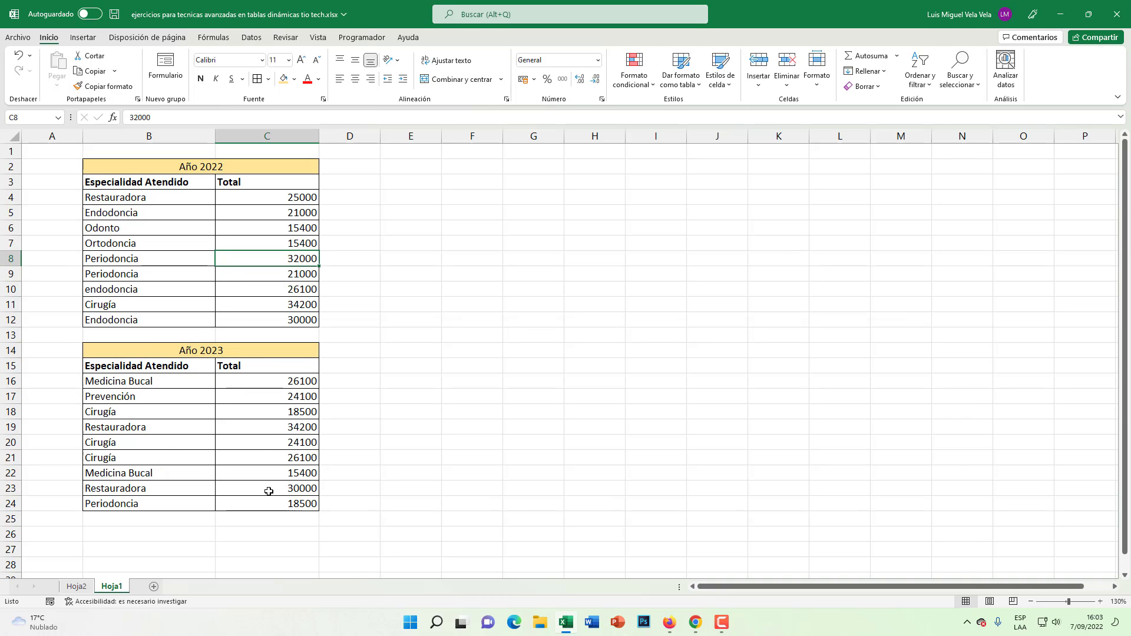
drag(150, 353, 267, 500)
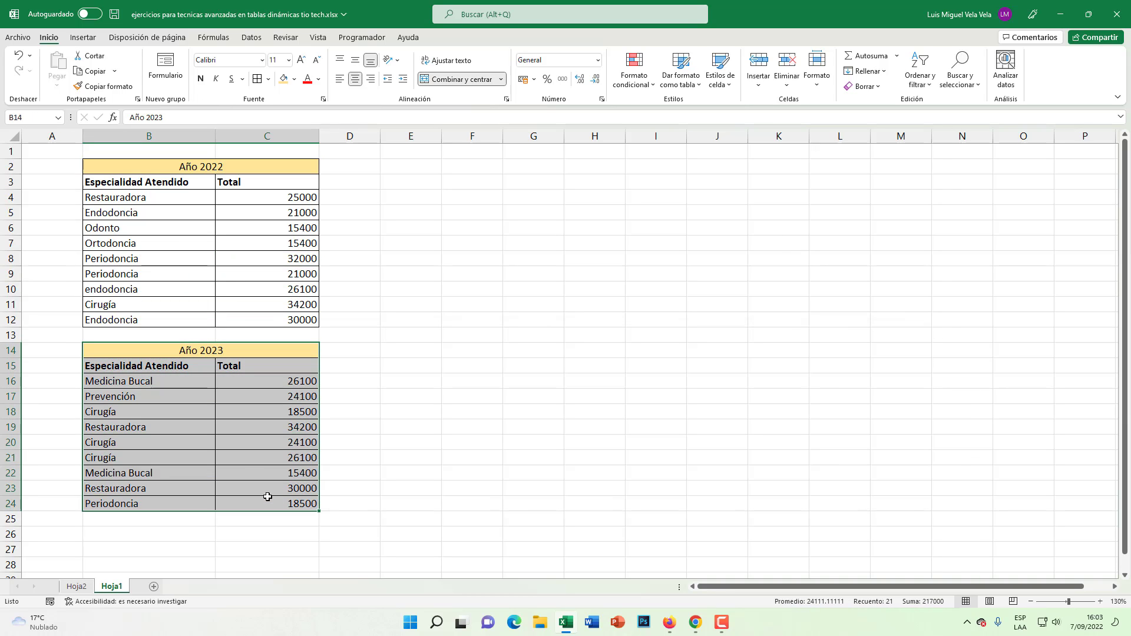
drag(144, 172, 255, 312)
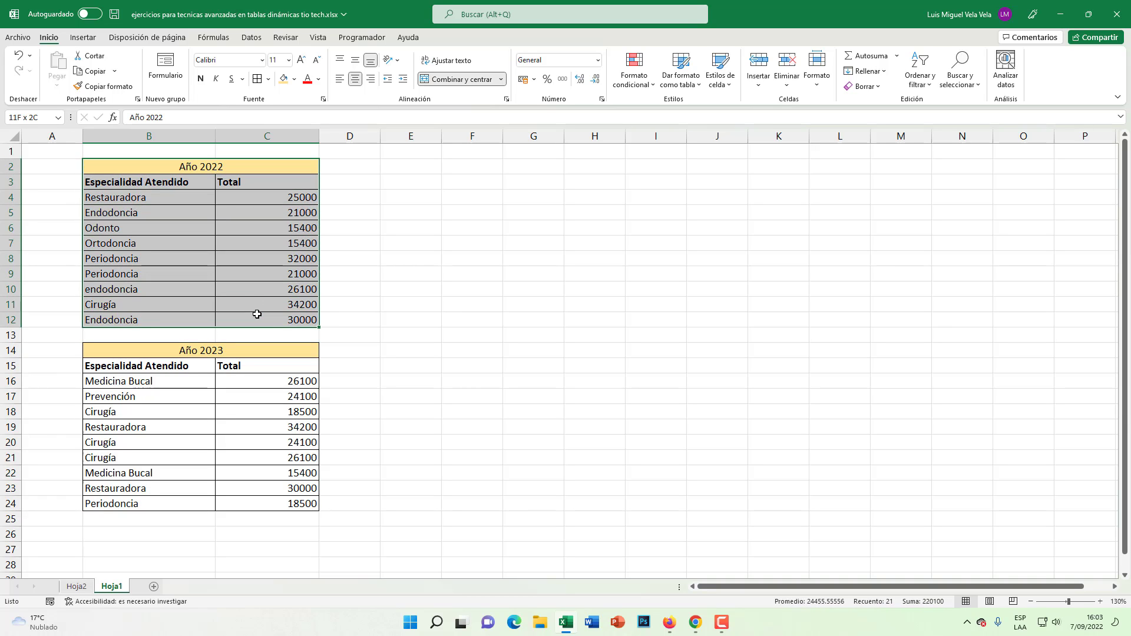
click(256, 259)
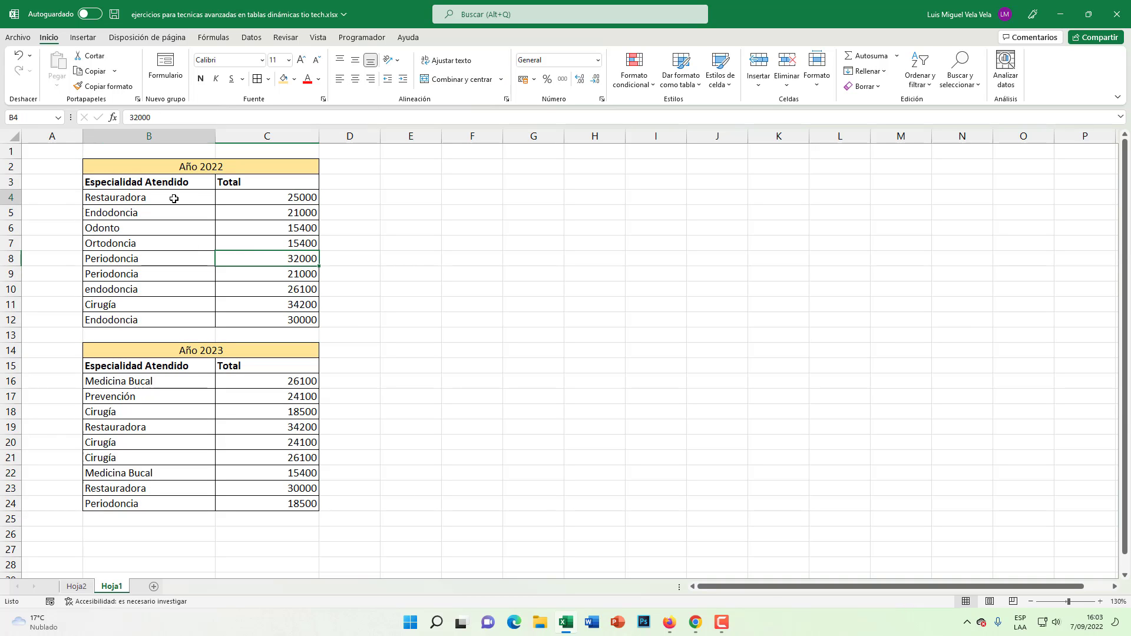
click(224, 182)
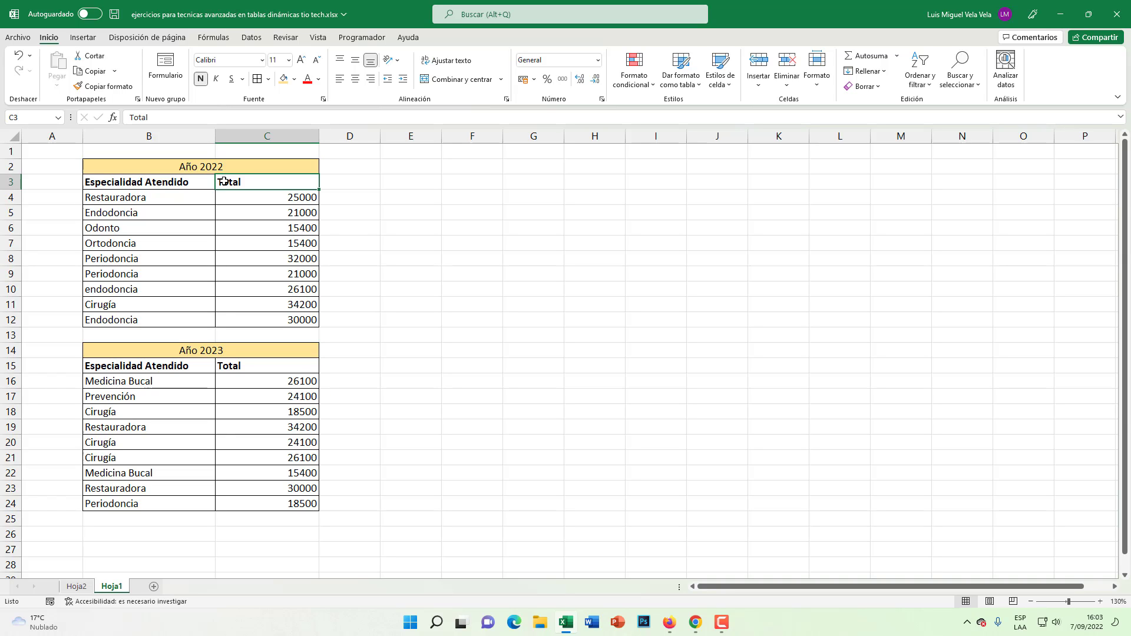
click(224, 165)
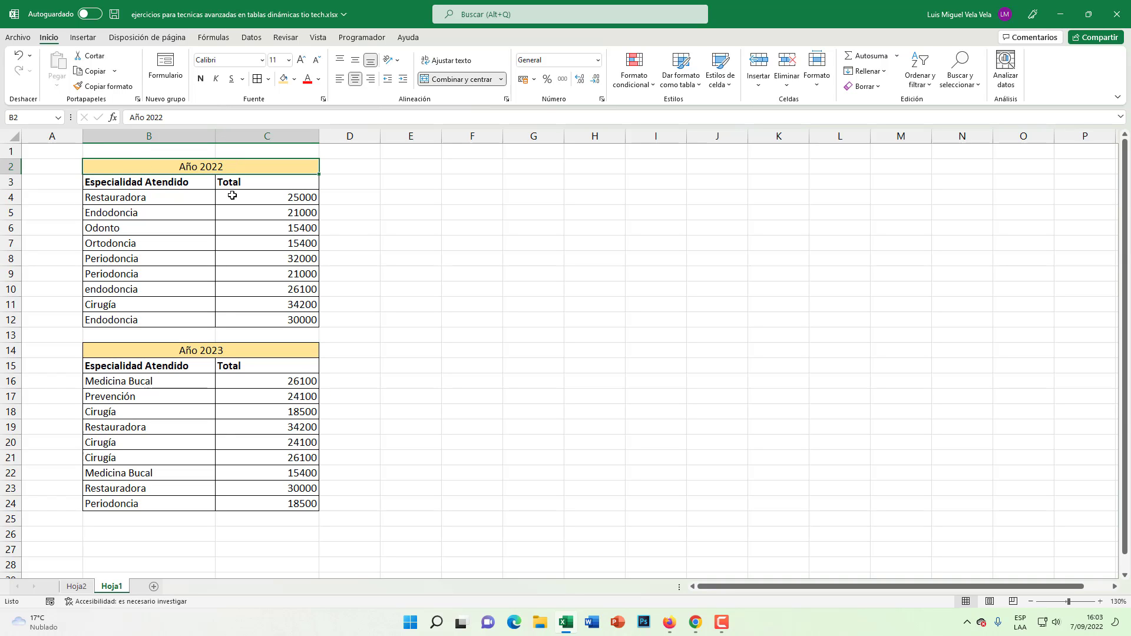
click(294, 79)
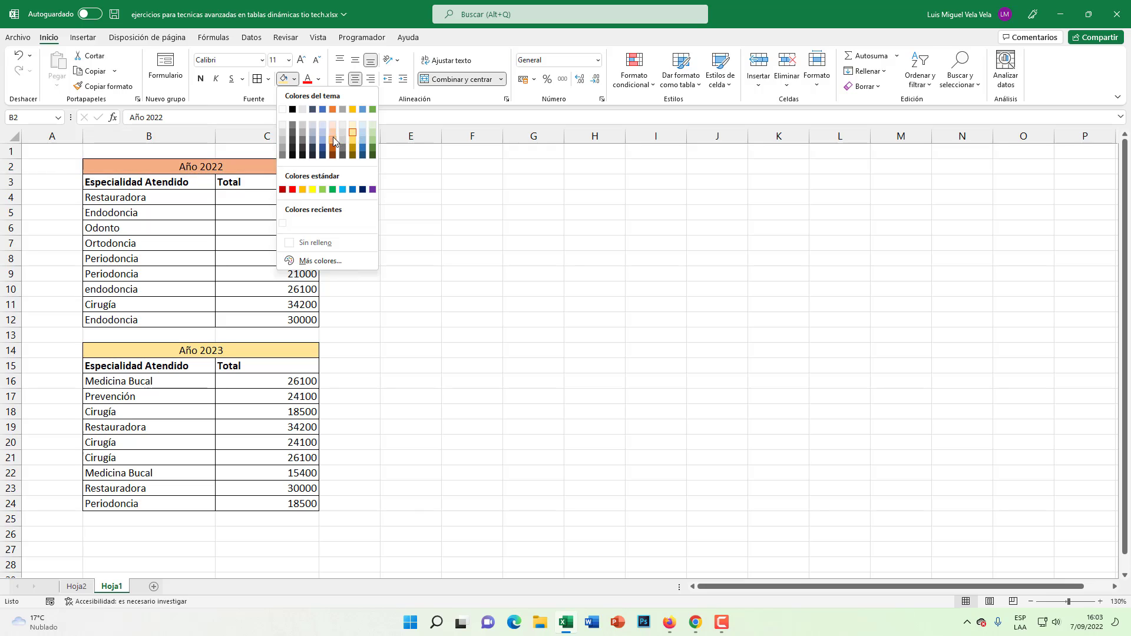
click(334, 137)
Apply the same orange fill to the Año 2023 title cell.
click(250, 352)
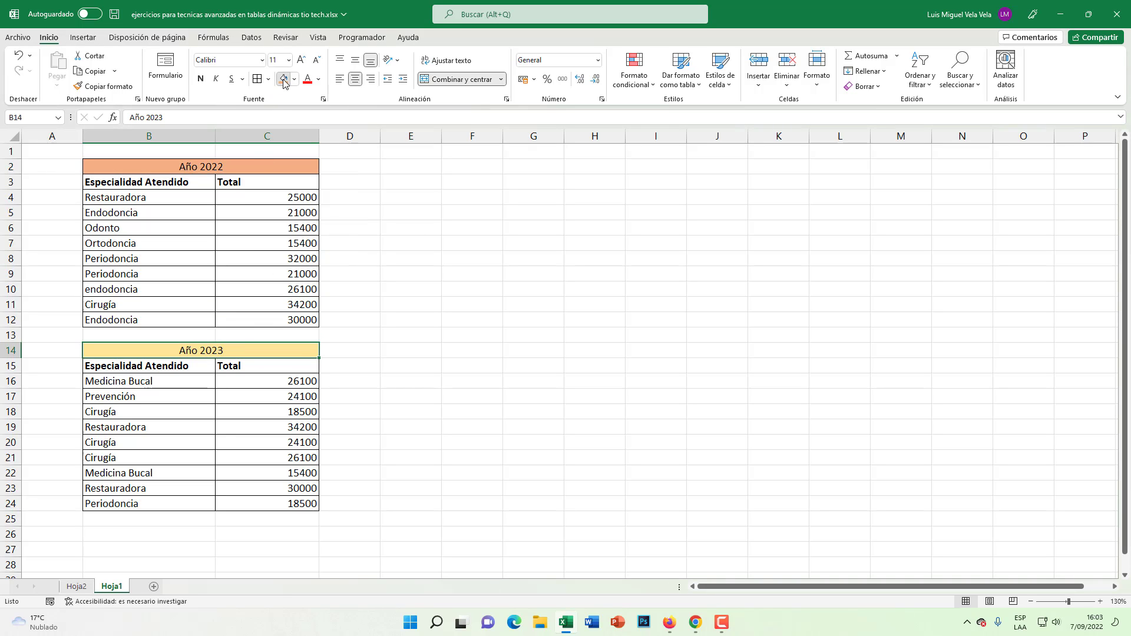
click(283, 79)
click(254, 260)
click(253, 197)
click(253, 167)
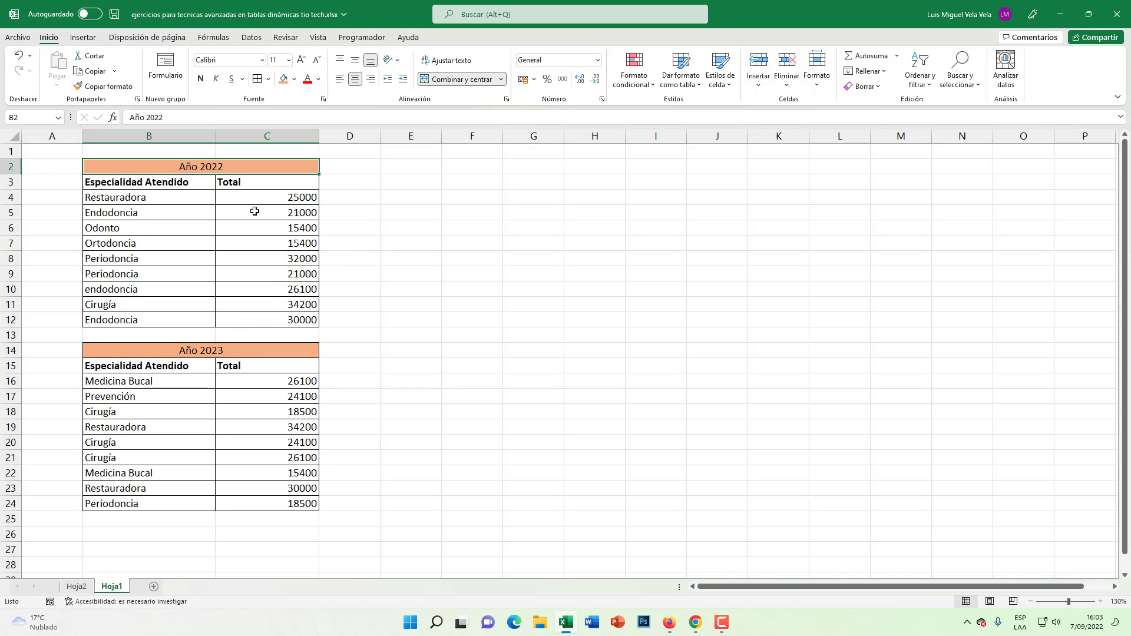
click(252, 212)
click(270, 292)
click(262, 519)
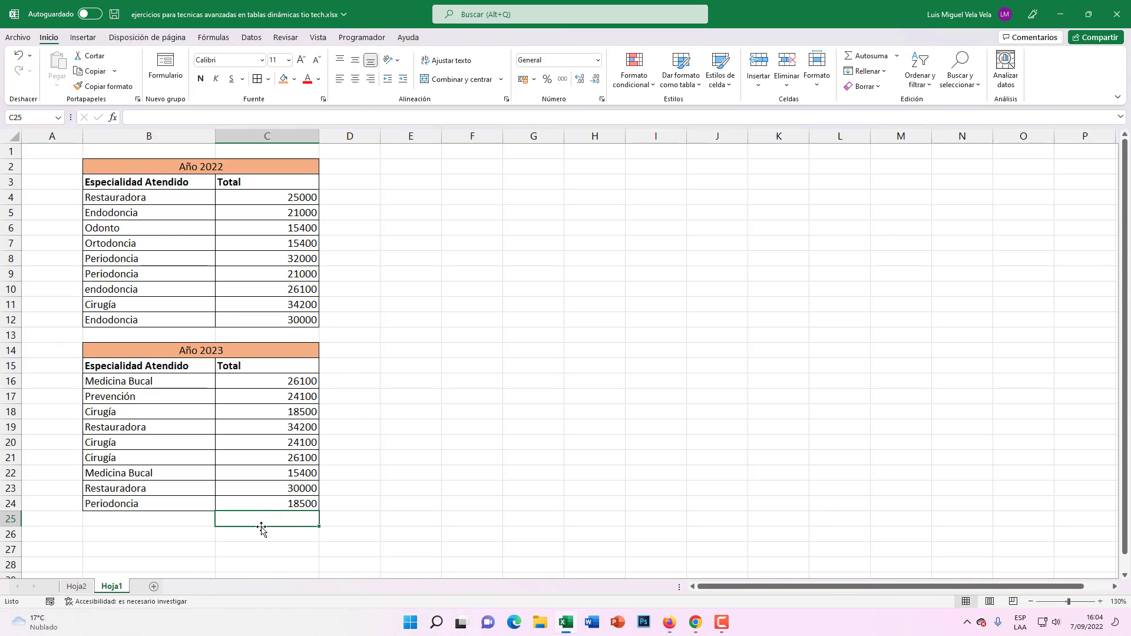
In C25, start a SUMA formula spanning the totals of both year tables.
drag(239, 183, 245, 502)
click(242, 392)
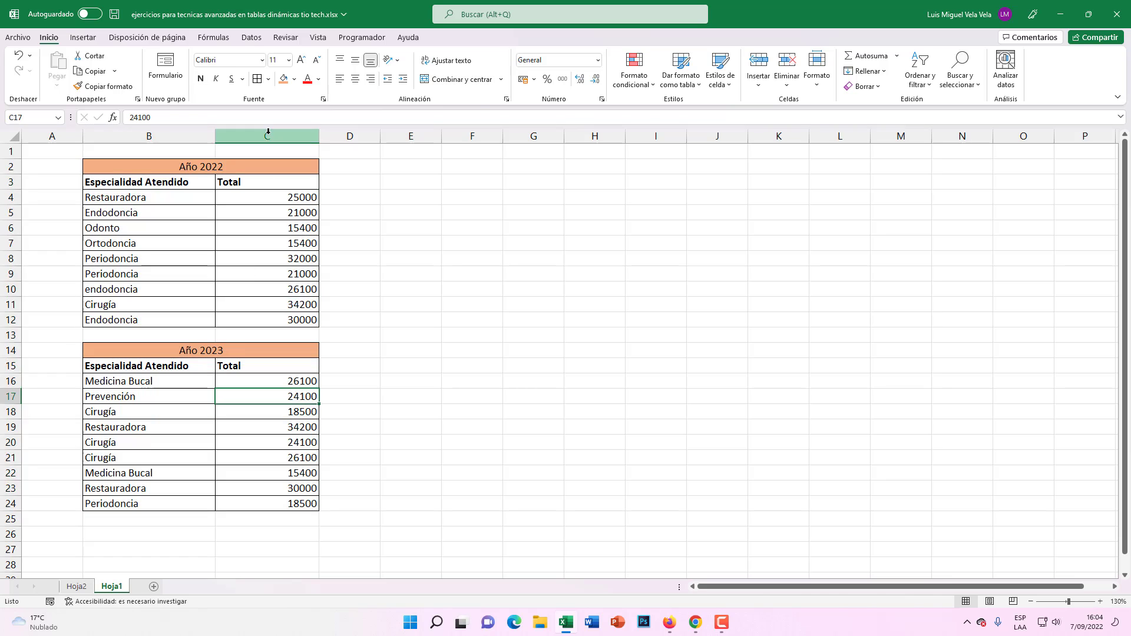
click(268, 135)
drag(268, 182, 264, 317)
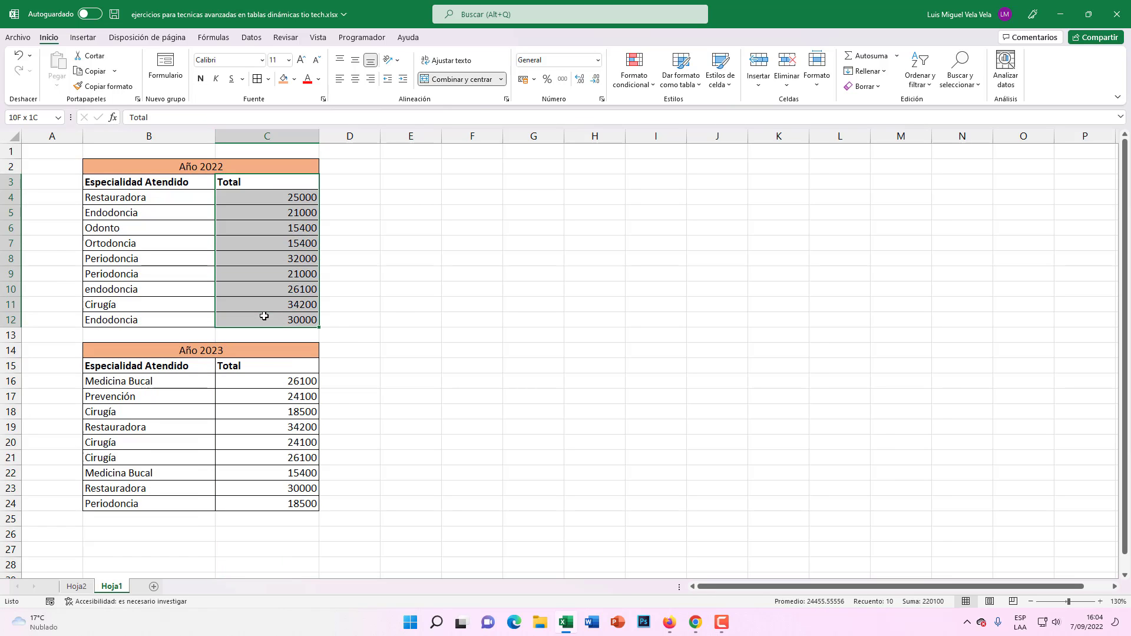
click(258, 518)
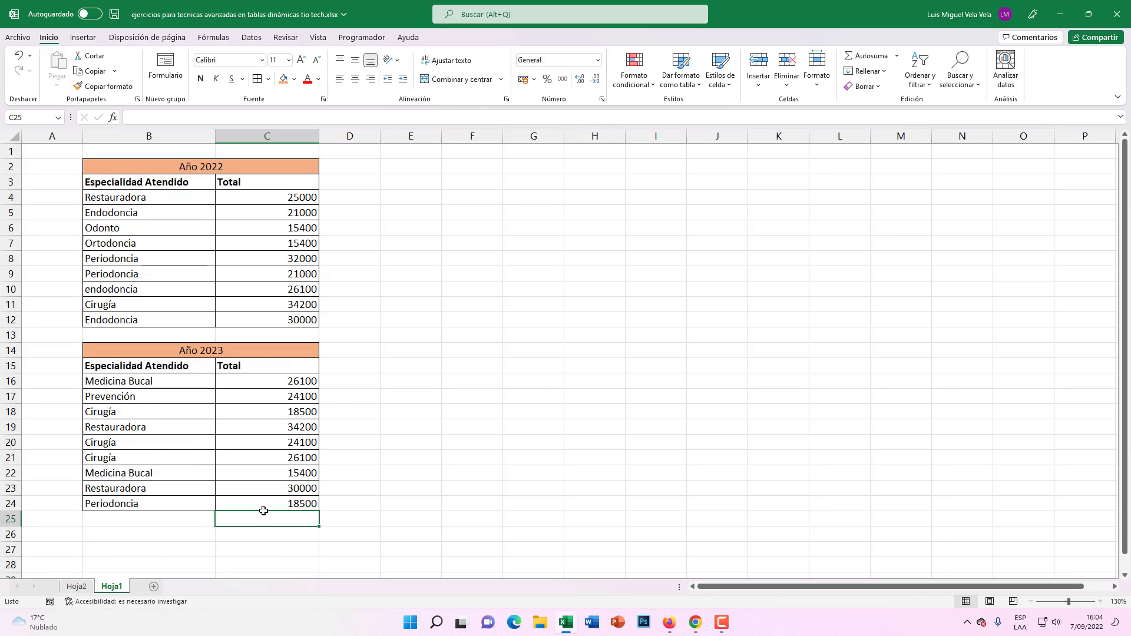
text(=suma)
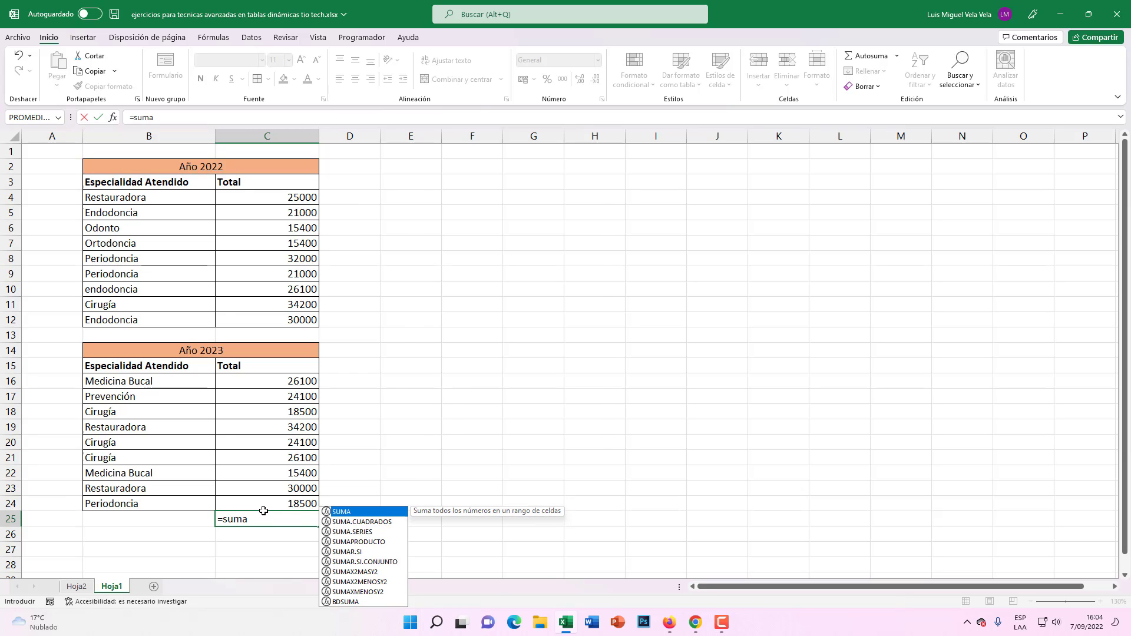
key(Tab)
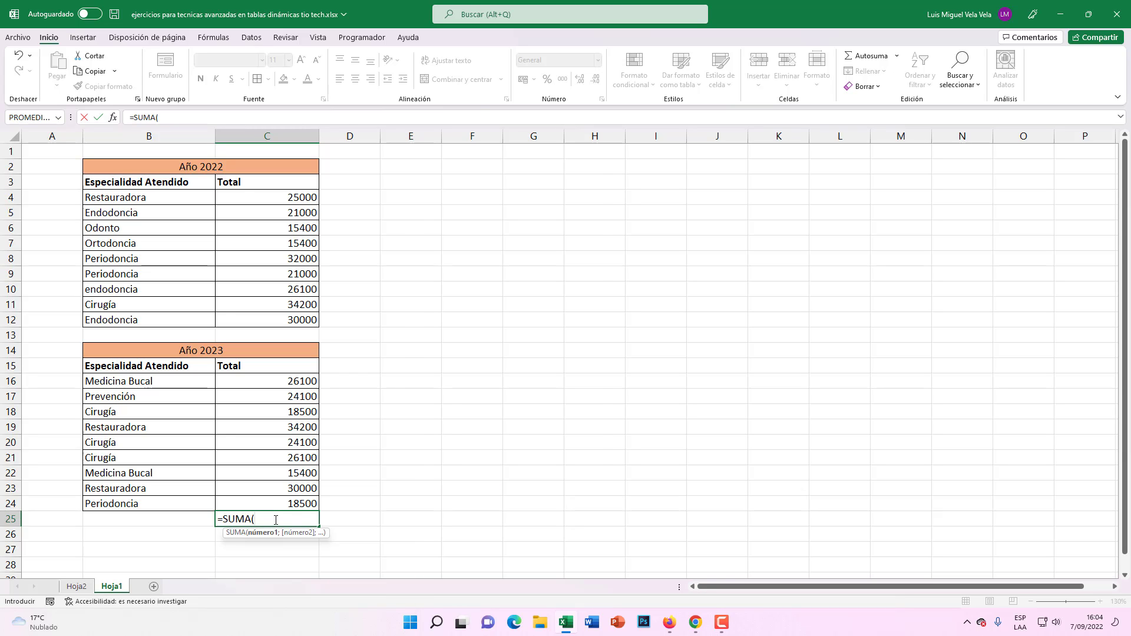
drag(271, 502, 268, 353)
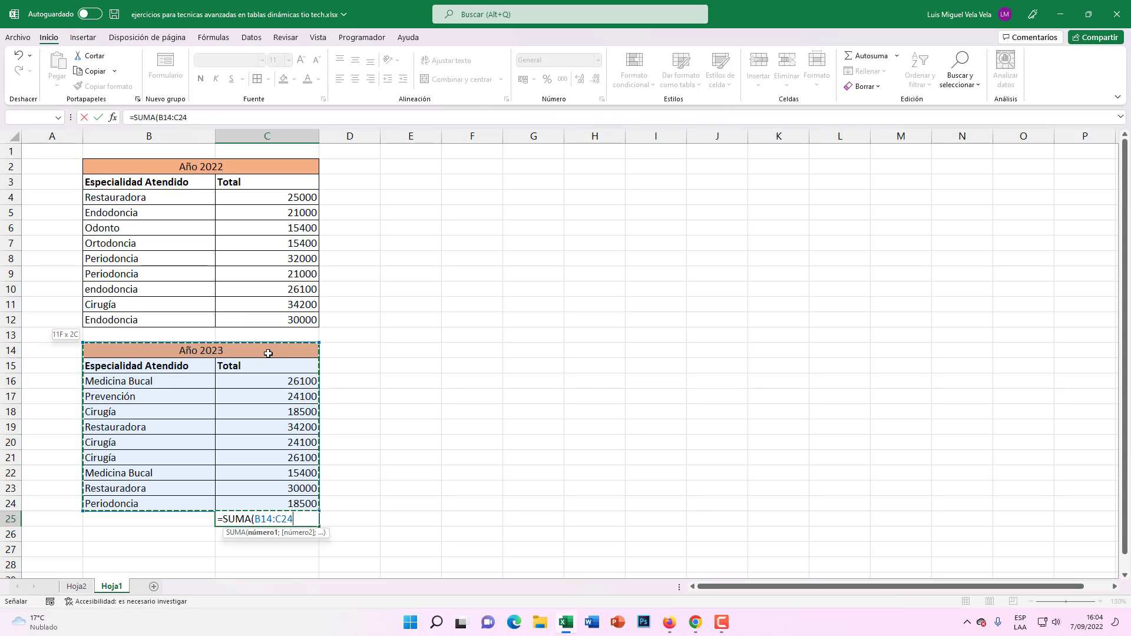
drag(268, 354, 258, 167)
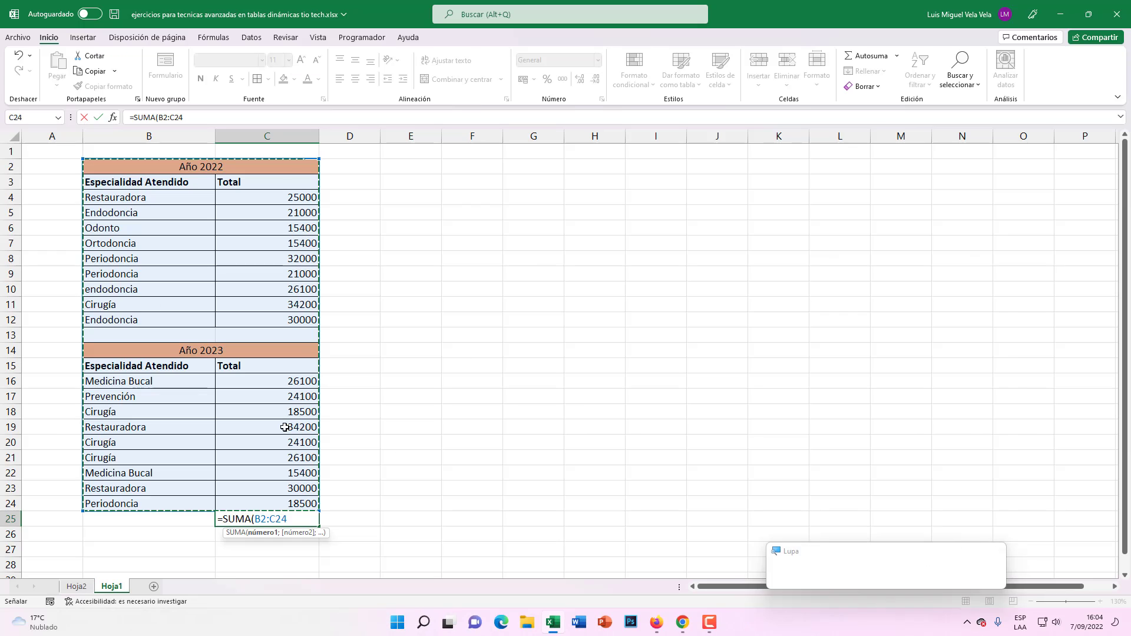
Correct the range to column C and commit =SUMA(C2:C24), giving 437100.
click(191, 119)
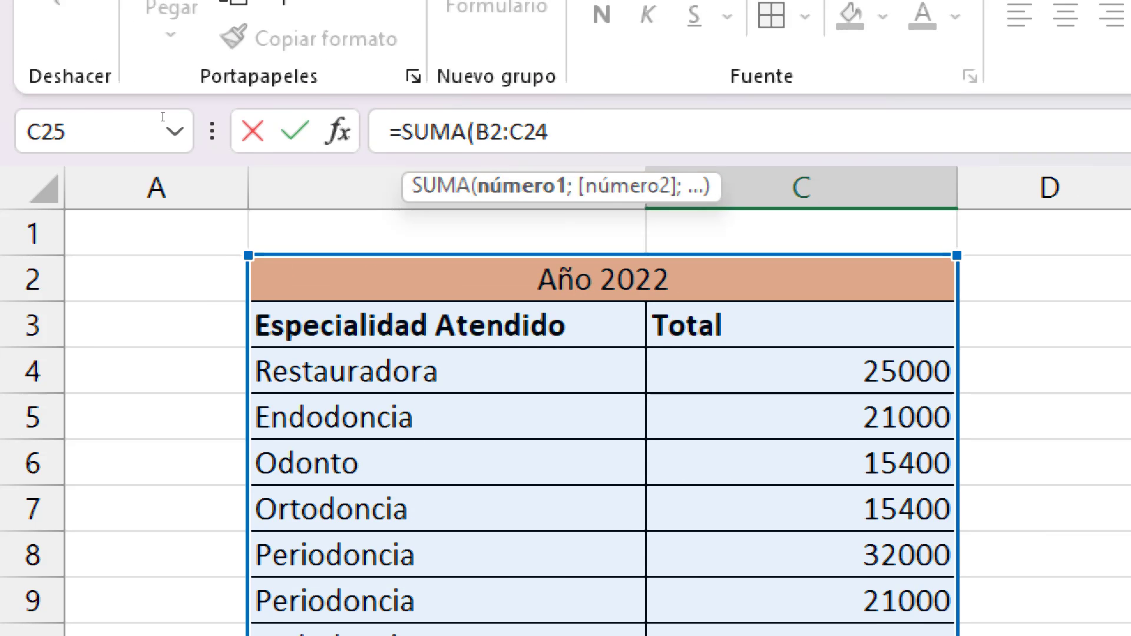
drag(164, 117, 160, 117)
text(C)
key(End)
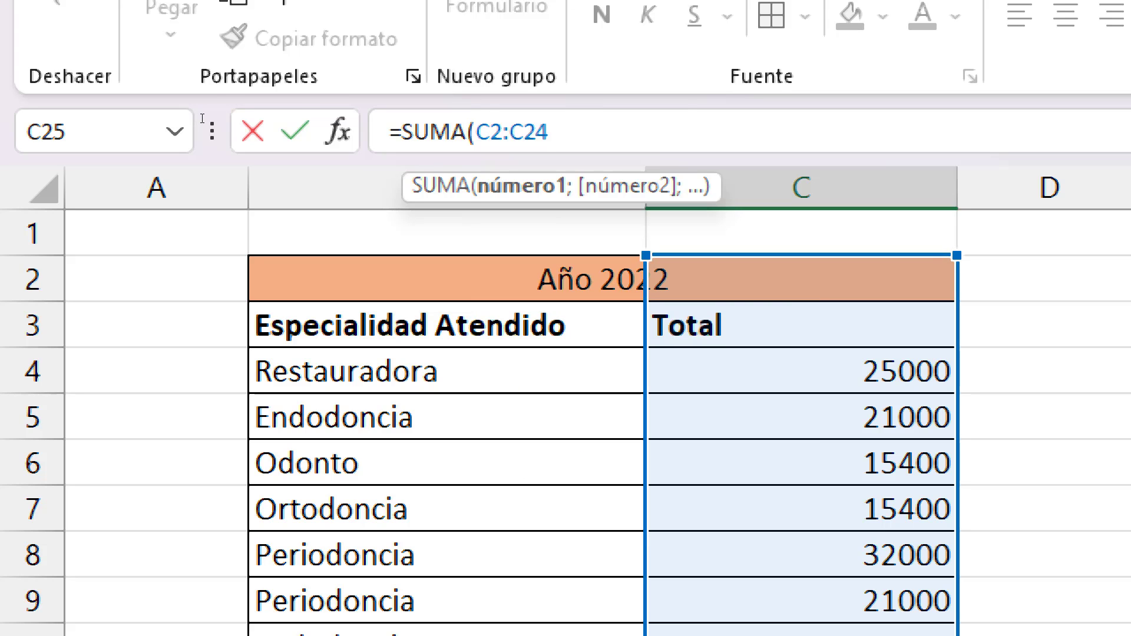
text())
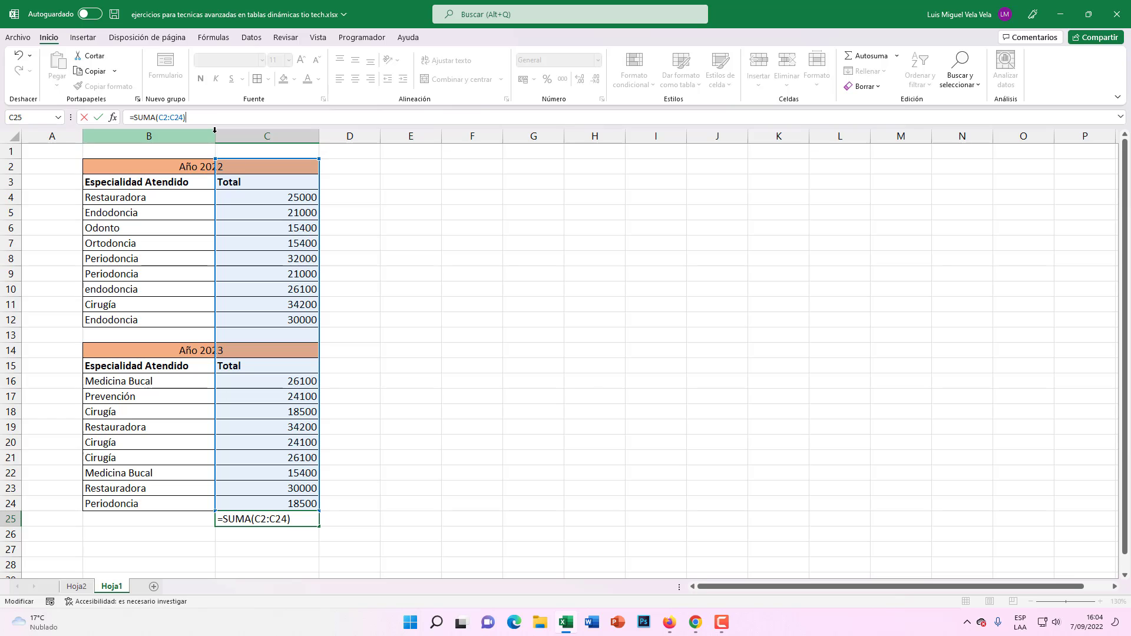
key(Return)
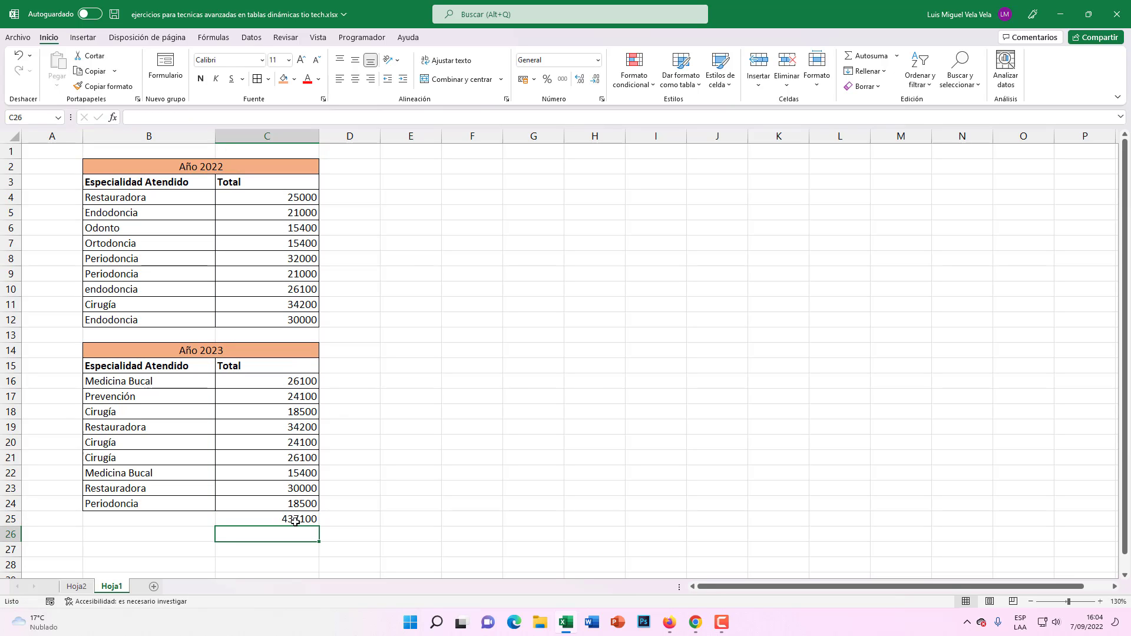
Make the 437100 total in C25 bold with a 20-point font.
click(295, 521)
click(201, 78)
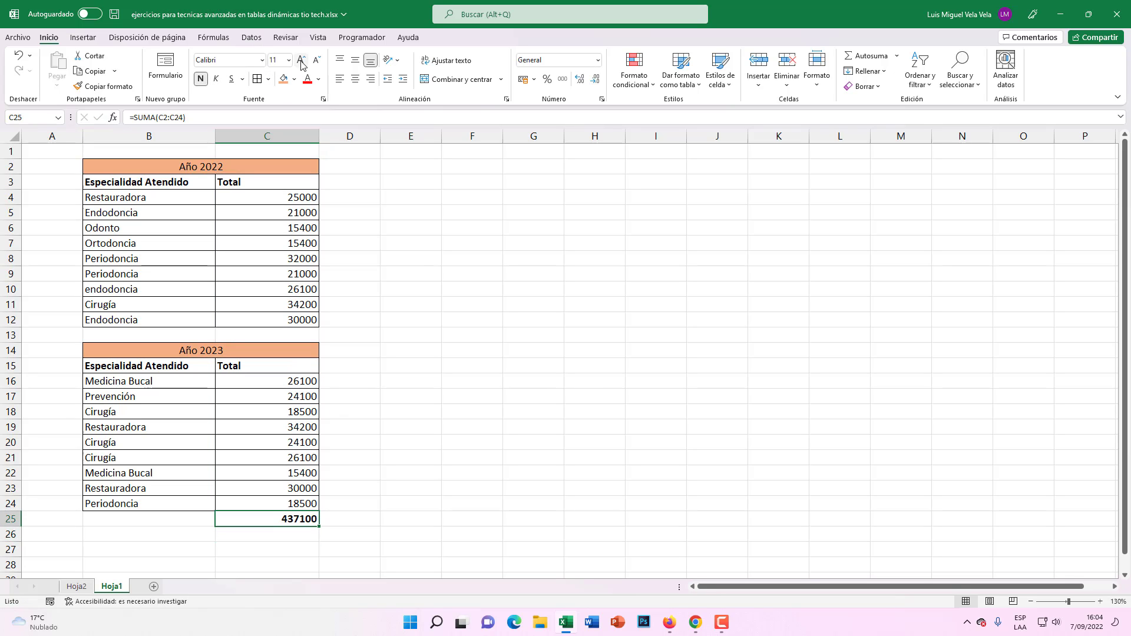
click(301, 60)
click(301, 60)
click(301, 60)
click(301, 60)
click(301, 60)
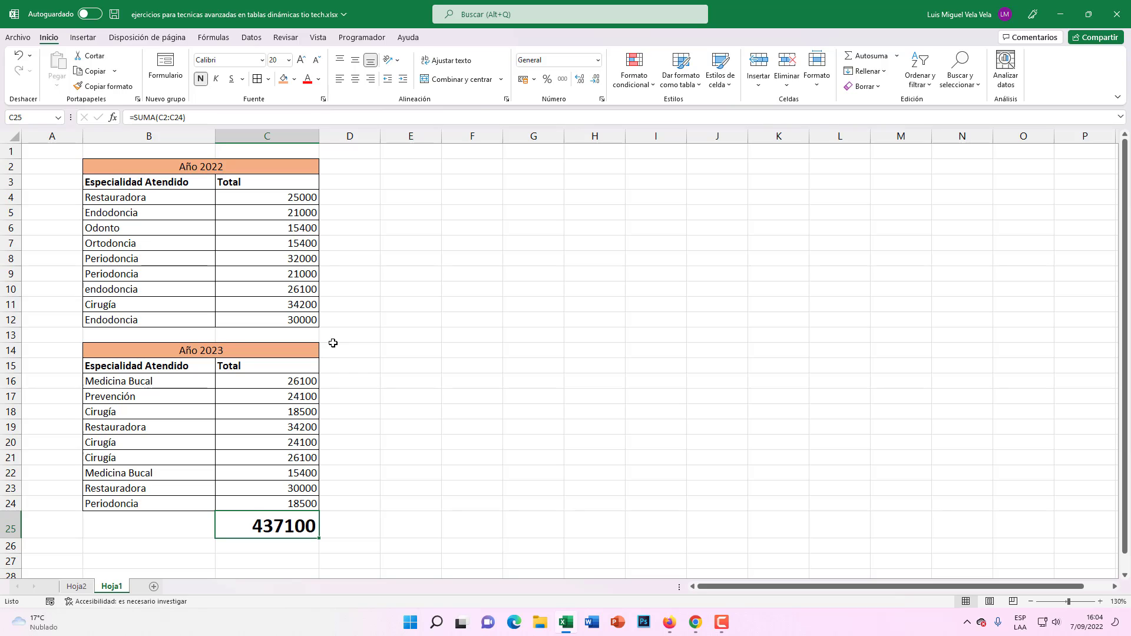
key(Delete)
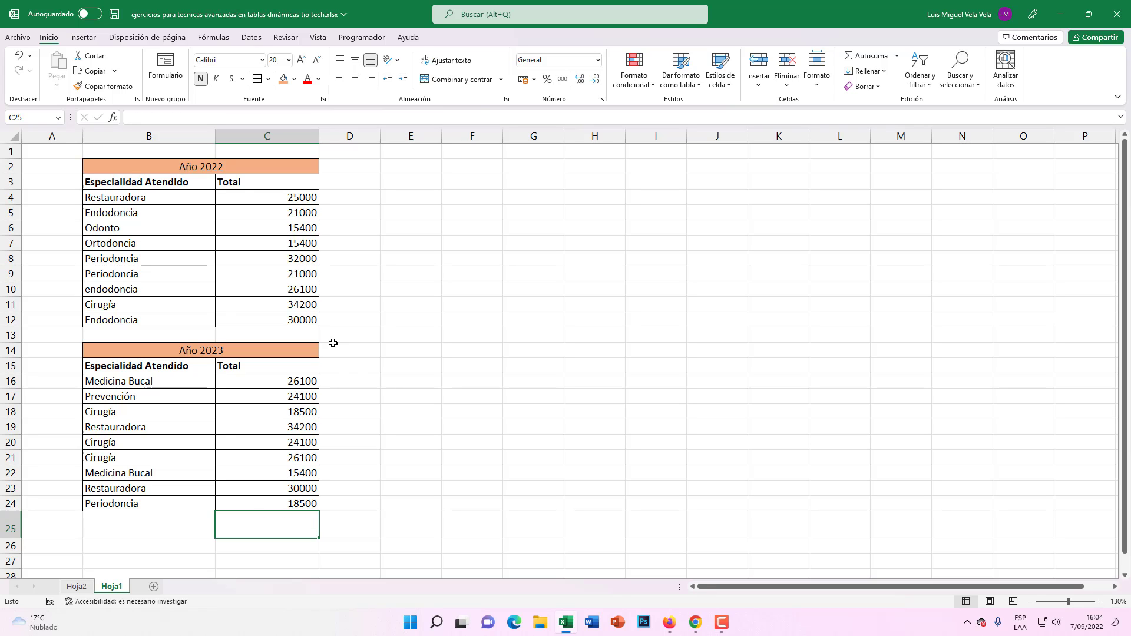
text(=SUMA()
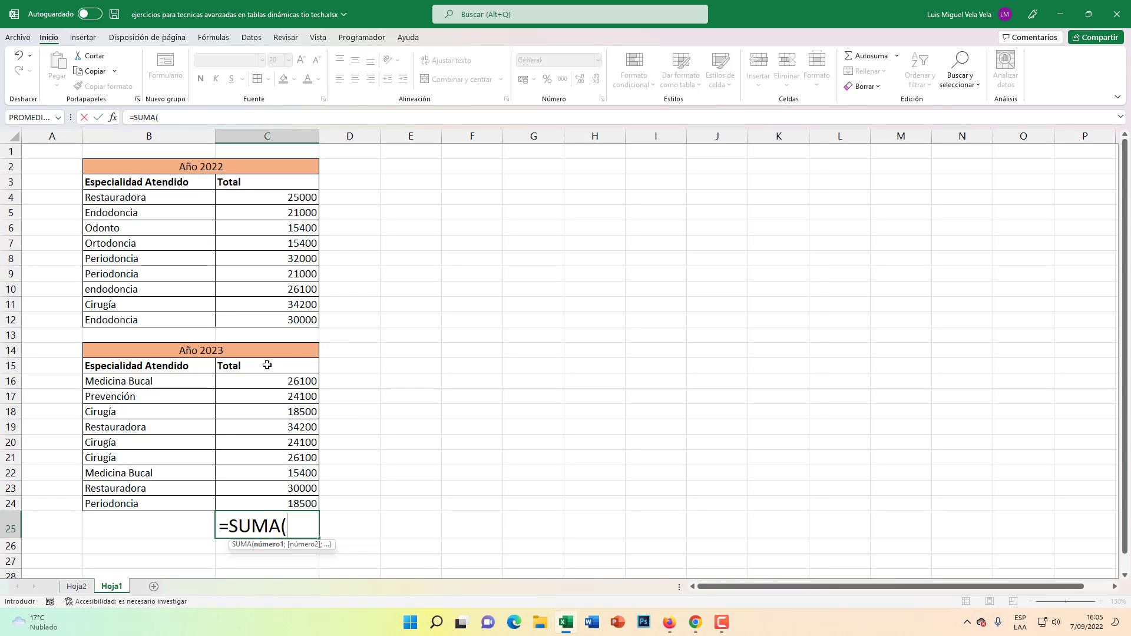
drag(278, 366, 267, 499)
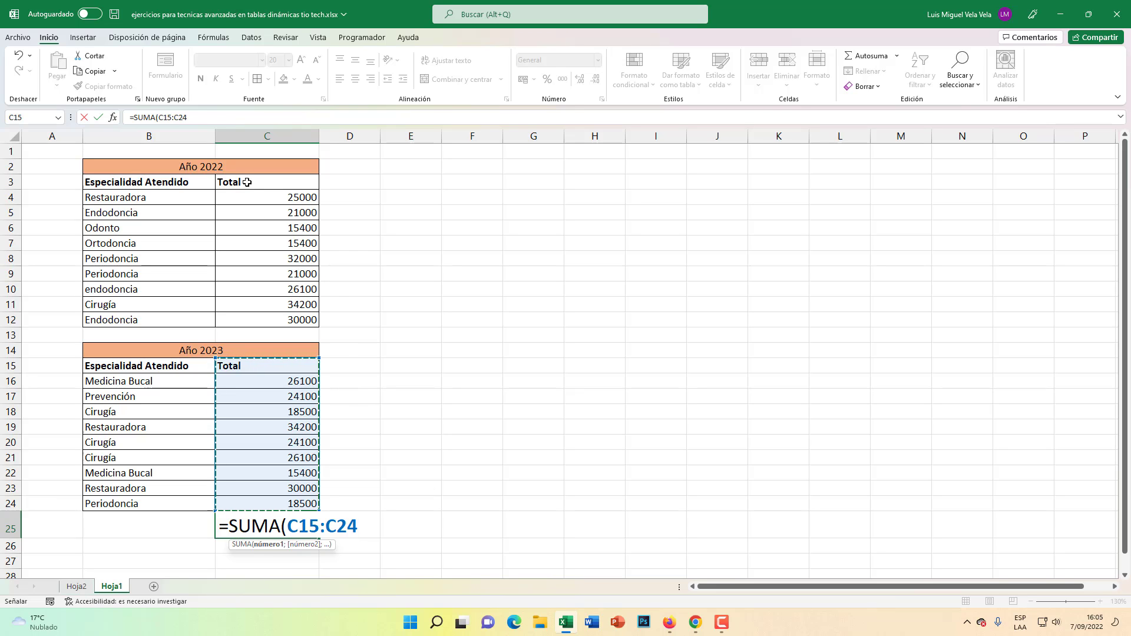
text(;)
drag(268, 182, 247, 320)
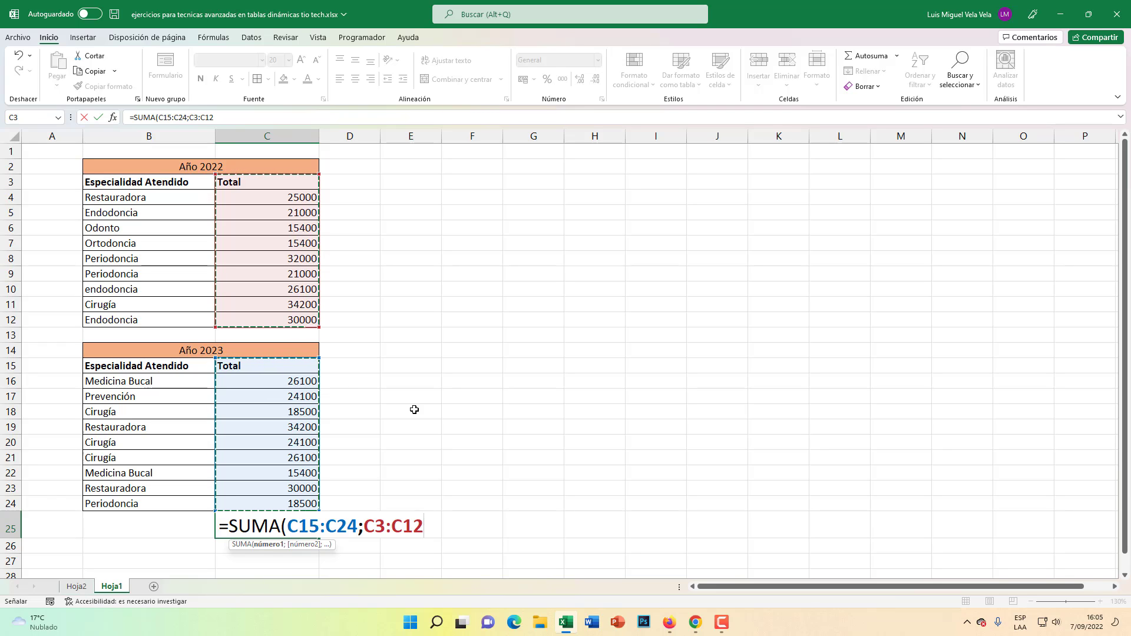
text())
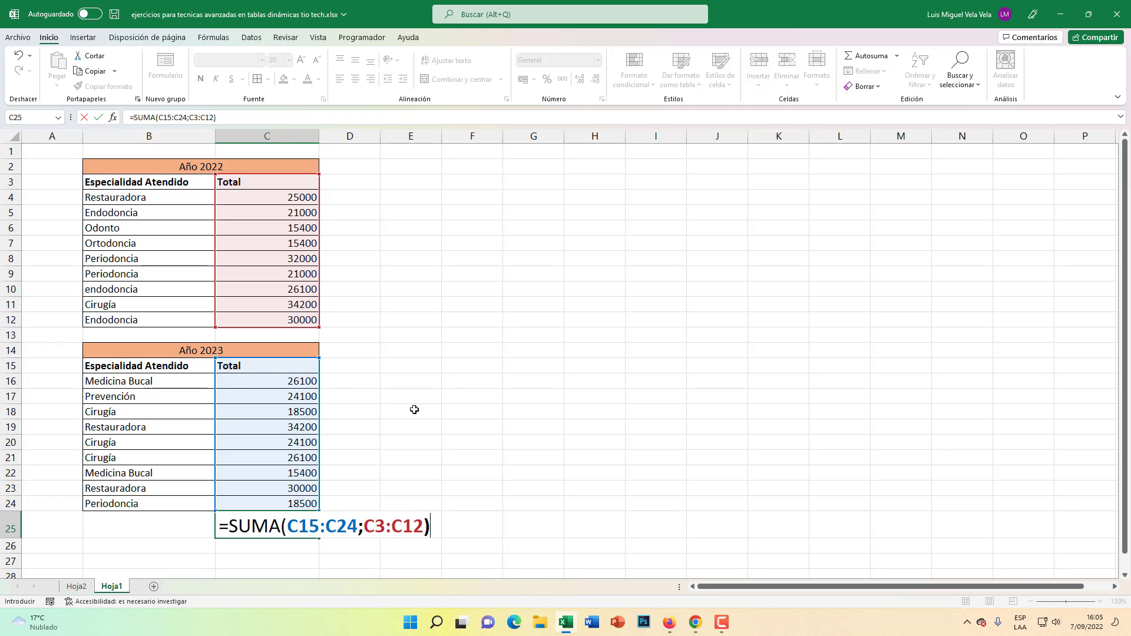
key(Return)
click(290, 524)
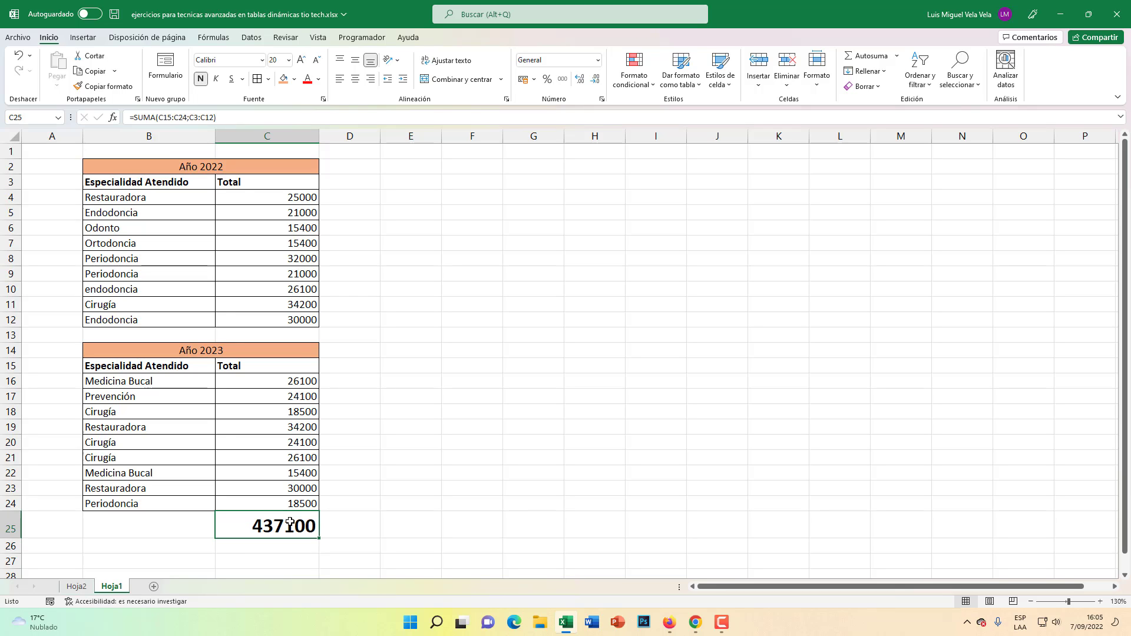
drag(116, 349, 250, 507)
click(280, 532)
double_click(281, 535)
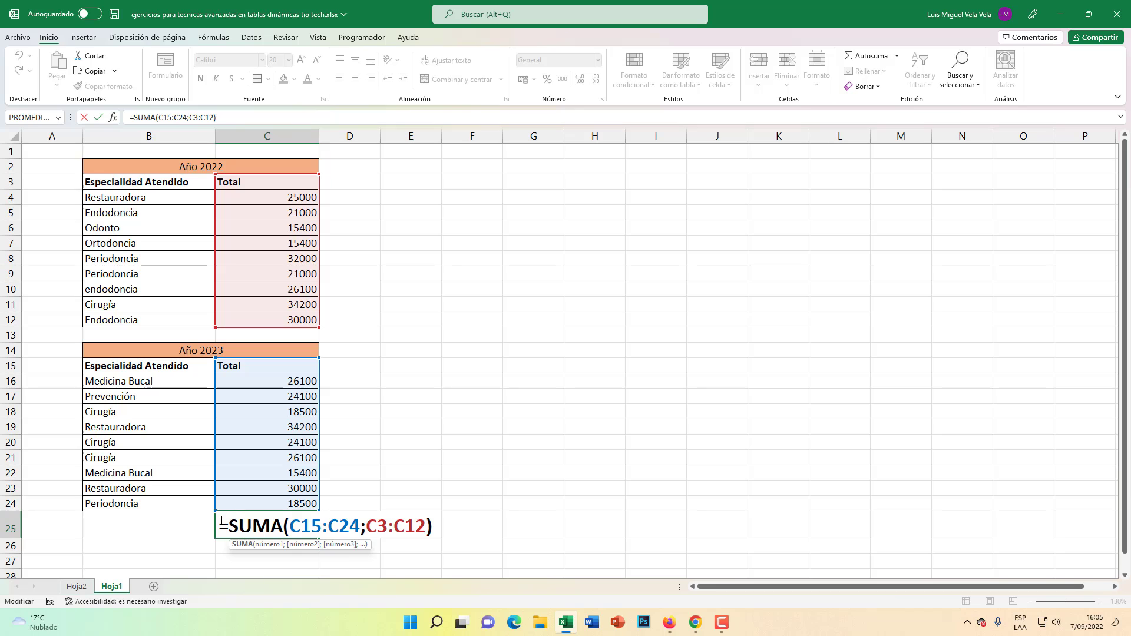
drag(219, 526, 436, 523)
key(BackSpace)
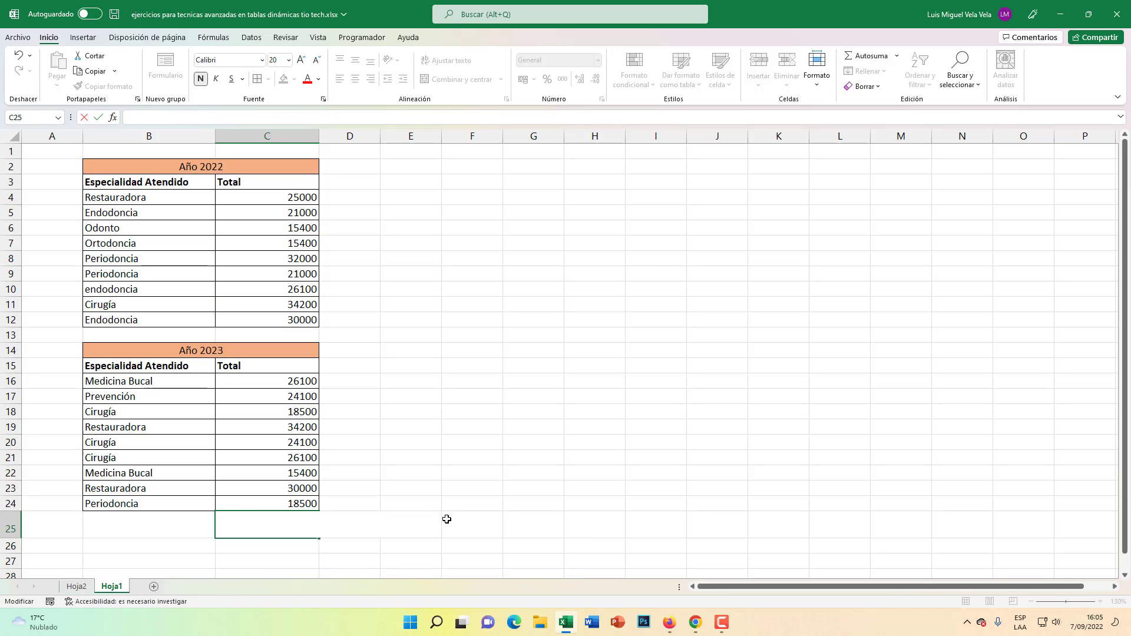
key(Escape)
Clear the total from C25 and zoom in on the merged year titles.
key(Delete)
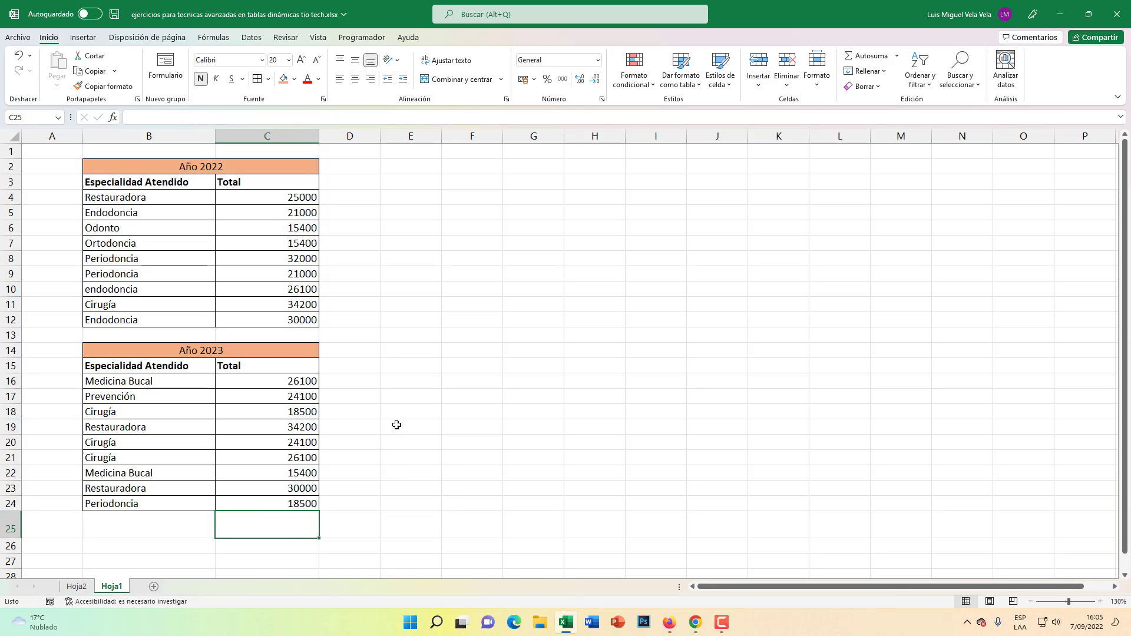
click(398, 402)
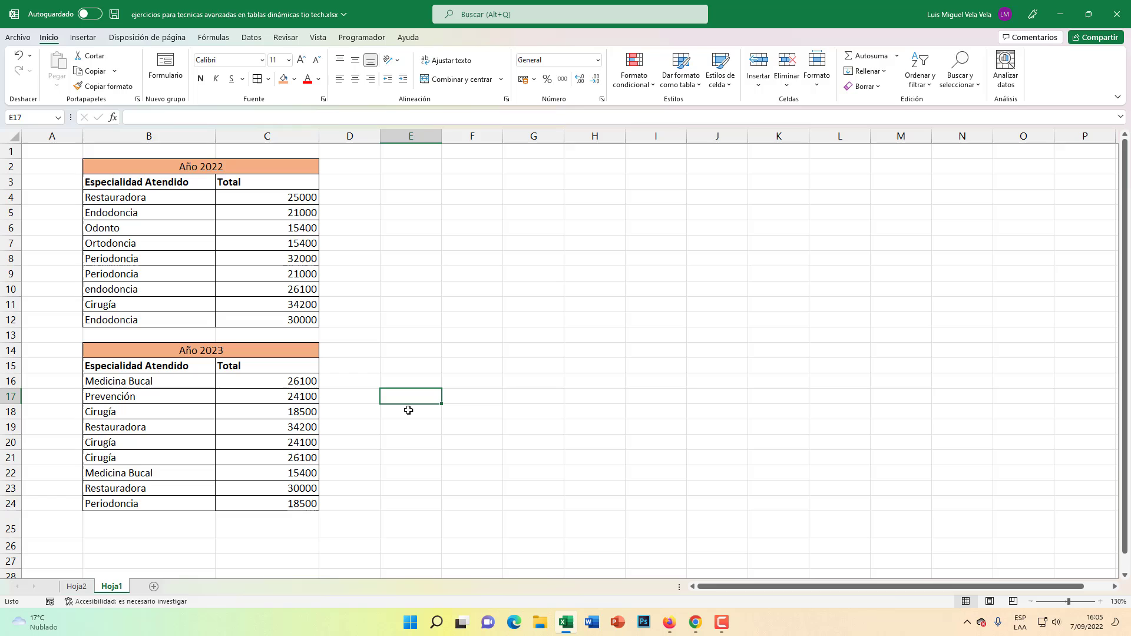
click(167, 352)
click(258, 380)
click(170, 353)
click(205, 399)
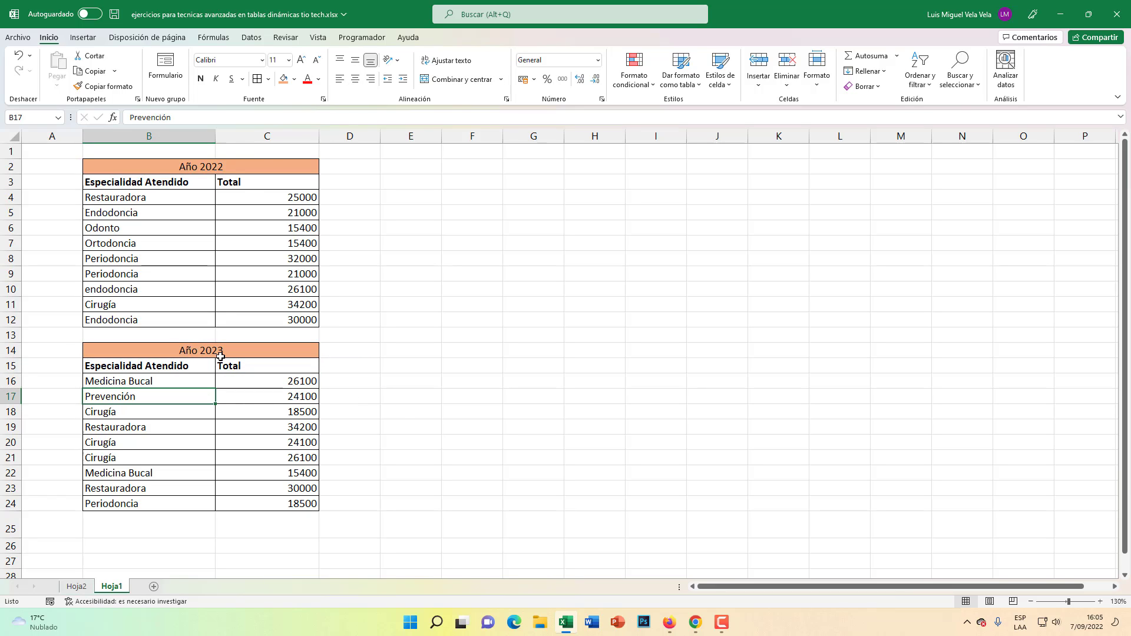
click(221, 357)
click(235, 152)
click(241, 168)
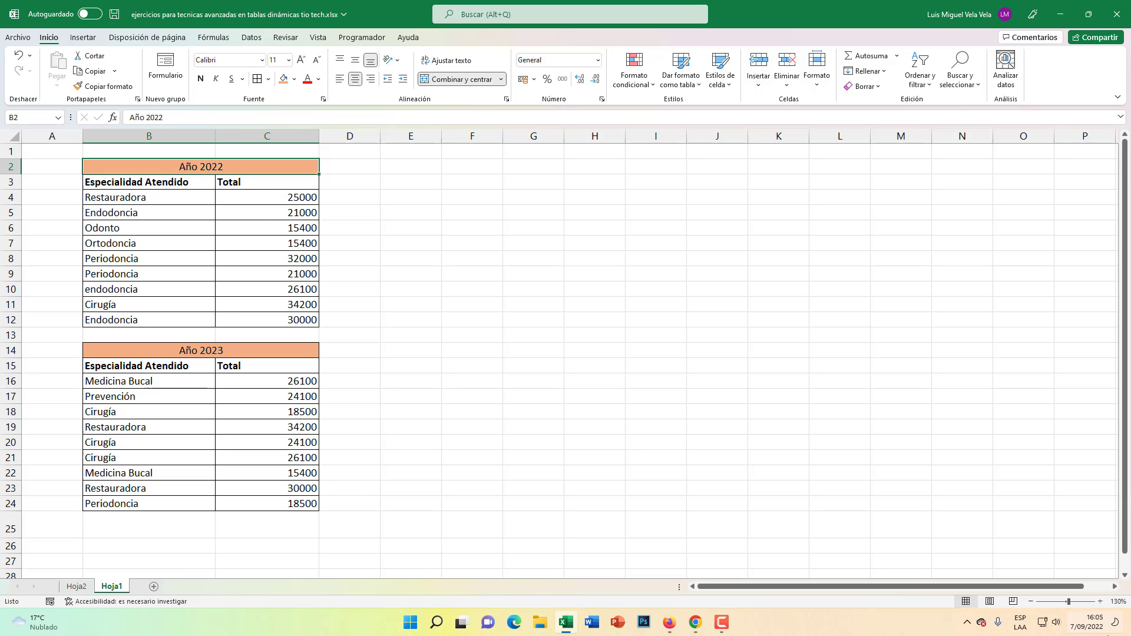
click(1100, 602)
click(1100, 603)
click(1100, 602)
scroll(240, 398, up, 1)
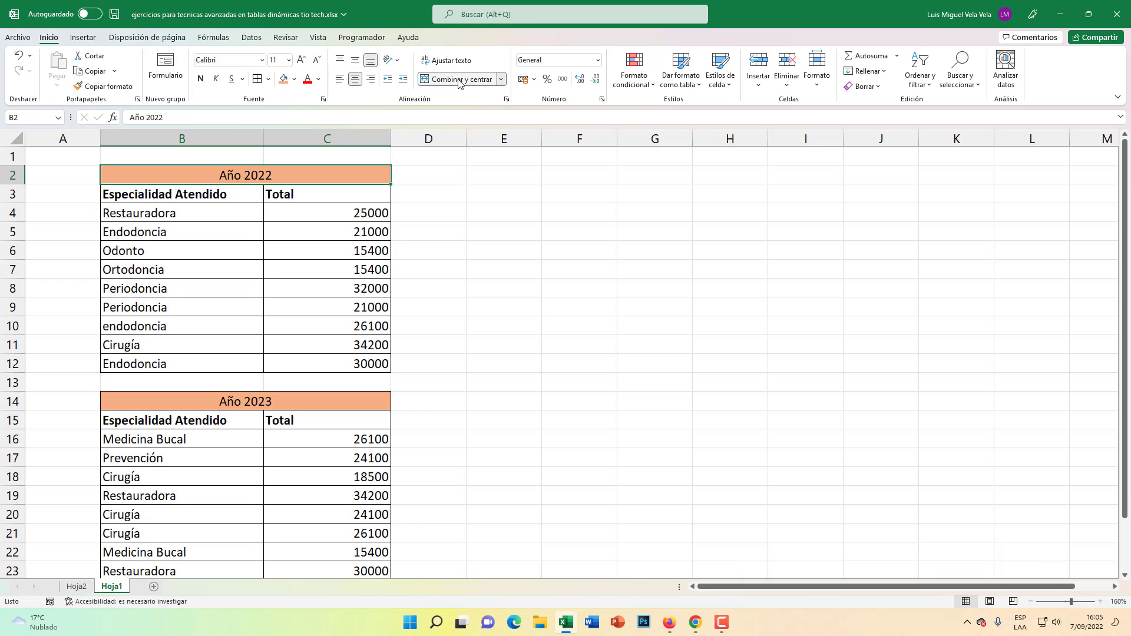
Unmerge the Año 2022 title so B2 and C2 are separate cells.
click(458, 79)
click(281, 244)
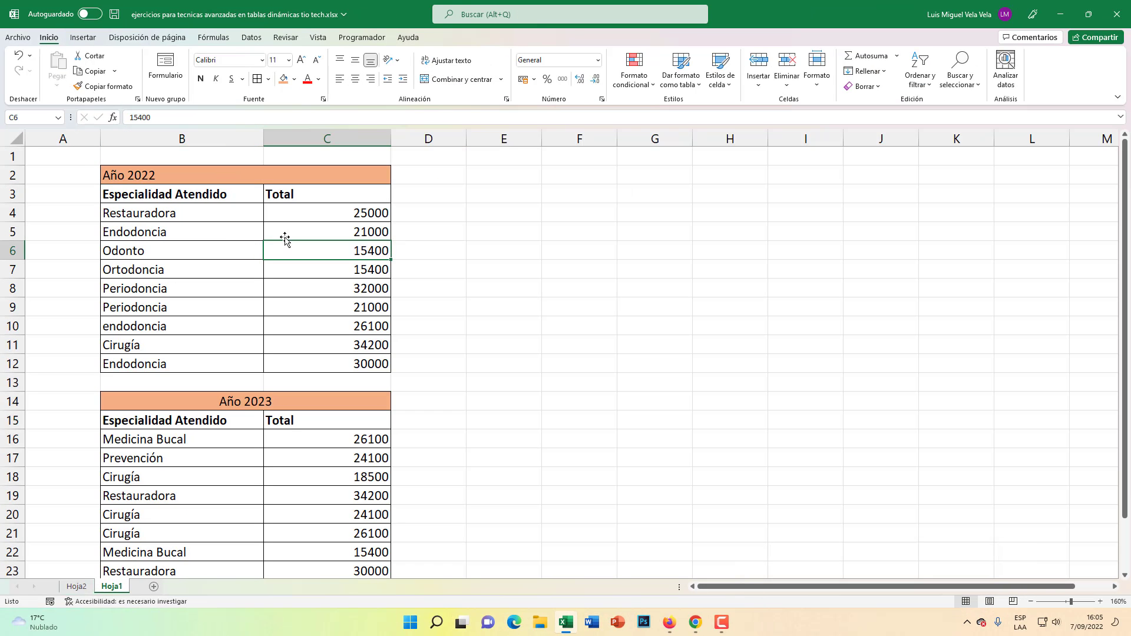
click(286, 171)
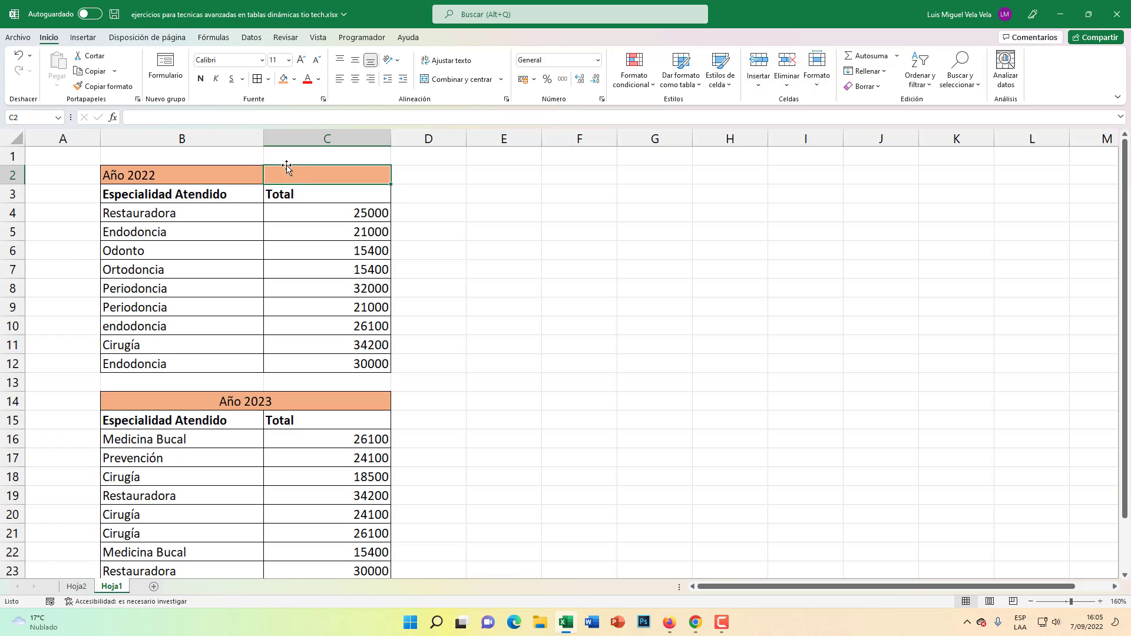
click(195, 176)
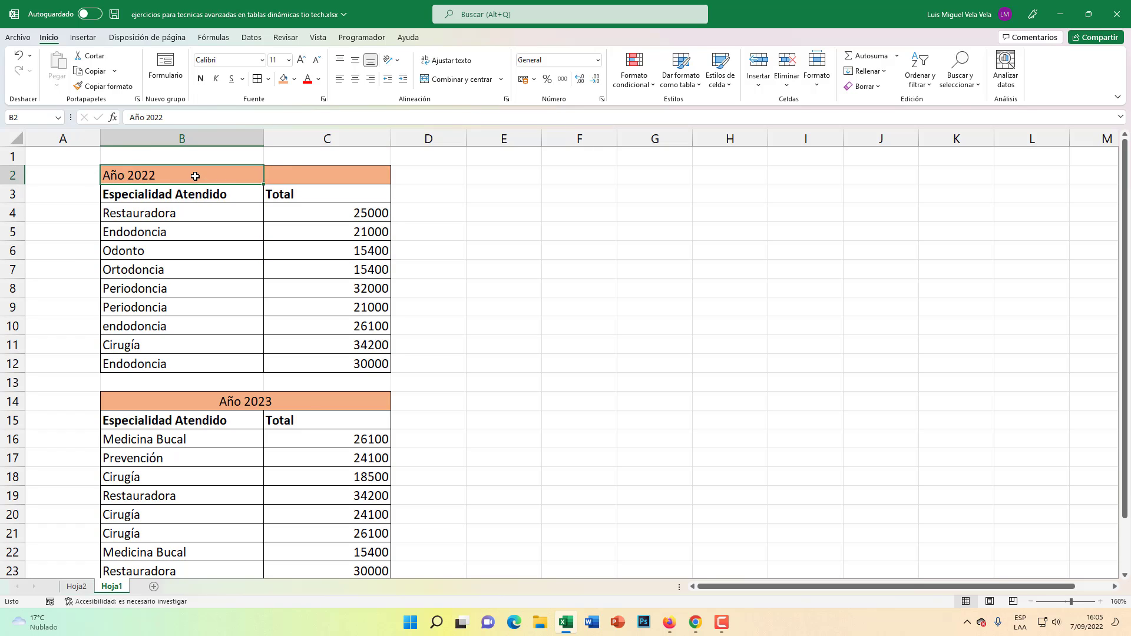
Unmerge the Año 2023 title so B14 and C14 are separate cells.
click(267, 402)
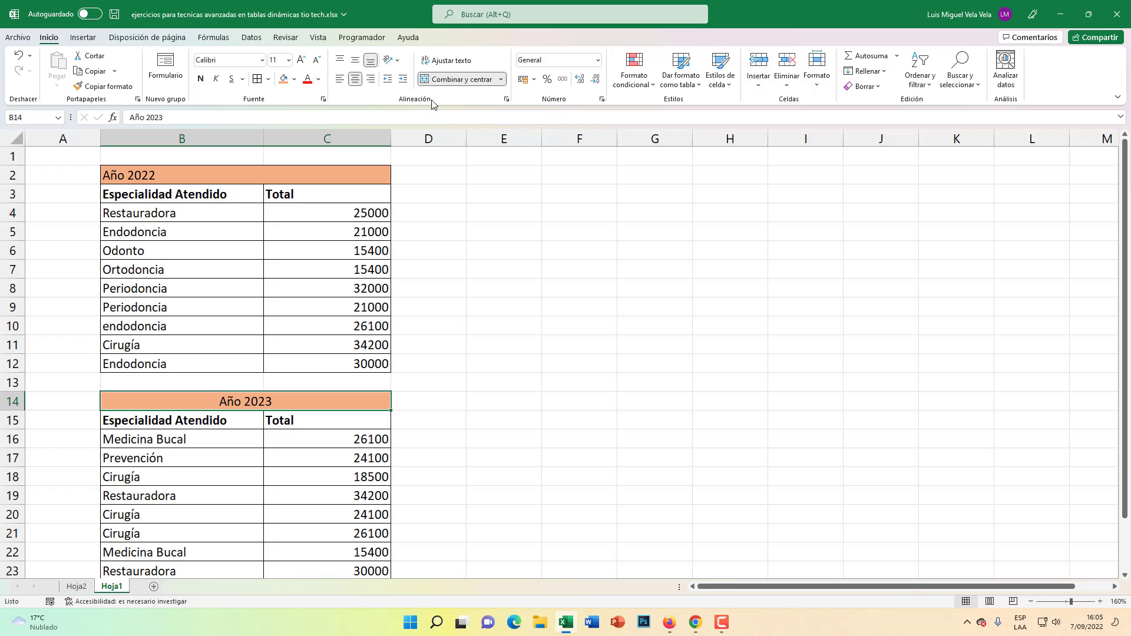
key(super+plus)
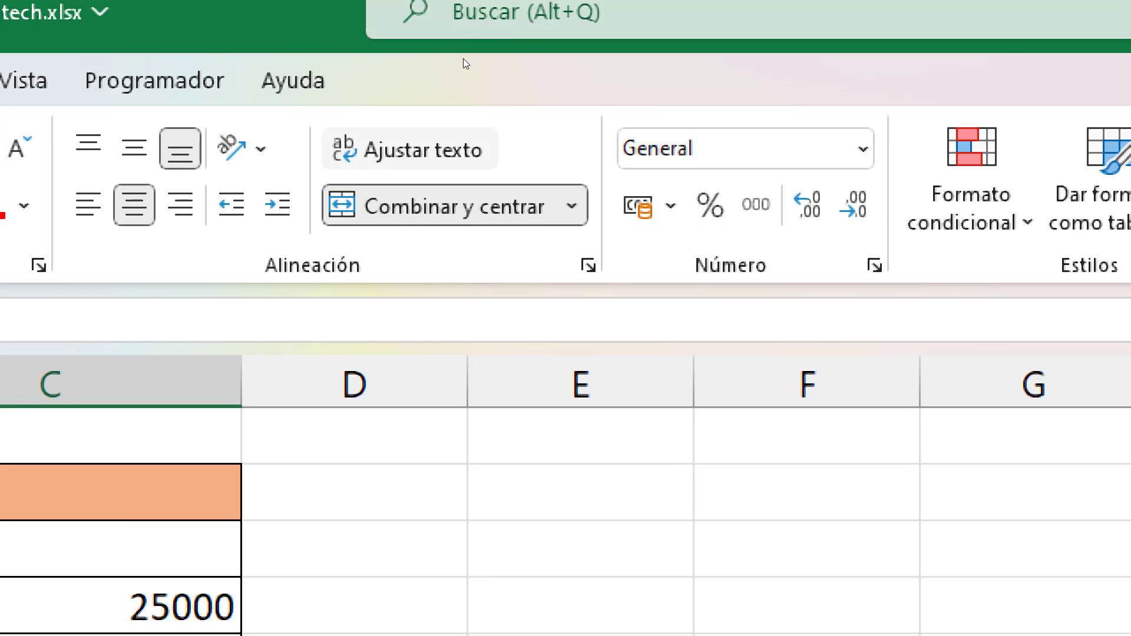
key(super+minus)
click(463, 78)
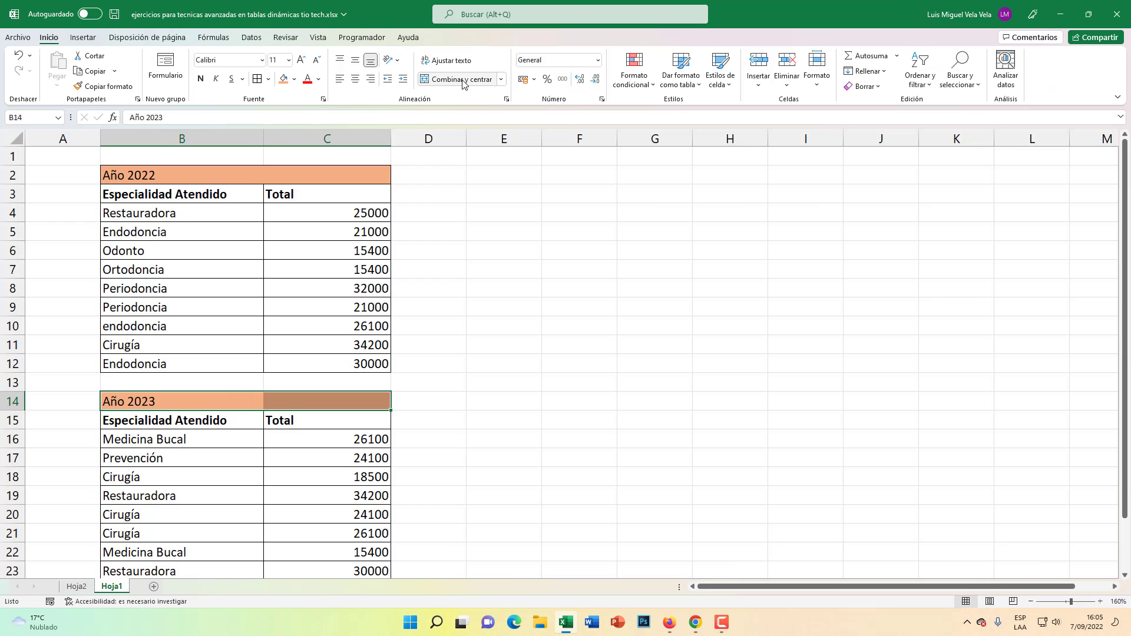
click(217, 397)
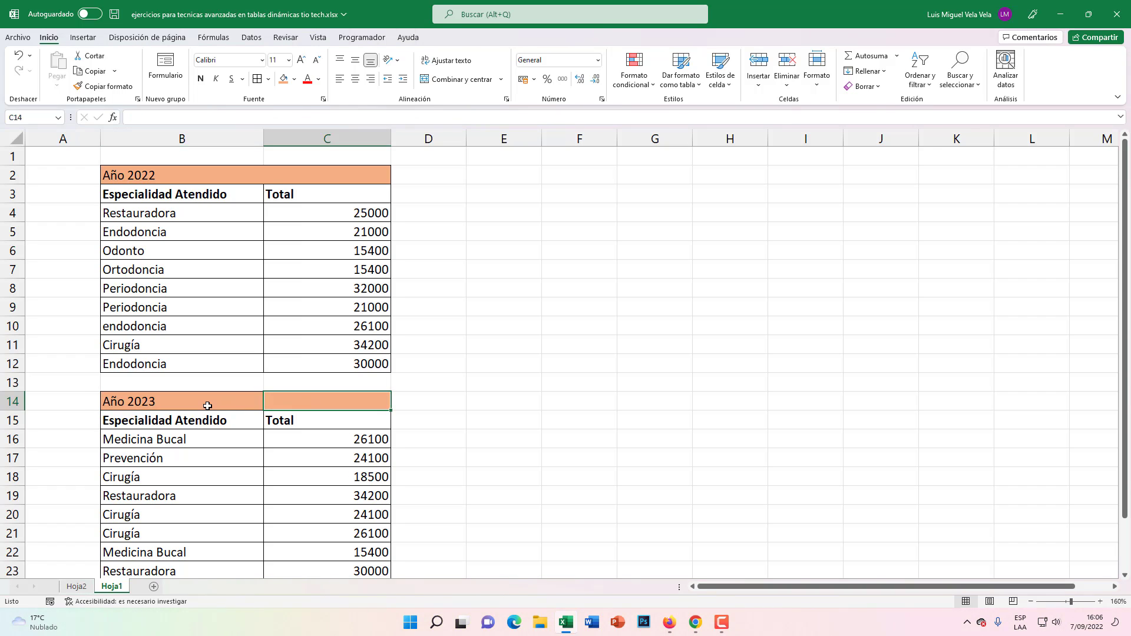
Check the Año 2022 text in B2 and select B2:C2.
click(143, 175)
double_click(143, 175)
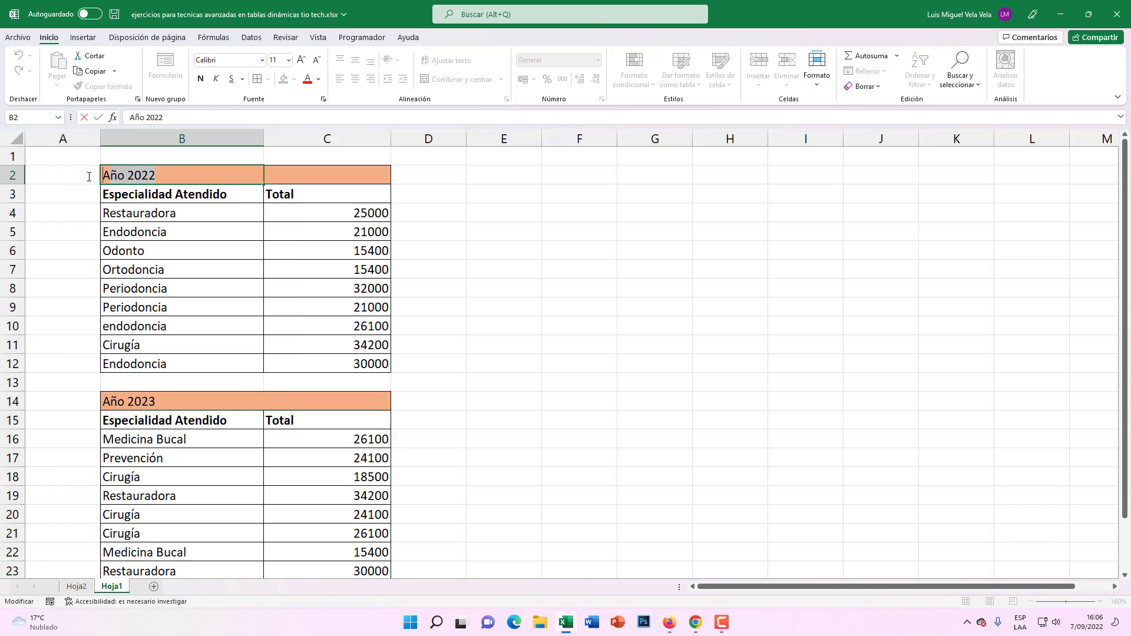
drag(89, 177, 87, 177)
click(288, 199)
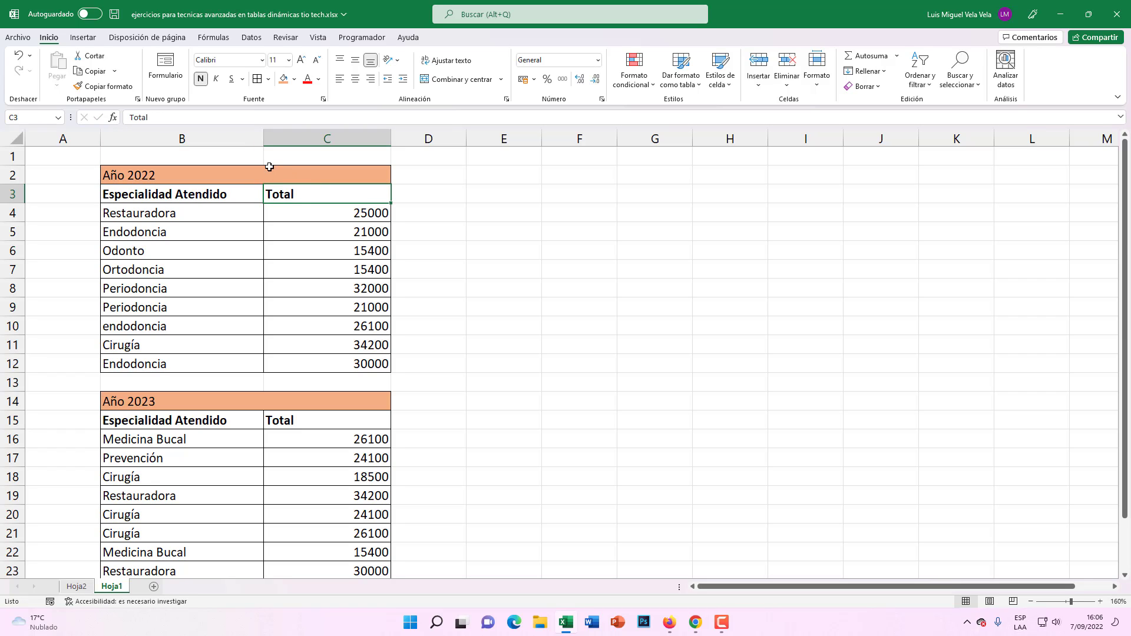
drag(305, 172, 182, 172)
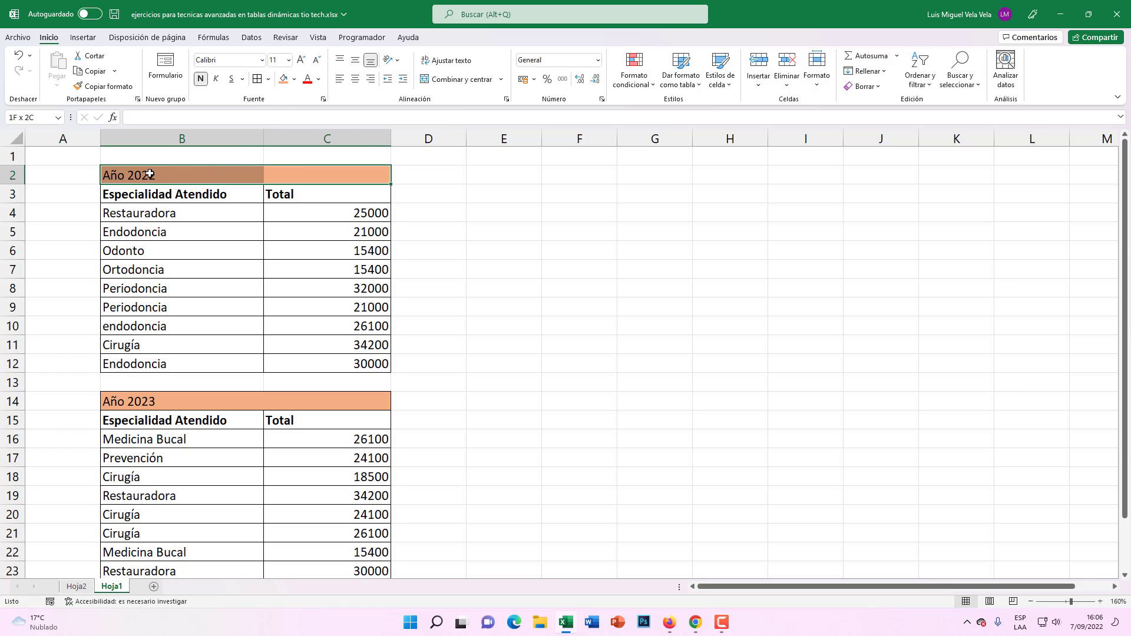
Set B2:C2's horizontal alignment to Centrar en la selección in Formato de celdas.
right_click(210, 177)
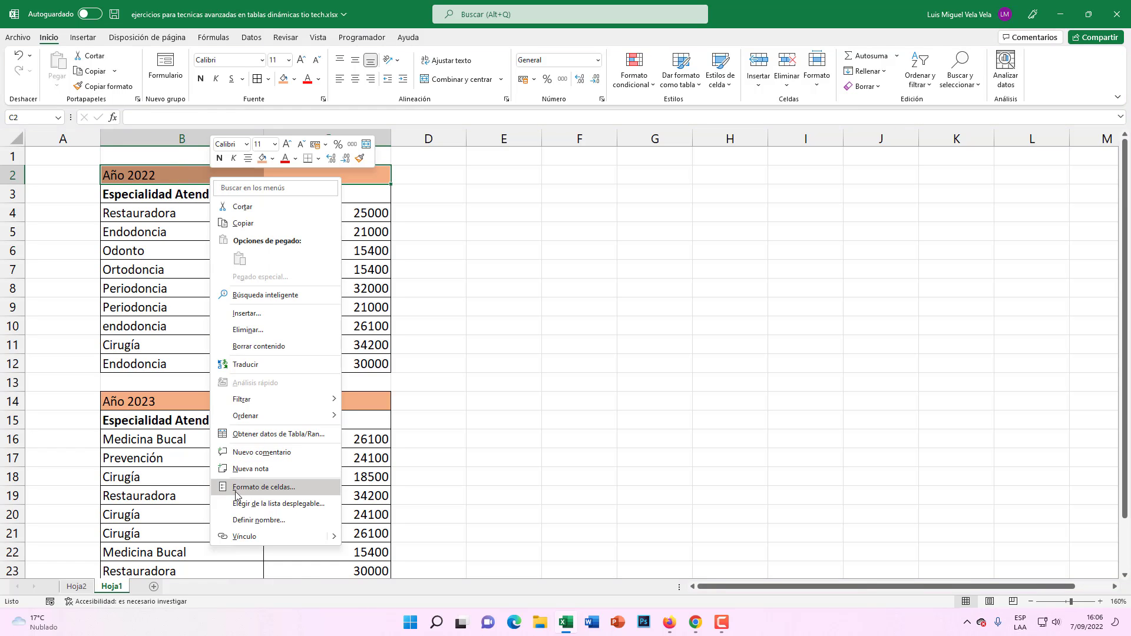
click(286, 488)
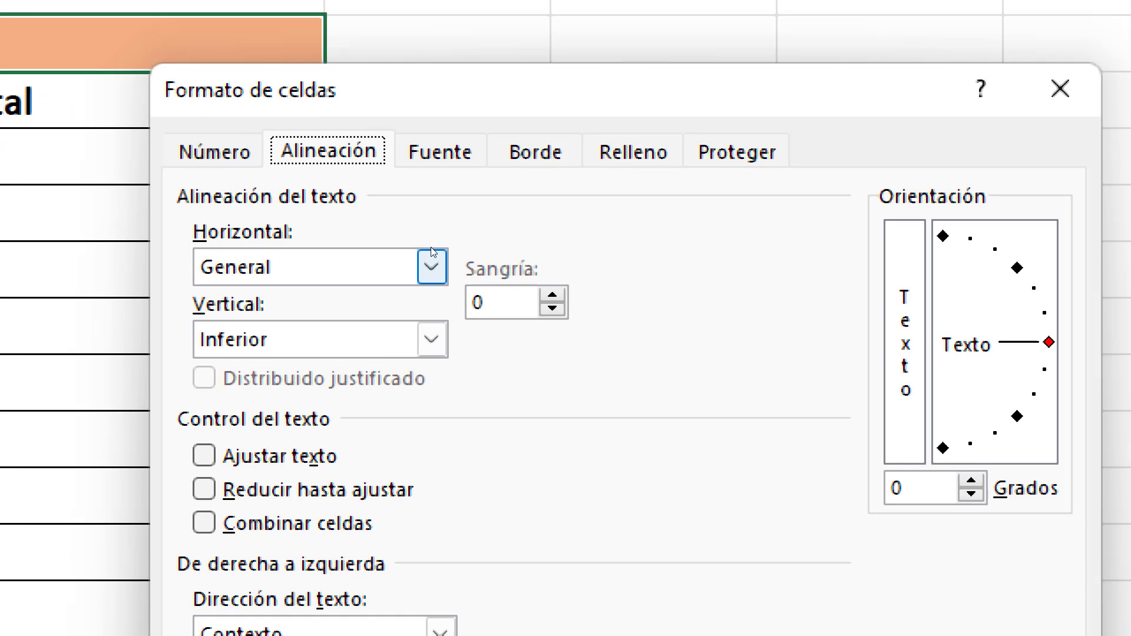
click(432, 266)
key(Down)
key(Down)
key(Down)
key(Down)
key(Down)
key(Down)
key(Down)
key(Up)
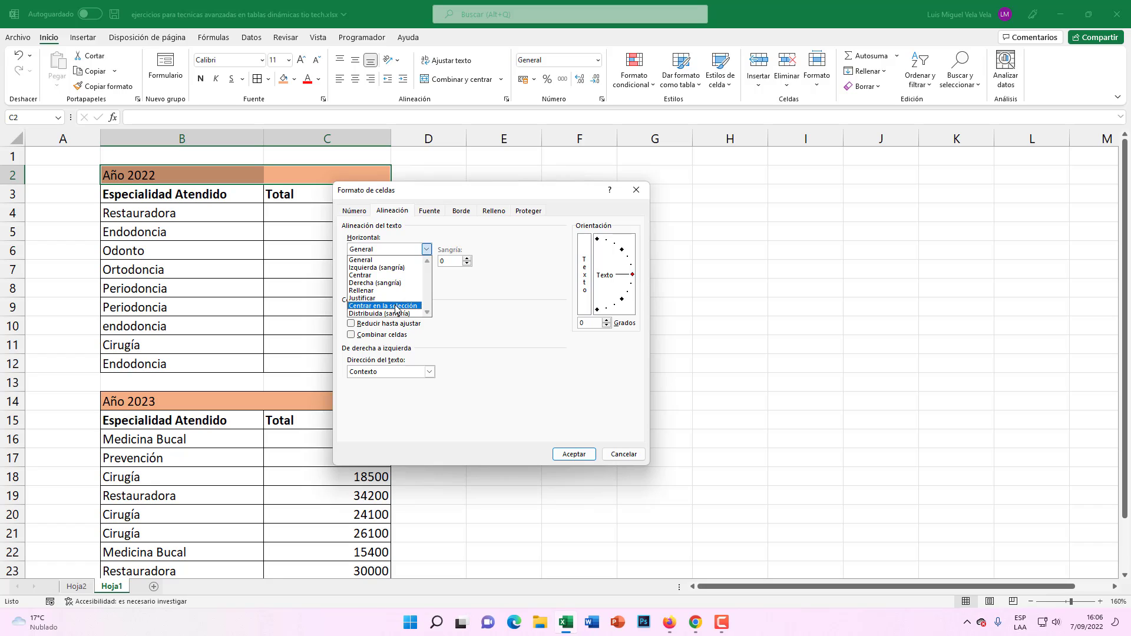
click(396, 306)
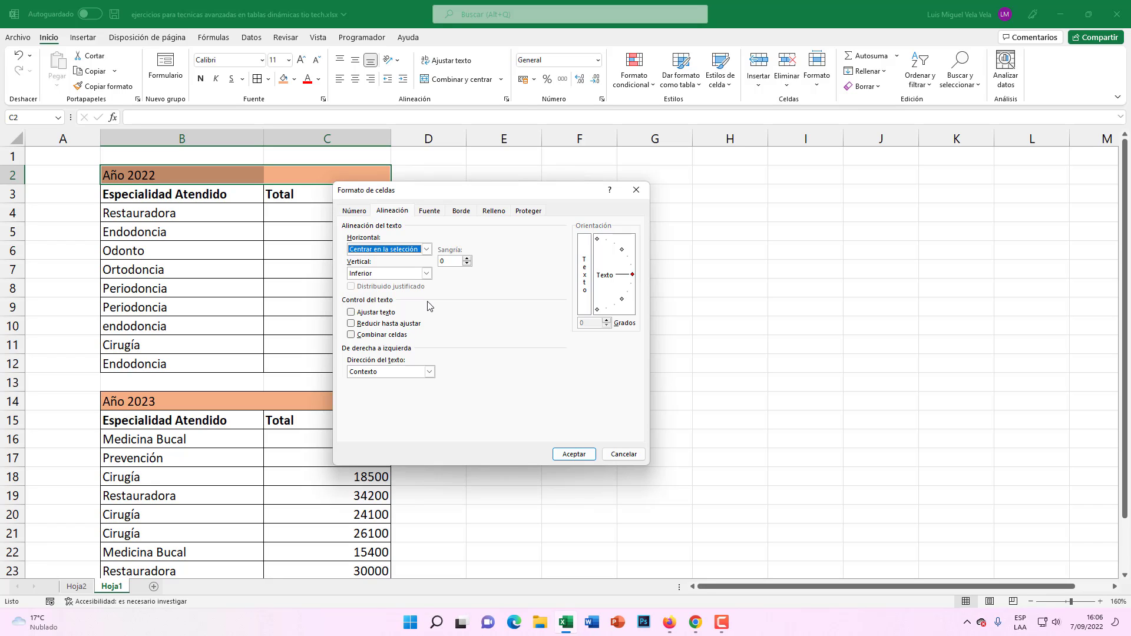
click(573, 453)
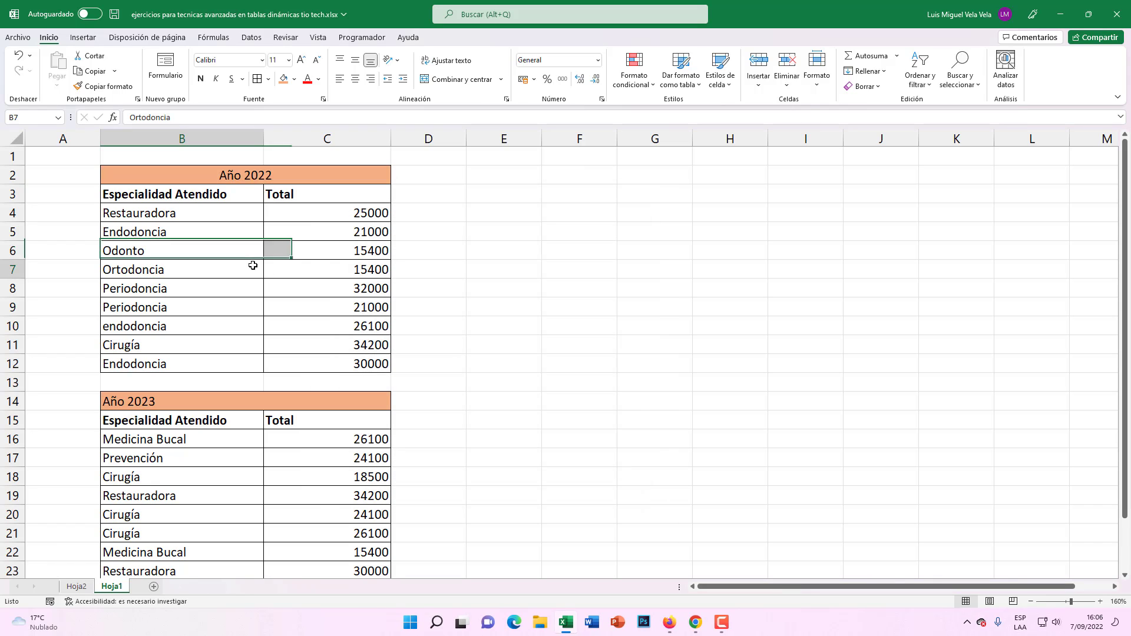
Verify B2 holds Año 2022 while C2 remains a separate empty cell.
click(250, 268)
click(225, 175)
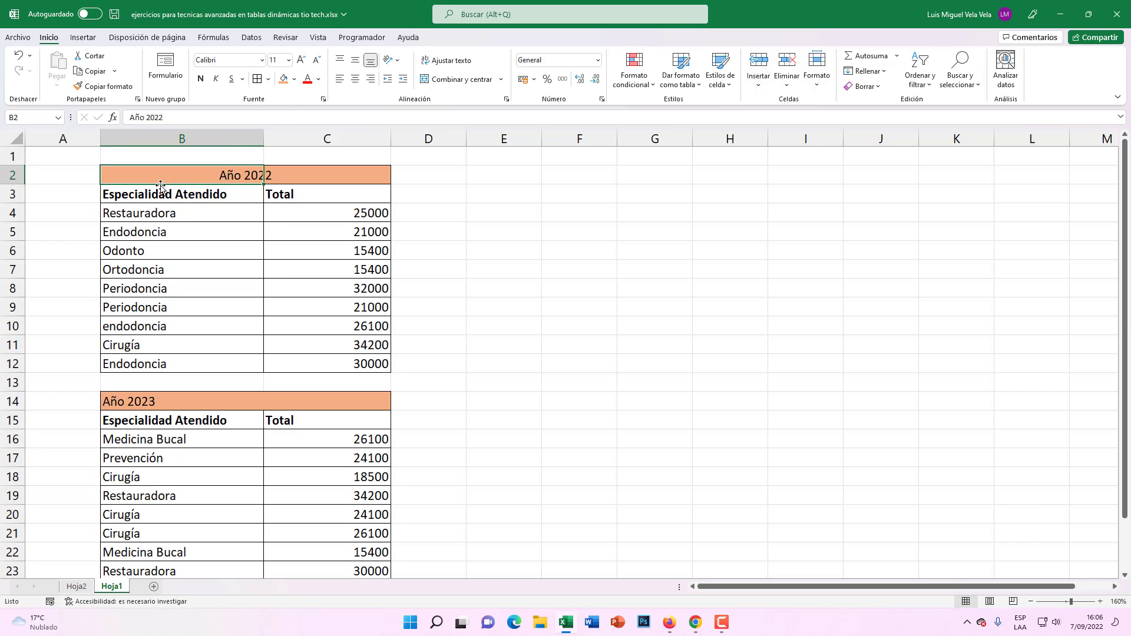
double_click(219, 182)
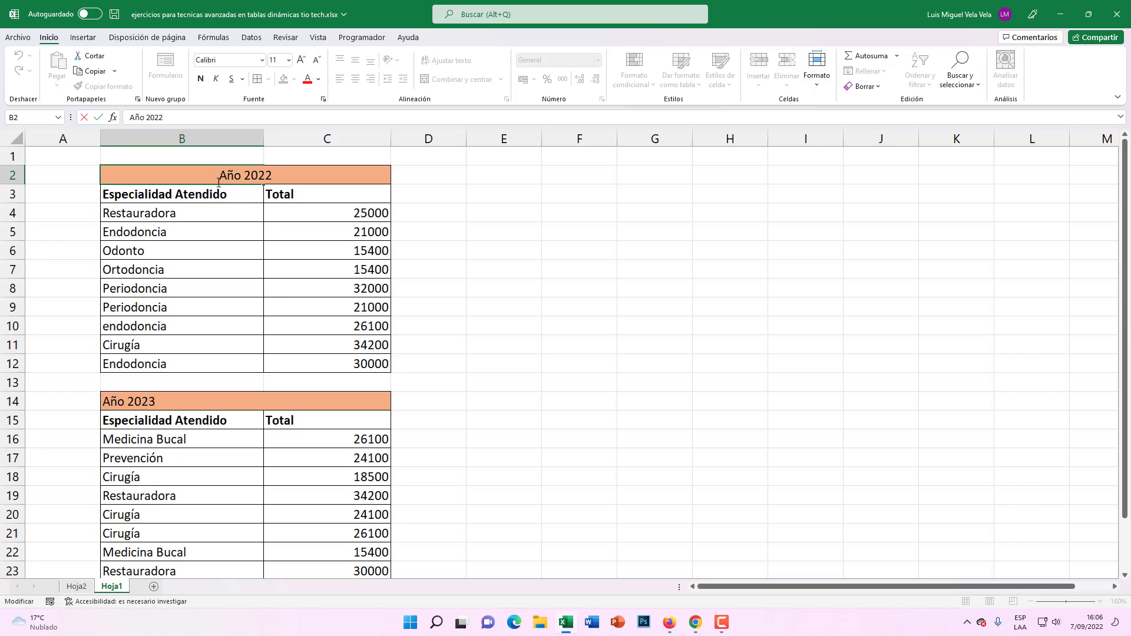
click(286, 249)
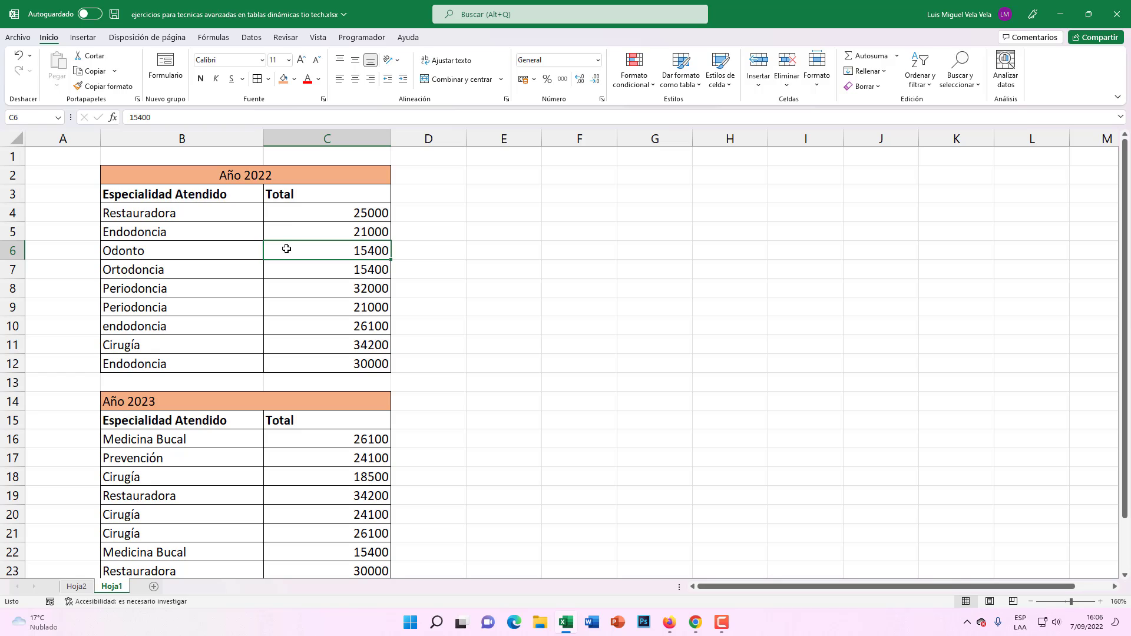
double_click(298, 173)
click(205, 178)
click(290, 175)
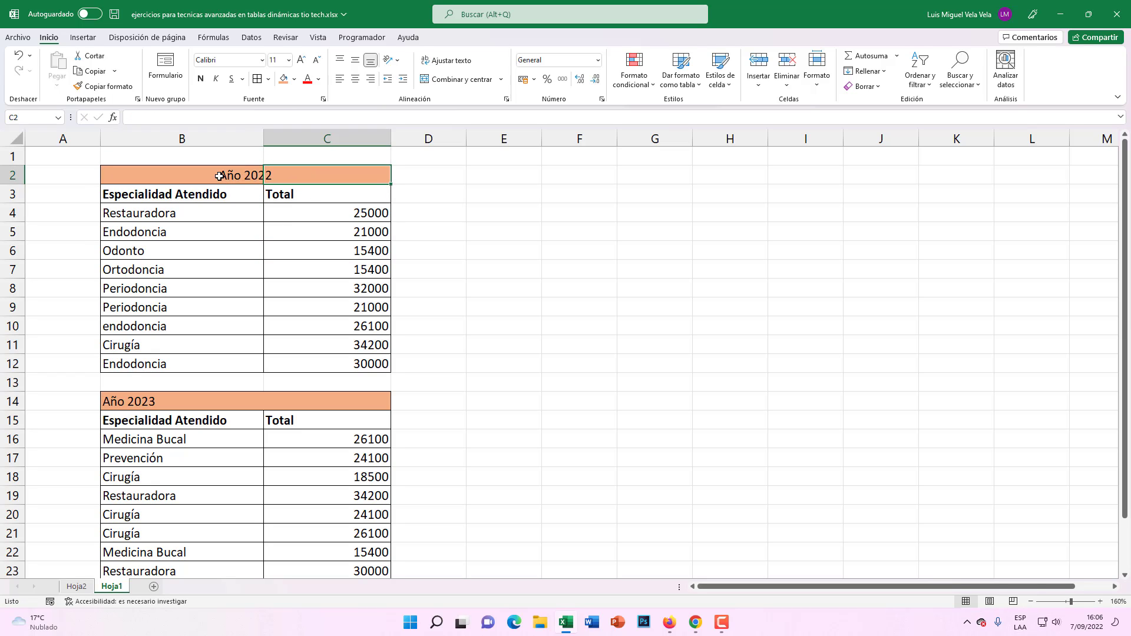
click(223, 175)
click(284, 178)
click(216, 175)
click(289, 176)
click(230, 175)
click(304, 179)
click(225, 217)
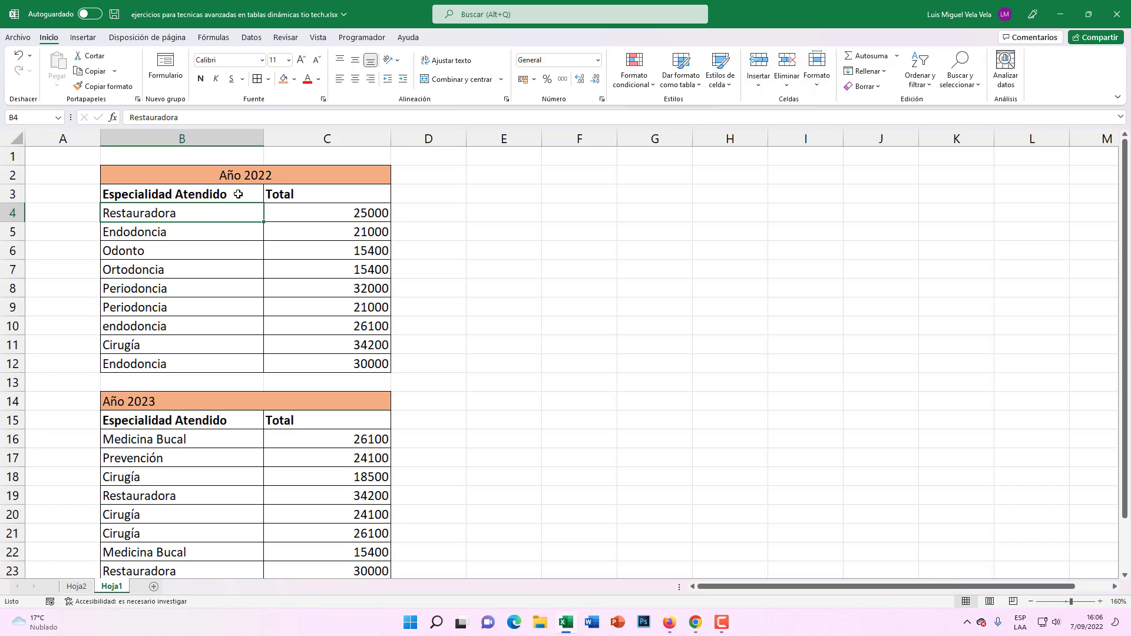
Centre the Año 2023 title across B14:C14 using Centrar en la selección in Formato de celdas.
click(171, 403)
click(301, 402)
click(221, 398)
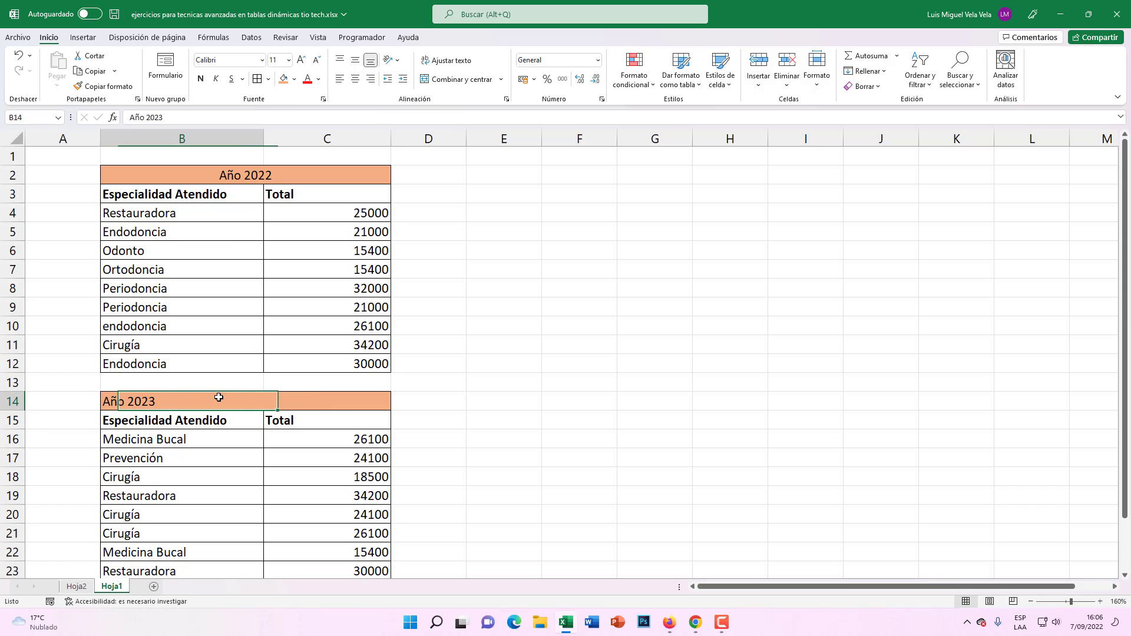
click(295, 401)
click(192, 398)
click(191, 436)
drag(187, 399, 282, 402)
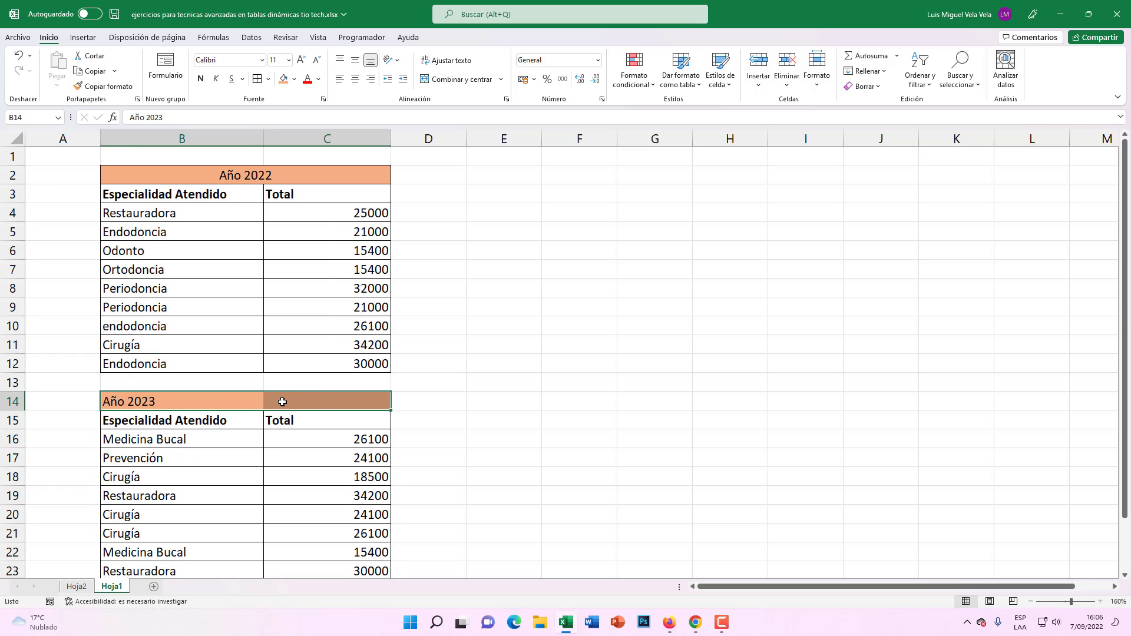
right_click(282, 402)
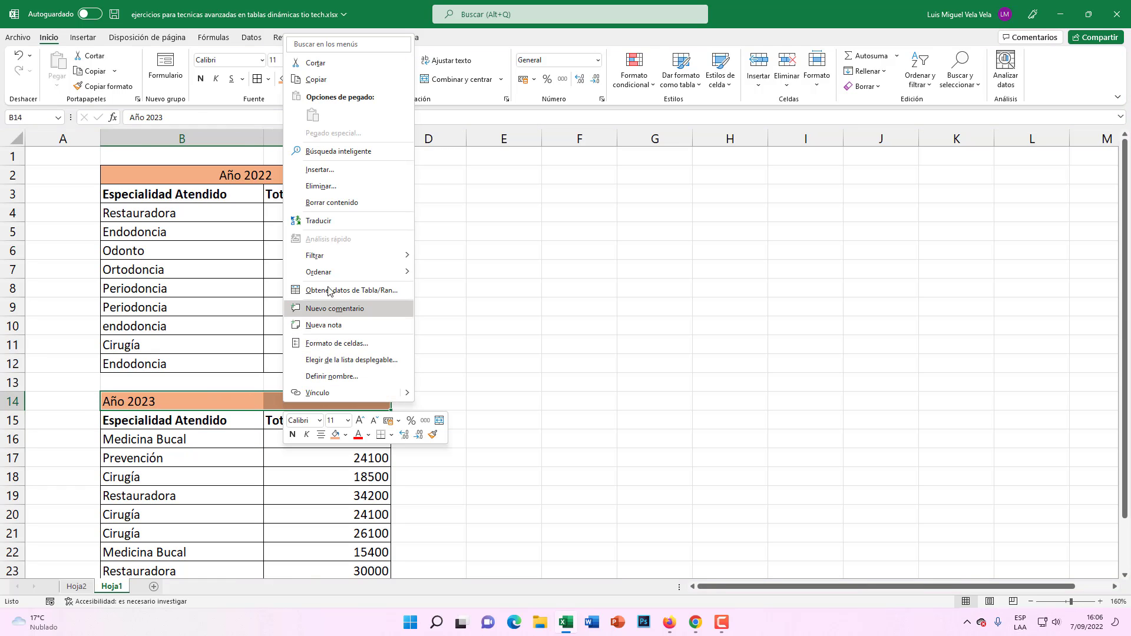
click(328, 344)
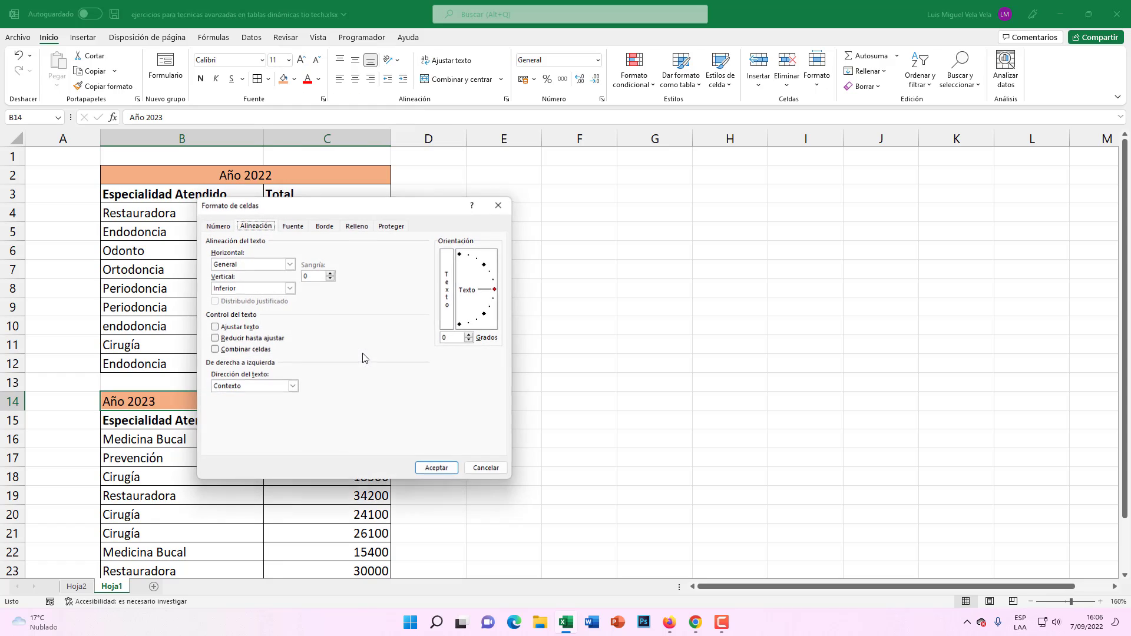
click(239, 265)
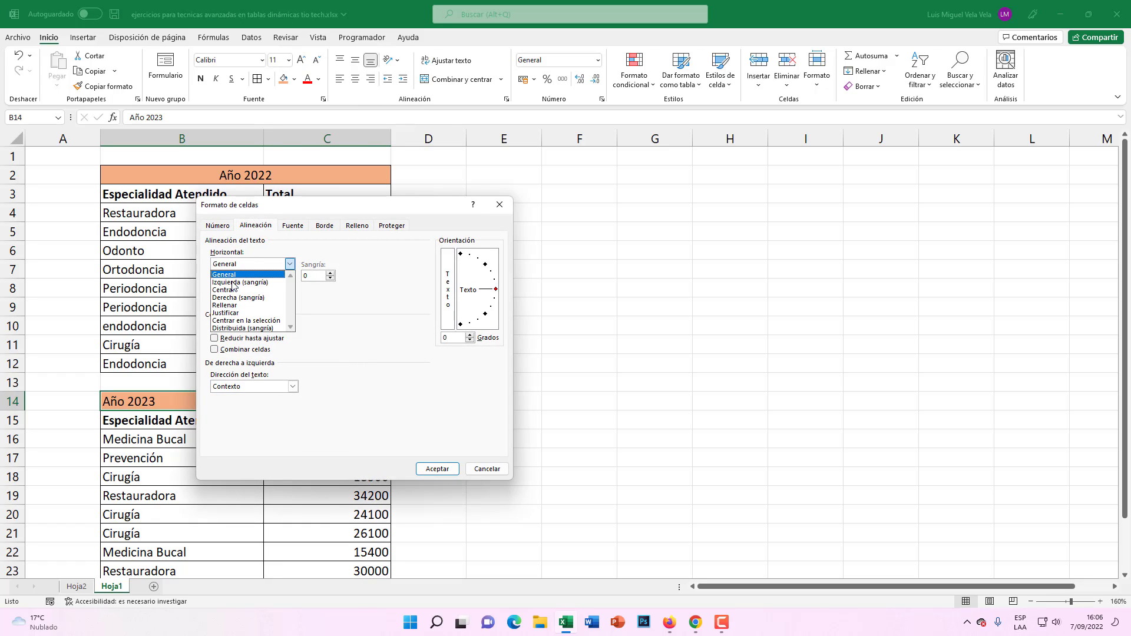
click(236, 320)
click(437, 468)
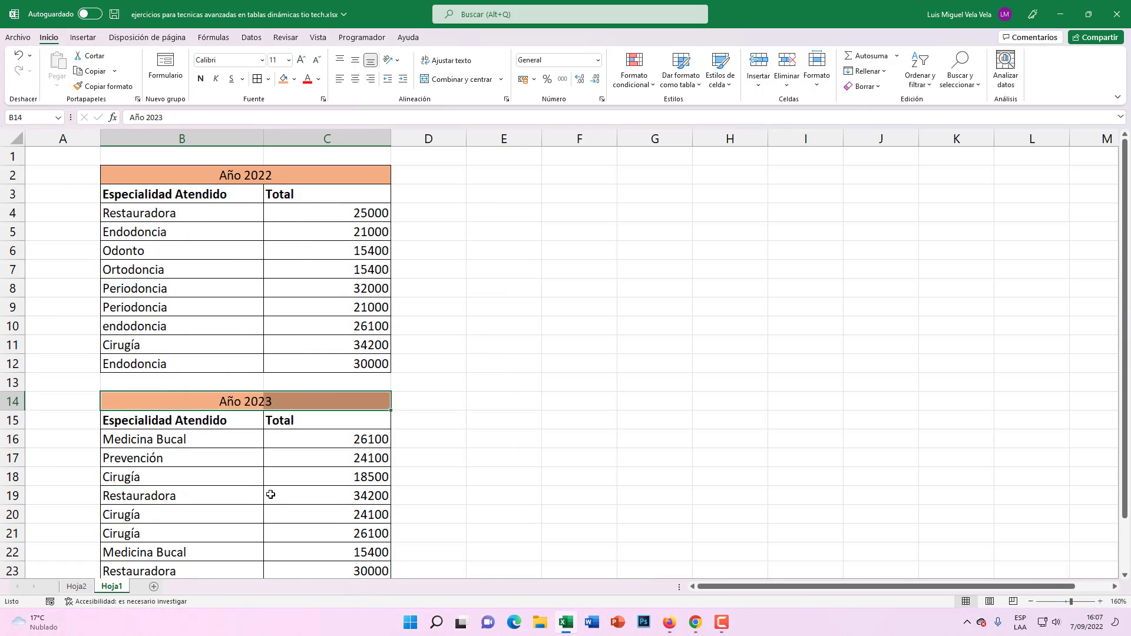
Verify that B14 holds the Año 2023 title and C14 remains empty and unmerged.
click(341, 496)
click(259, 406)
click(261, 422)
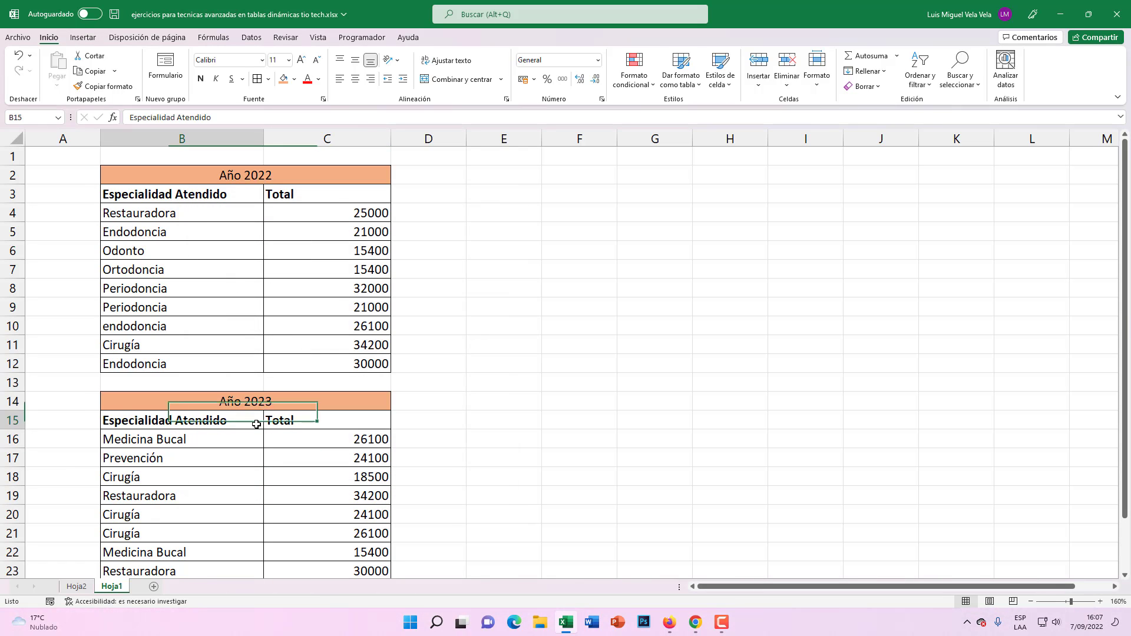
click(262, 404)
click(277, 401)
click(254, 402)
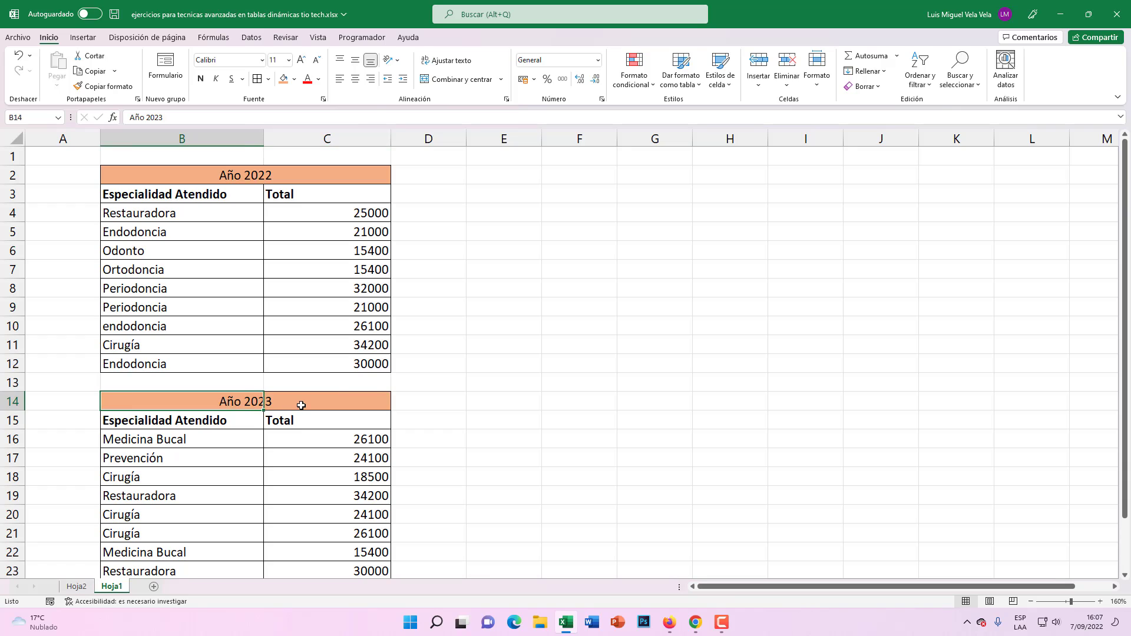
click(282, 401)
click(253, 402)
click(289, 405)
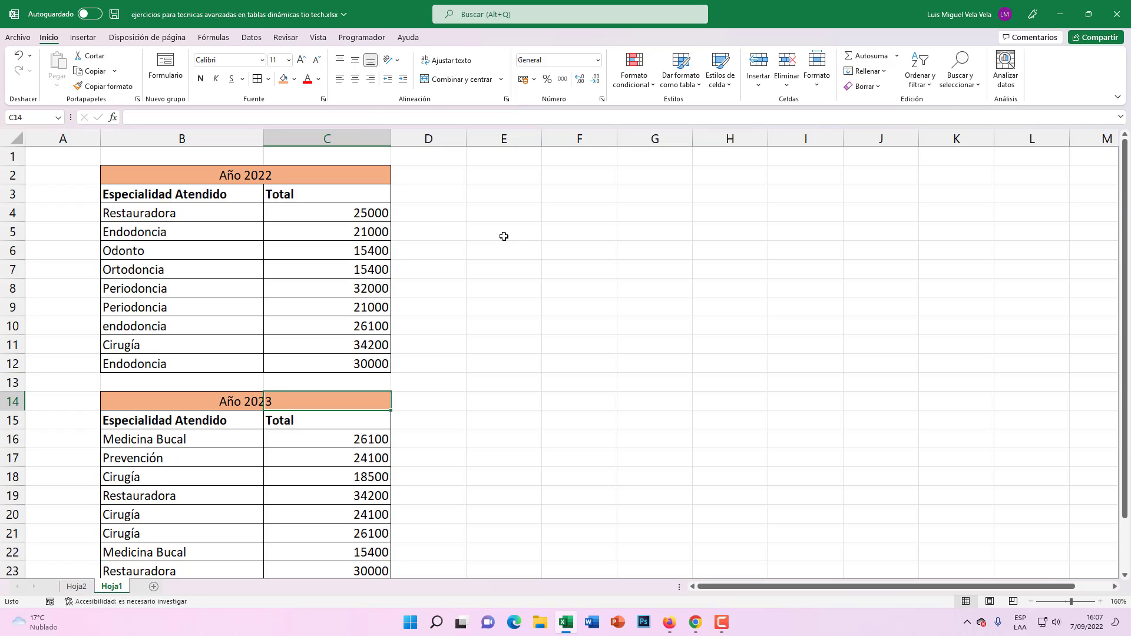
scroll(513, 322, down, 10)
scroll(514, 330, up, 10)
scroll(516, 354, down, 6)
scroll(518, 355, up, 6)
Merge the blank blocks E3:E8, H3:H5, E12:E17 and G11:G15 into single cells.
drag(505, 194, 508, 283)
click(461, 79)
click(720, 200)
drag(720, 212, 720, 253)
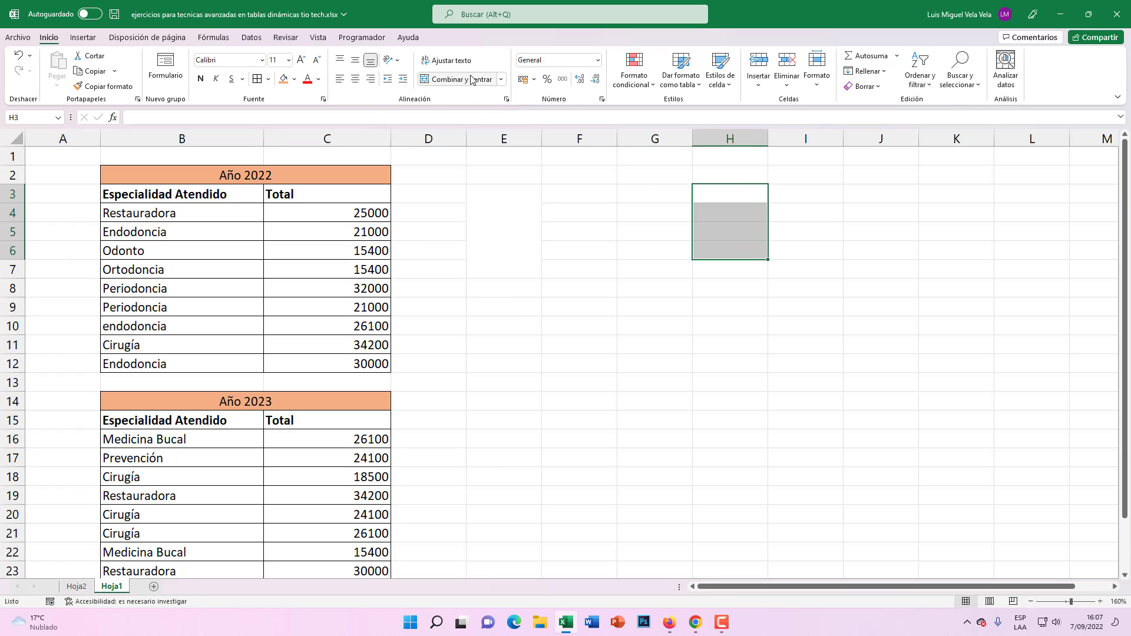
click(461, 79)
drag(504, 370, 518, 454)
click(460, 78)
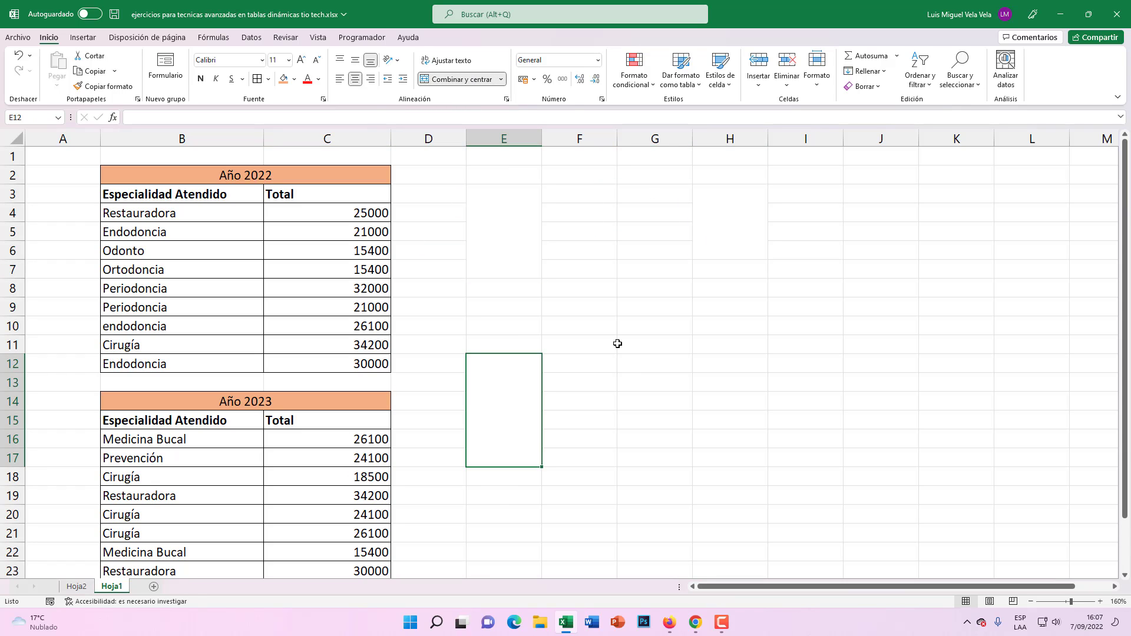
drag(622, 345, 648, 422)
click(461, 79)
Merge and centre B21:C21 for Cirugía, accepting that only the top-left value is kept.
scroll(228, 446, down, 3)
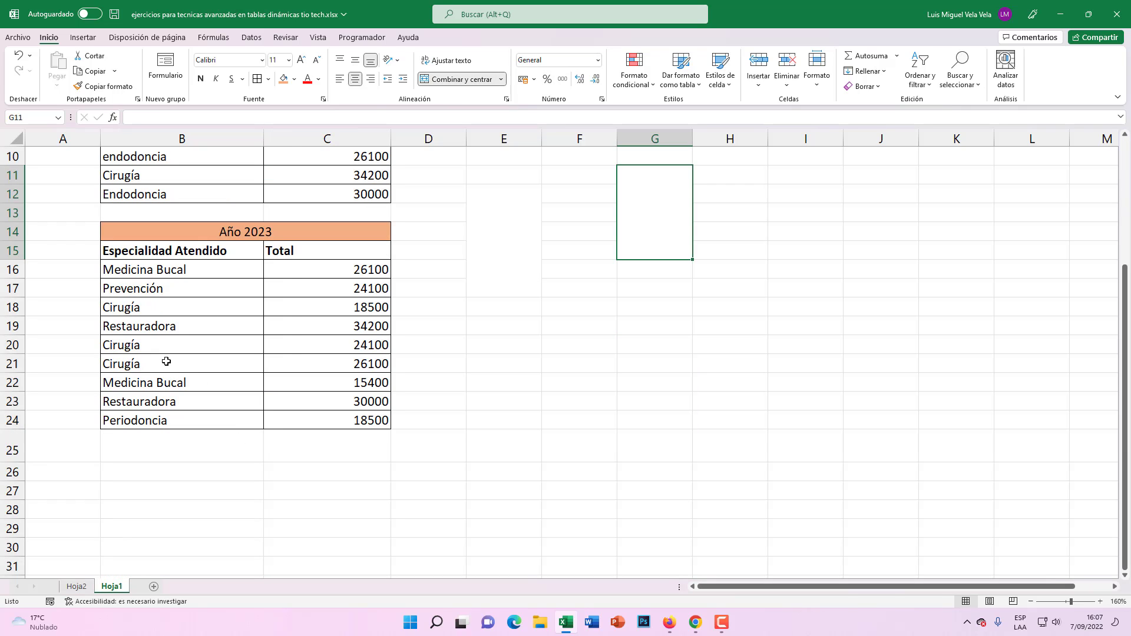
drag(164, 362, 336, 361)
click(443, 79)
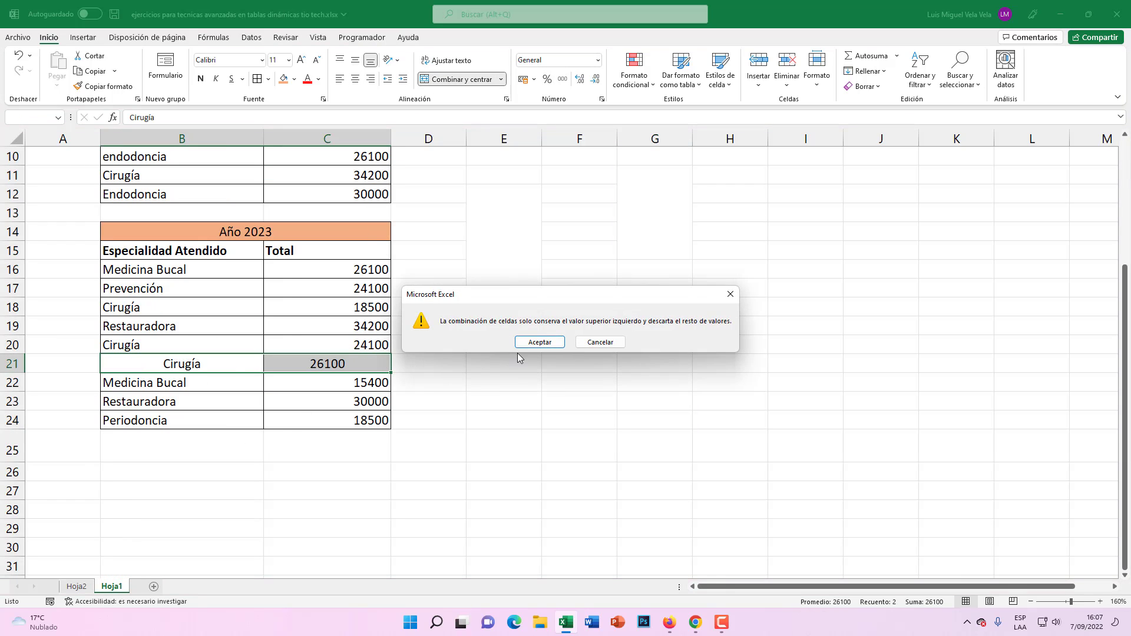
click(534, 343)
click(273, 414)
click(230, 365)
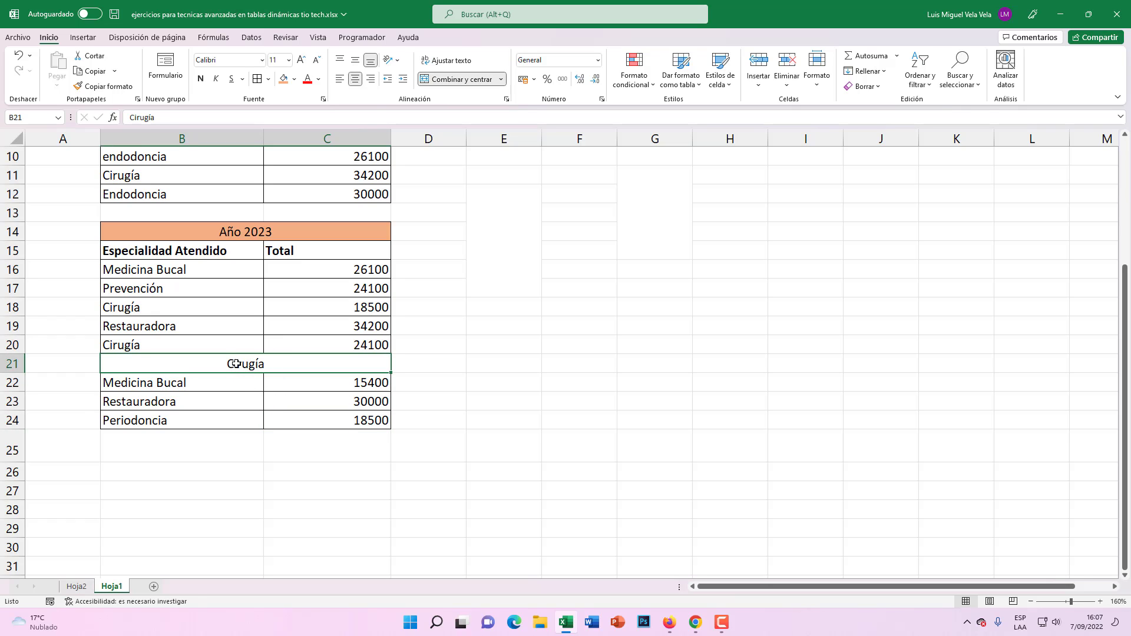
scroll(536, 445, up, 3)
click(581, 255)
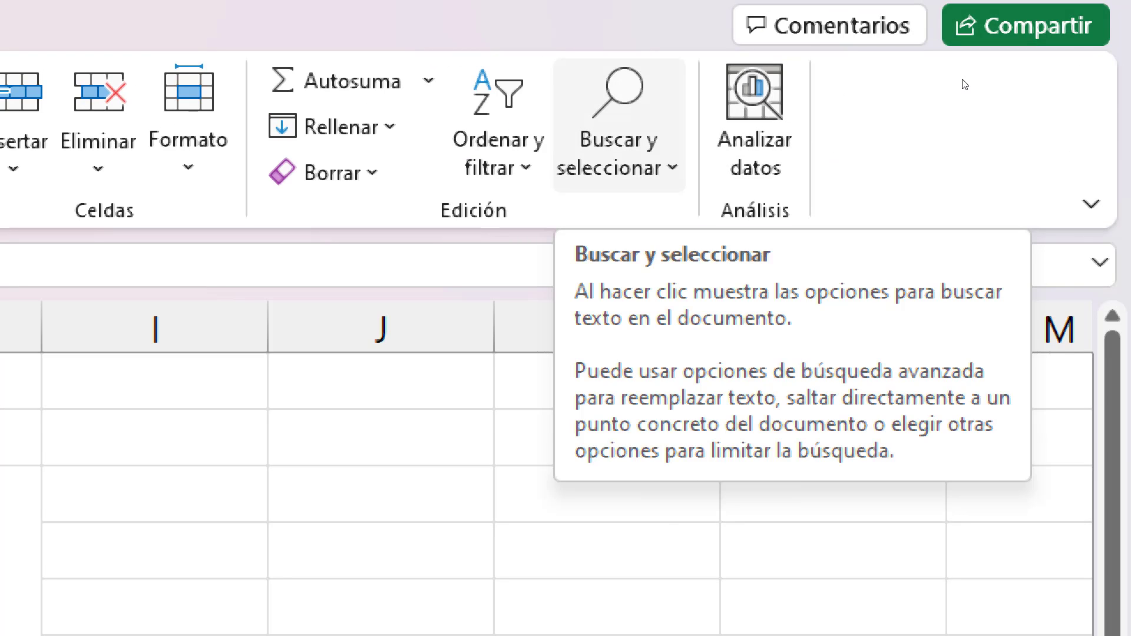
Open Buscar y reemplazar with the search scope kept to the current sheet.
click(625, 160)
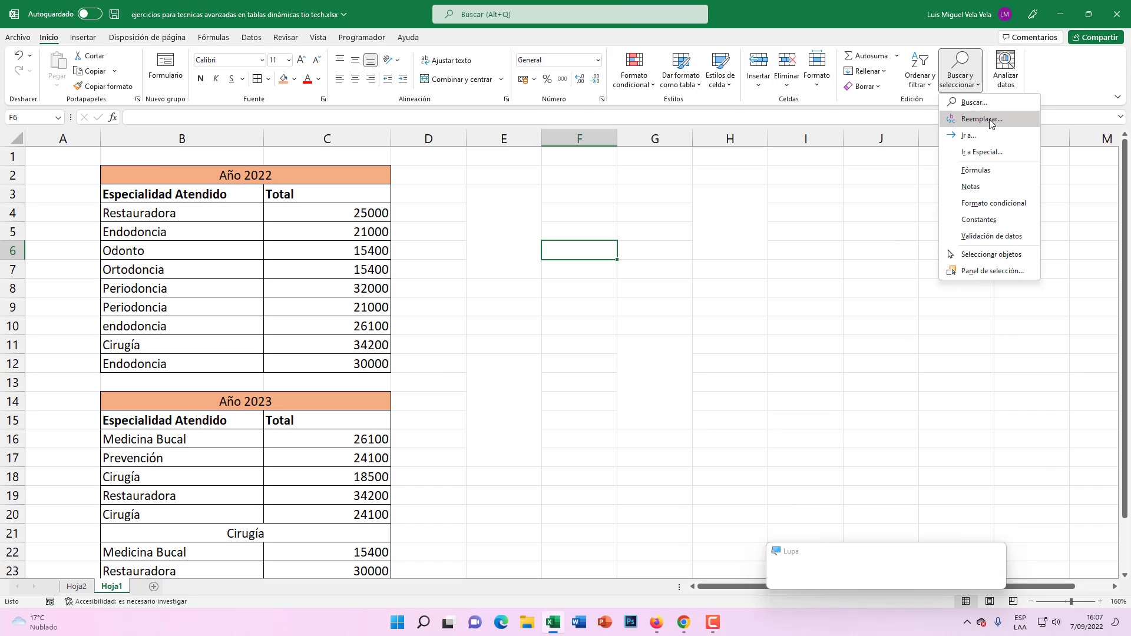
click(988, 119)
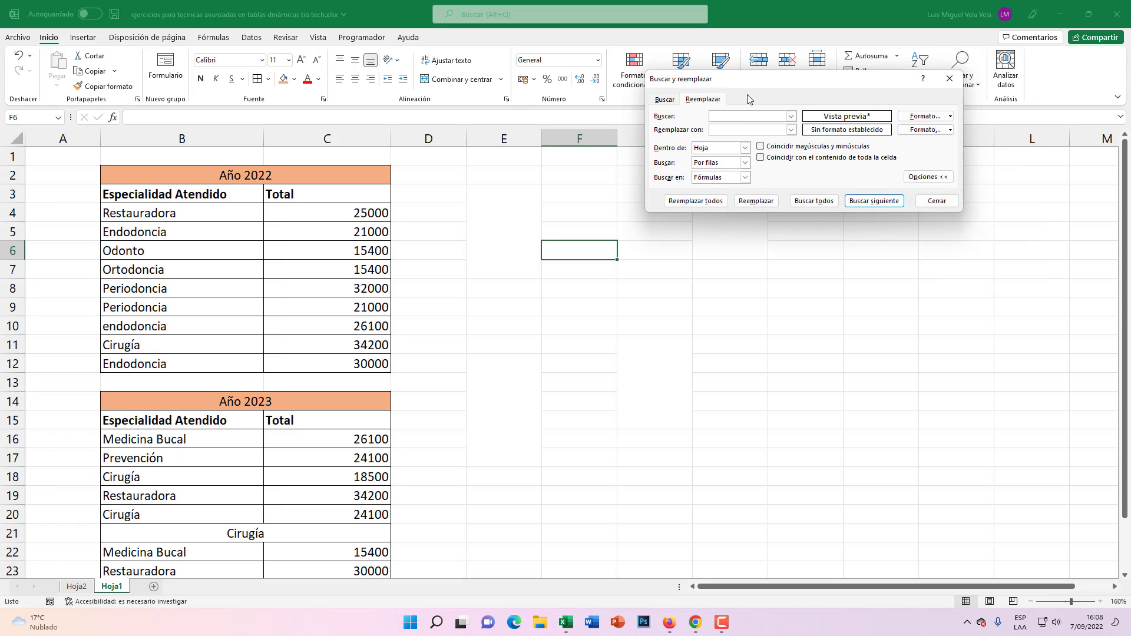
drag(760, 84, 569, 208)
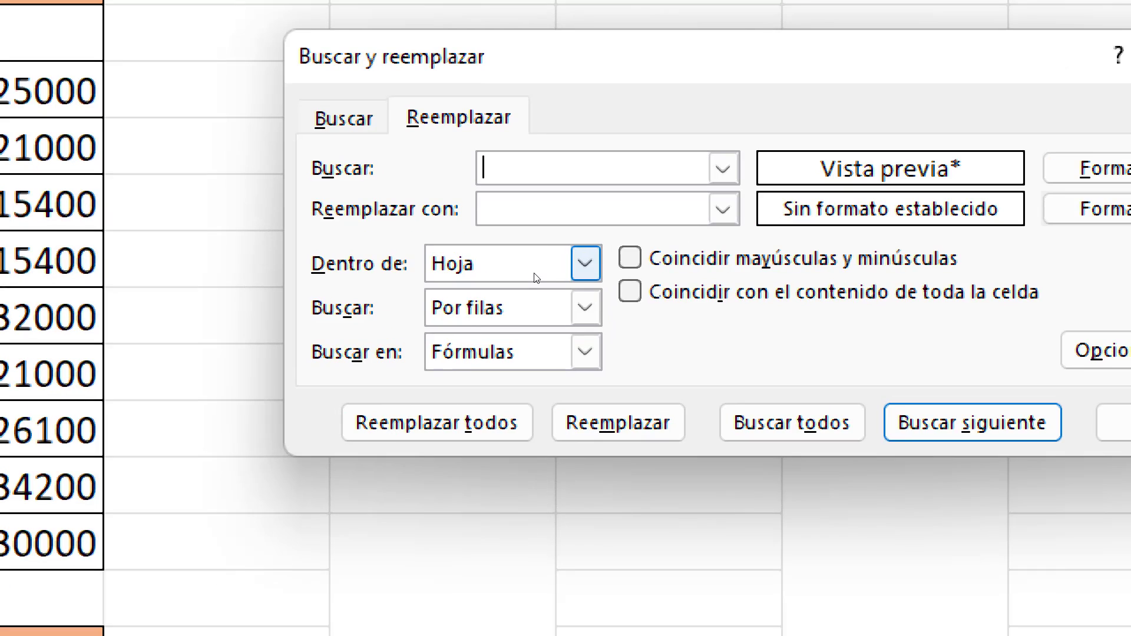
click(540, 274)
click(502, 286)
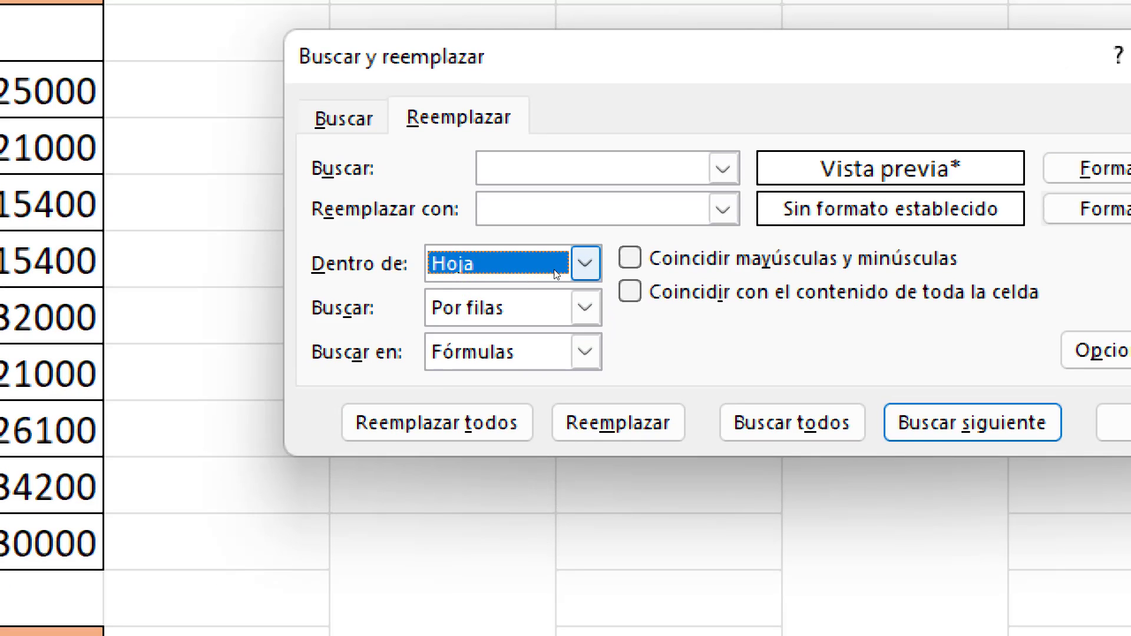
click(548, 274)
click(512, 284)
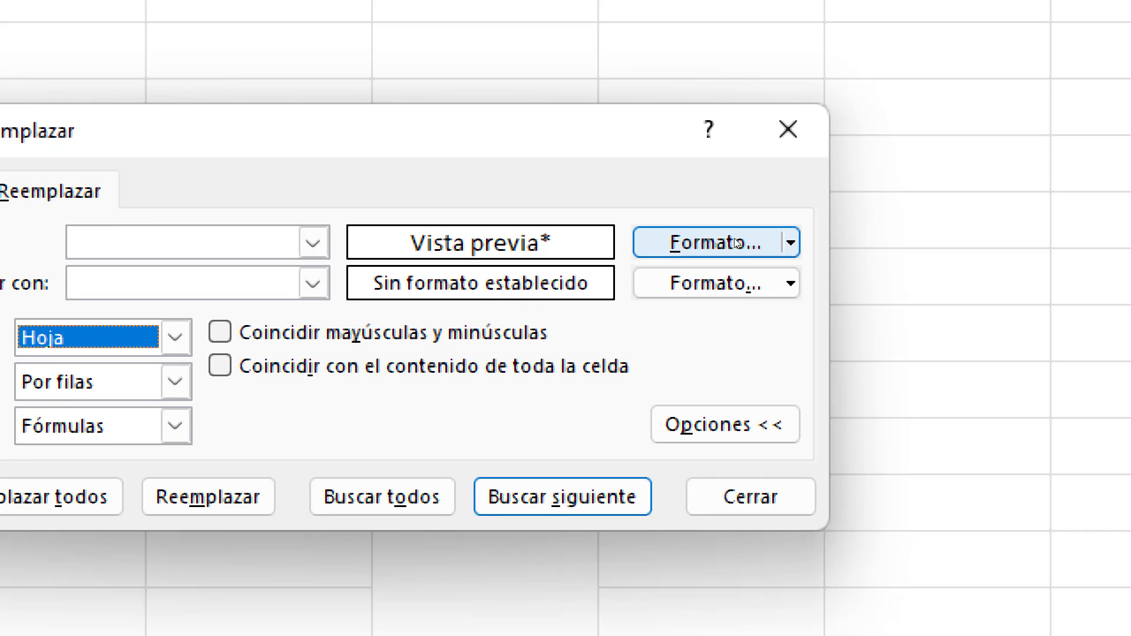
Set the search format to match cells with Combinar celdas ticked.
click(733, 242)
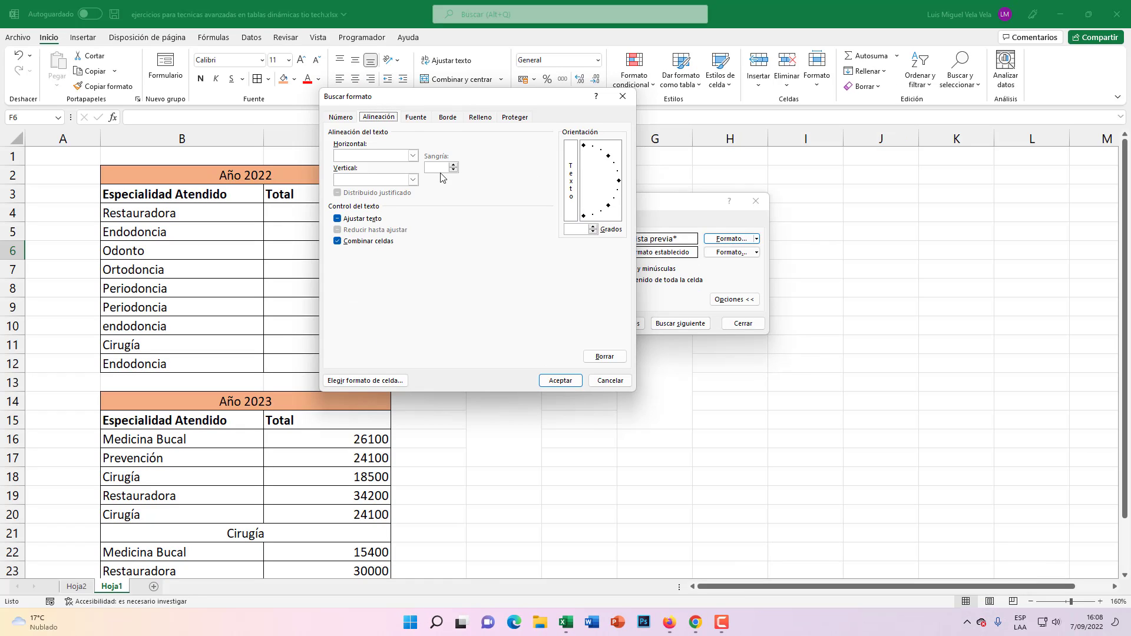
click(337, 241)
click(337, 242)
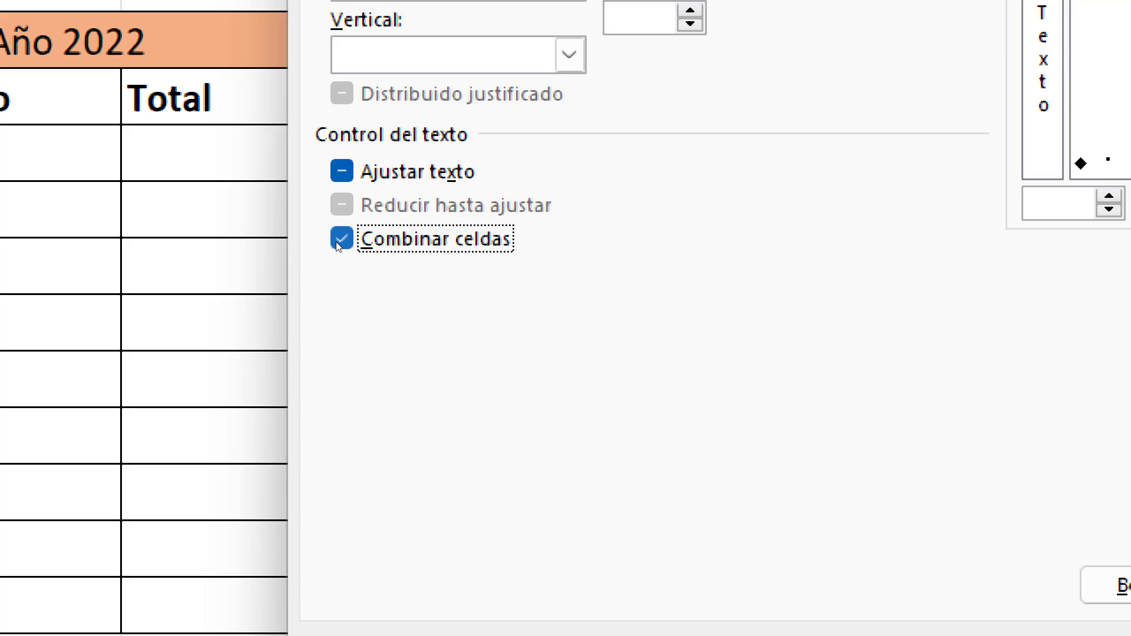
click(337, 242)
click(337, 242)
click(340, 244)
click(341, 244)
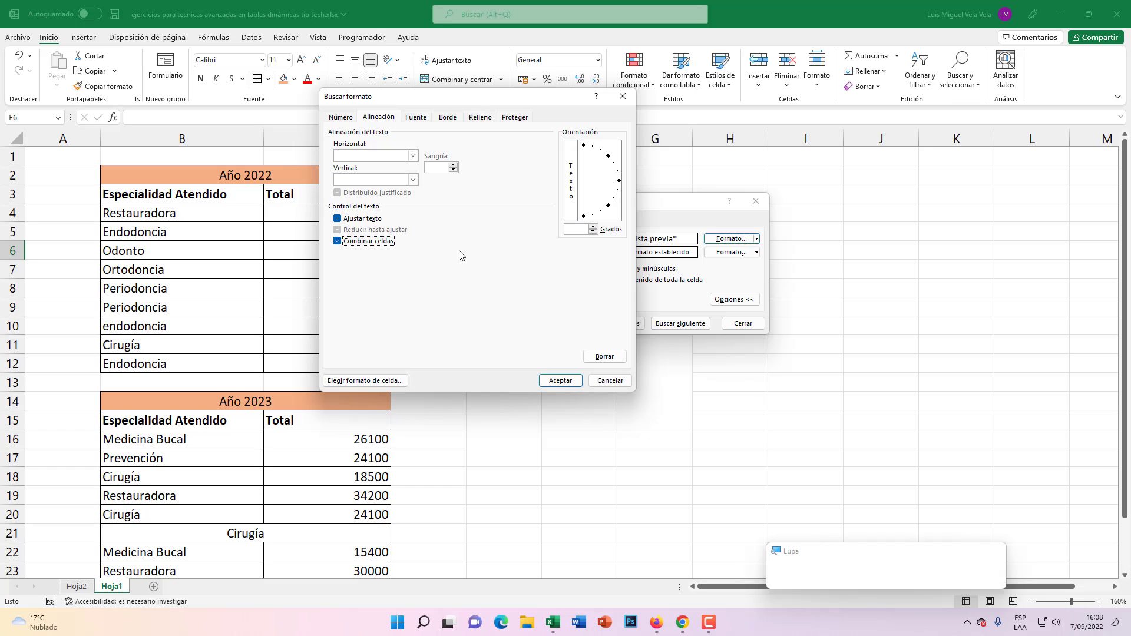
click(567, 381)
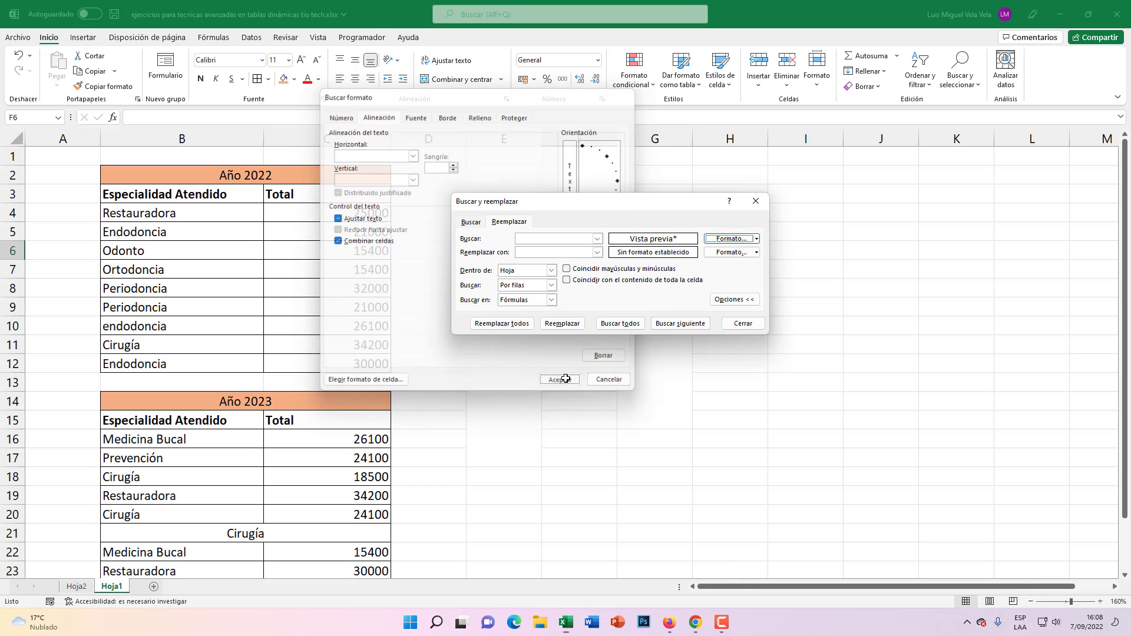
Step through the sheet's merged cells with Buscar siguiente.
drag(602, 209, 802, 131)
click(823, 279)
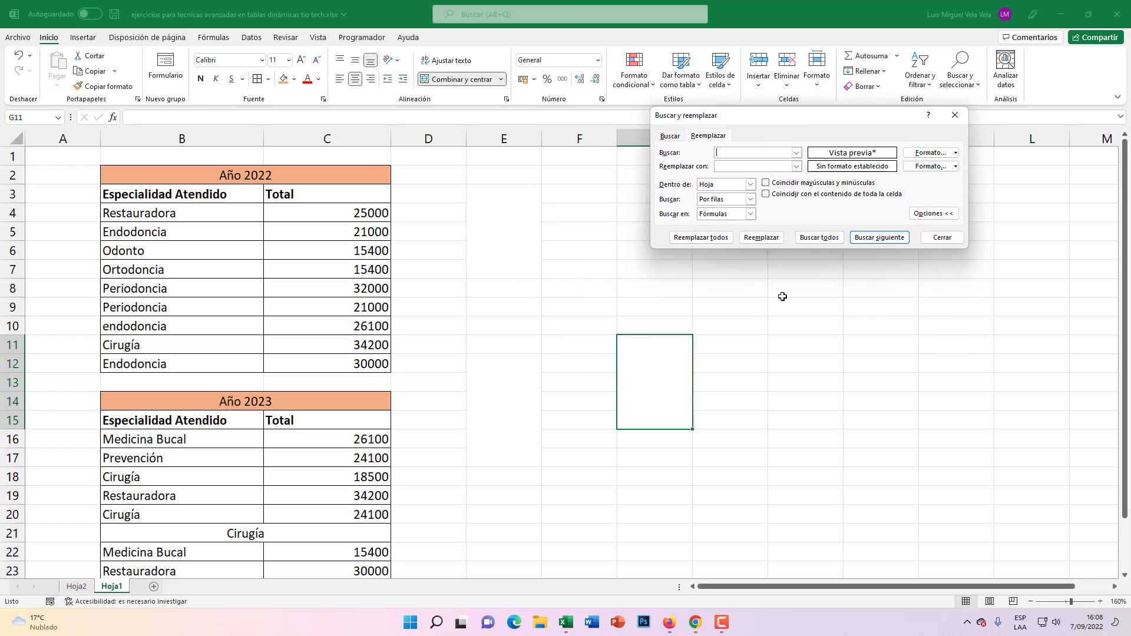
click(881, 238)
click(881, 238)
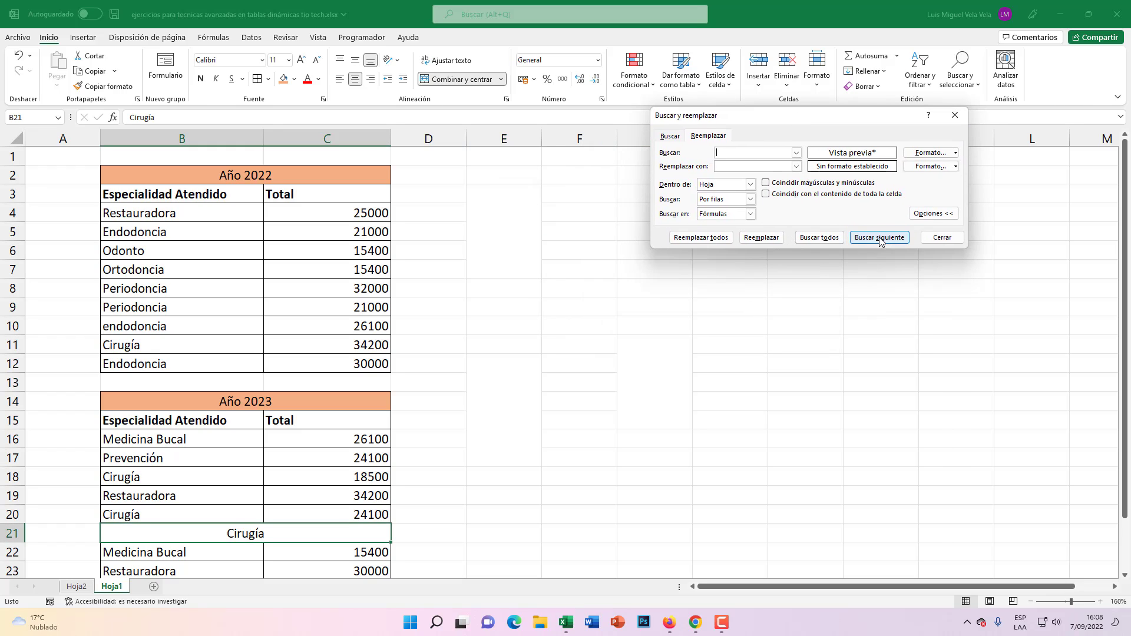
click(265, 528)
scroll(244, 364, down, 3)
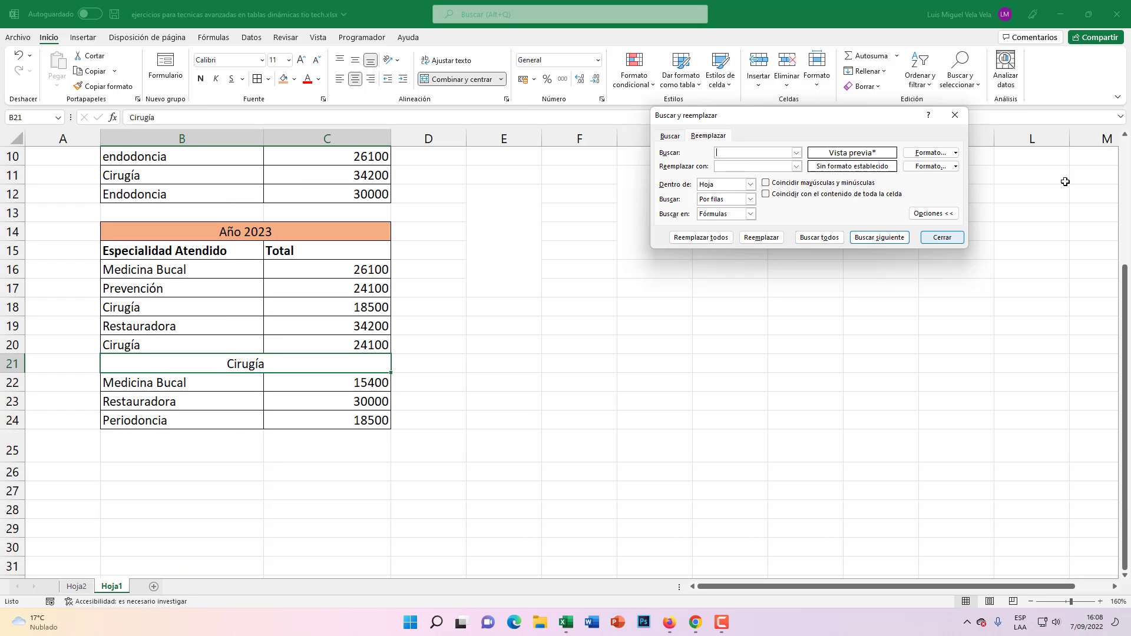
Advance the search to the next merged cell.
click(884, 238)
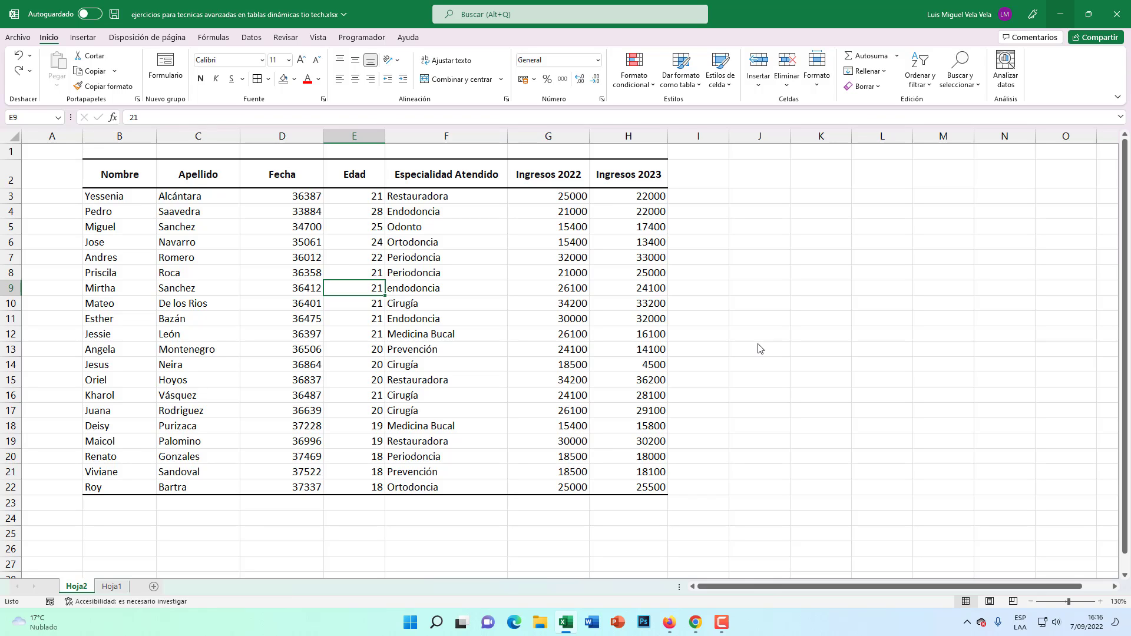
Select the patient table from the Nombre header in B2 down to H22.
click(227, 243)
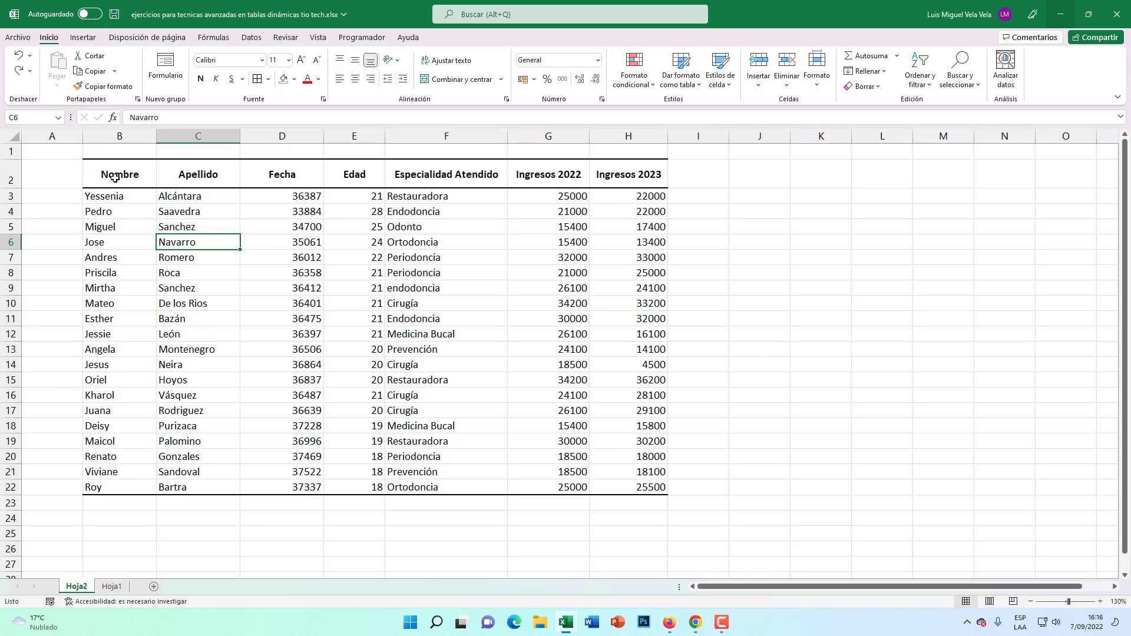
drag(112, 174, 639, 487)
click(375, 336)
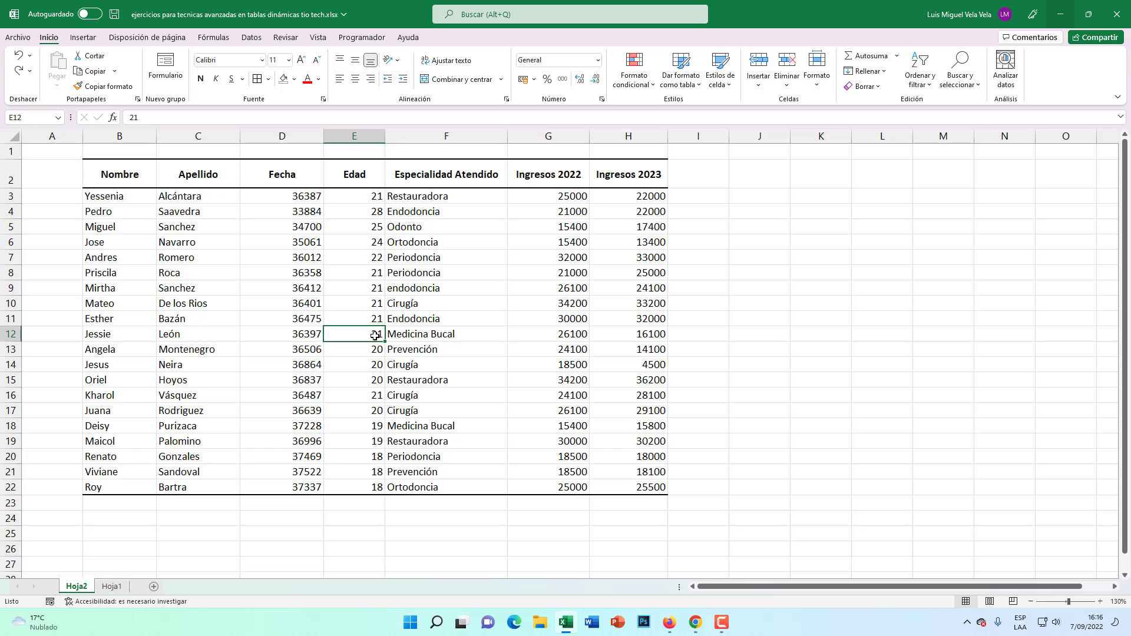
drag(143, 171, 613, 489)
click(393, 330)
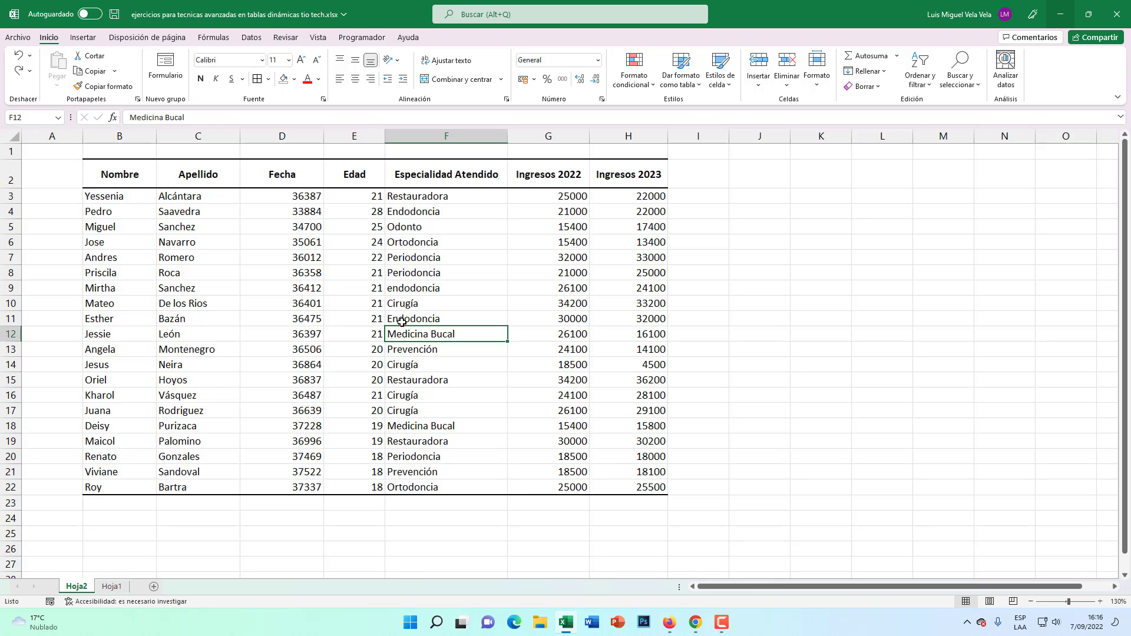
click(406, 317)
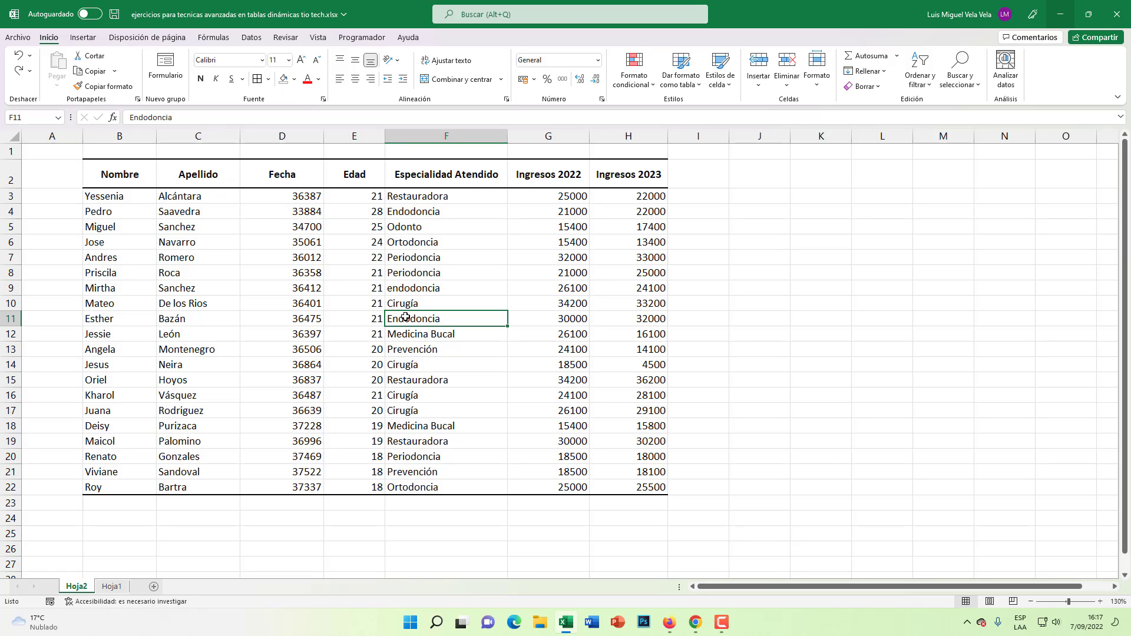
drag(134, 173, 649, 472)
click(372, 318)
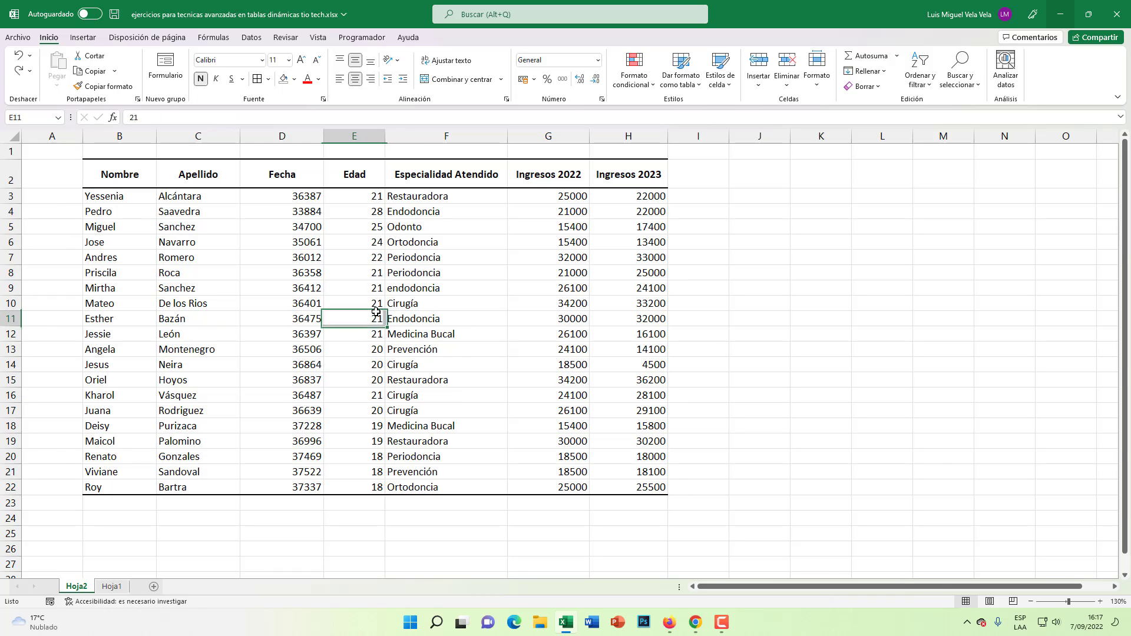
drag(141, 175, 641, 488)
click(351, 321)
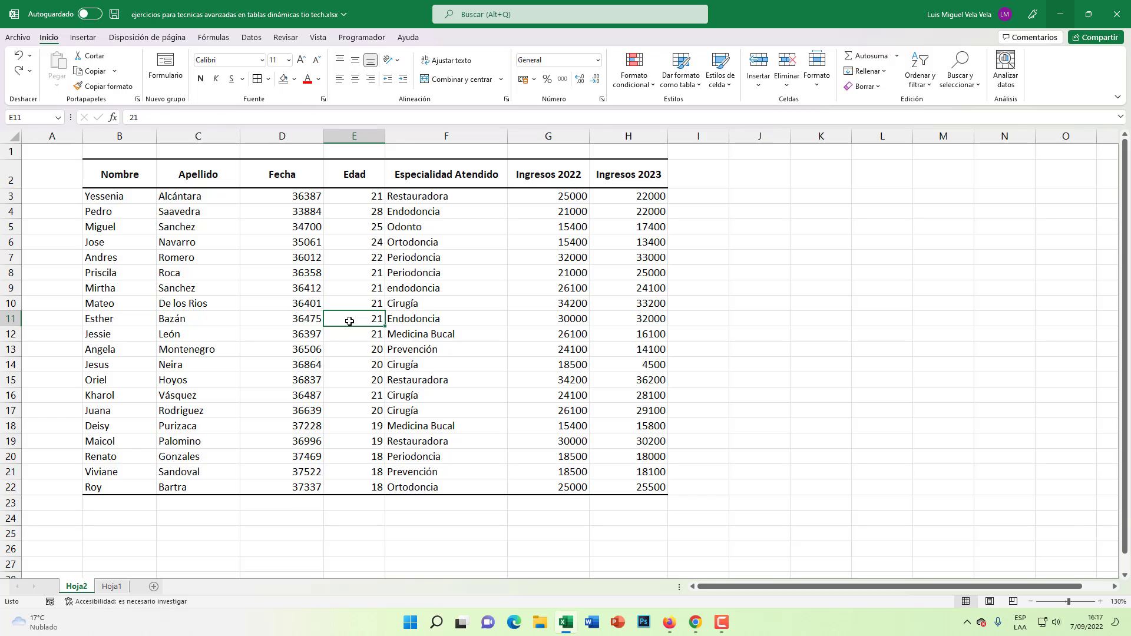
drag(121, 172, 622, 491)
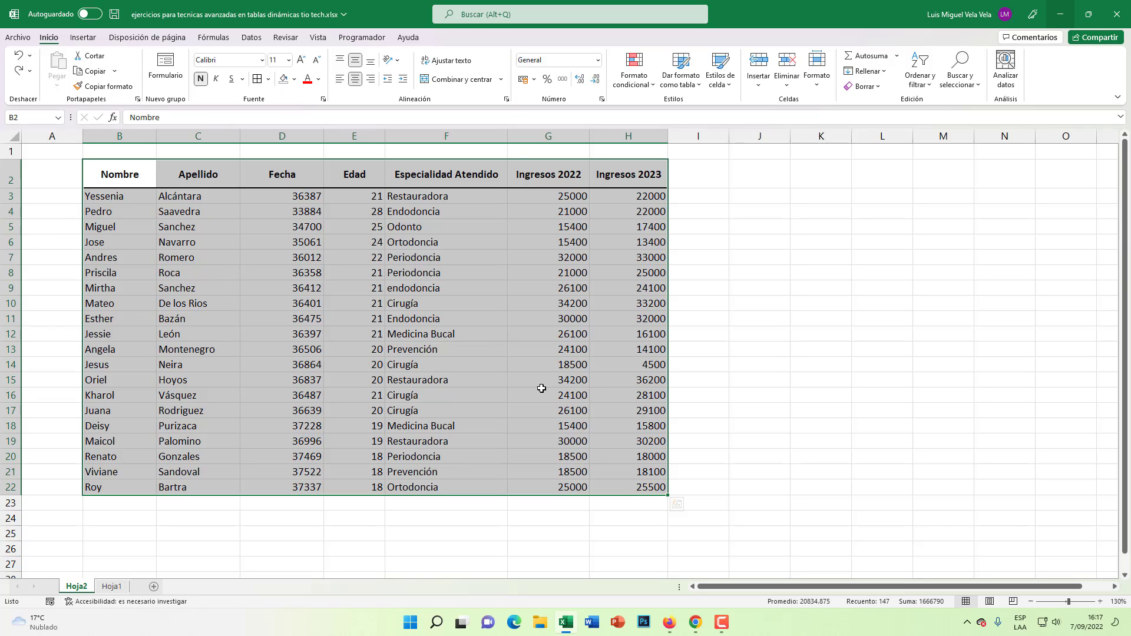
Reselect the data range B2:H22 starting from the Nombre header.
click(340, 334)
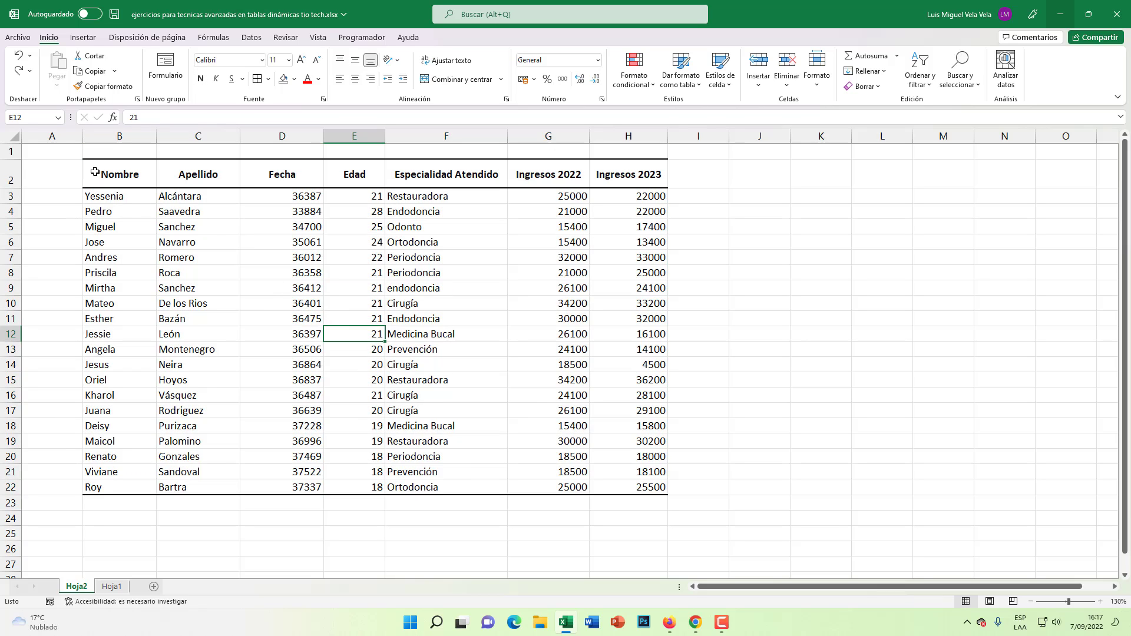
drag(95, 172, 623, 488)
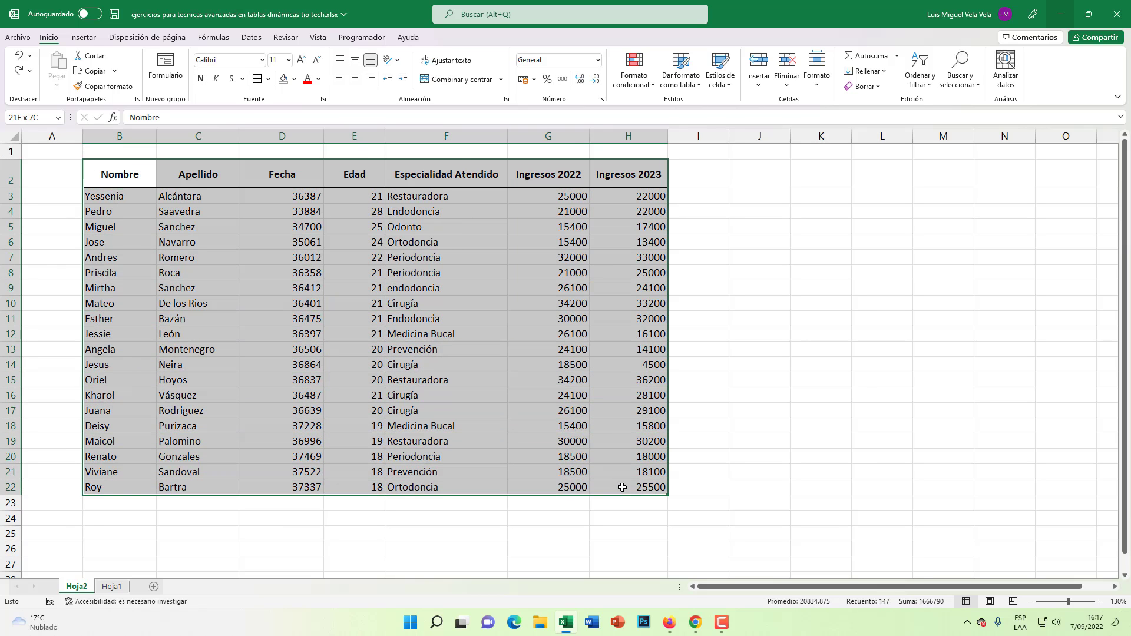
click(443, 321)
click(122, 171)
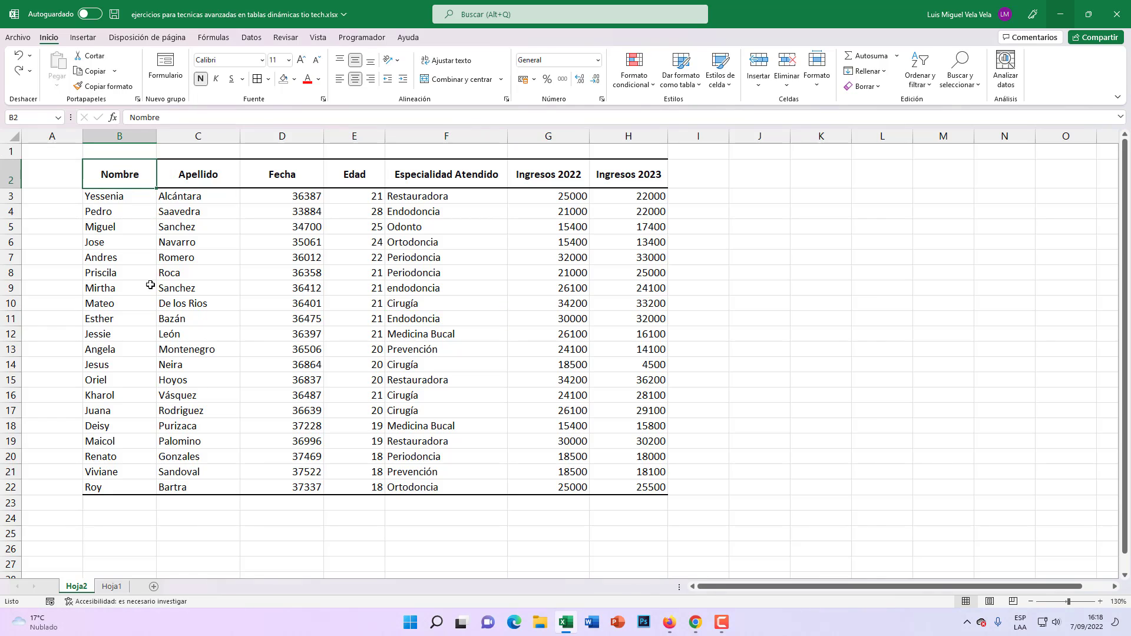
drag(122, 171, 631, 487)
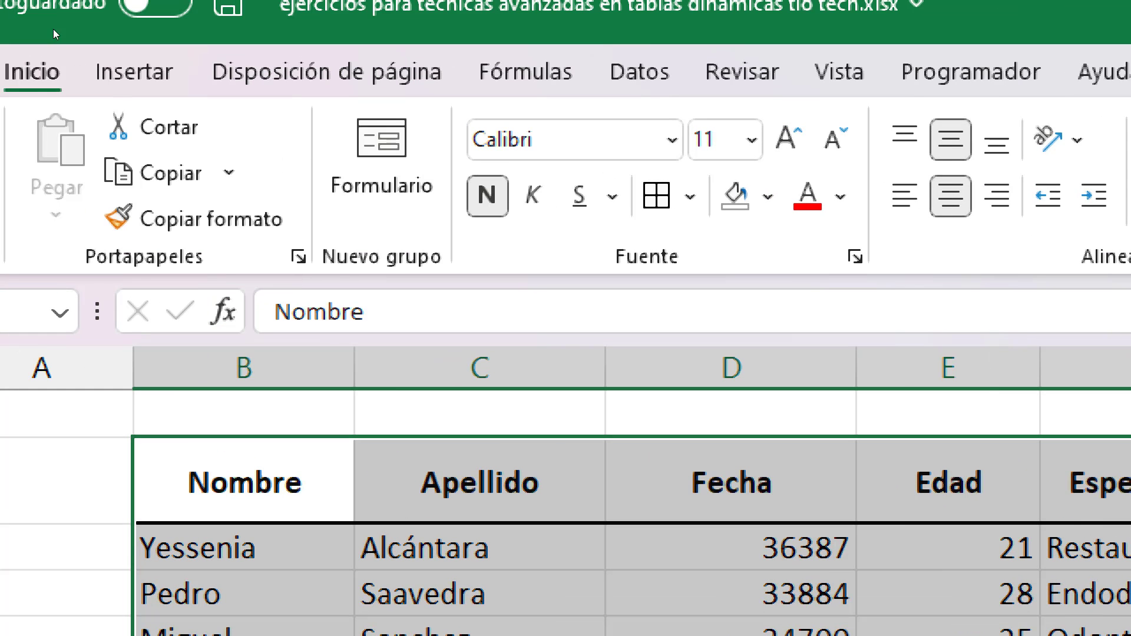
Start Crear tabla for $B$2:$H$22, cancel it, and reselect the plain range.
click(83, 38)
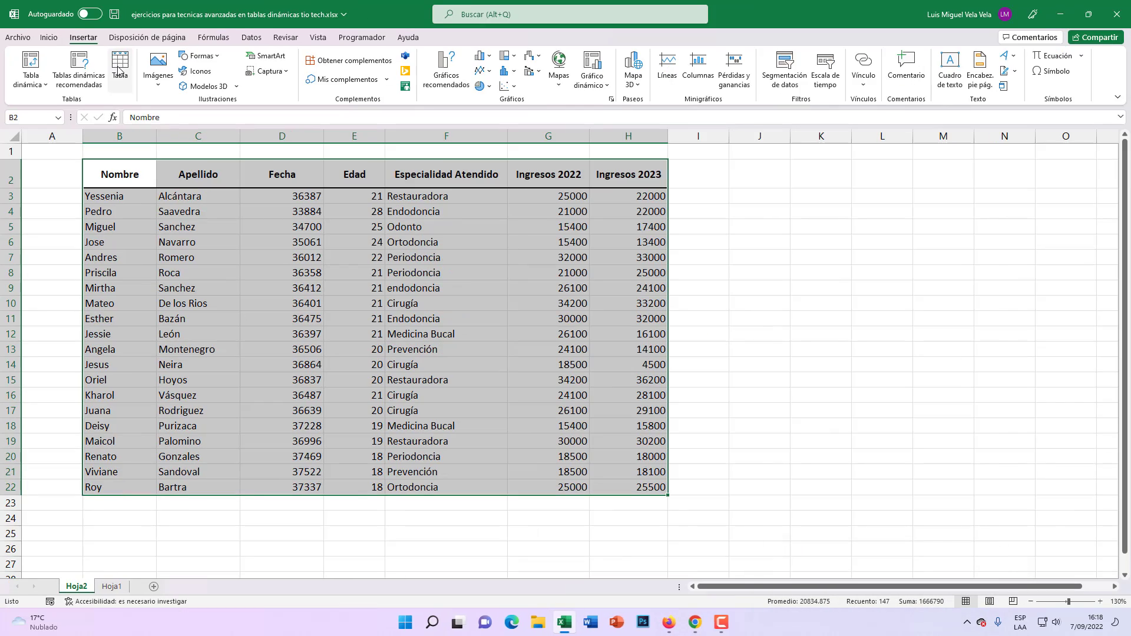
key(ctrl+q)
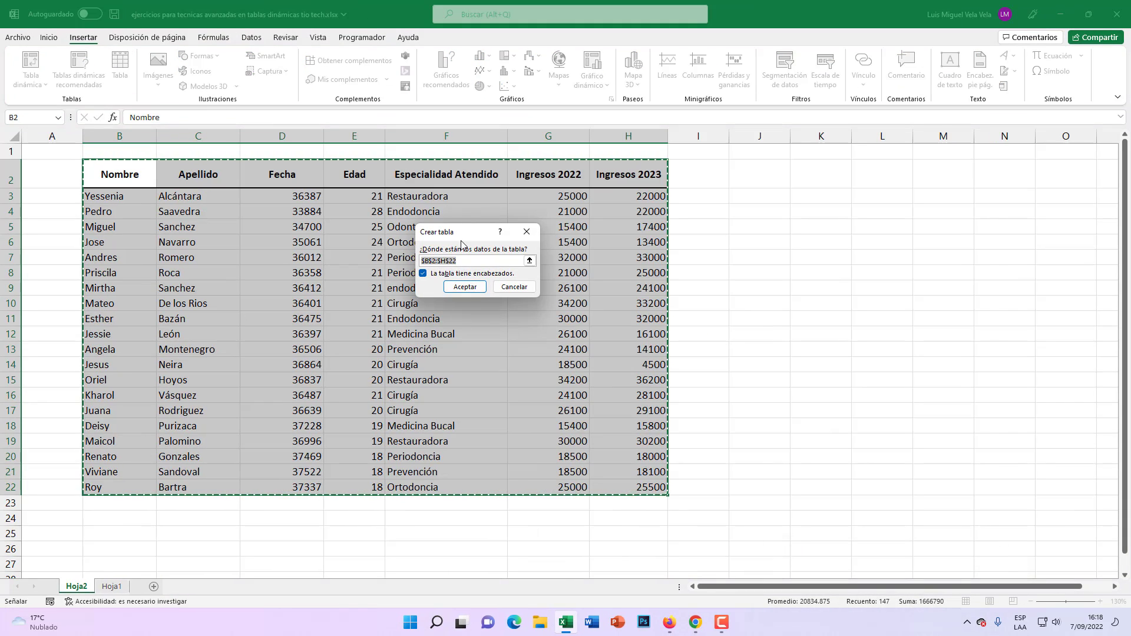
drag(454, 231, 529, 201)
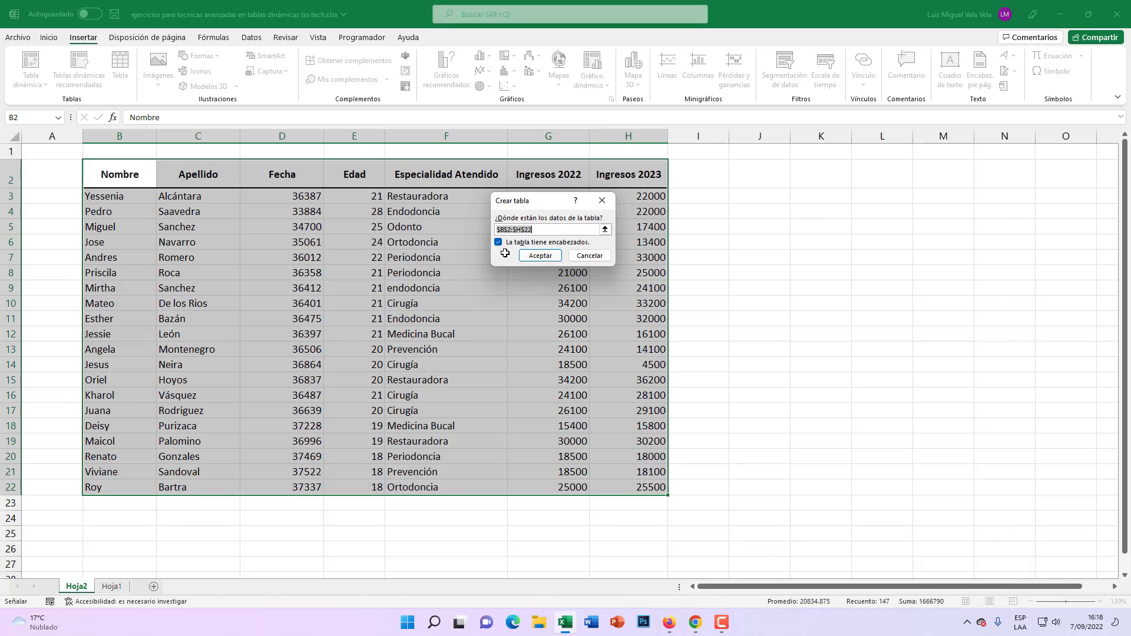
click(538, 260)
click(312, 272)
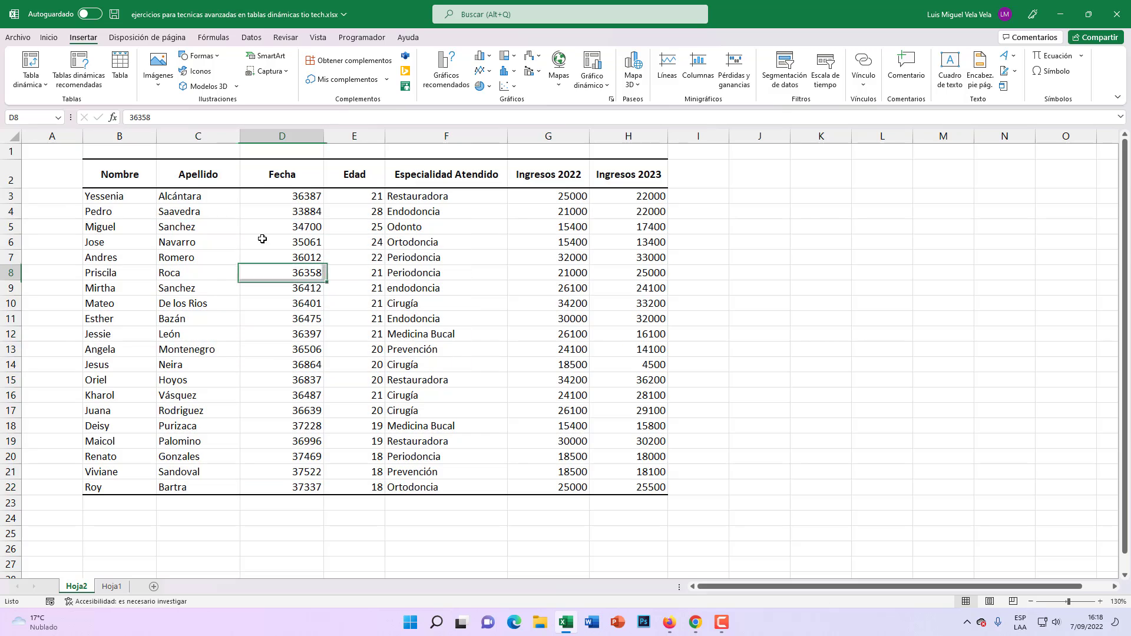
drag(141, 176, 652, 487)
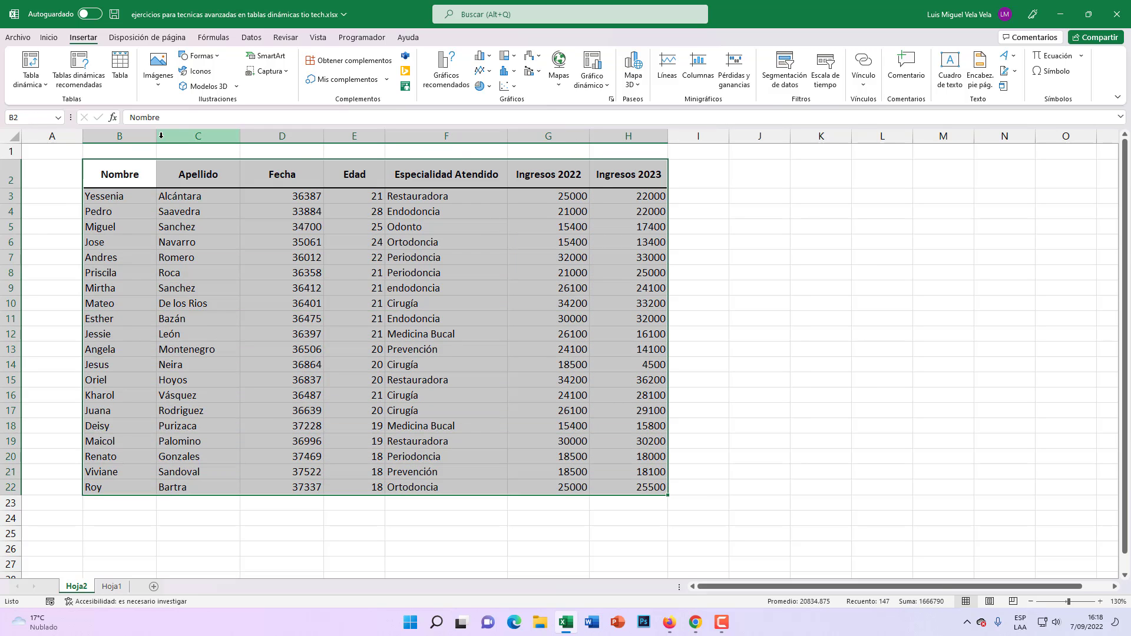
Format B2:H22 as table Tabla2 using the orange medium style with headers.
click(48, 38)
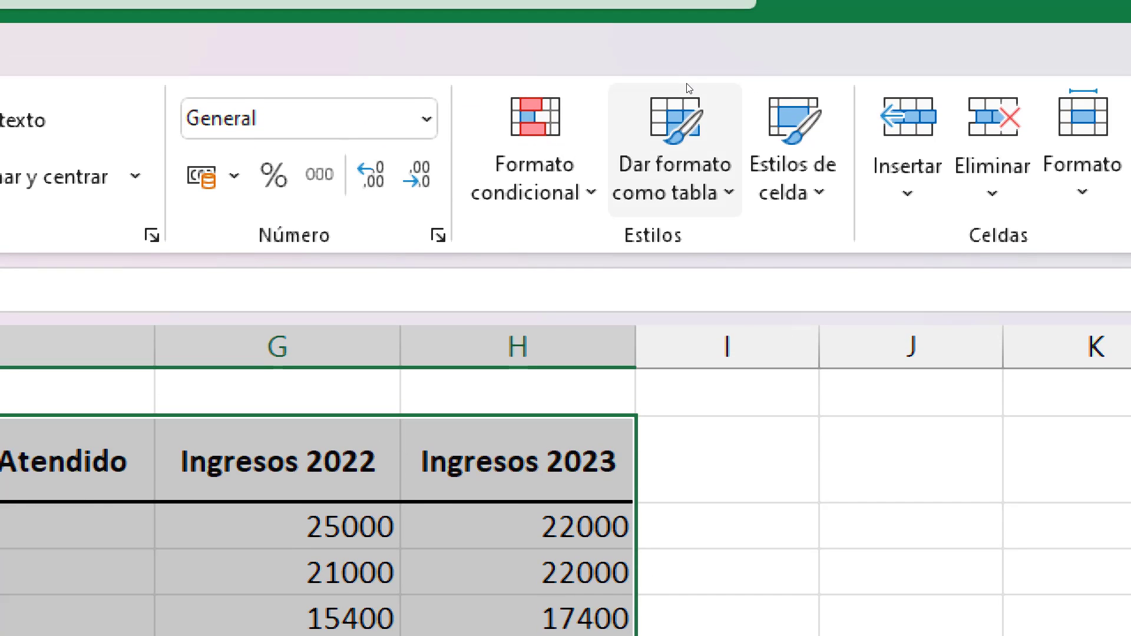
click(688, 89)
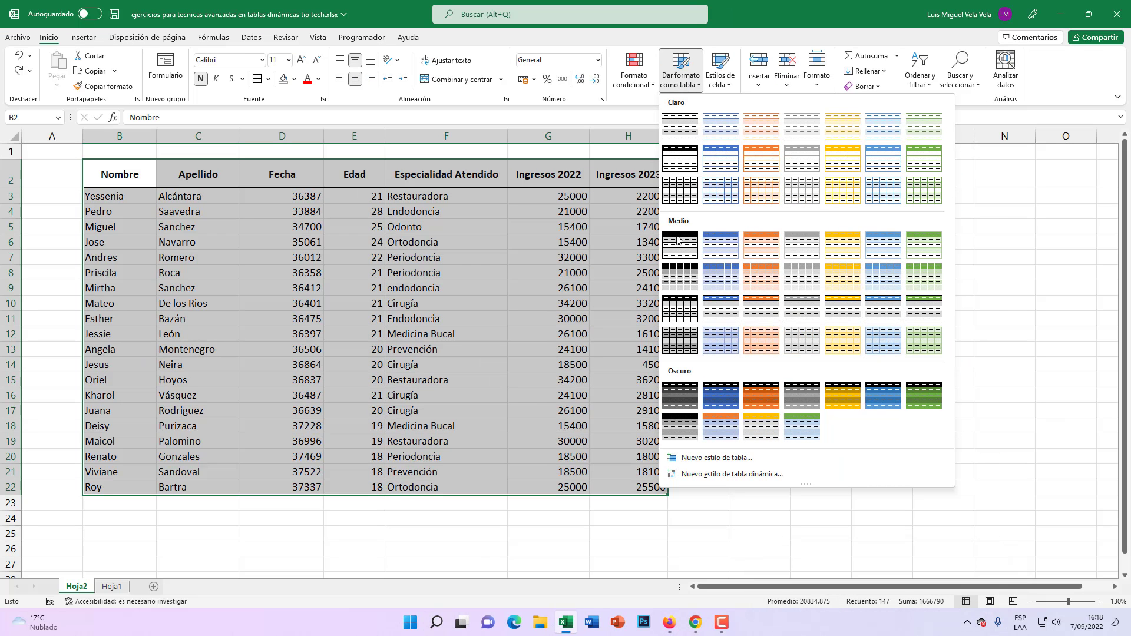
click(761, 278)
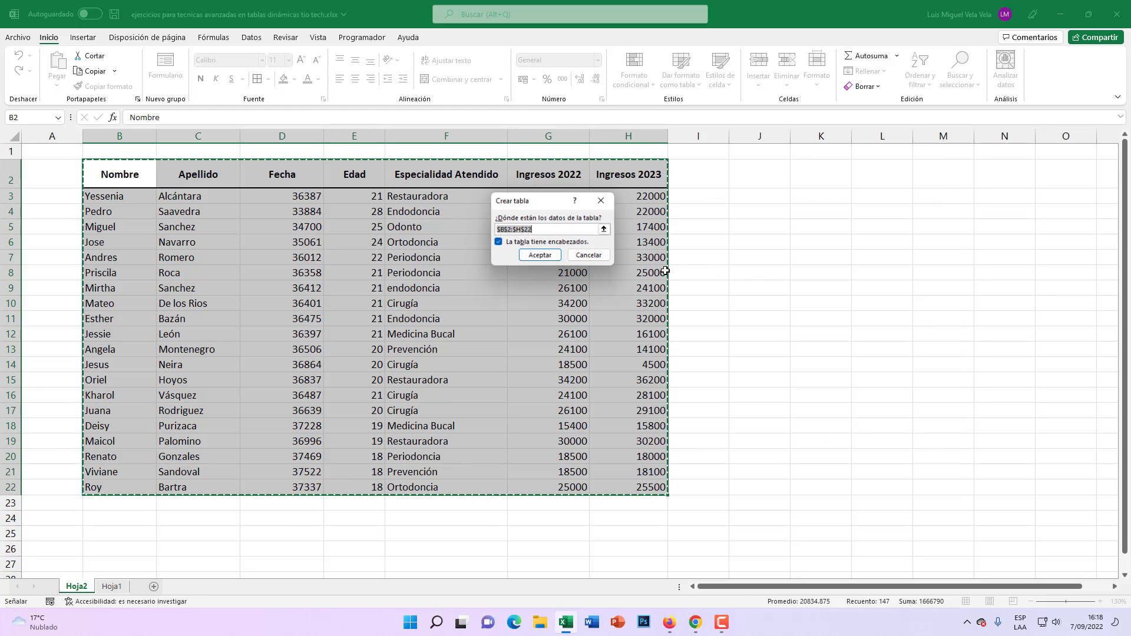
click(540, 256)
click(425, 301)
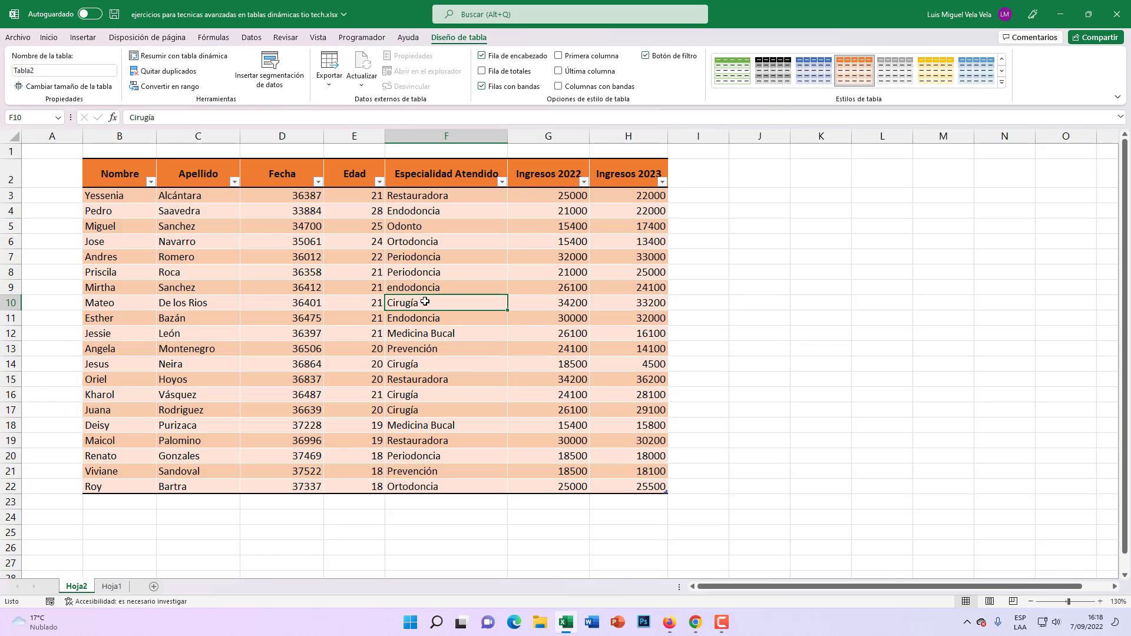
Remove Tabla2's orange styling by applying the first Claro style (None).
click(370, 223)
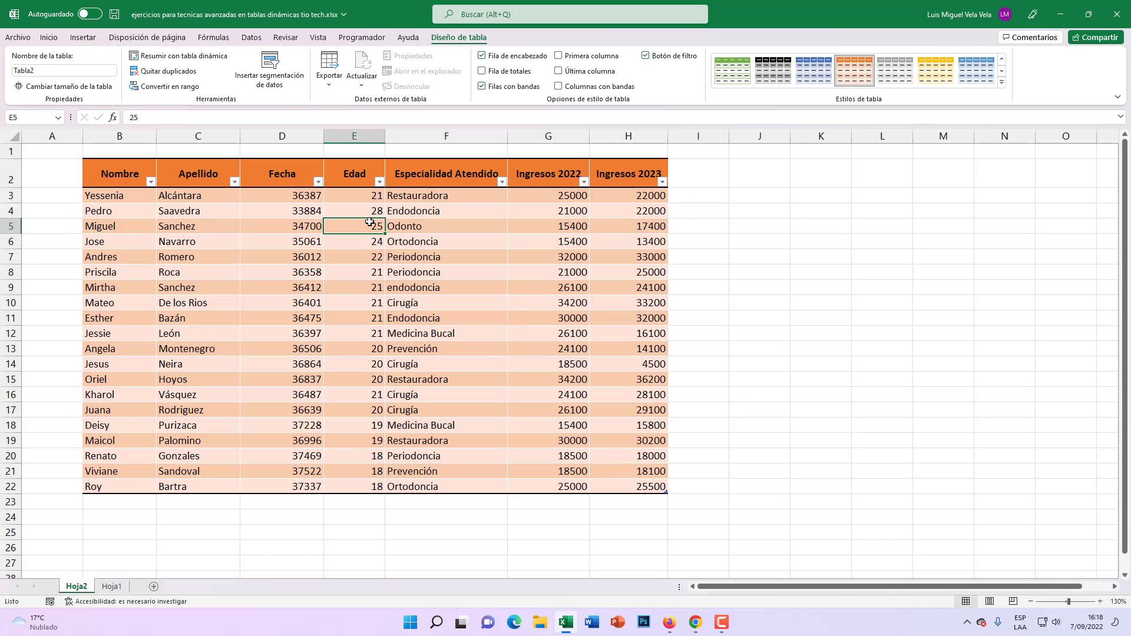
click(393, 272)
click(366, 259)
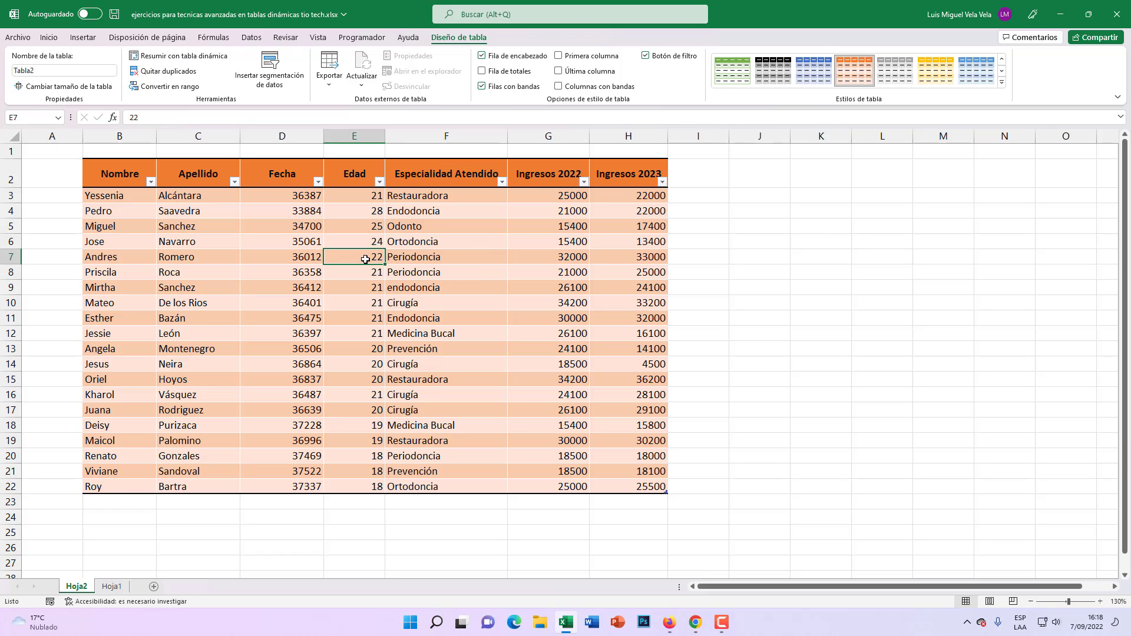
click(371, 242)
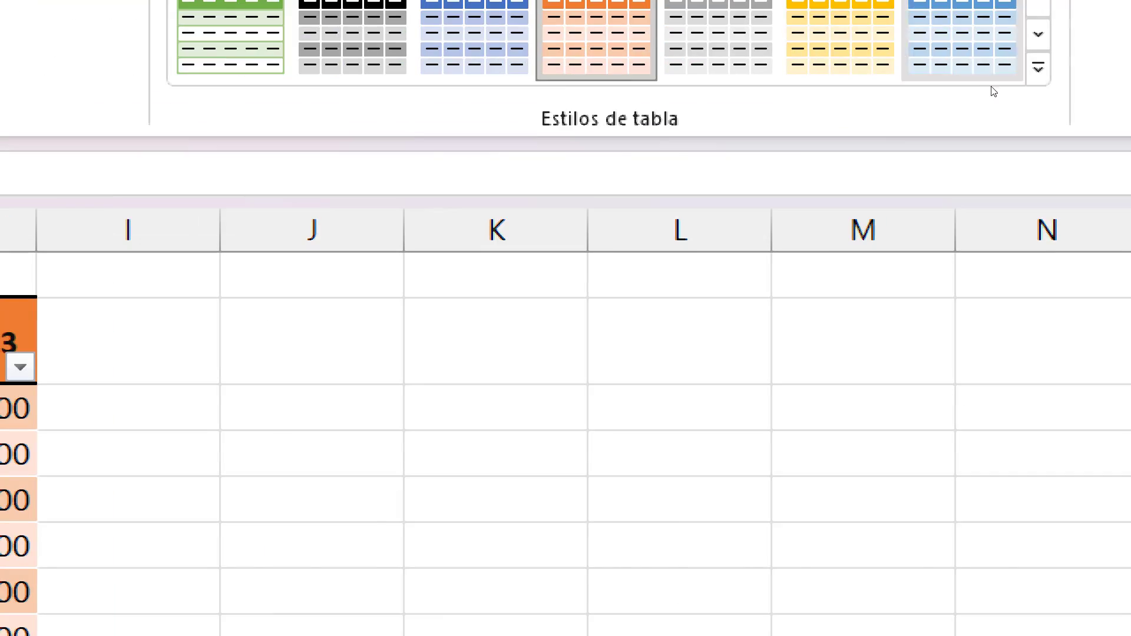
click(1001, 82)
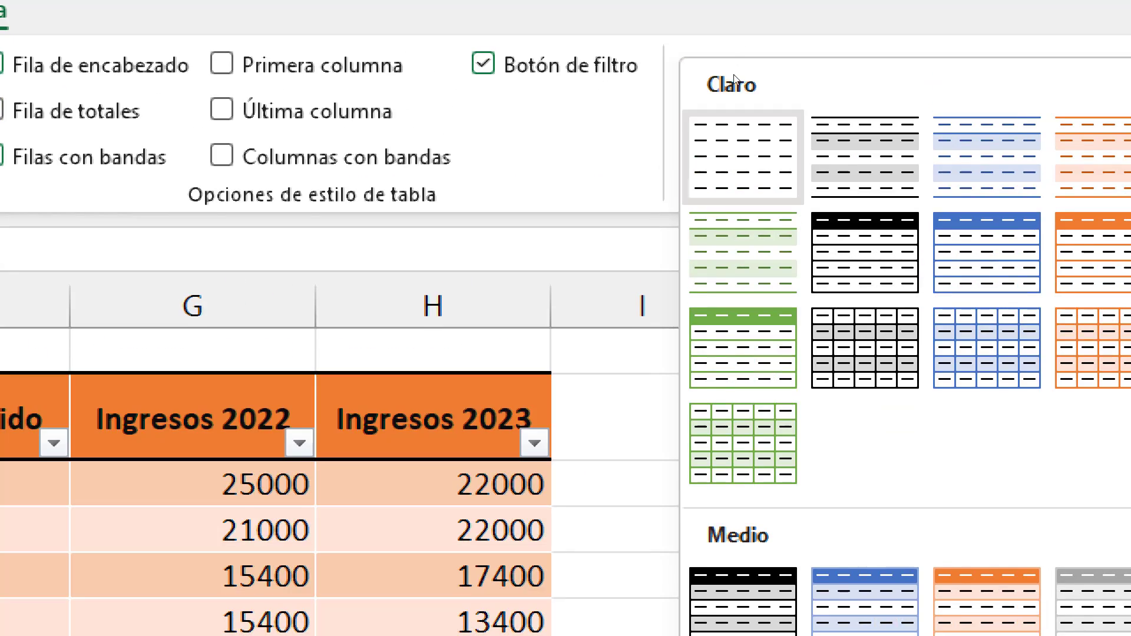
click(742, 156)
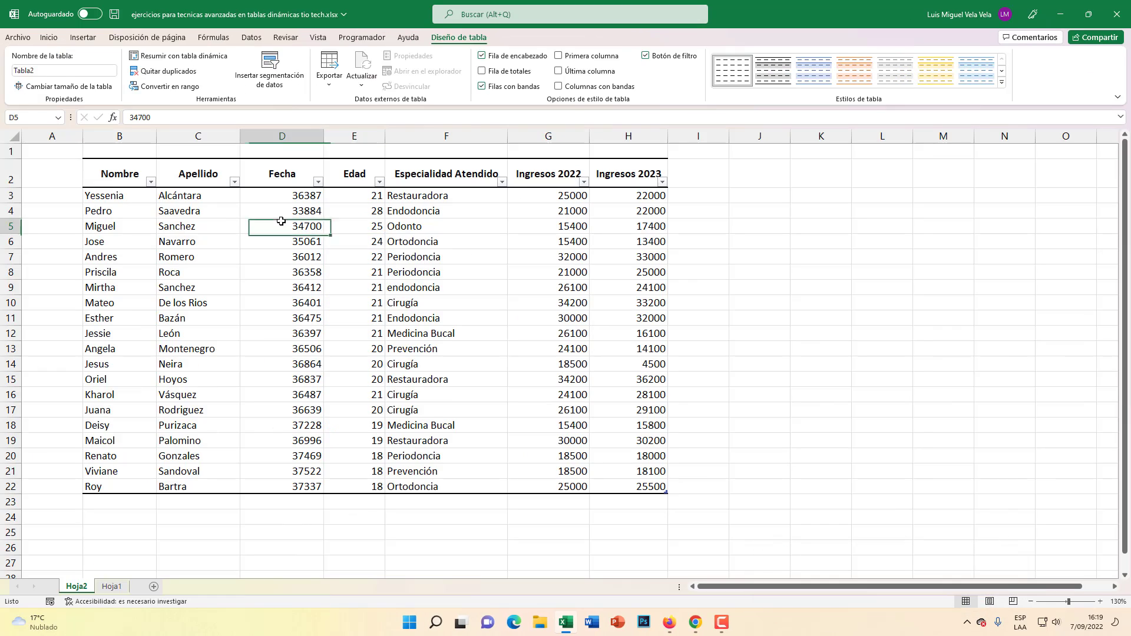
drag(113, 175, 611, 172)
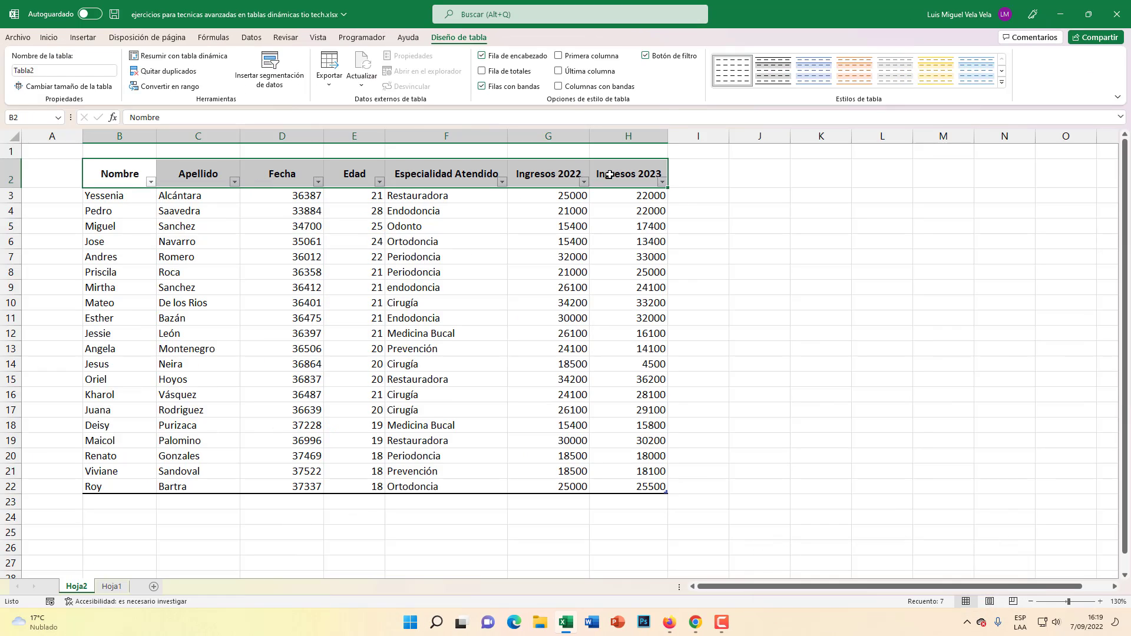
Fill the header row B2:H2 with light gold.
click(49, 37)
click(294, 79)
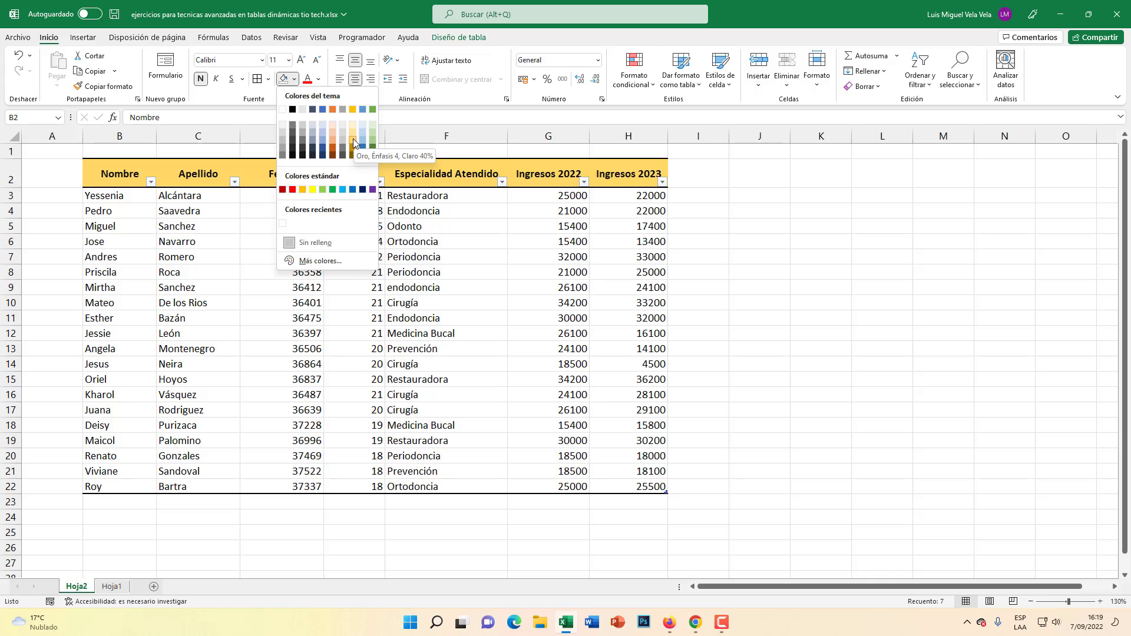
click(352, 139)
Begin a =suma formula in the empty cell J5 beside the table.
click(753, 318)
click(753, 238)
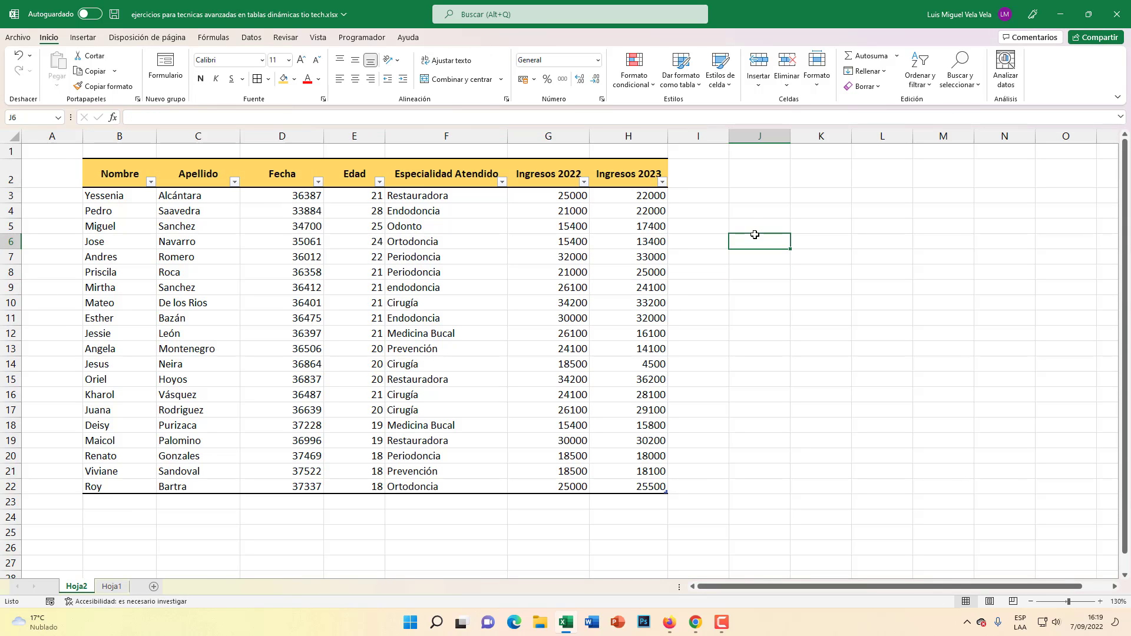
click(750, 227)
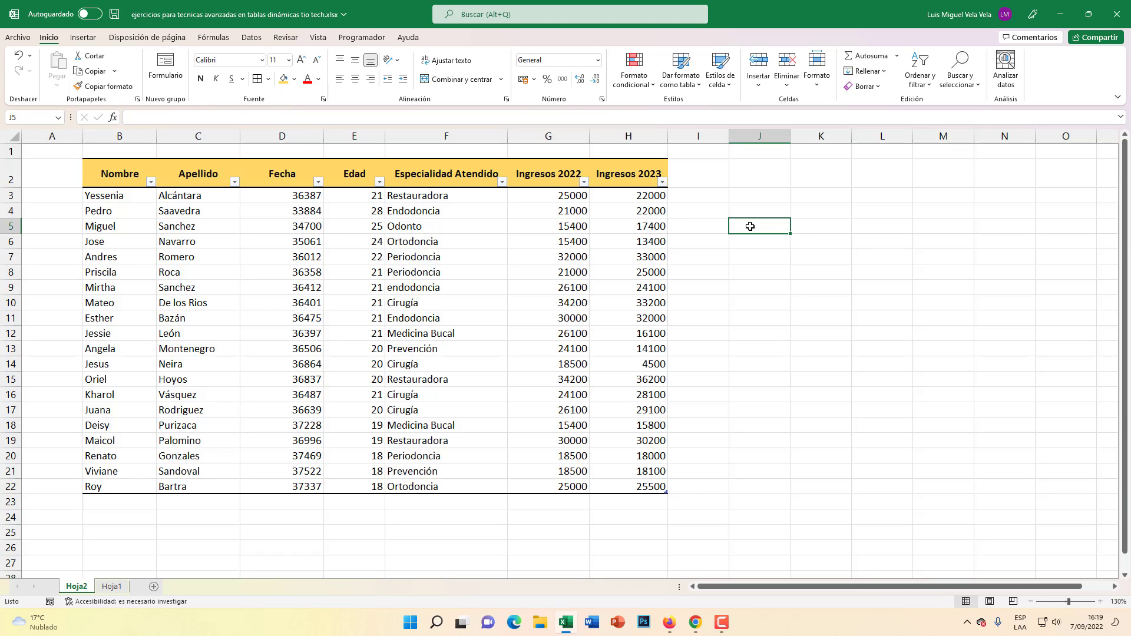
text(=)
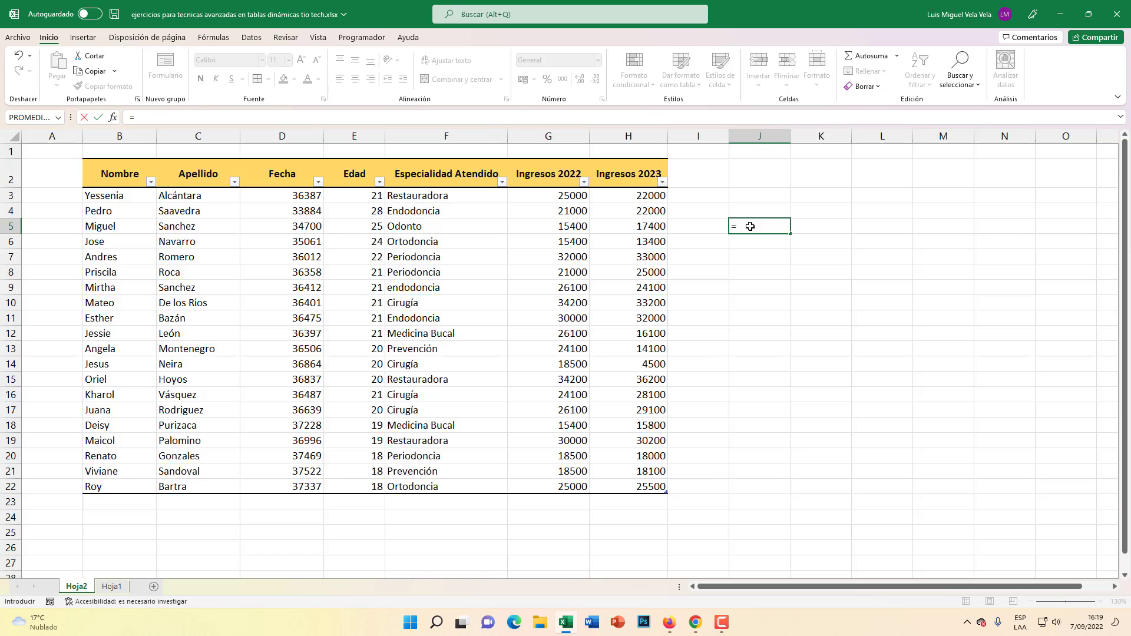
text(suma)
Enter =SUMA(Tabla2[Ingresos 2023]) in J5, giving 457800.
key(Tab)
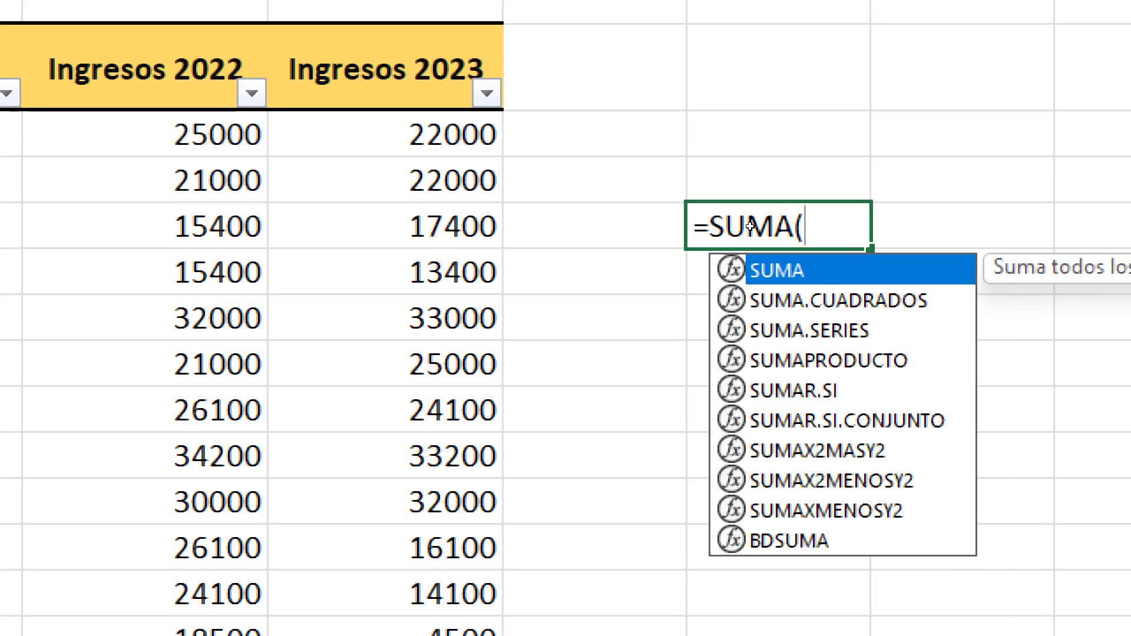
drag(385, 134, 385, 411)
drag(630, 471, 628, 485)
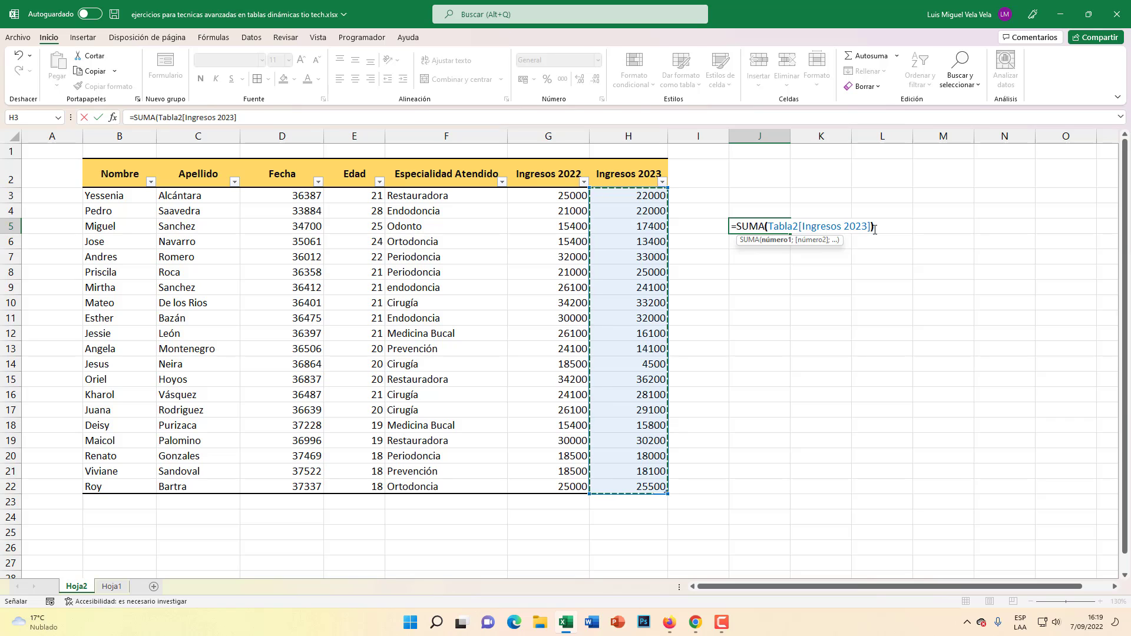
text())
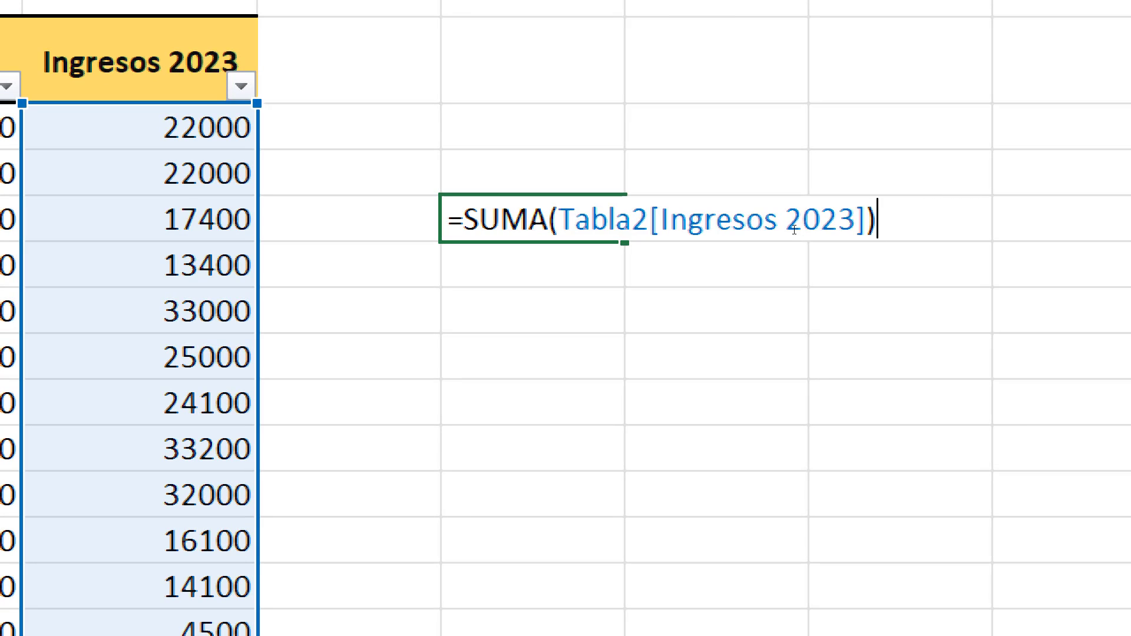
drag(648, 220, 559, 220)
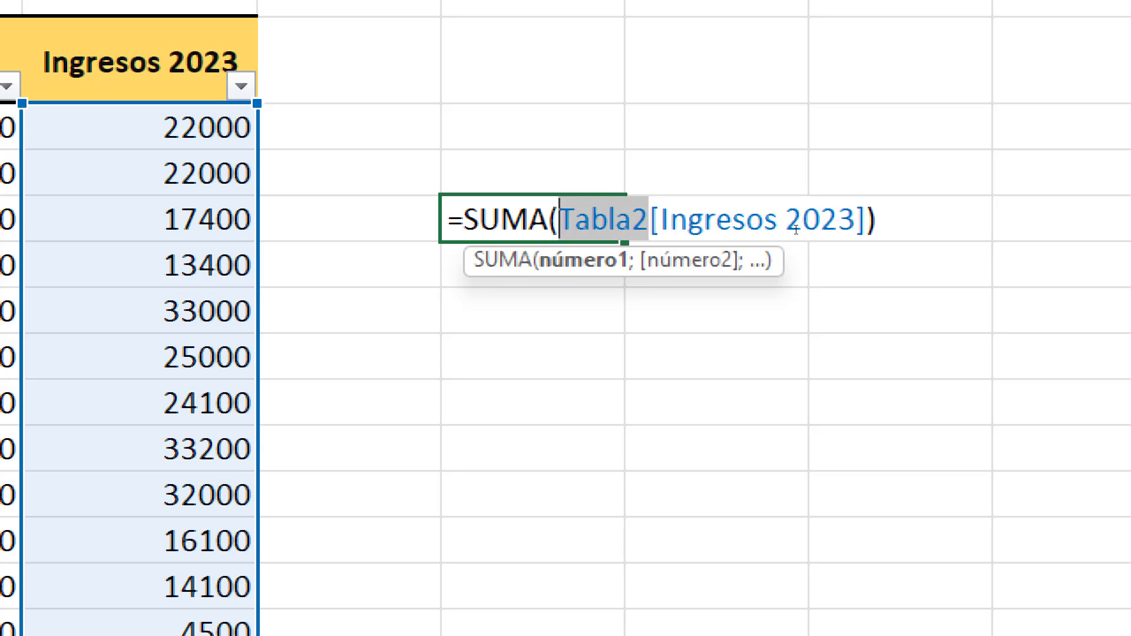
key(Right)
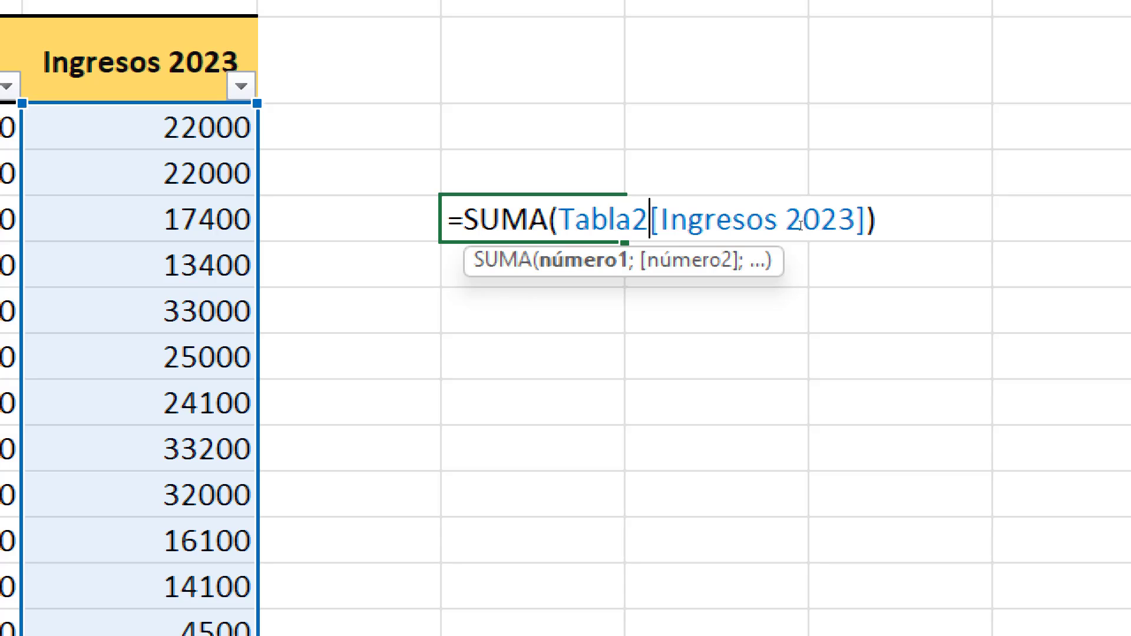
drag(649, 223, 873, 224)
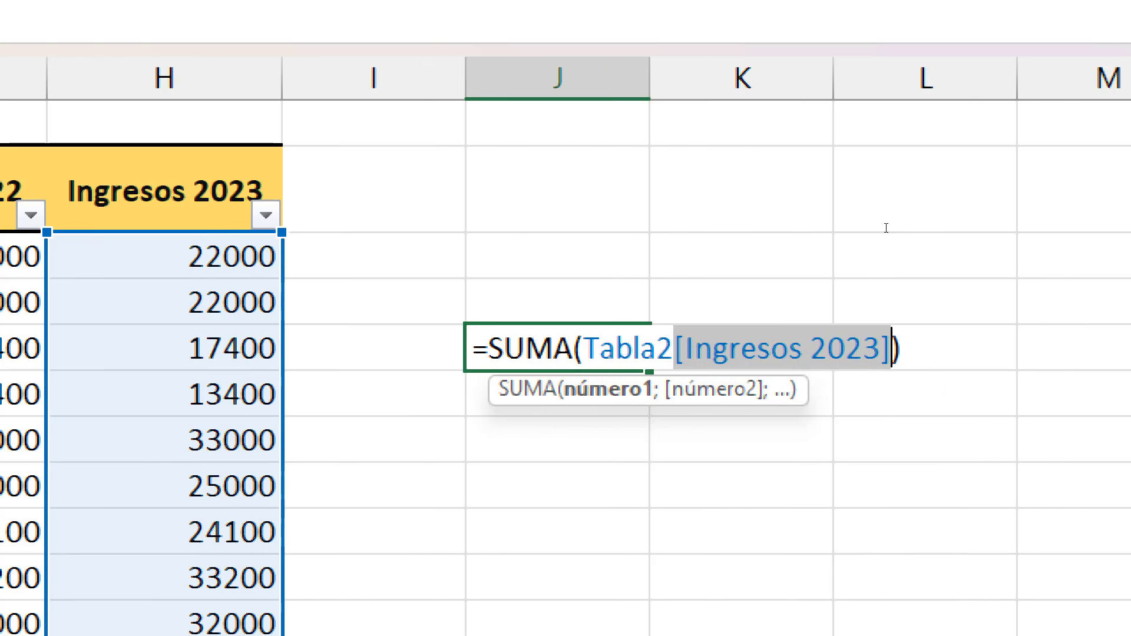
key(End)
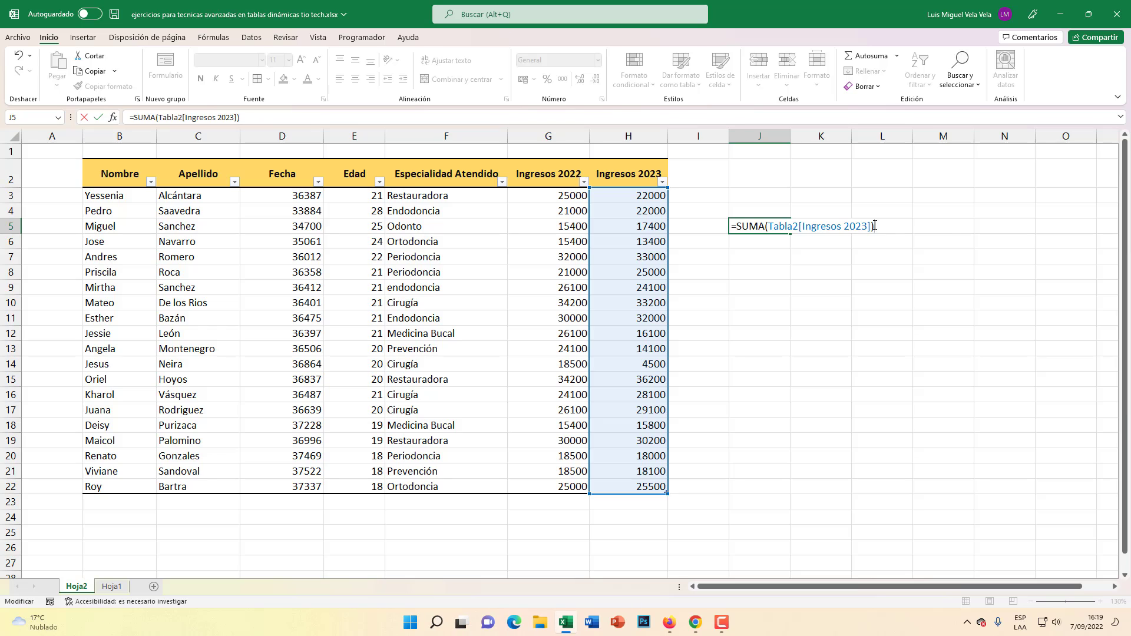
key(Return)
Make the J5 total bold and enlarge it to 22-point text.
click(762, 227)
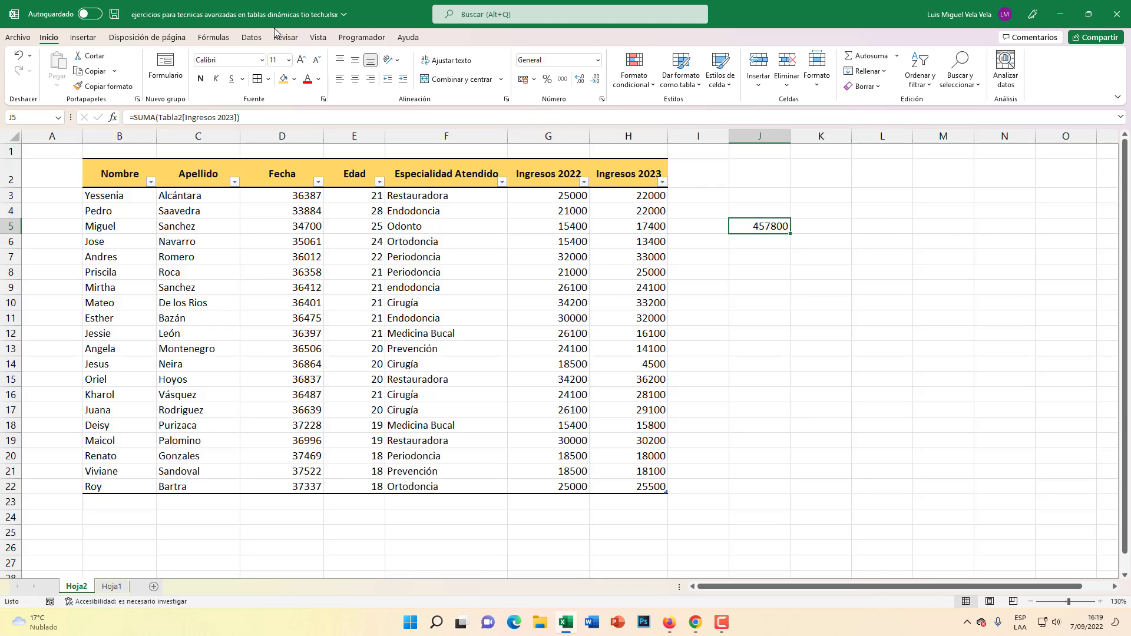
click(200, 79)
click(301, 61)
click(301, 61)
click(301, 60)
click(301, 60)
click(301, 61)
click(301, 61)
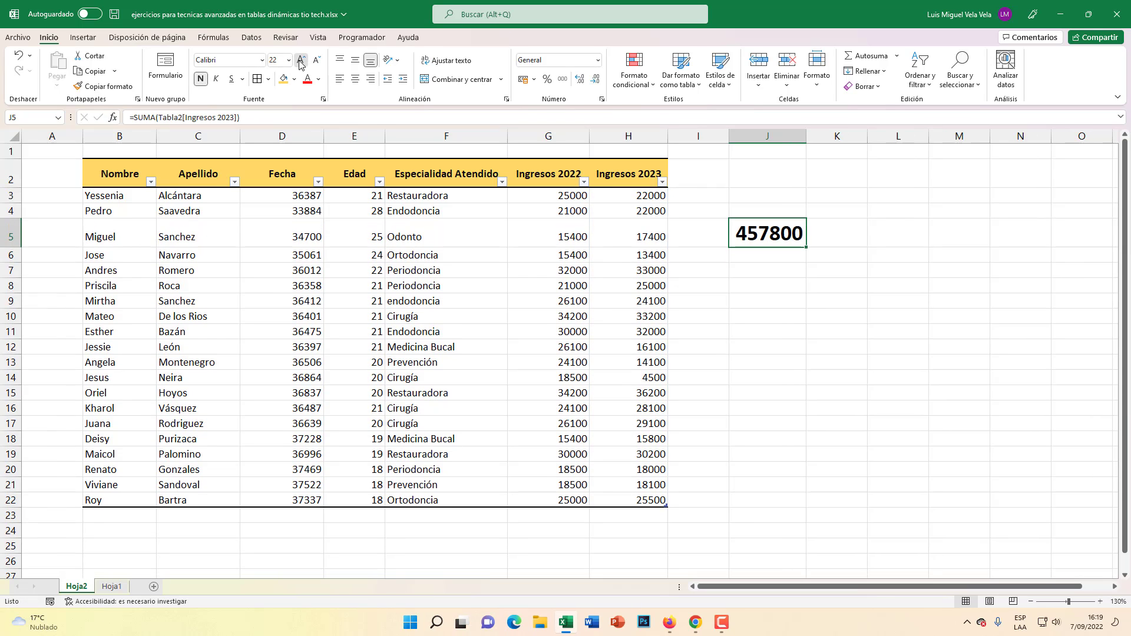
click(301, 60)
scroll(581, 366, down, 1)
scroll(580, 367, down, 1)
Add an 'El Tío Tech' row in B23 with 1000 as its Ingresos 2023.
click(120, 460)
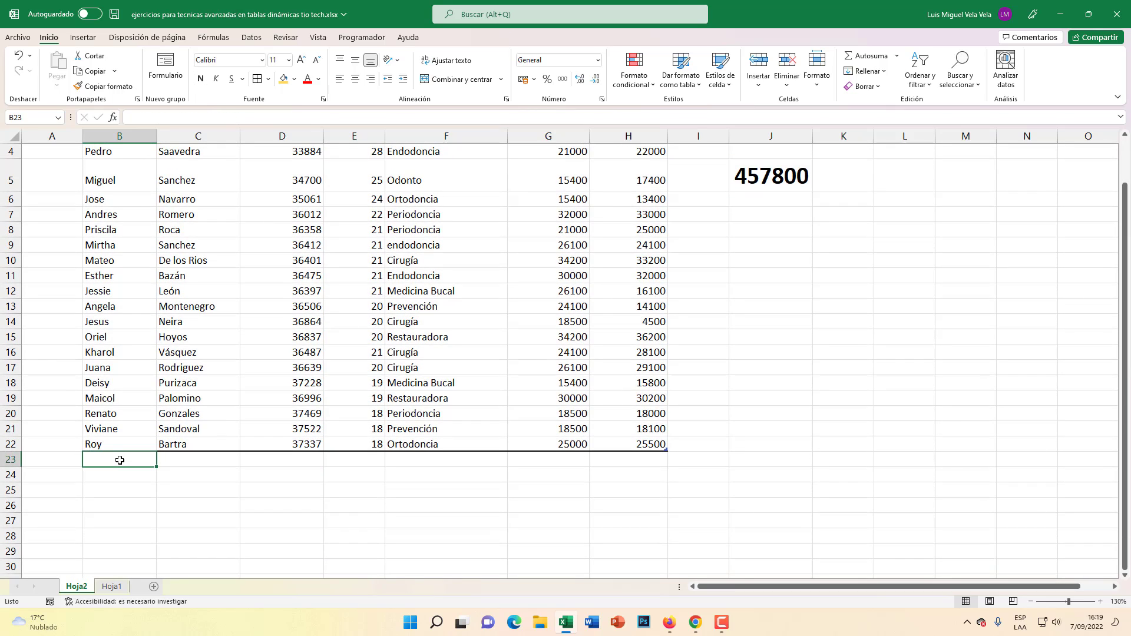
text(El Tío Tech)
key(Return)
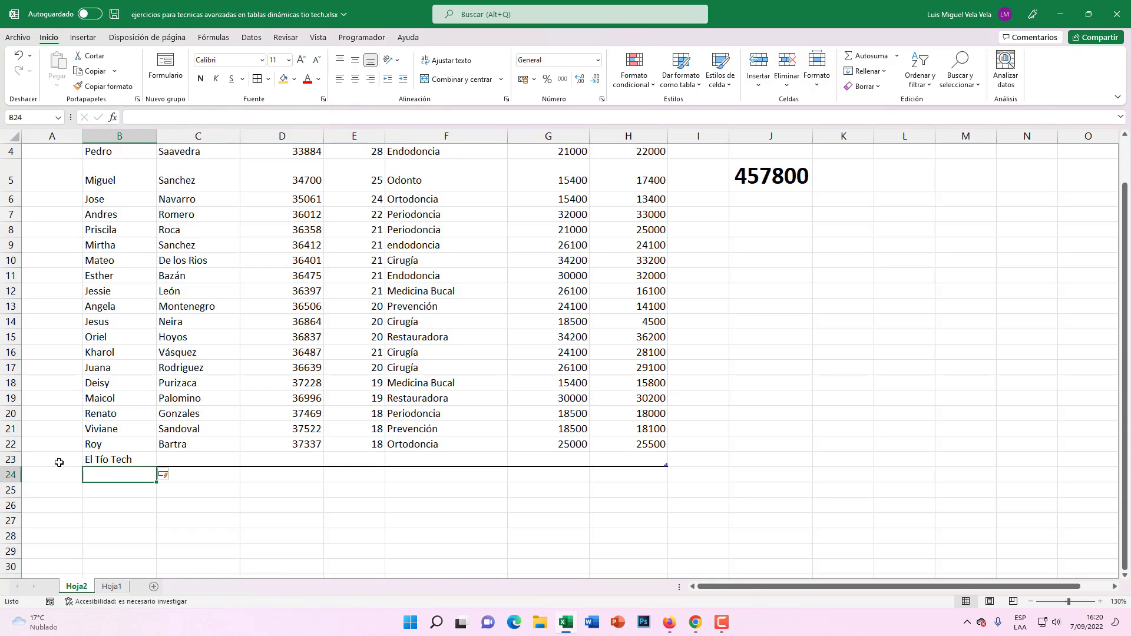
click(641, 453)
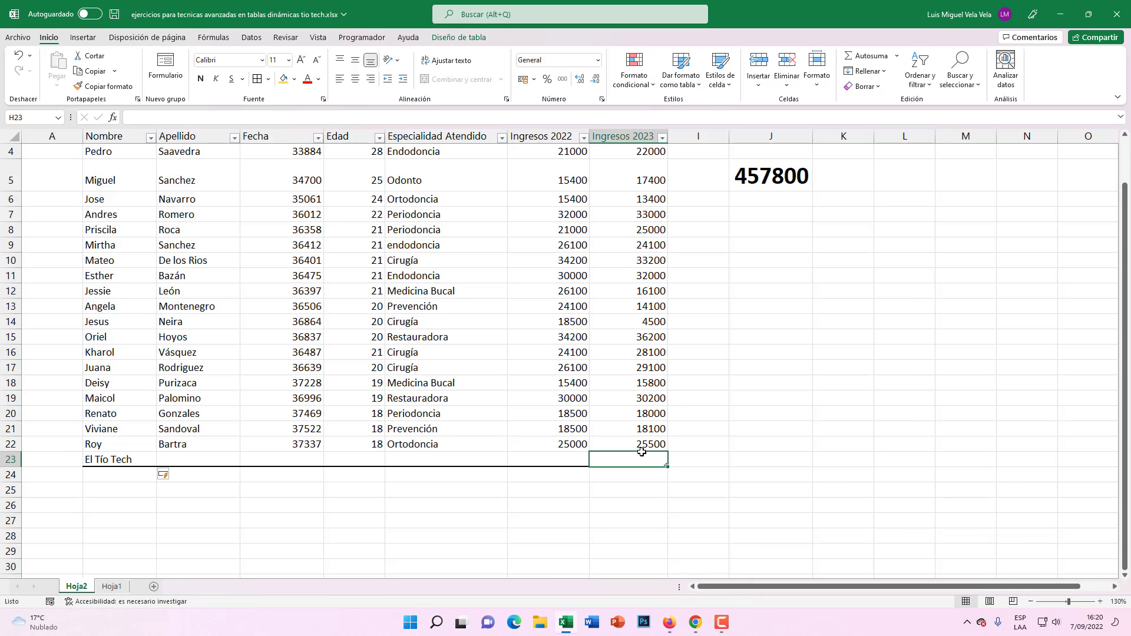
text(1000)
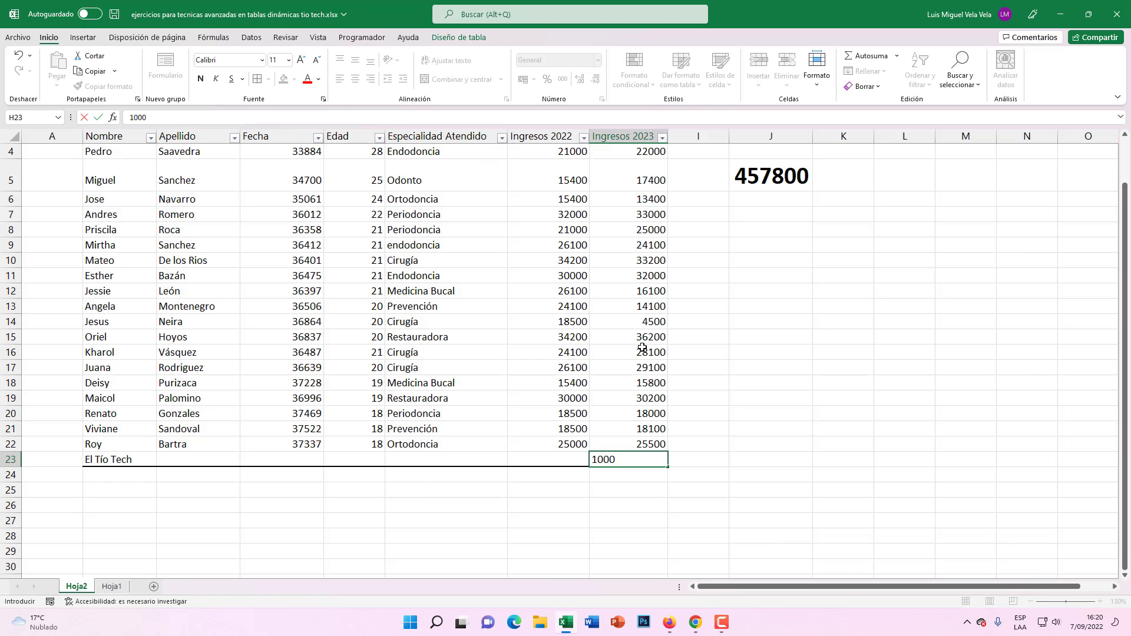
key(Return)
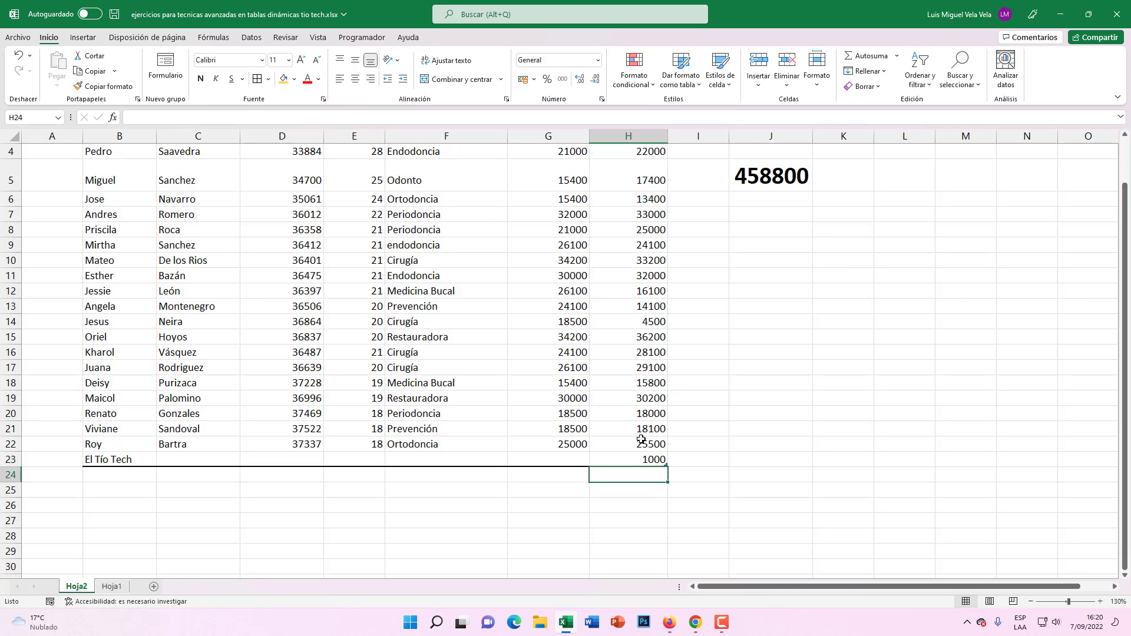
click(629, 461)
click(120, 477)
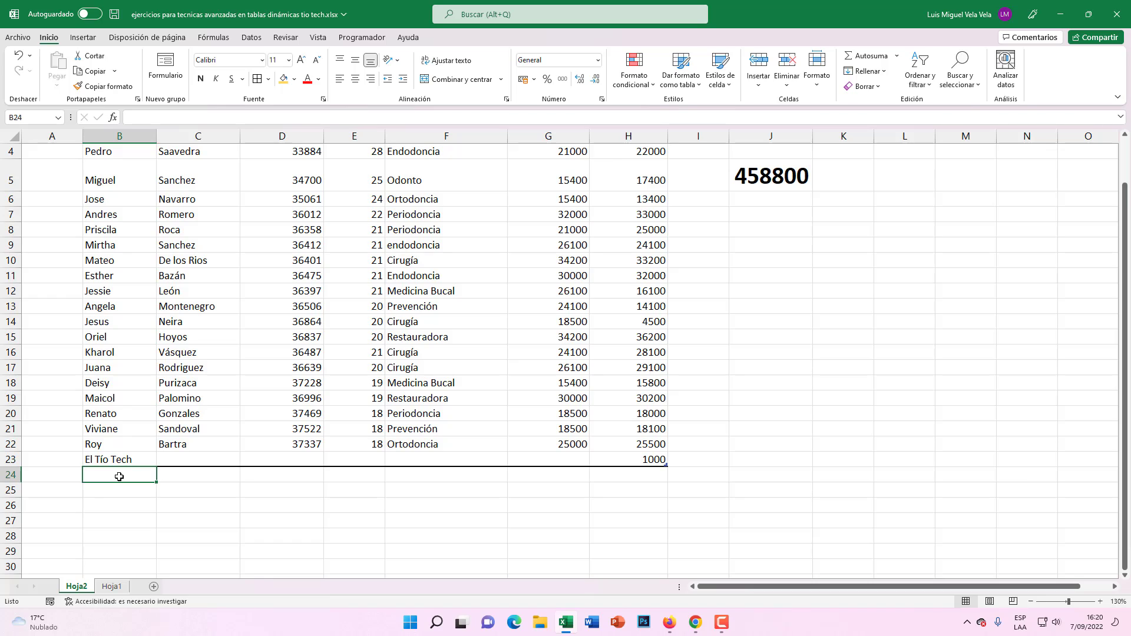
text(Miguel v)
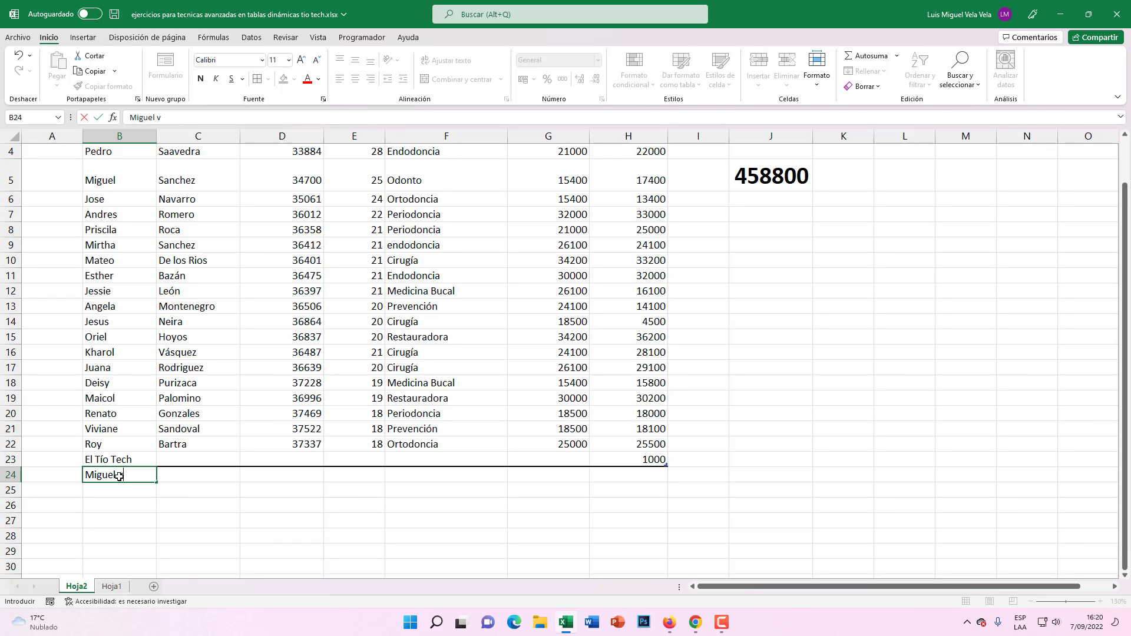
text(ela)
click(623, 475)
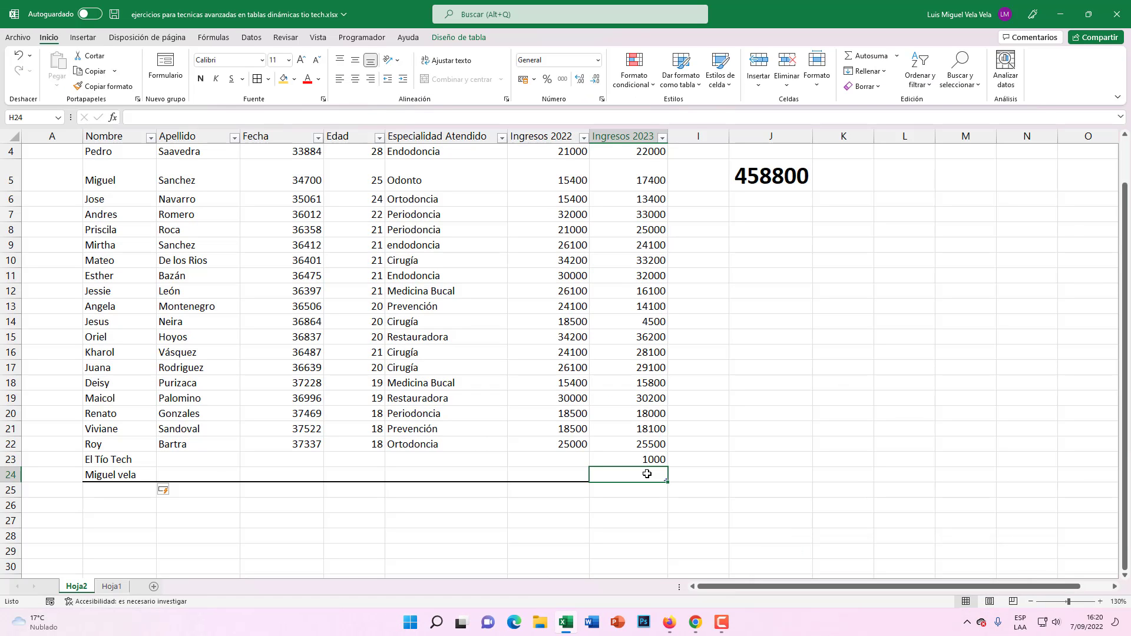
text(100000)
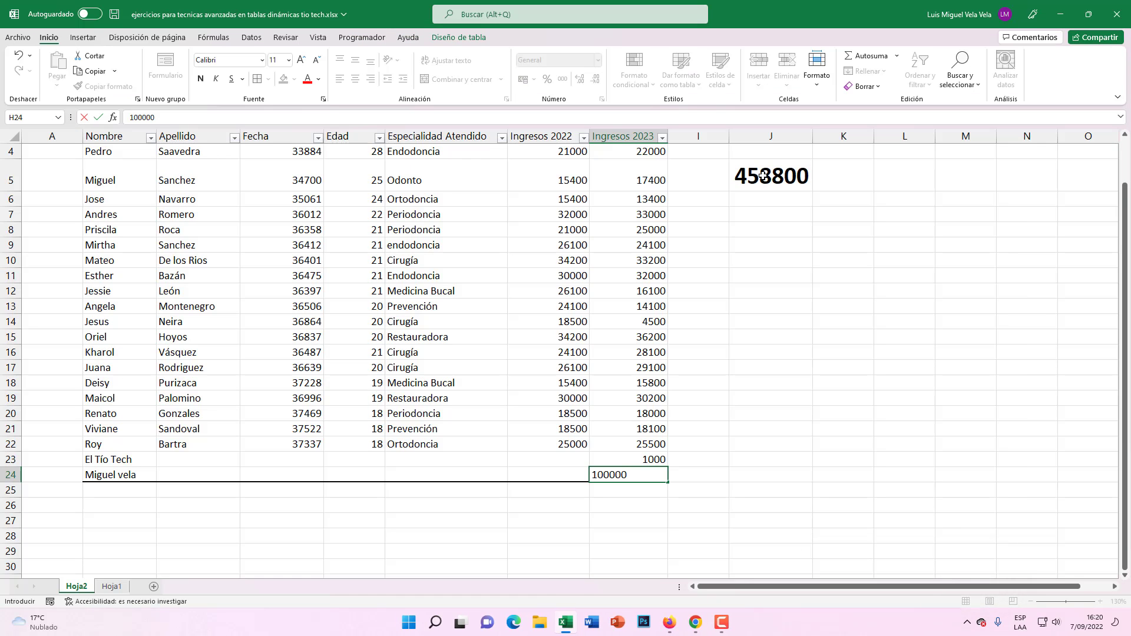
key(Return)
click(777, 175)
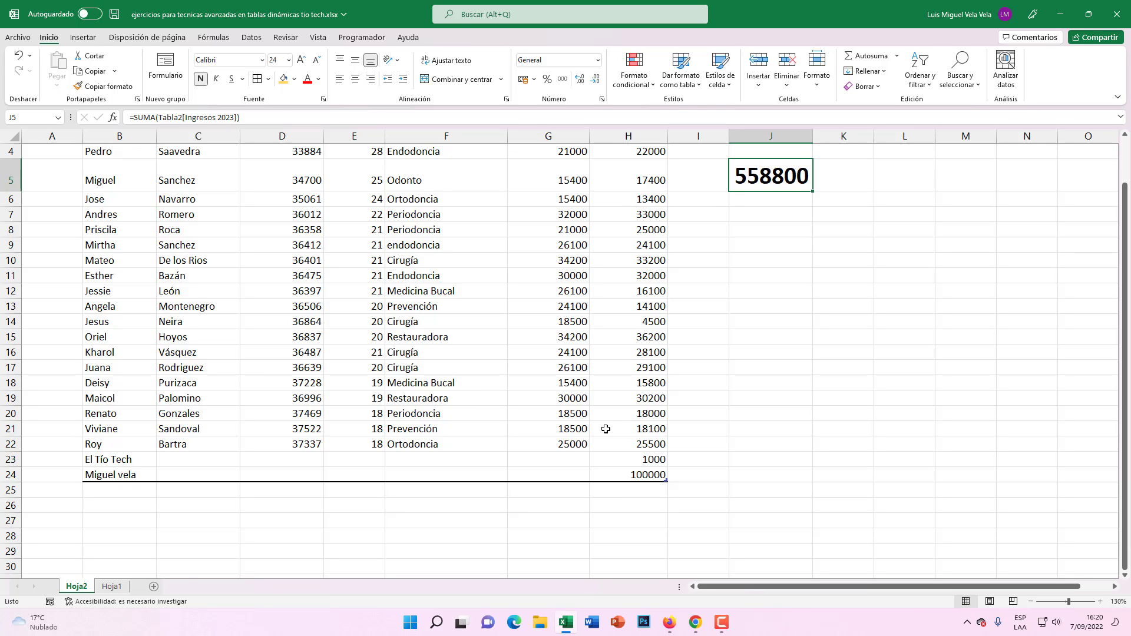
click(624, 413)
click(644, 471)
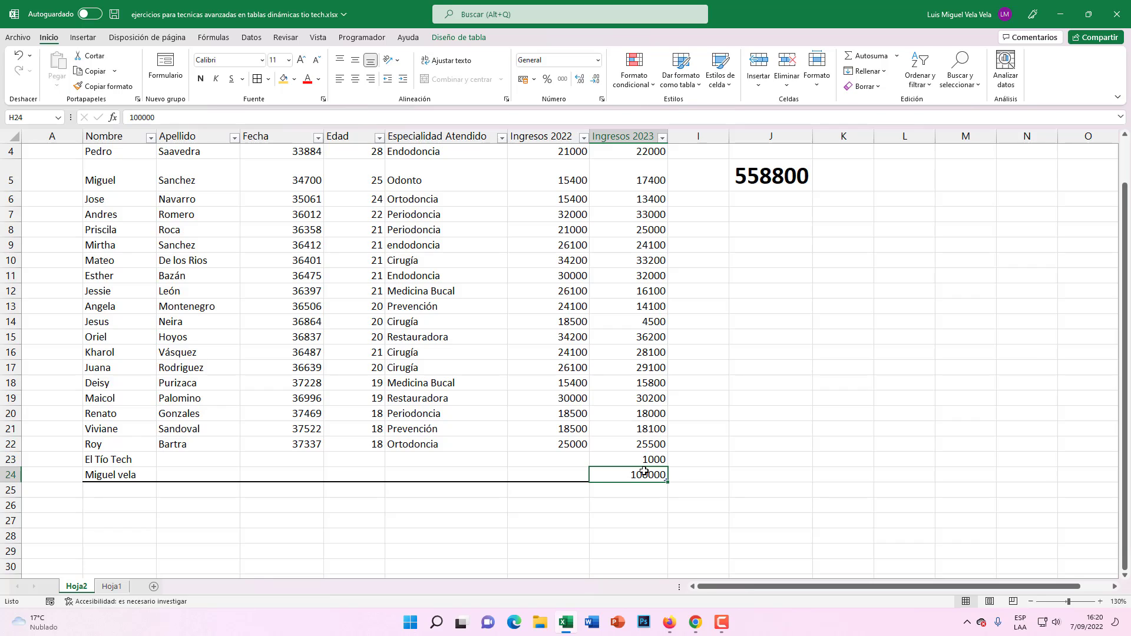
key(Up)
key(Up)
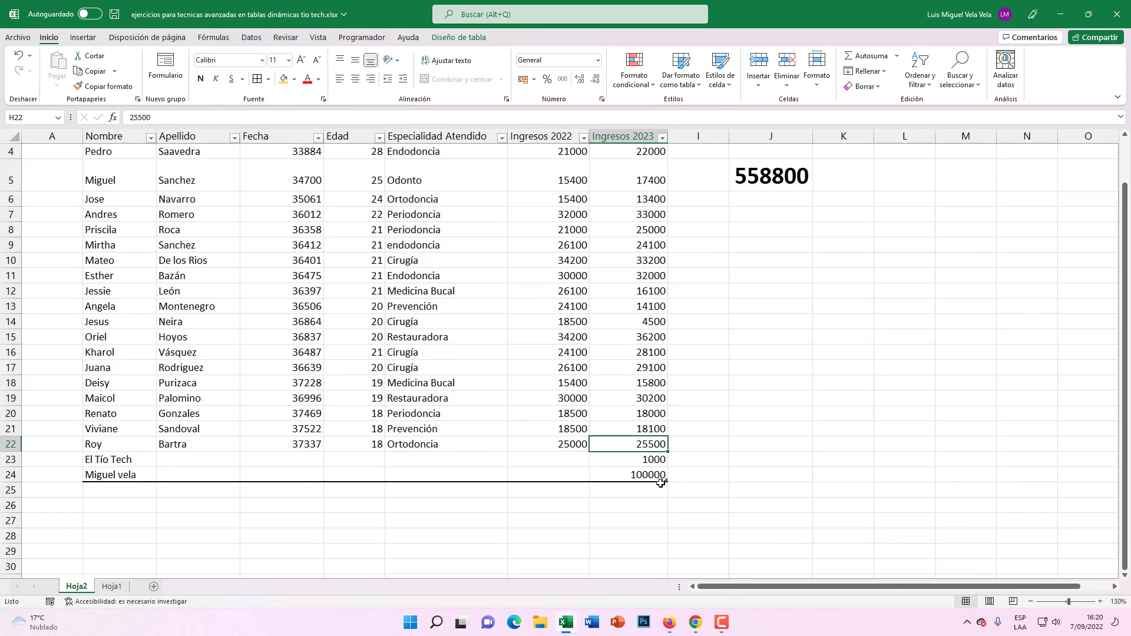
scroll(653, 473, down, 1)
scroll(601, 421, up, 2)
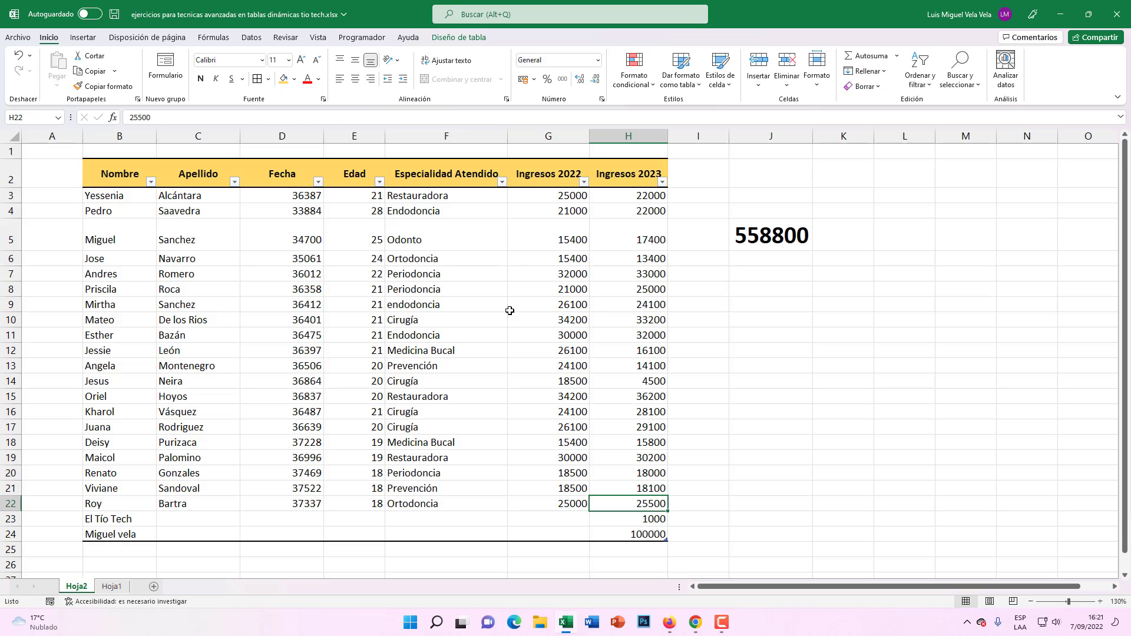
Insert a 3-D stacked column chart of the table and place it over columns I–M.
click(434, 305)
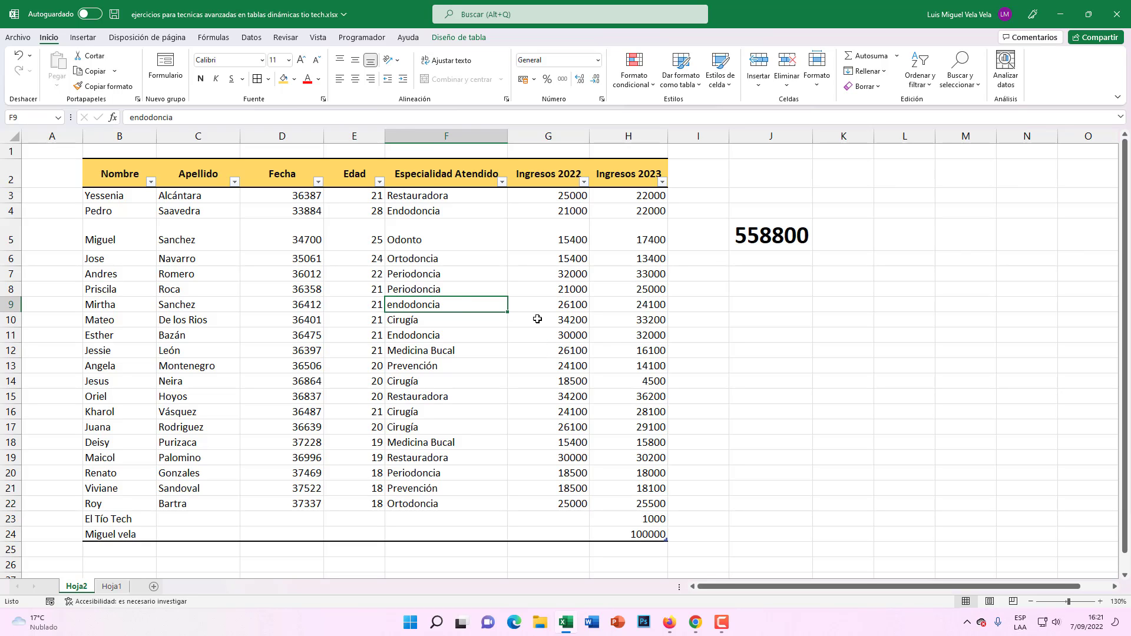
click(449, 290)
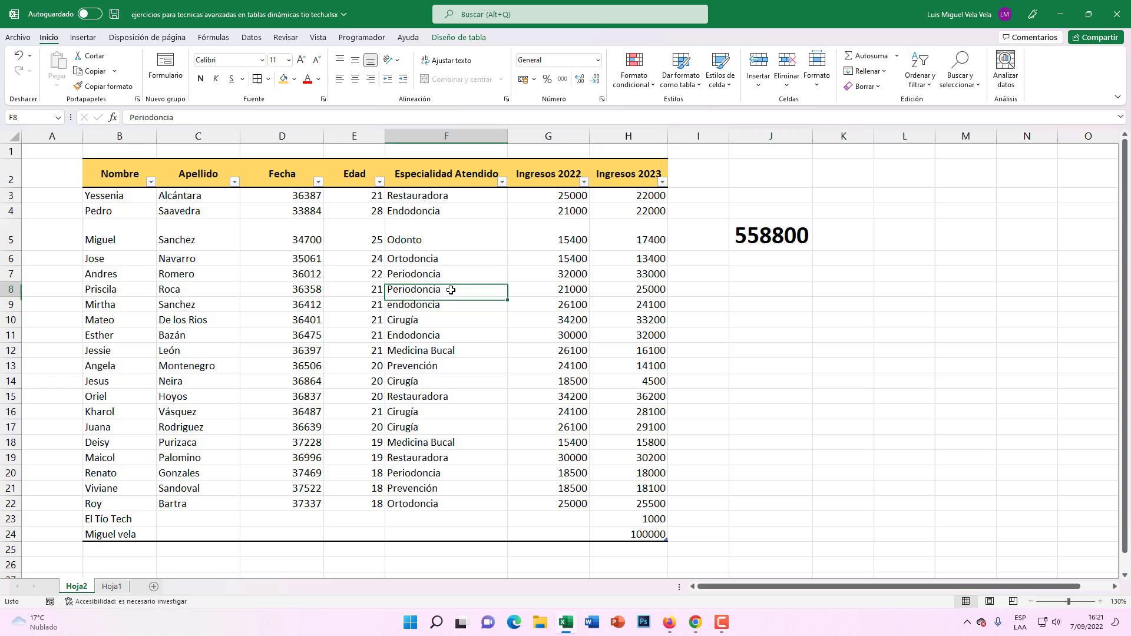
click(83, 37)
click(482, 56)
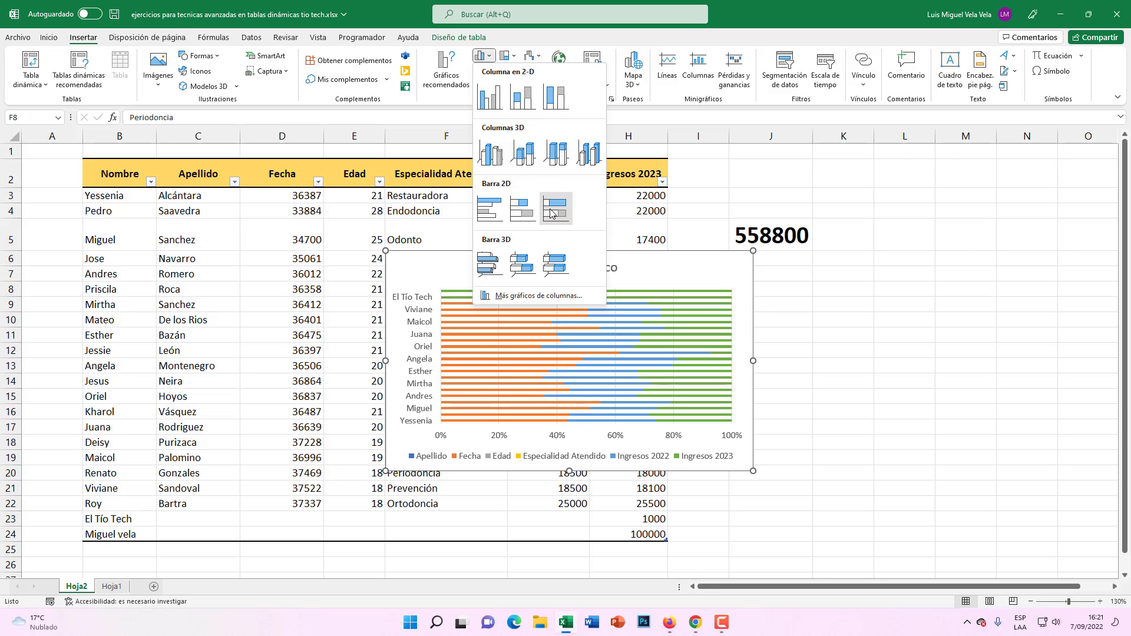
click(536, 153)
drag(548, 262, 830, 242)
scroll(127, 499, down, 1)
Add an 'El Tio Tech 2022' row with 5000 income, correcting the initial 100000.
click(129, 491)
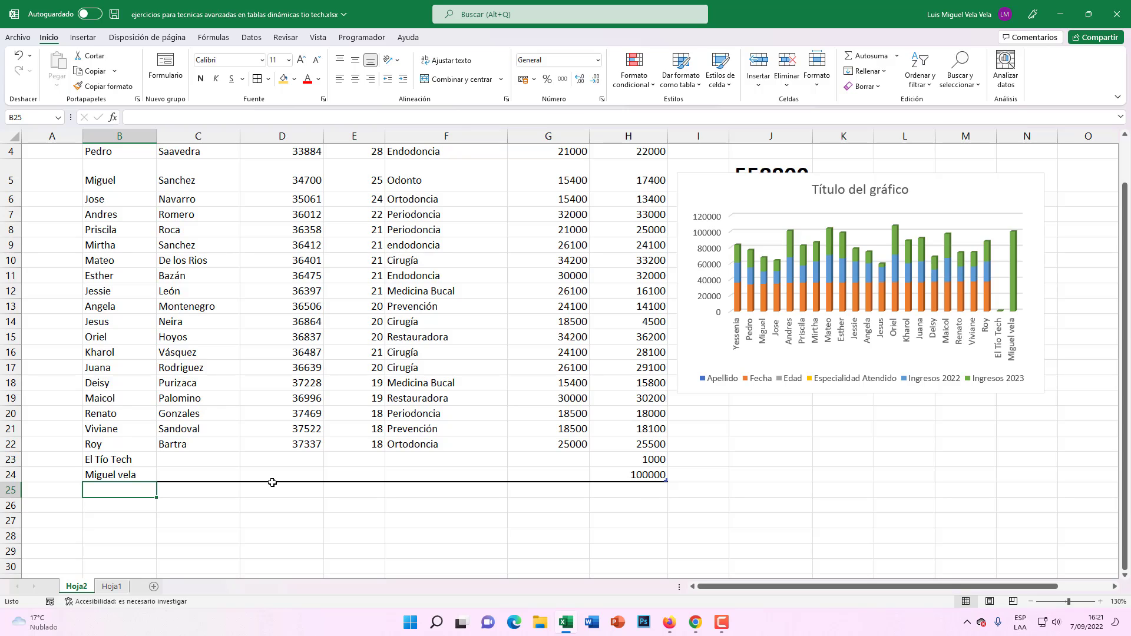
text(El Tio Tech)
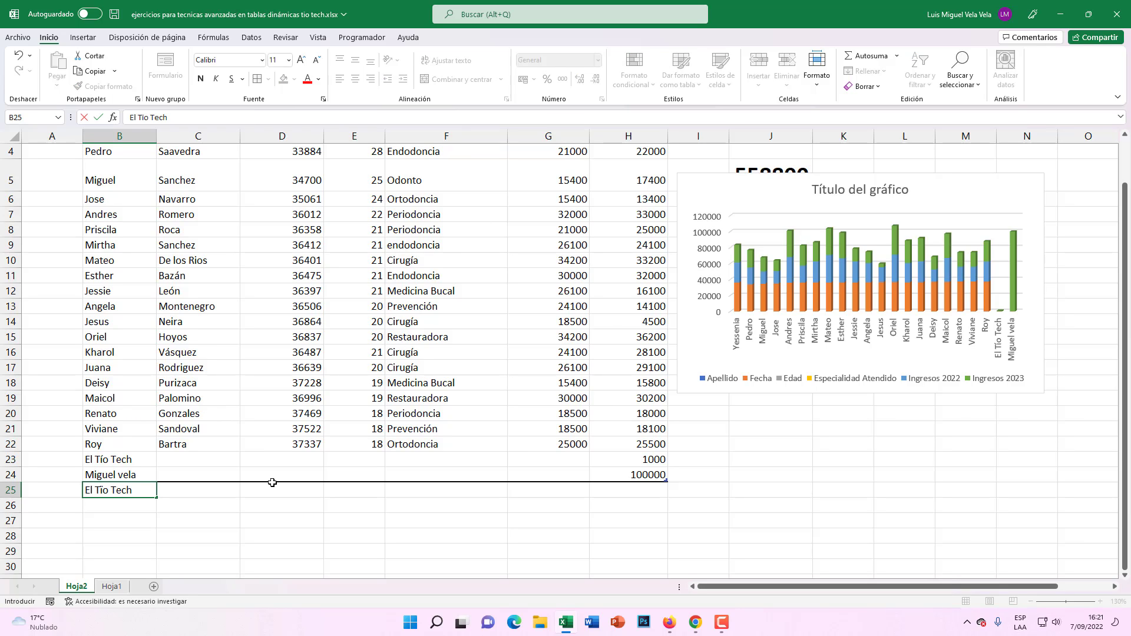
text( 2022)
key(Return)
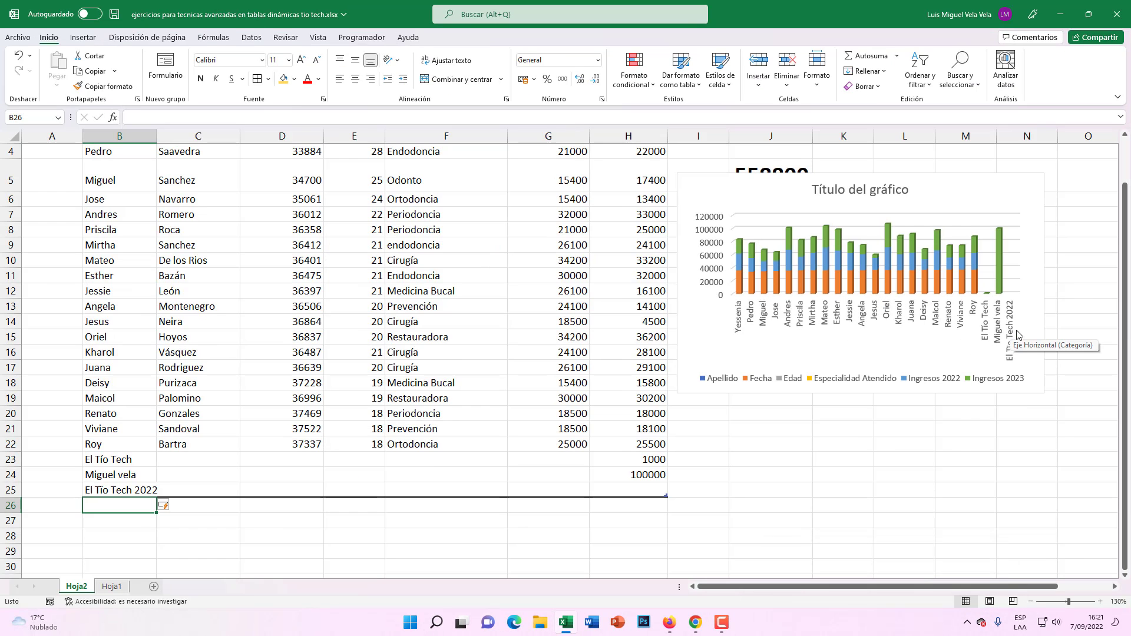
click(635, 493)
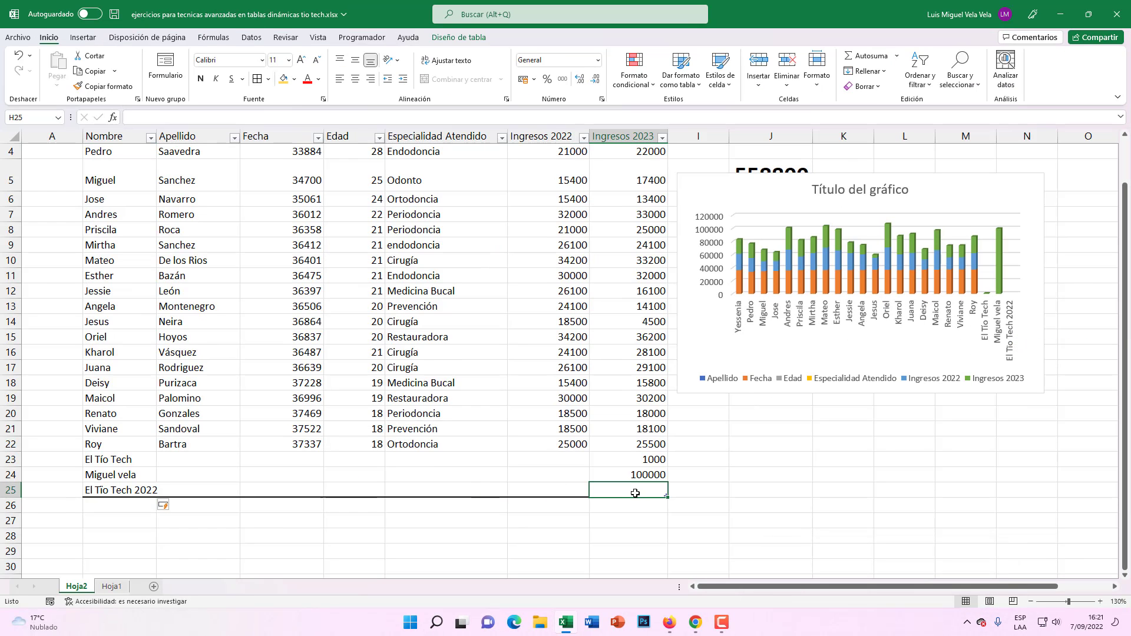
text(100000)
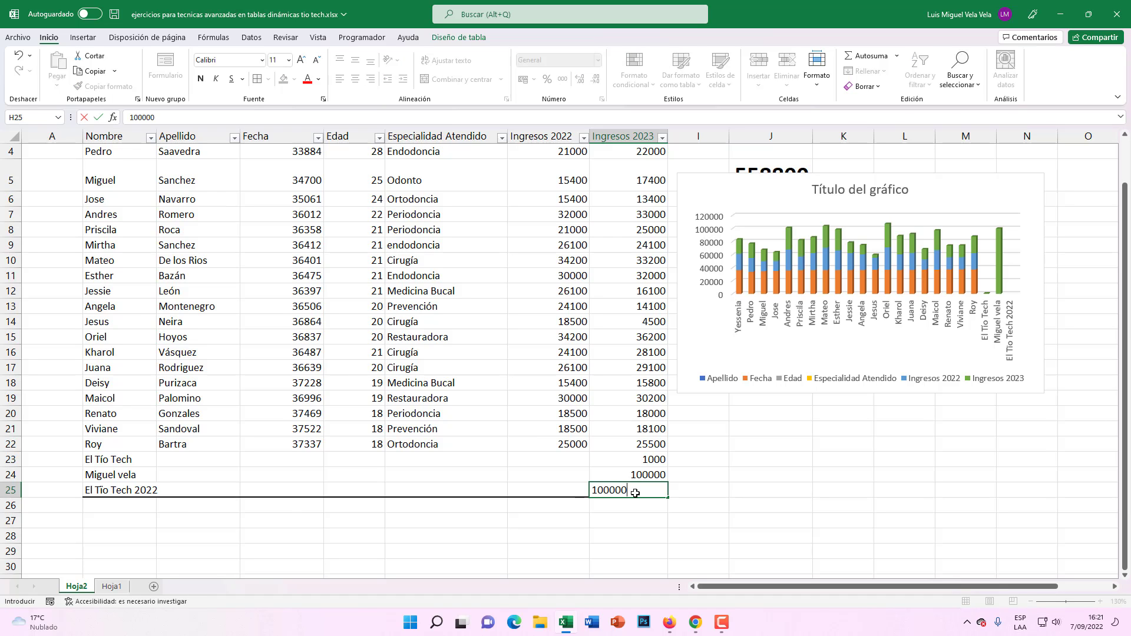
key(Return)
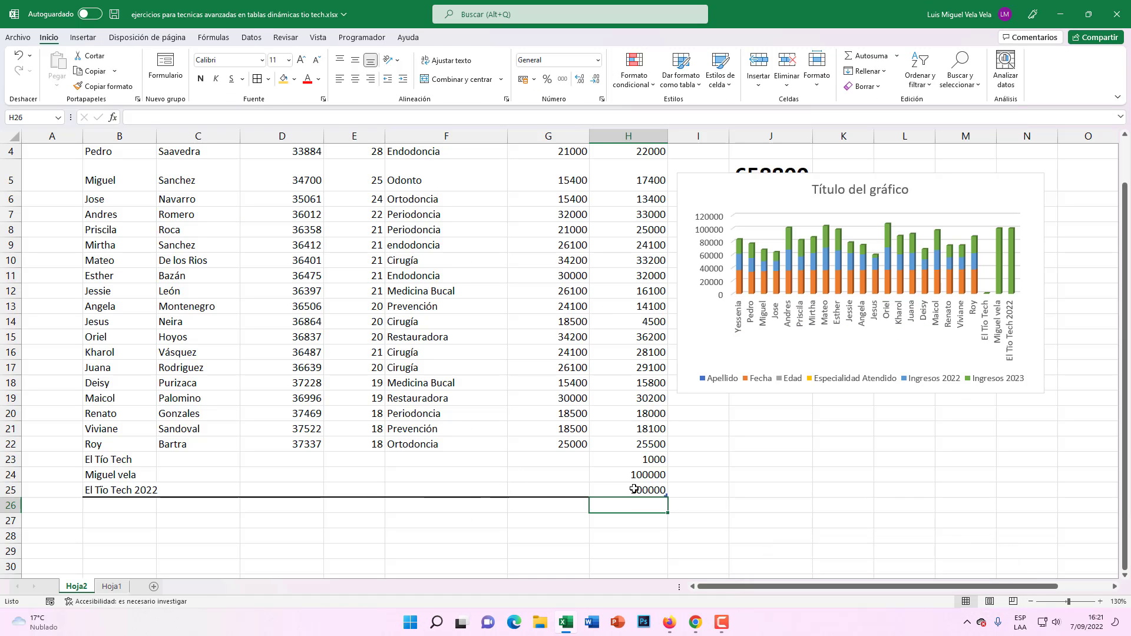
click(634, 489)
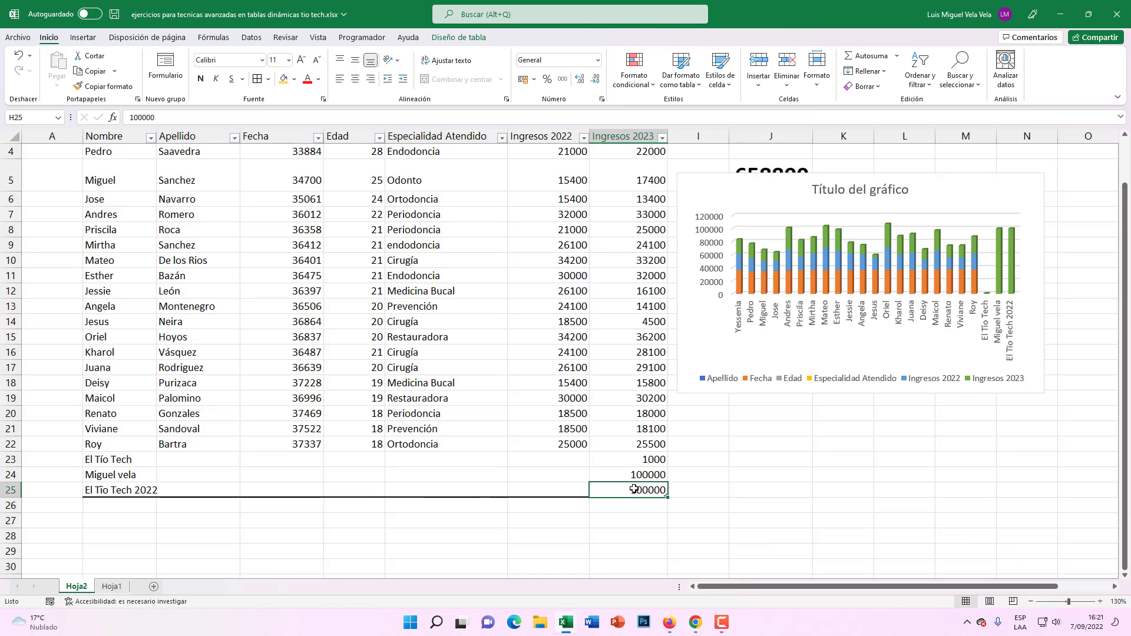
text(5000)
key(Return)
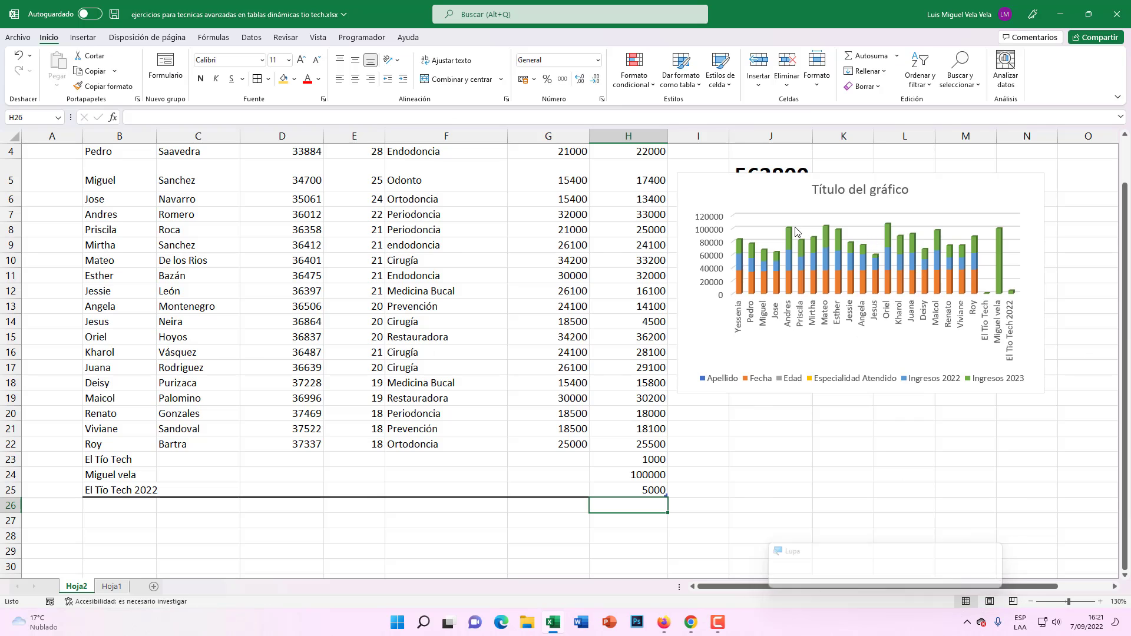
Reposition the chart left and down over the table.
drag(716, 189, 386, 245)
scroll(446, 290, up, 1)
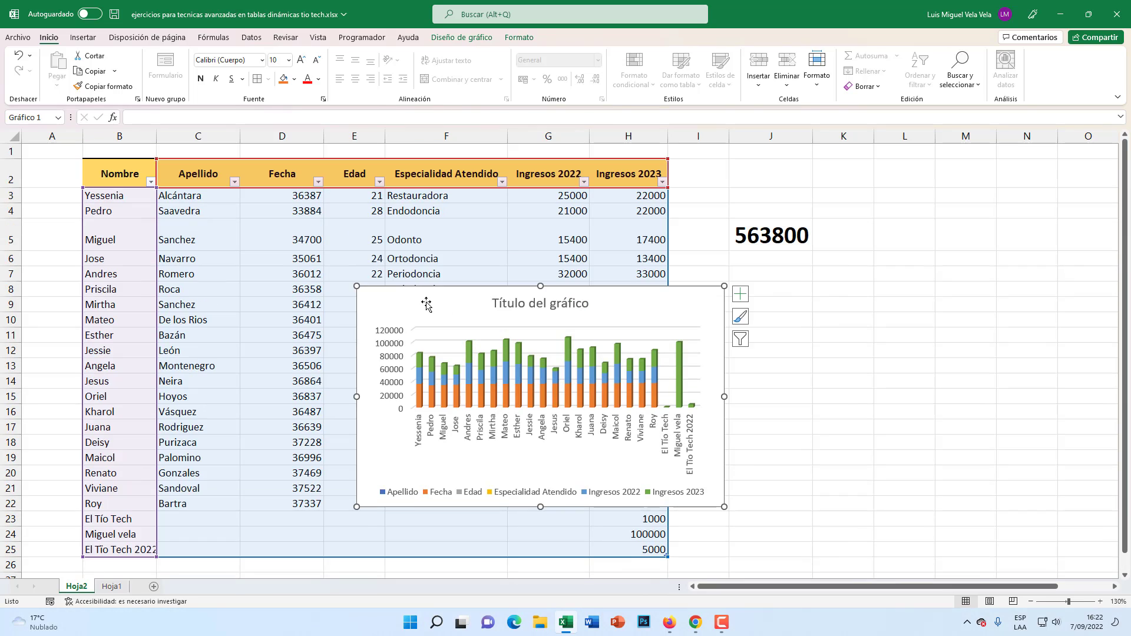
key(Delete)
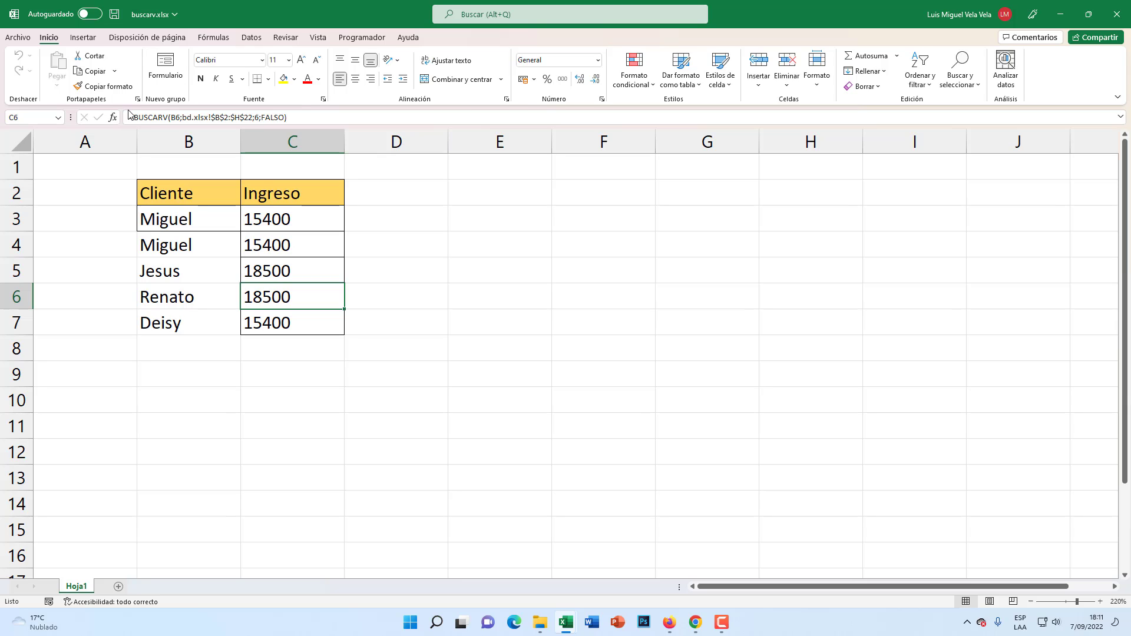
Inspect the BUSCARV formulas in C3:C5, highlighting their bd.xlsx workbook reference without editing.
click(251, 219)
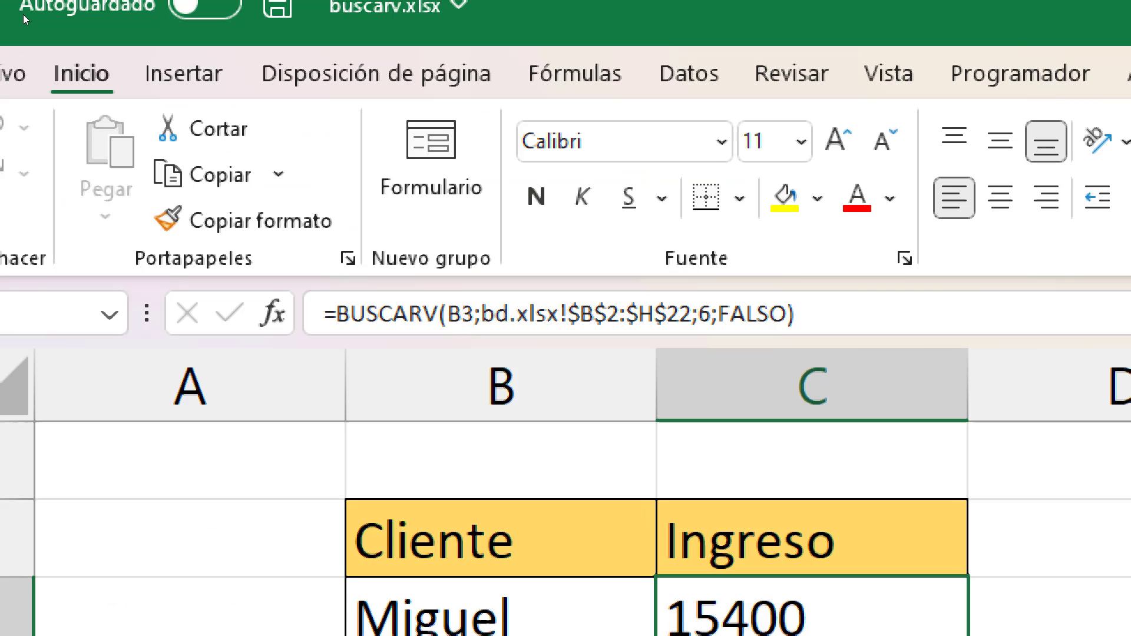
click(146, 117)
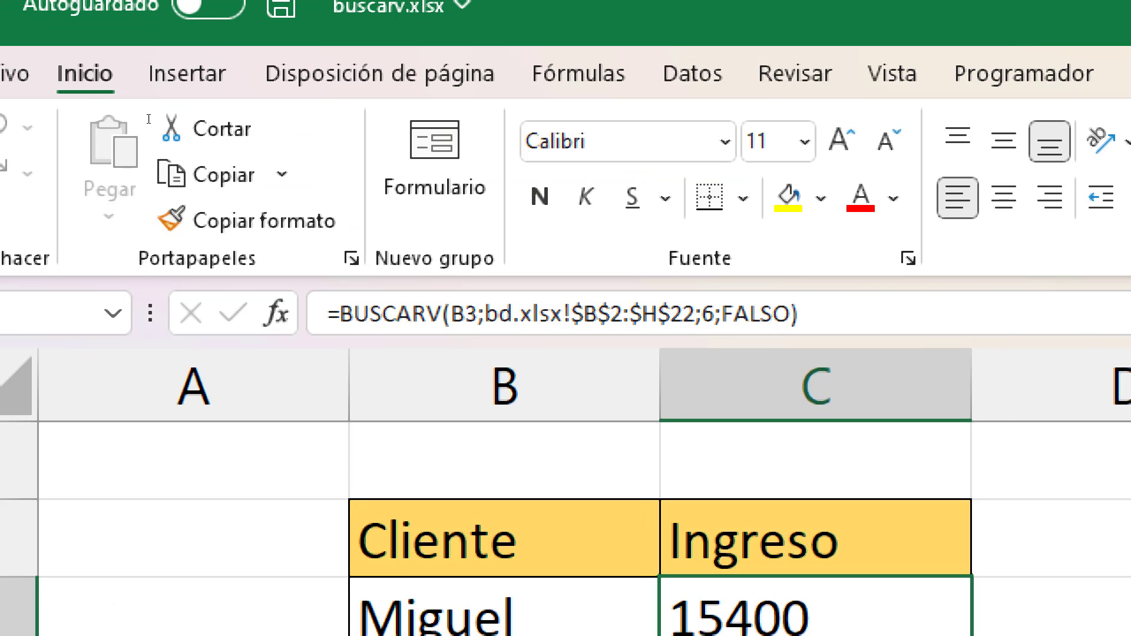
drag(442, 314, 340, 314)
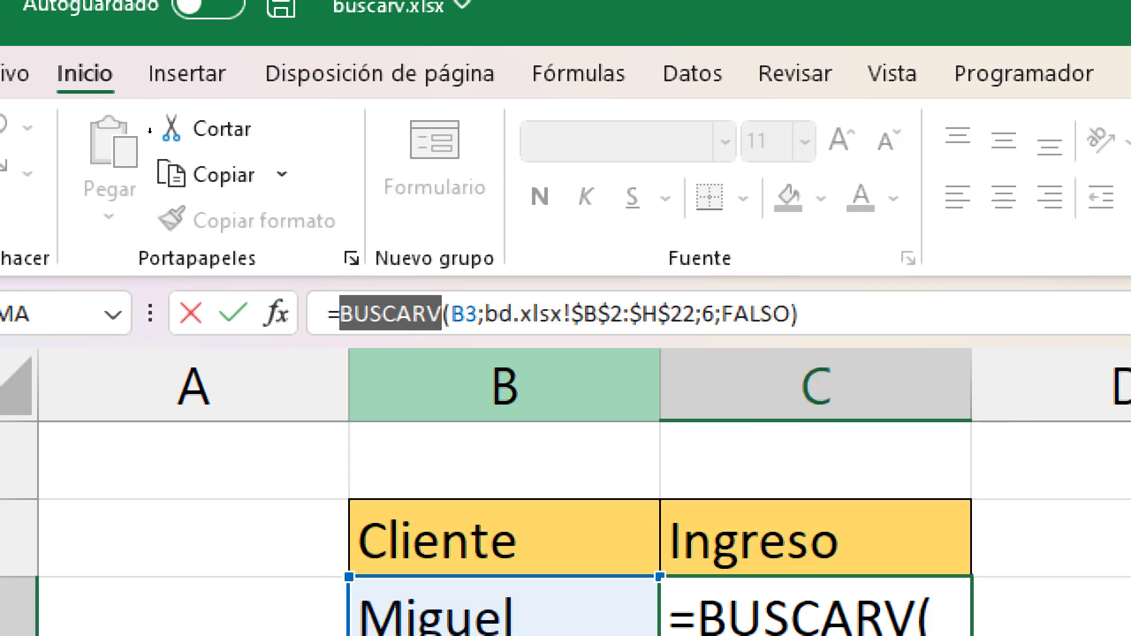
click(485, 315)
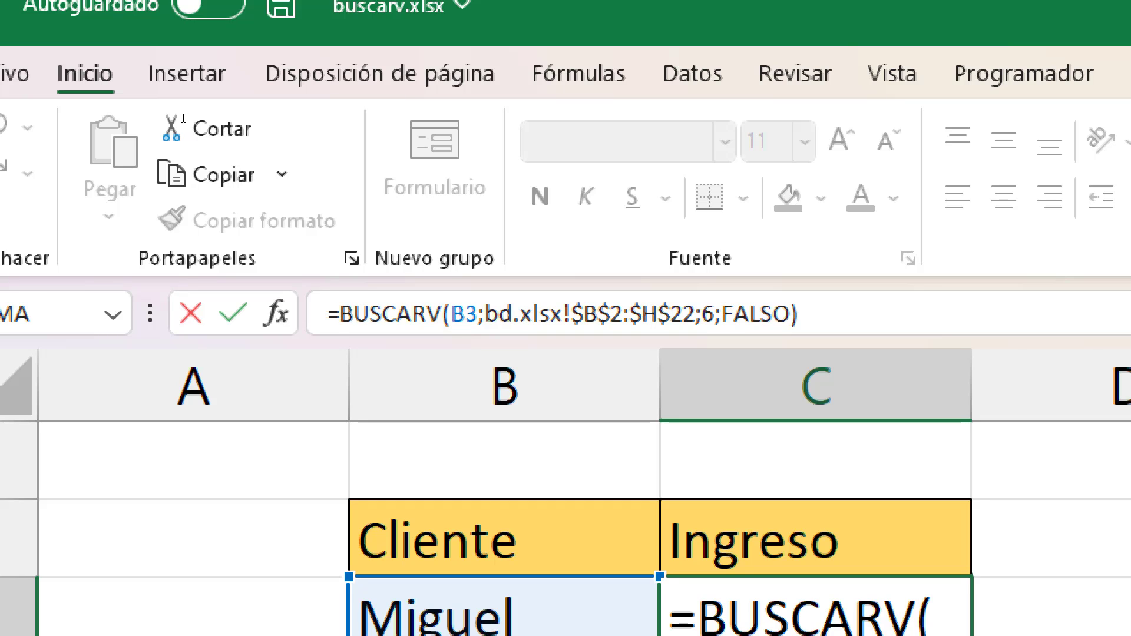
drag(485, 314, 564, 314)
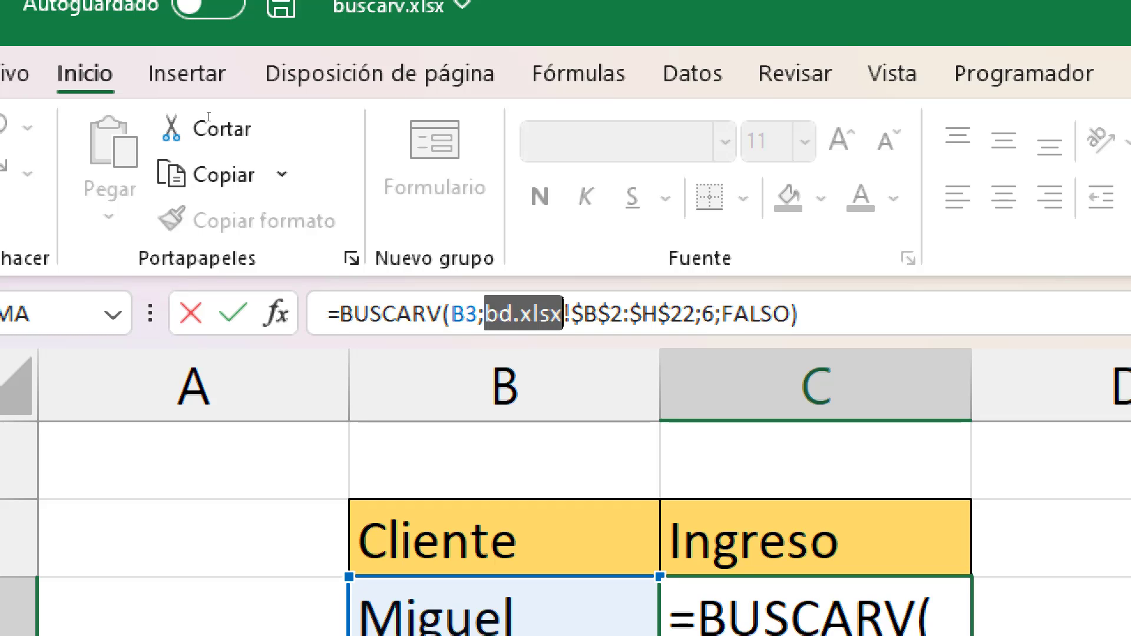
click(514, 314)
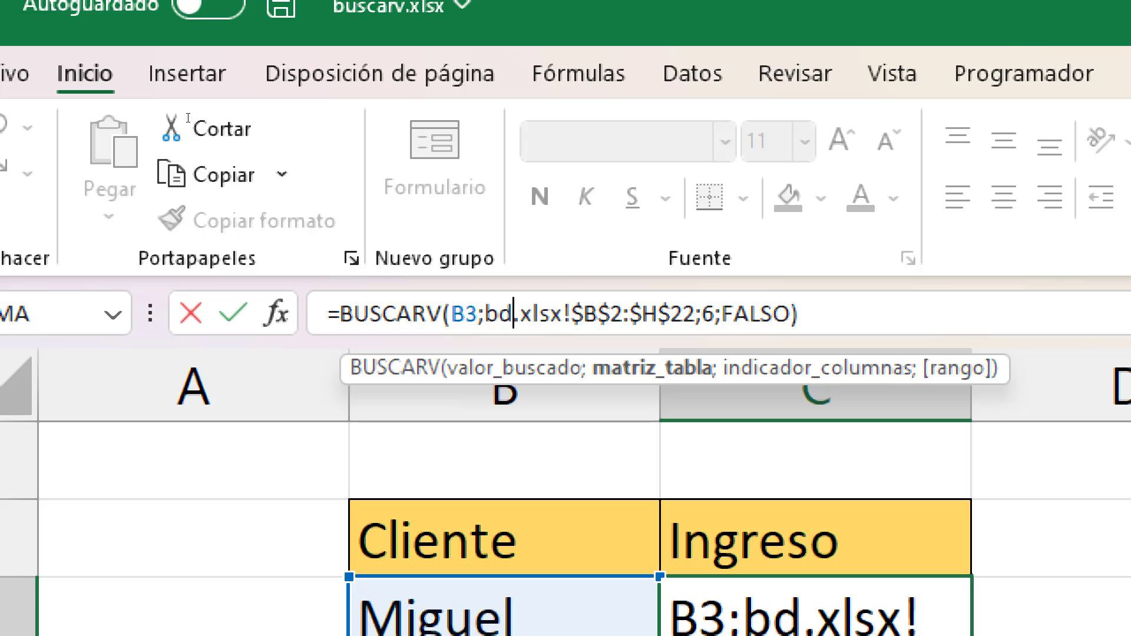
drag(485, 314, 564, 314)
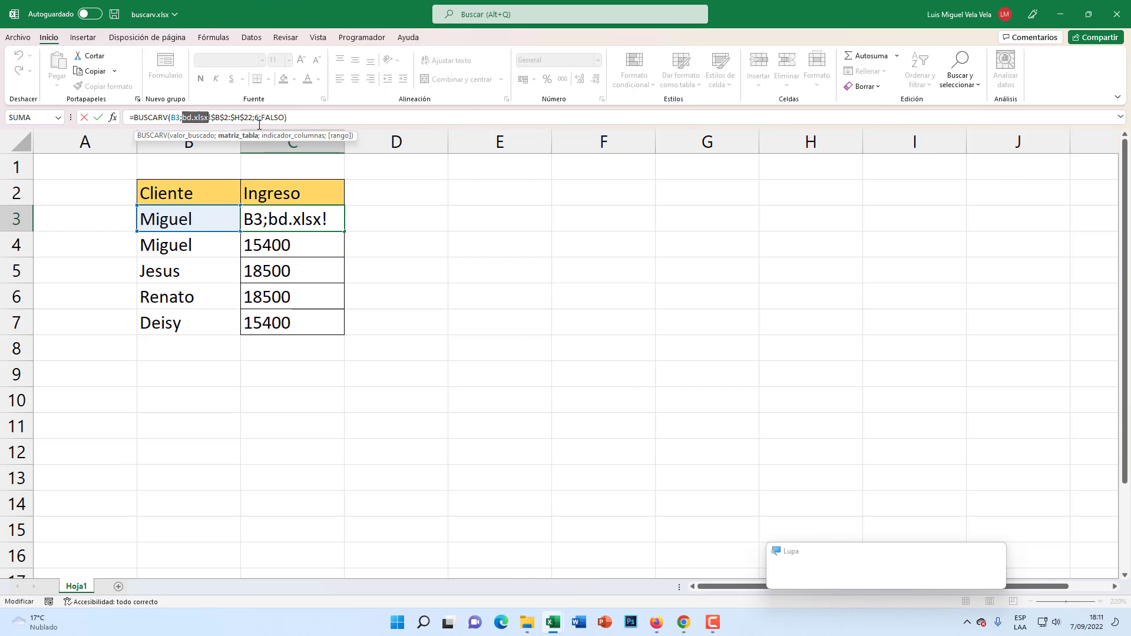
key(Escape)
click(286, 252)
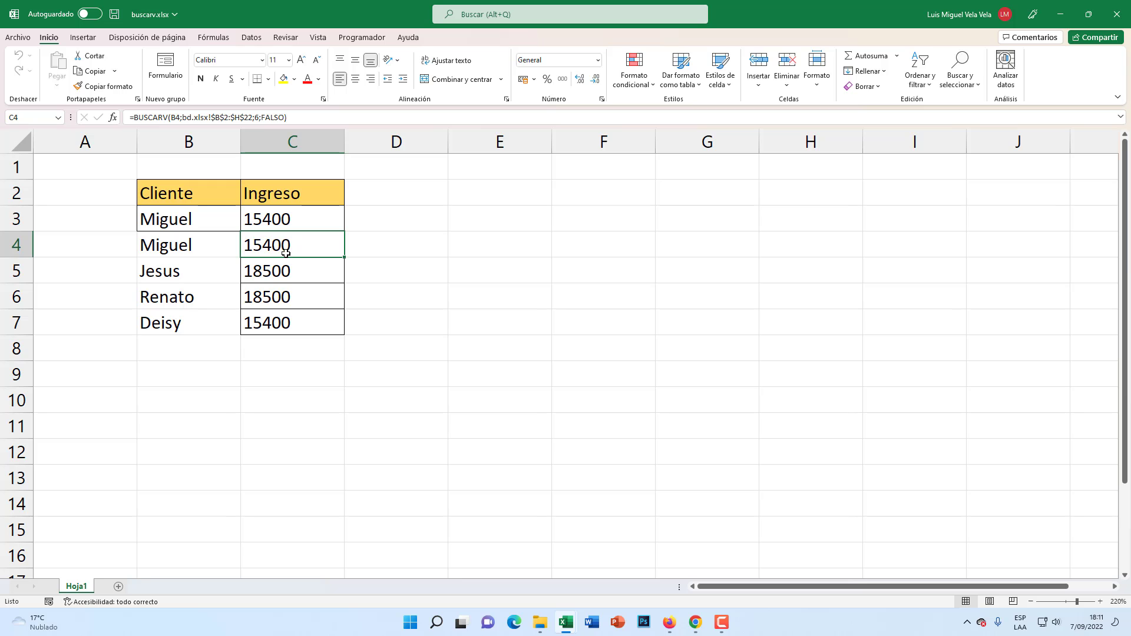
key(super+plus)
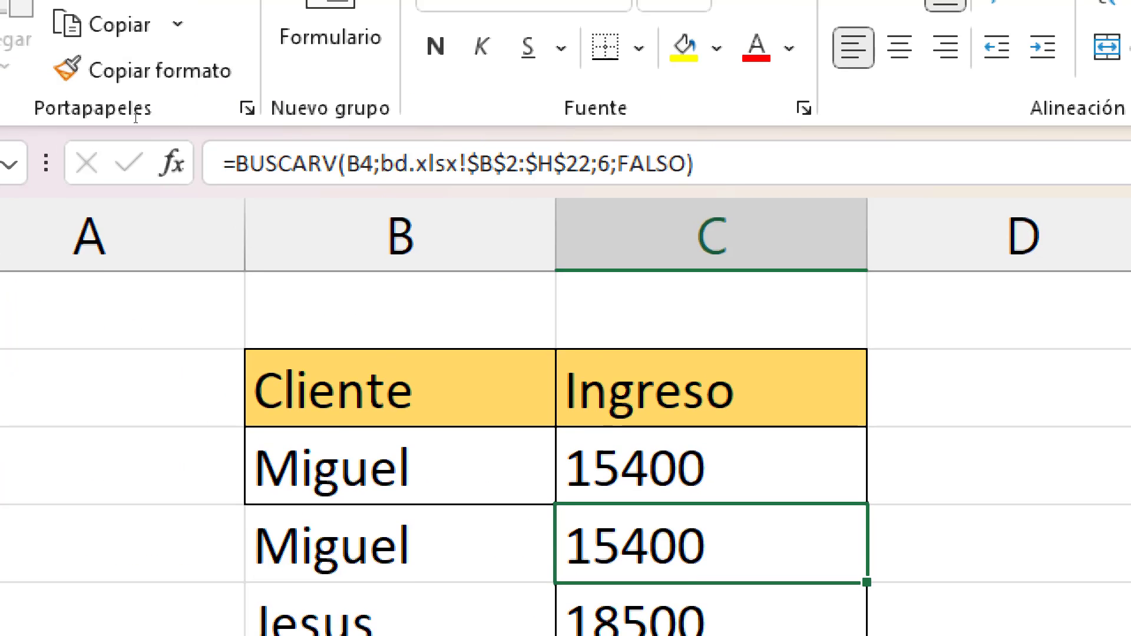
key(super+Escape)
click(294, 271)
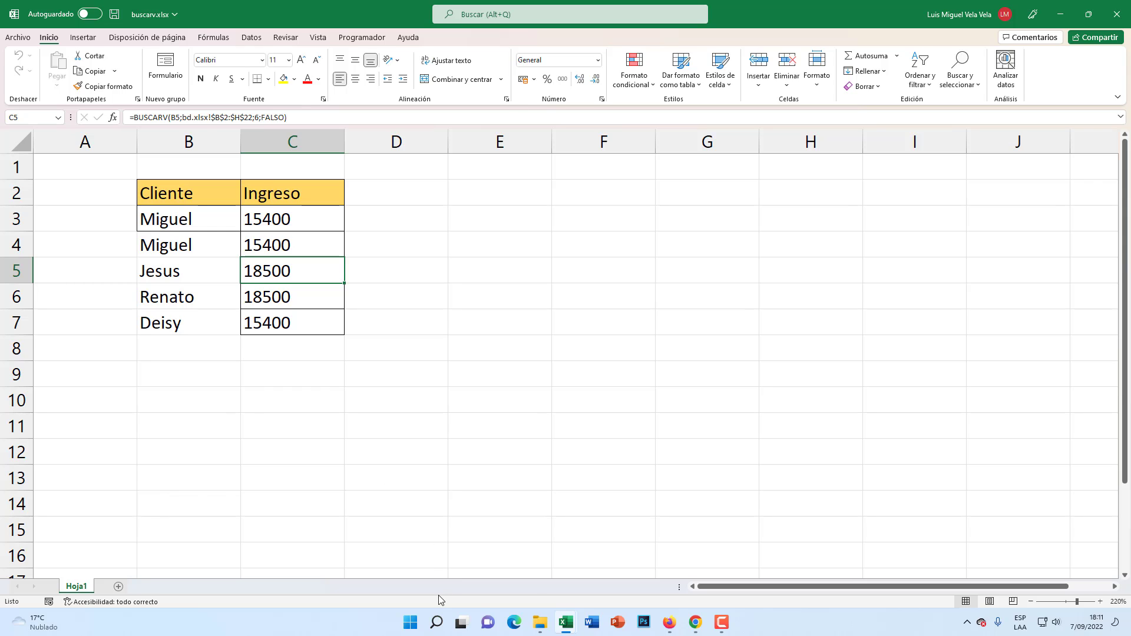
key(Up)
key(Up)
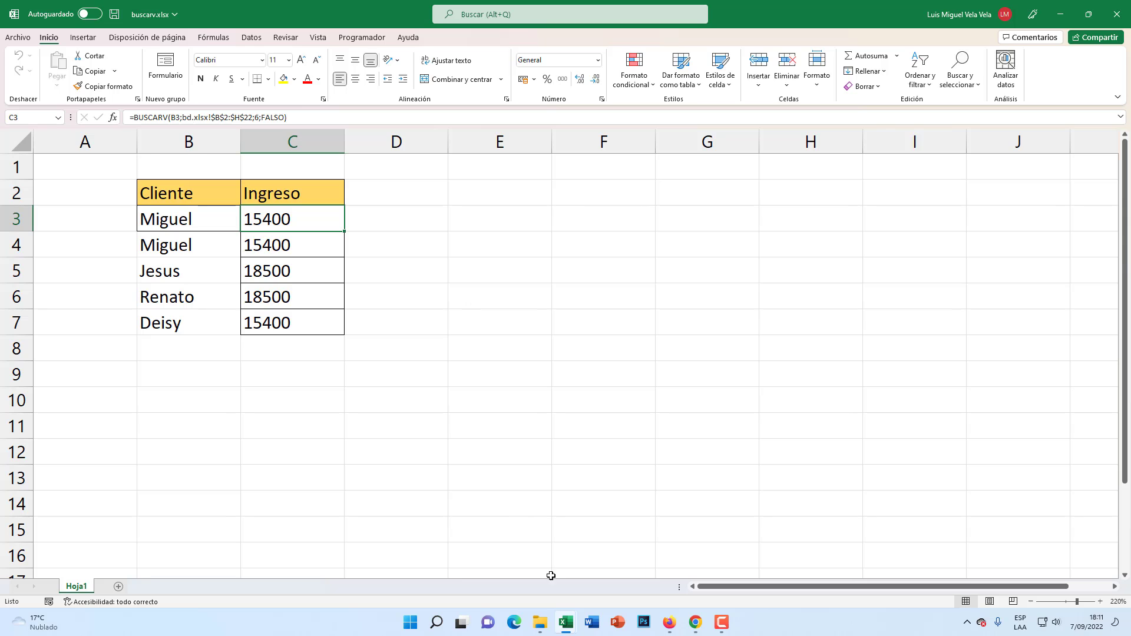
Switch to bd.xlsx and browse entries in its source table.
mouse_move(565, 623)
click(626, 554)
click(216, 213)
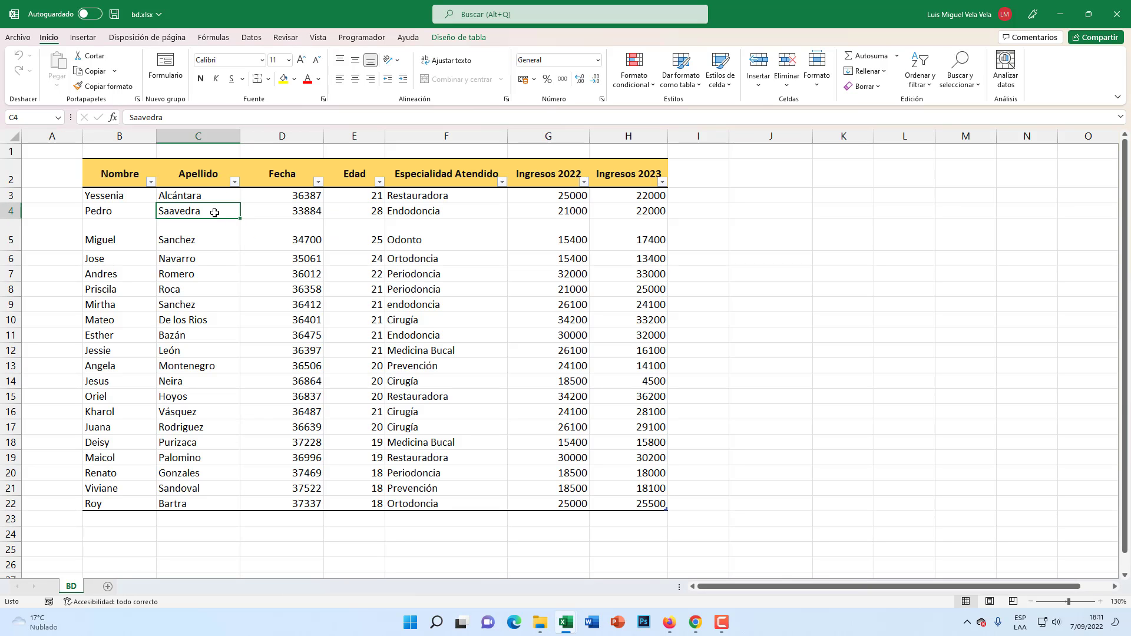
click(212, 305)
click(220, 240)
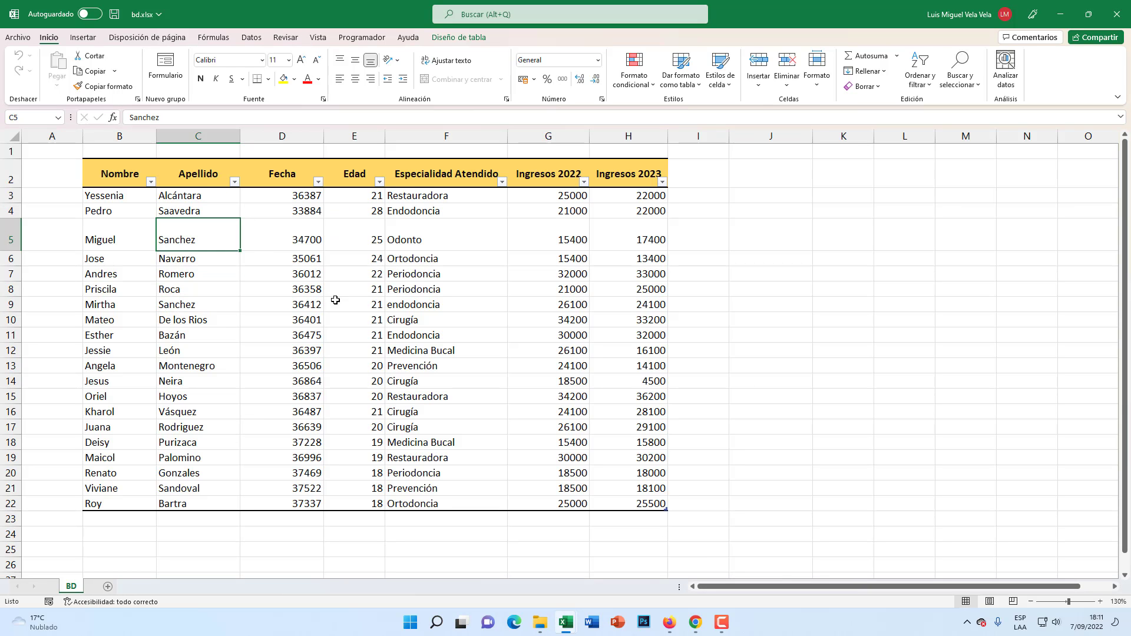
Browse cells E9, E8 and F12 in bd.xlsx.
click(331, 302)
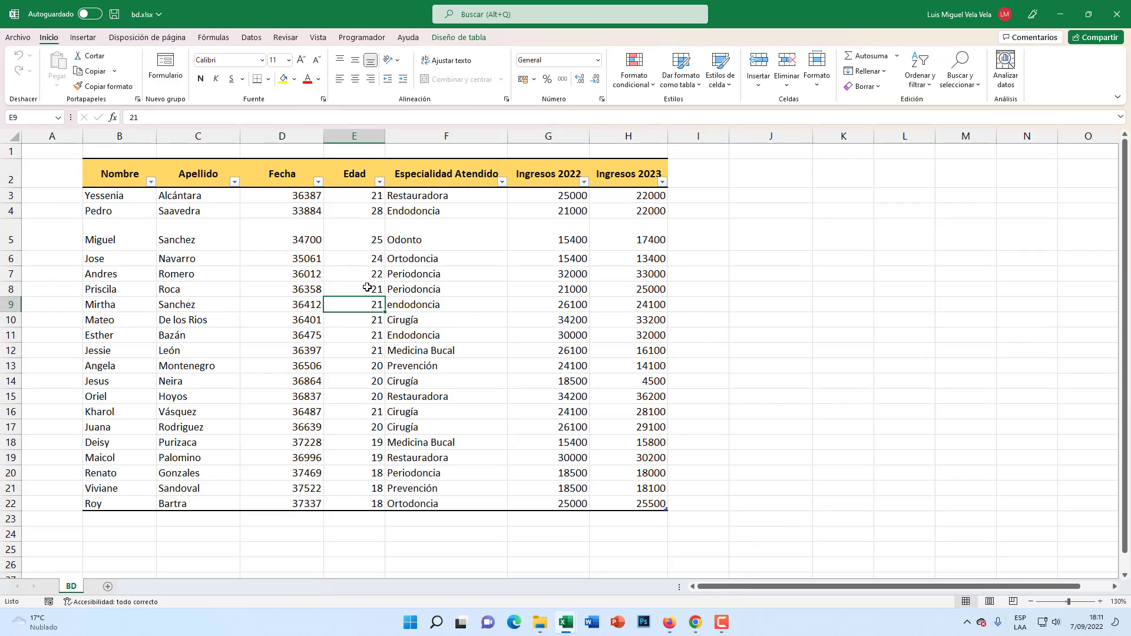
click(373, 288)
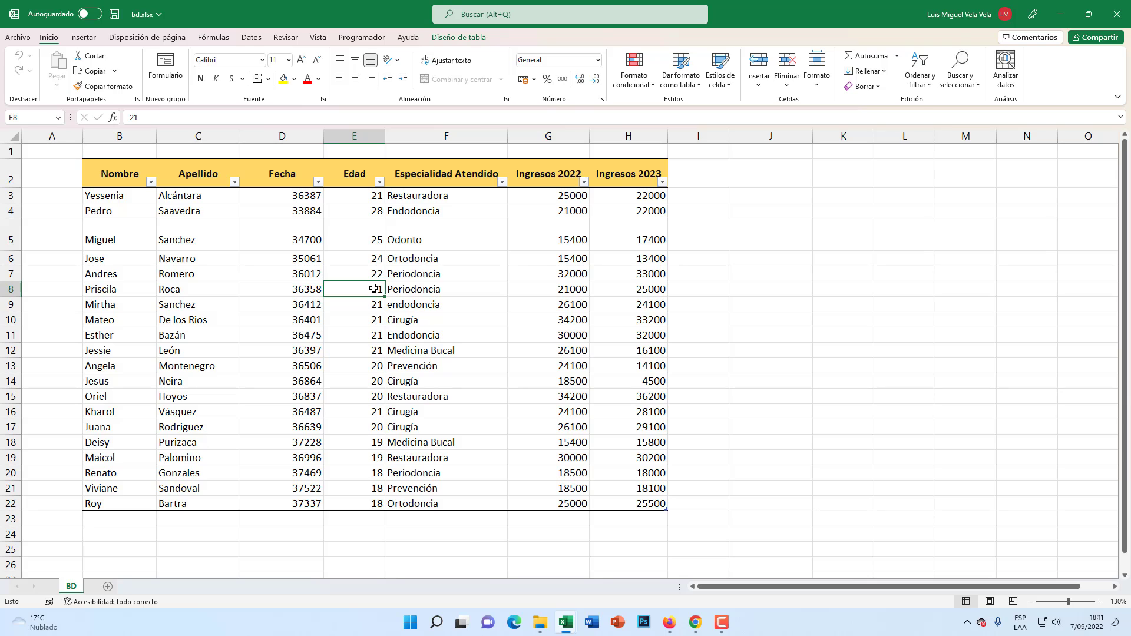
click(443, 351)
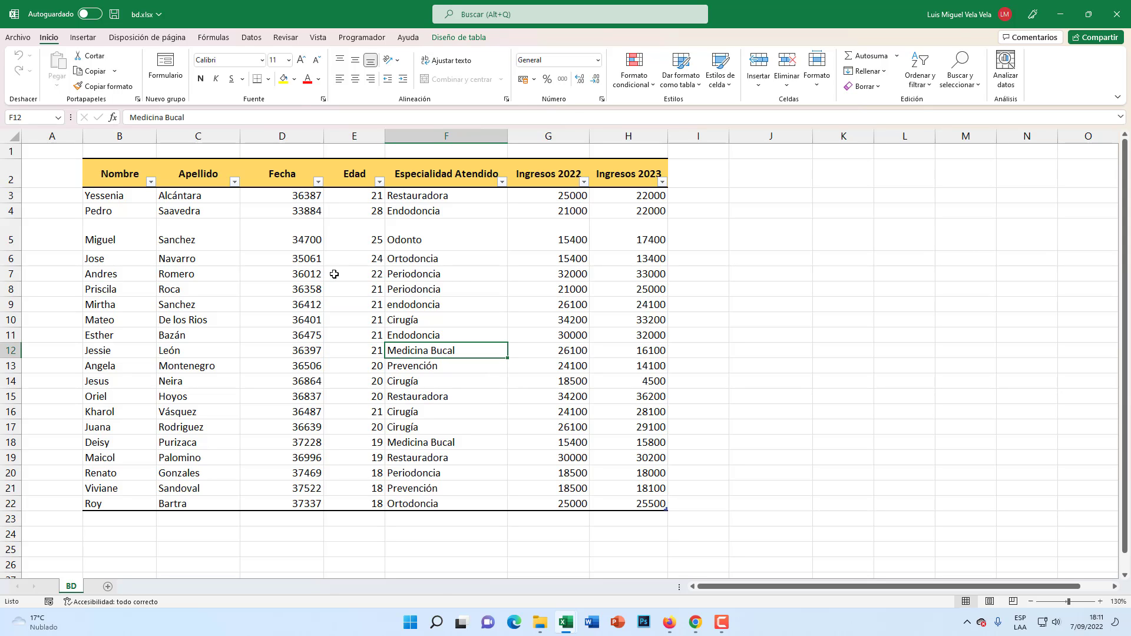
Launch a new blank Excel workbook from Windows search.
click(437, 621)
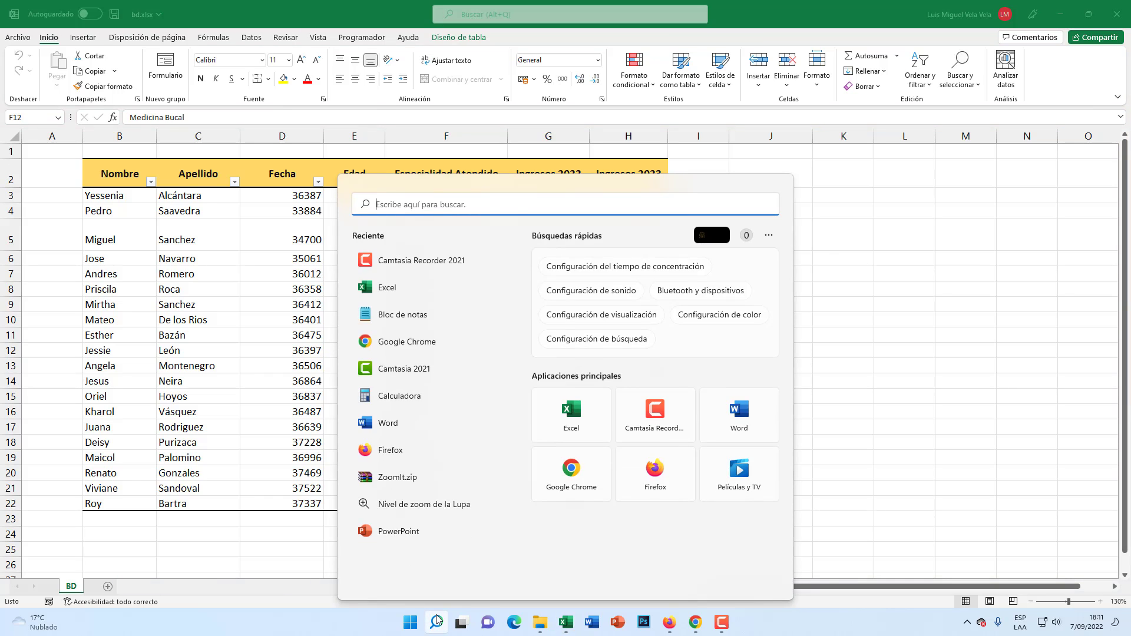
text(Excel)
key(Return)
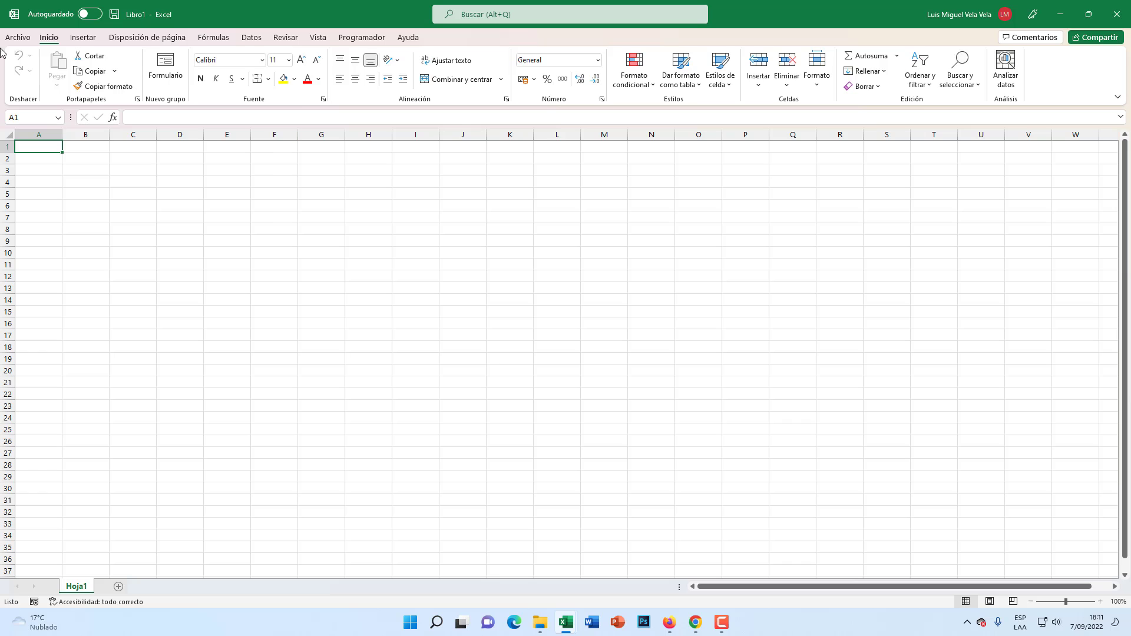
click(18, 38)
click(49, 196)
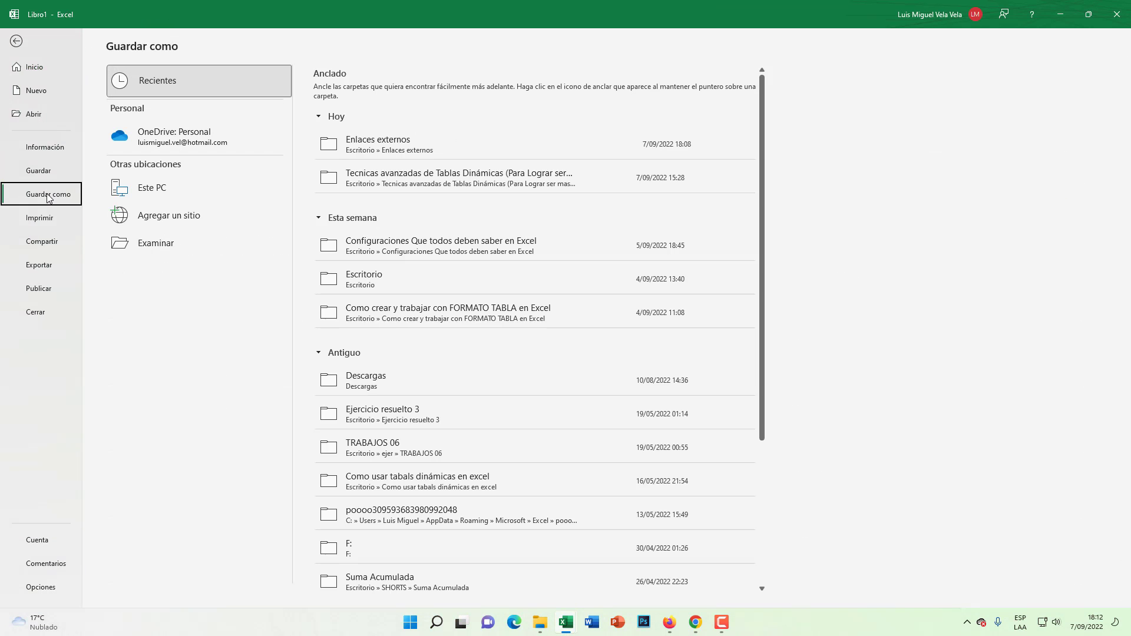
click(158, 244)
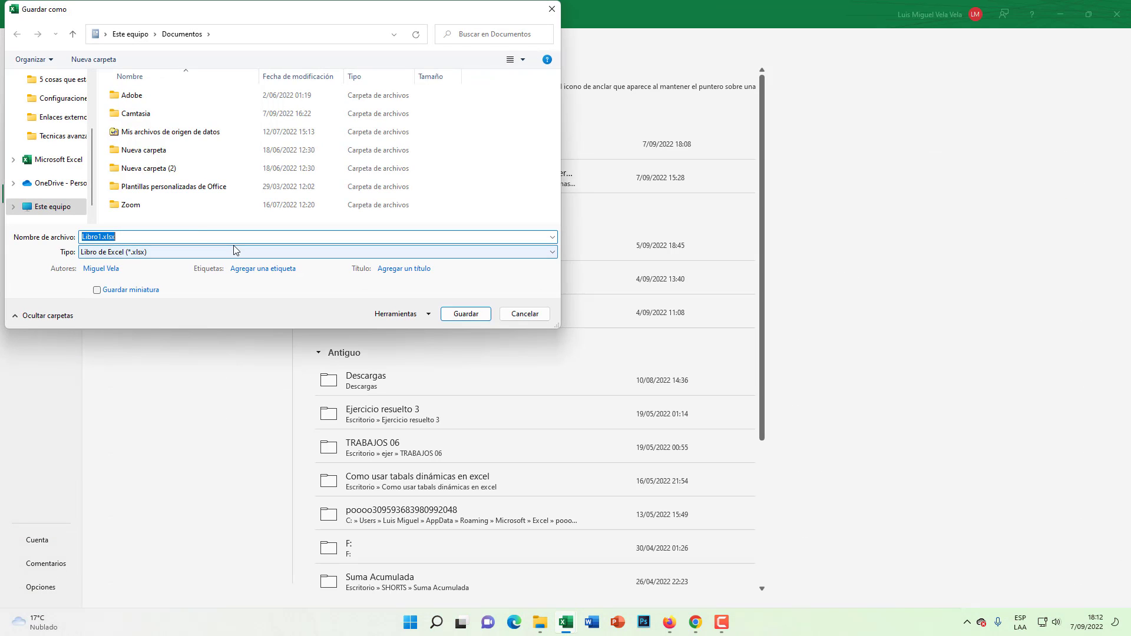
click(106, 36)
click(127, 52)
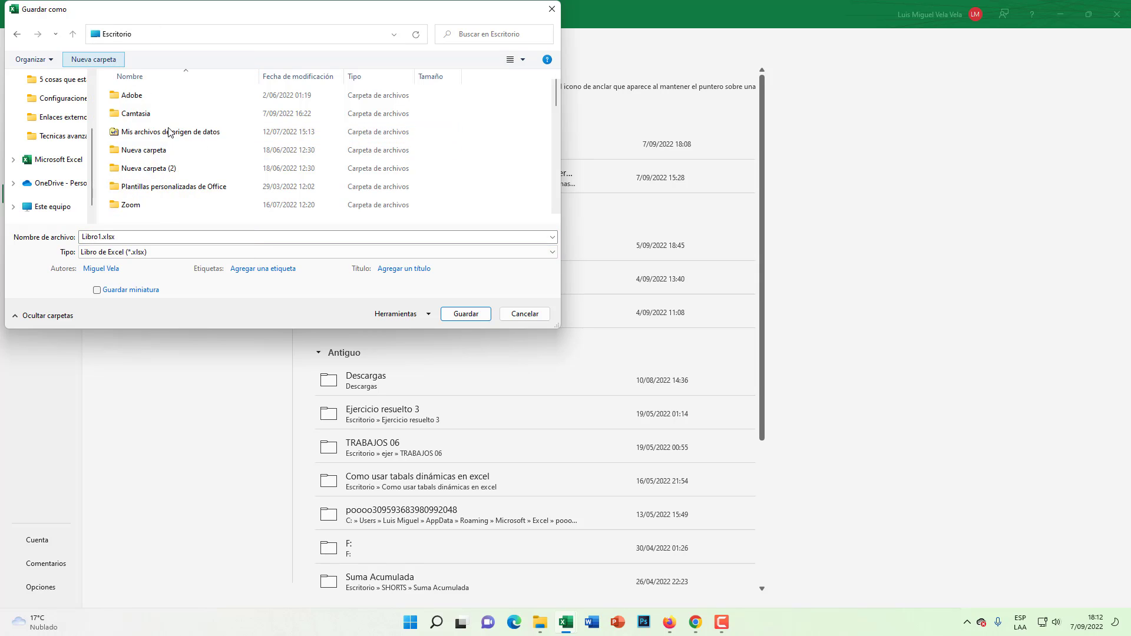
click(180, 125)
scroll(183, 130, down, 3)
scroll(182, 129, down, 2)
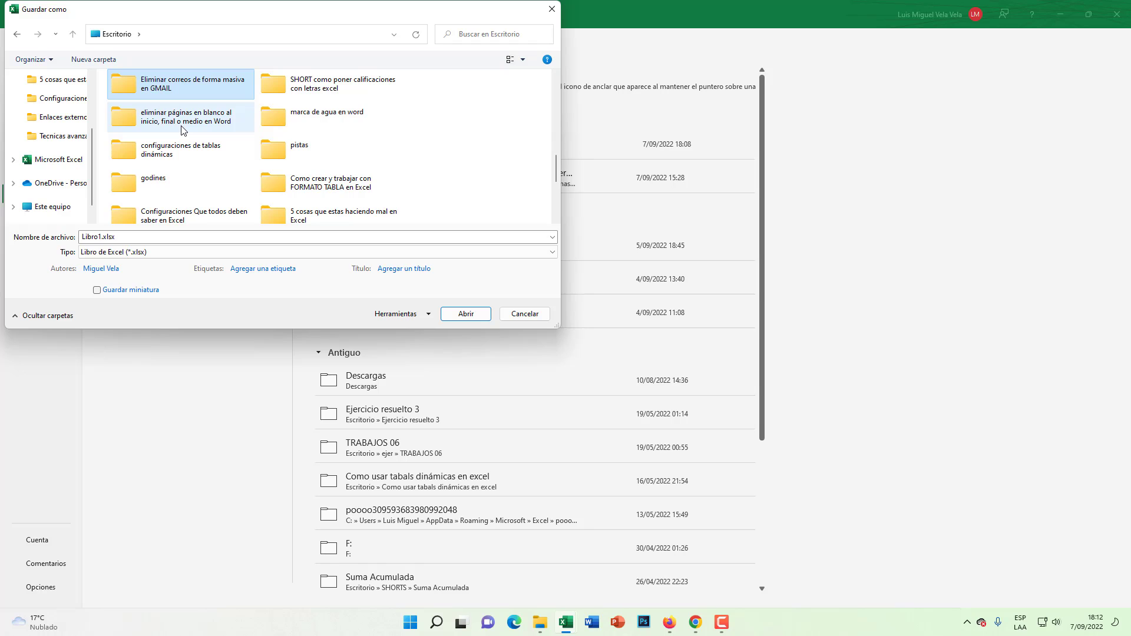
scroll(182, 130, down, 3)
double_click(319, 93)
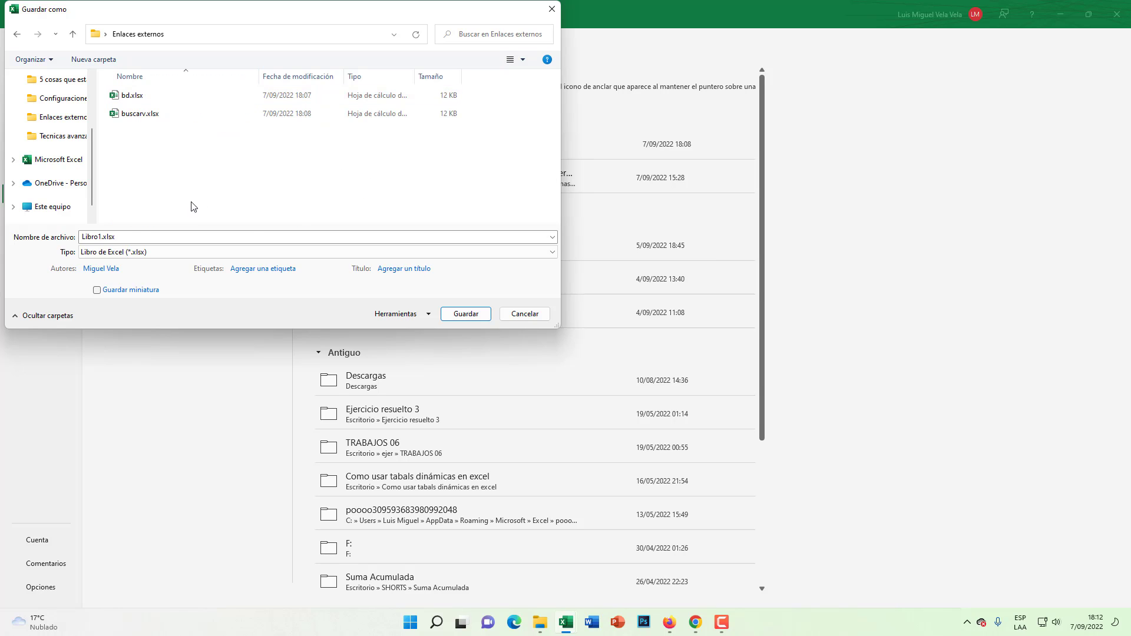
click(100, 236)
double_click(101, 236)
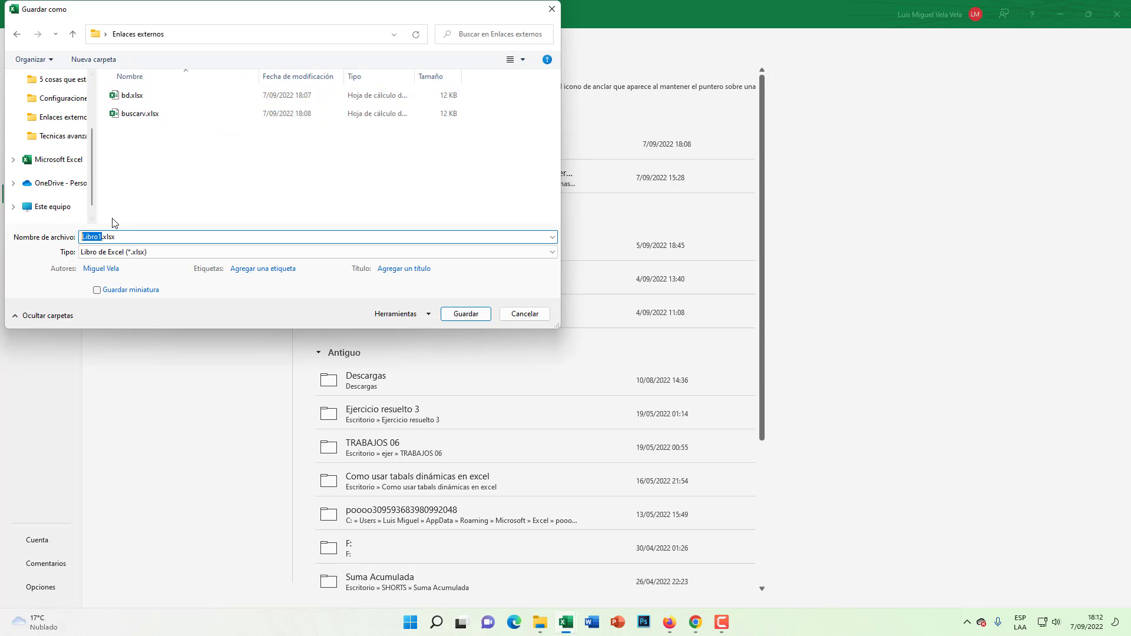
text(Miguel Vela)
click(465, 314)
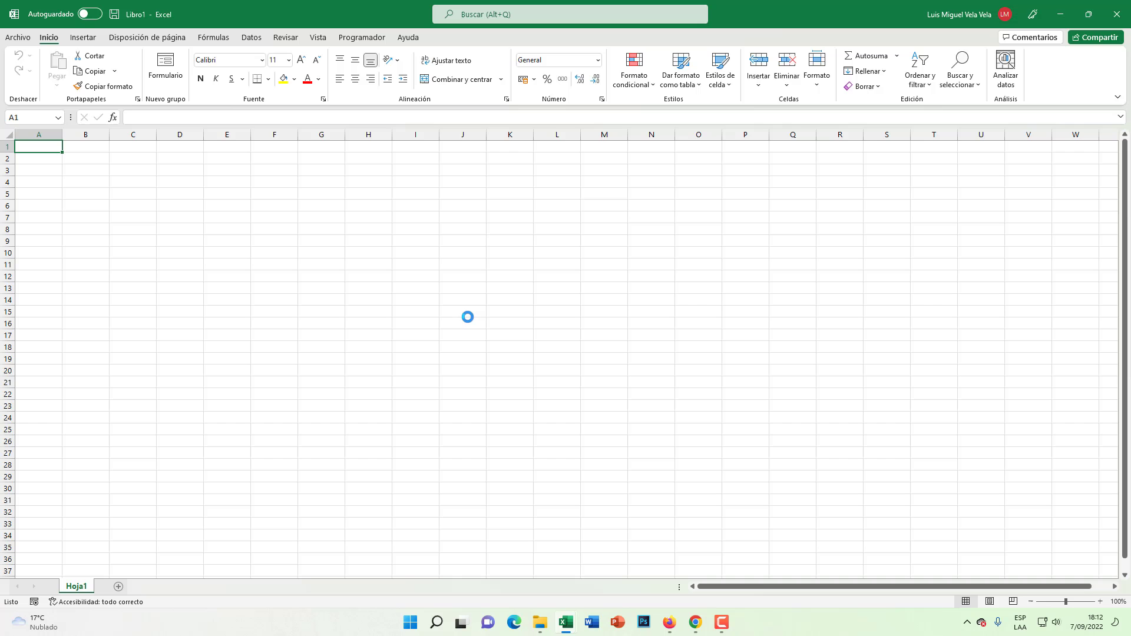
click(566, 621)
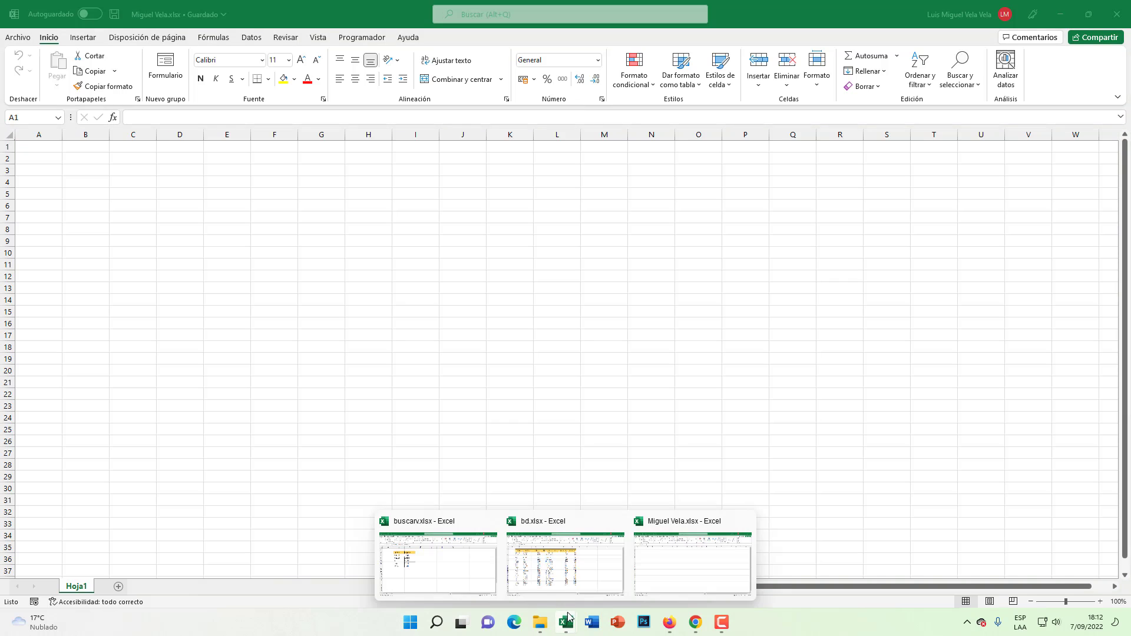
click(541, 562)
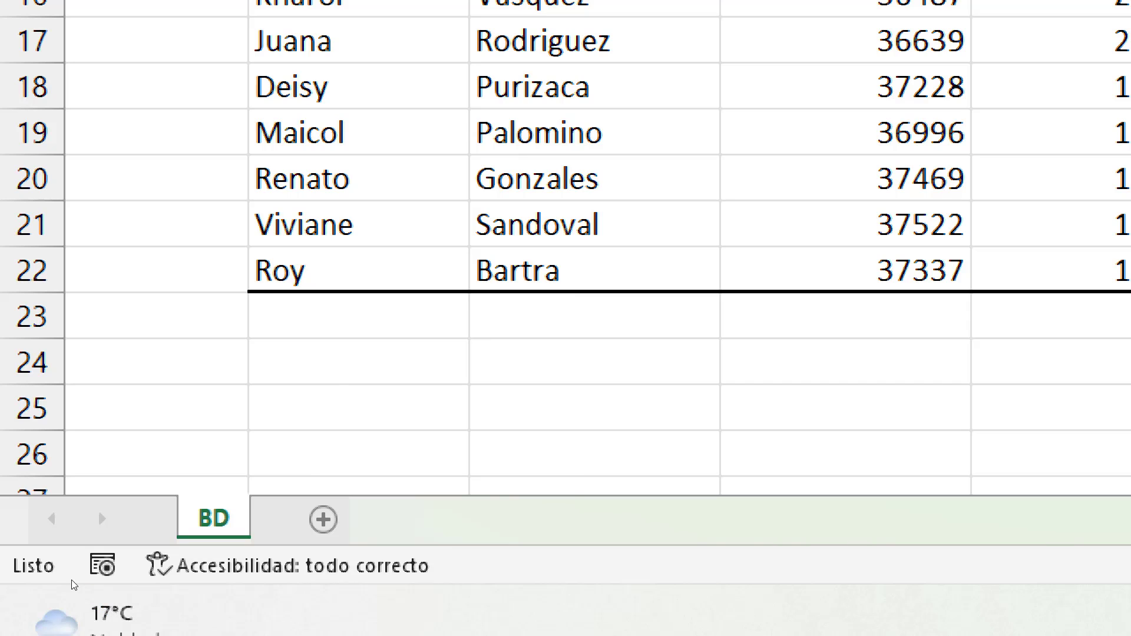
right_click(72, 587)
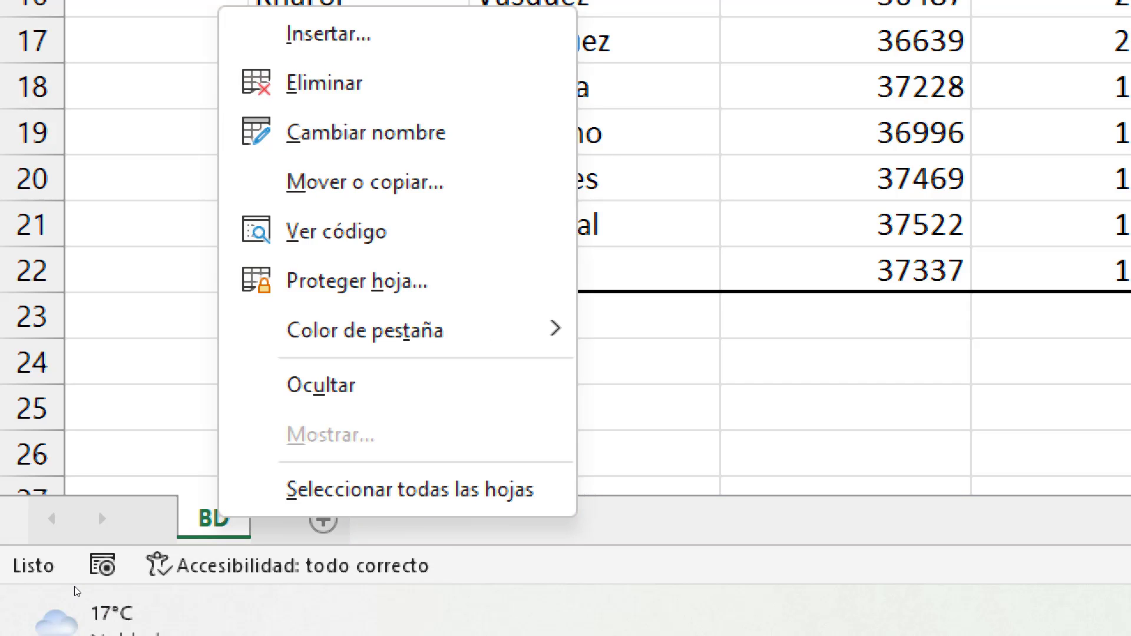
key(Up)
key(Up)
key(Up)
key(Up)
key(Up)
key(Up)
key(Up)
key(Up)
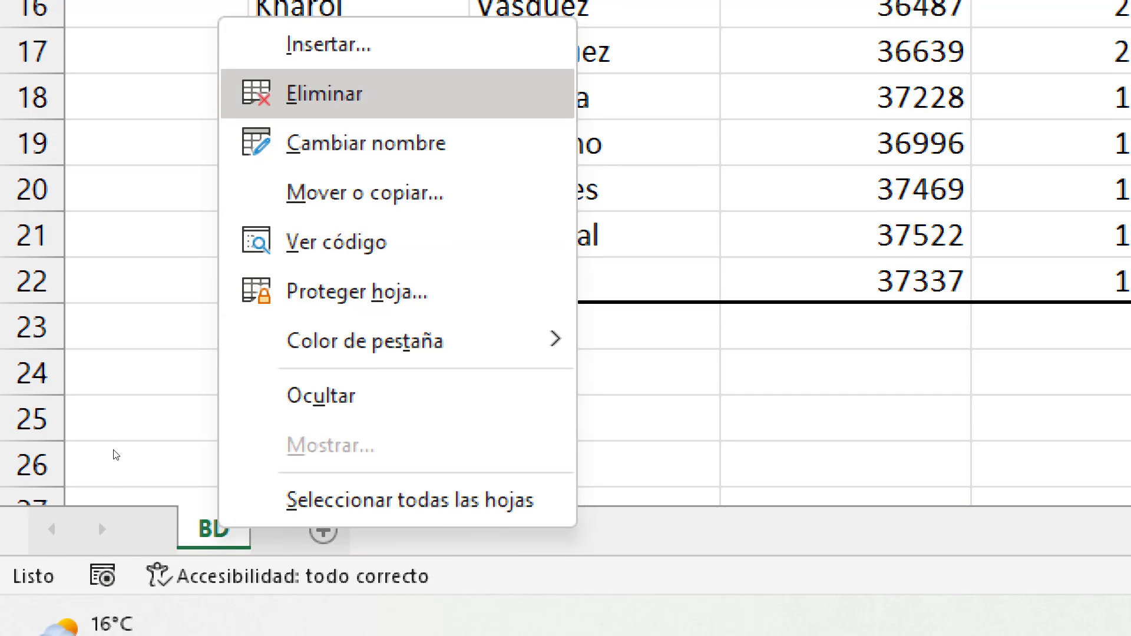
key(Down)
key(Down)
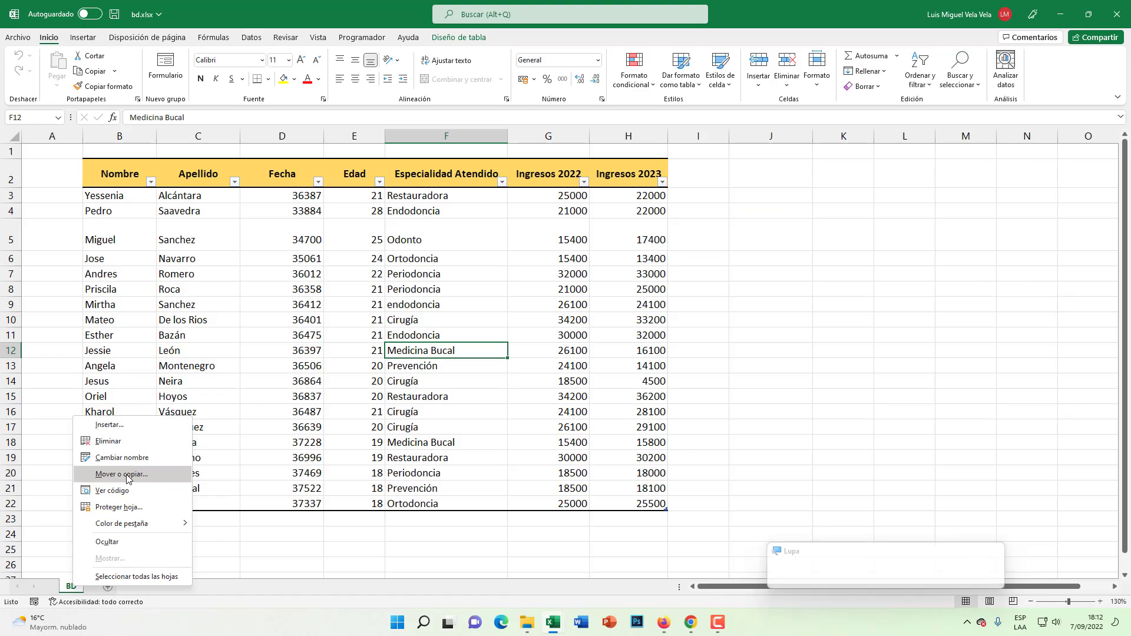
key(Return)
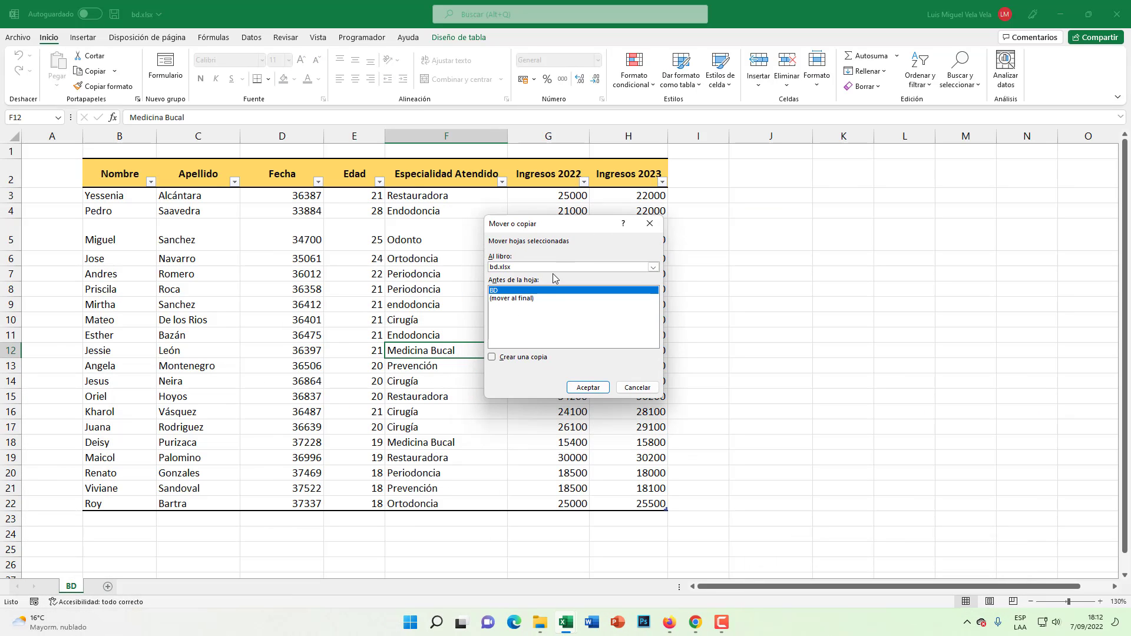
click(508, 267)
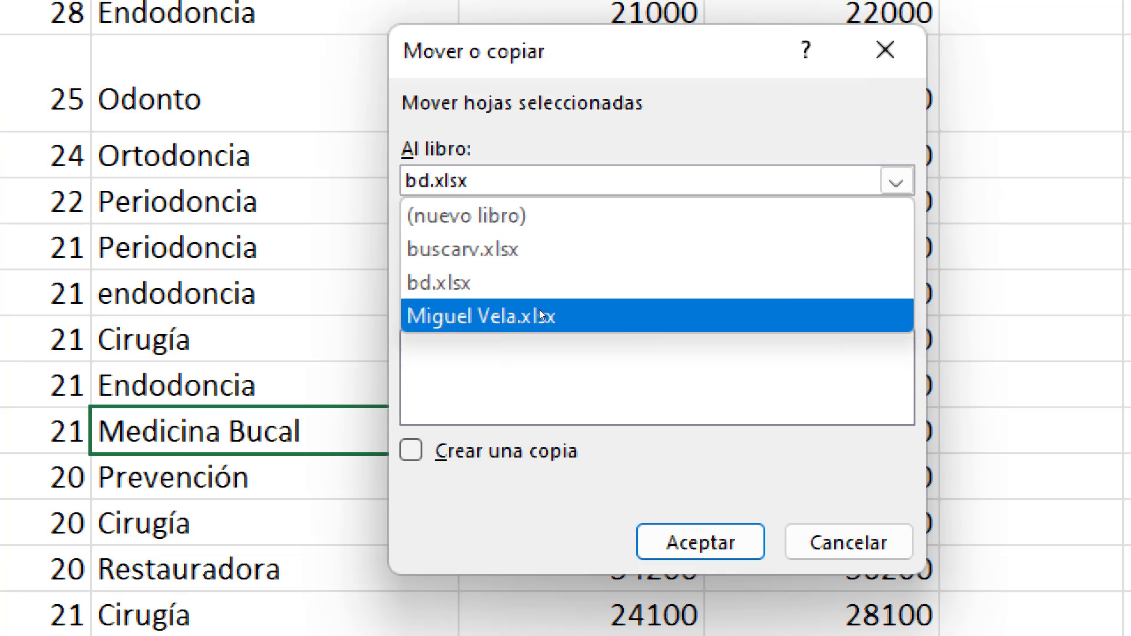
click(532, 313)
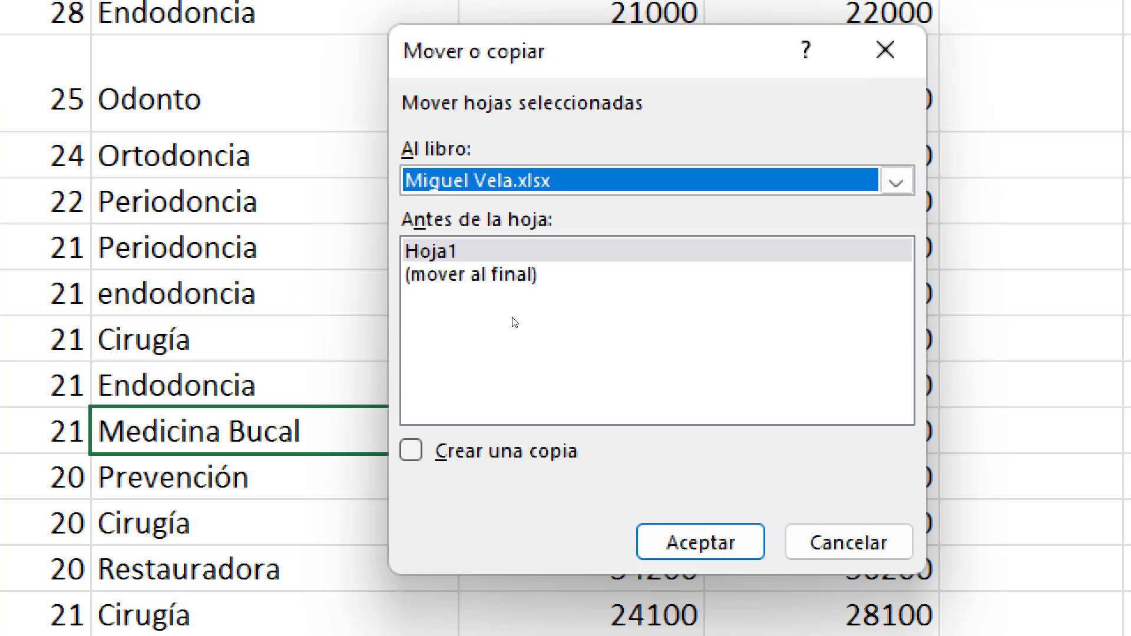
key(alt+c)
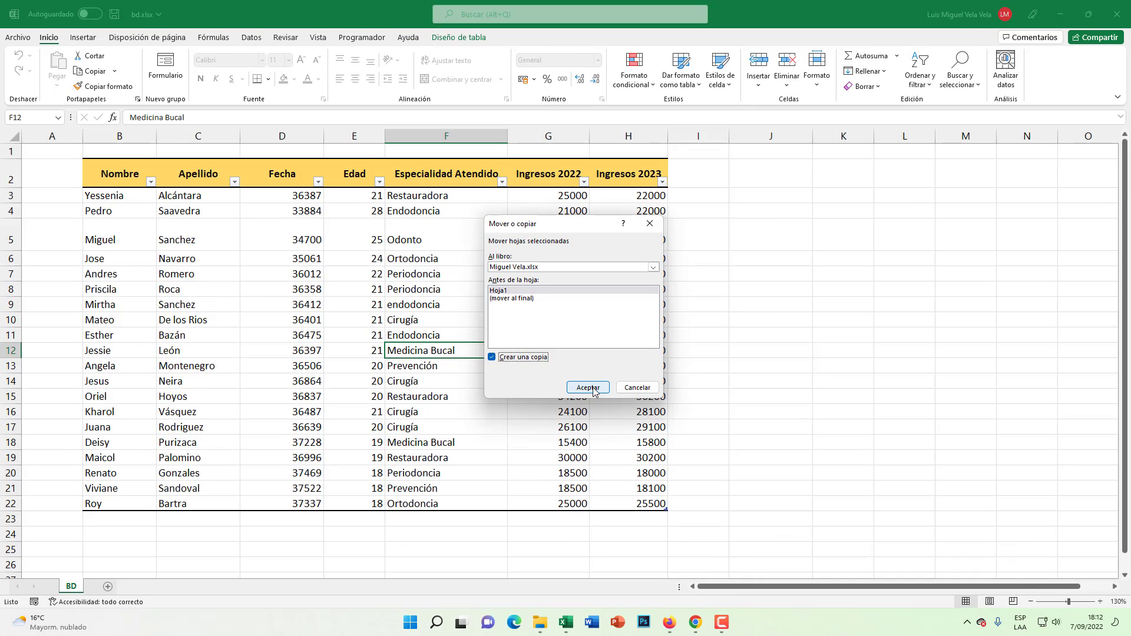
click(589, 388)
click(395, 307)
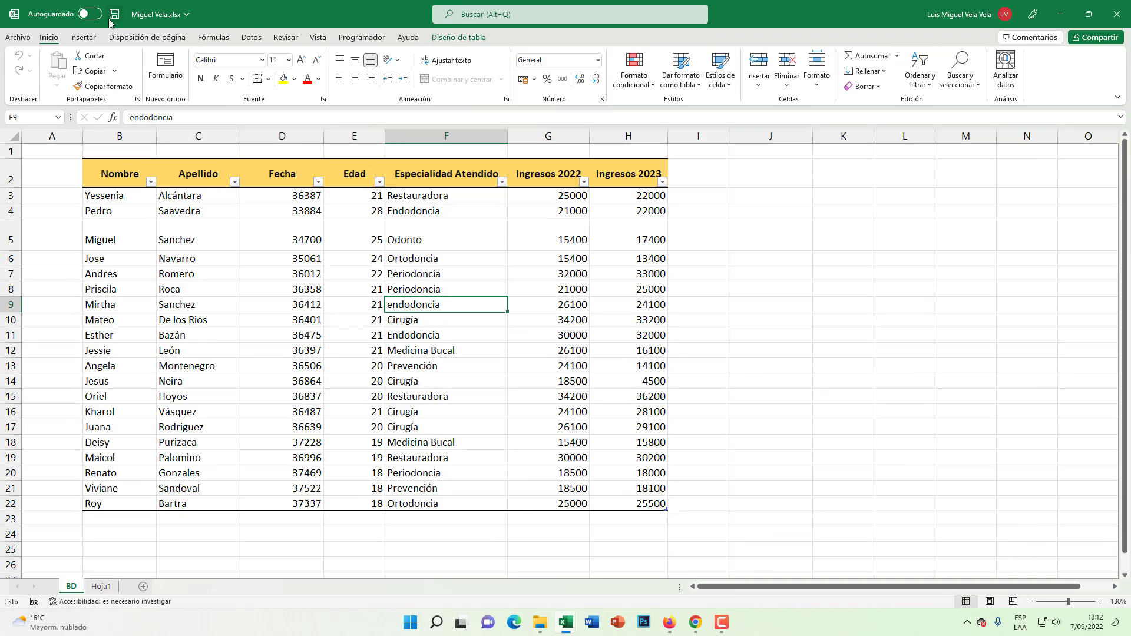
Close both workbooks and show the Windows desktop.
click(1128, 12)
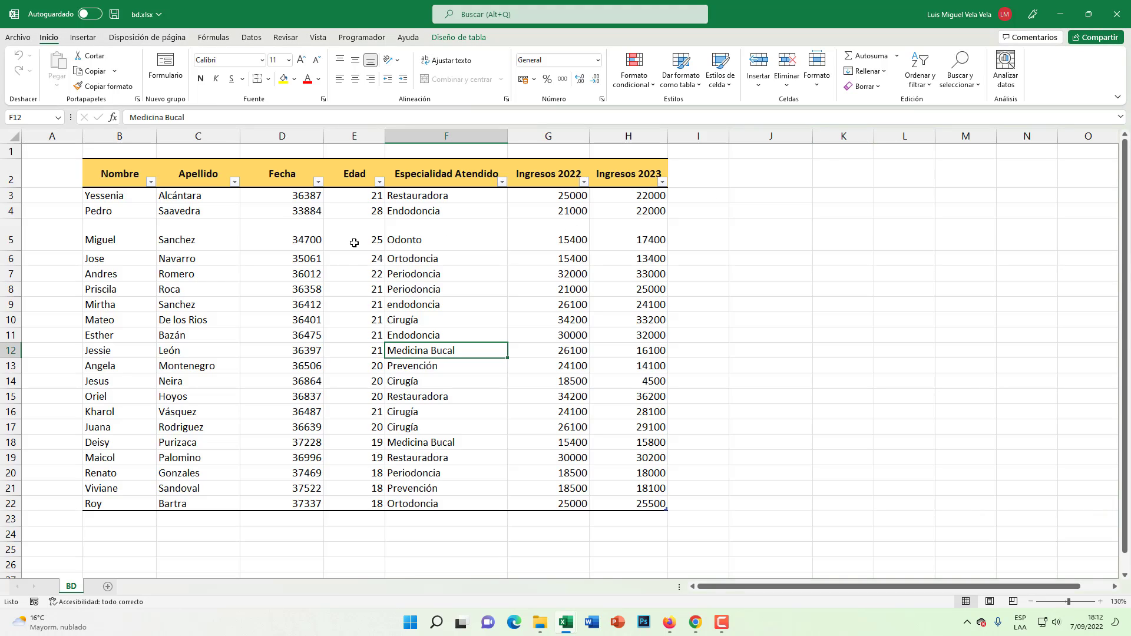
click(1113, 16)
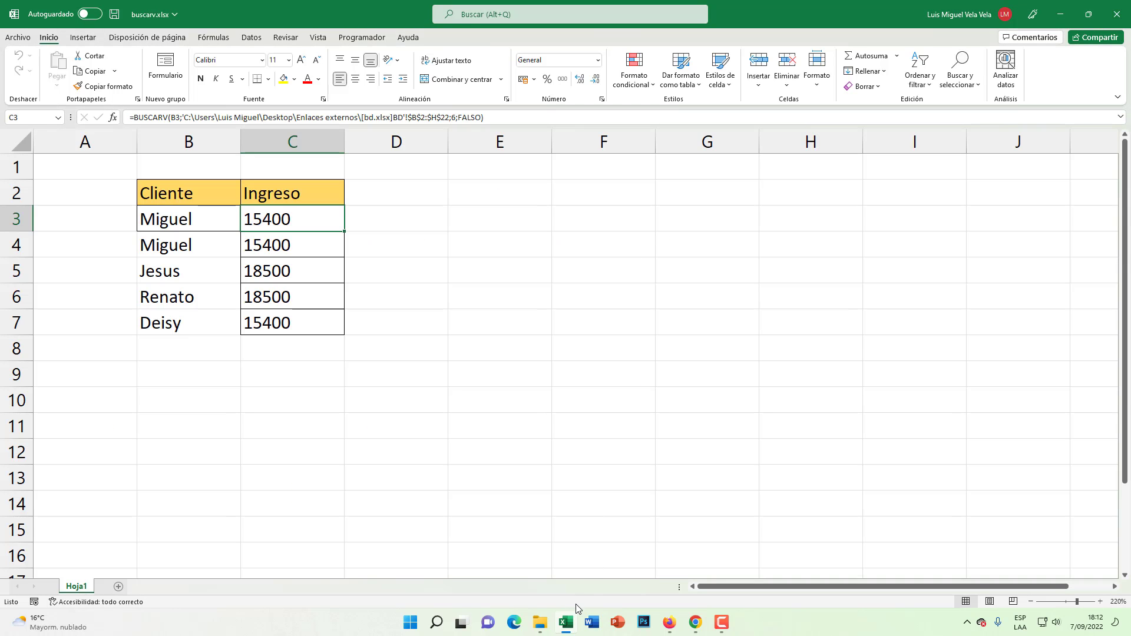
key(super+d)
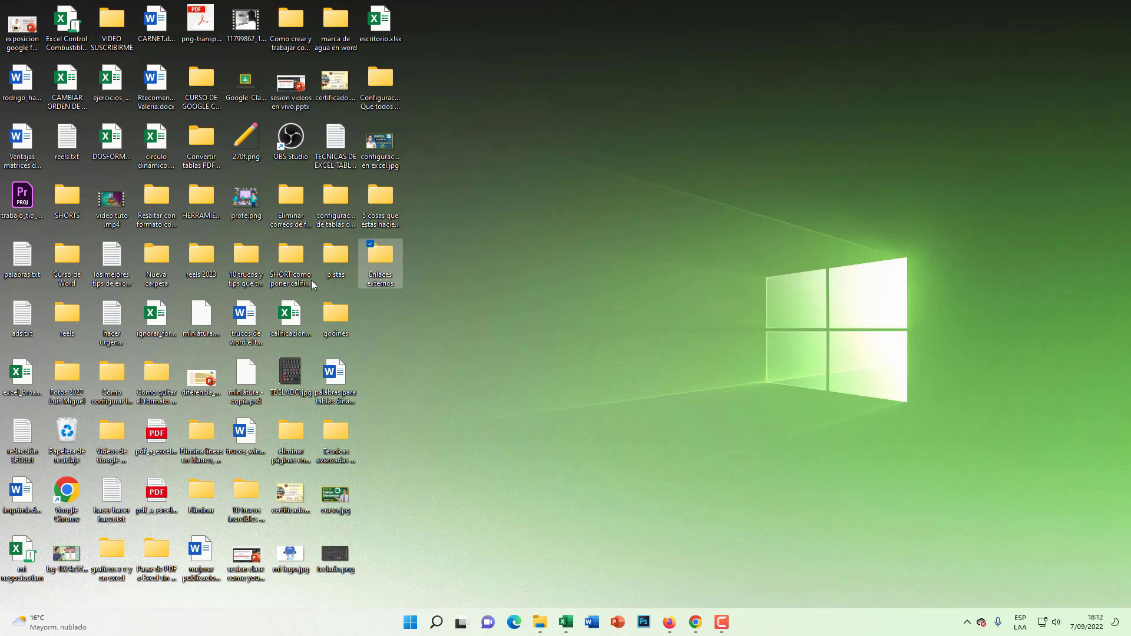
Delete bd.xlsx from the Enlaces externos folder and return to buscarv.xlsx.
double_click(390, 270)
double_click(593, 104)
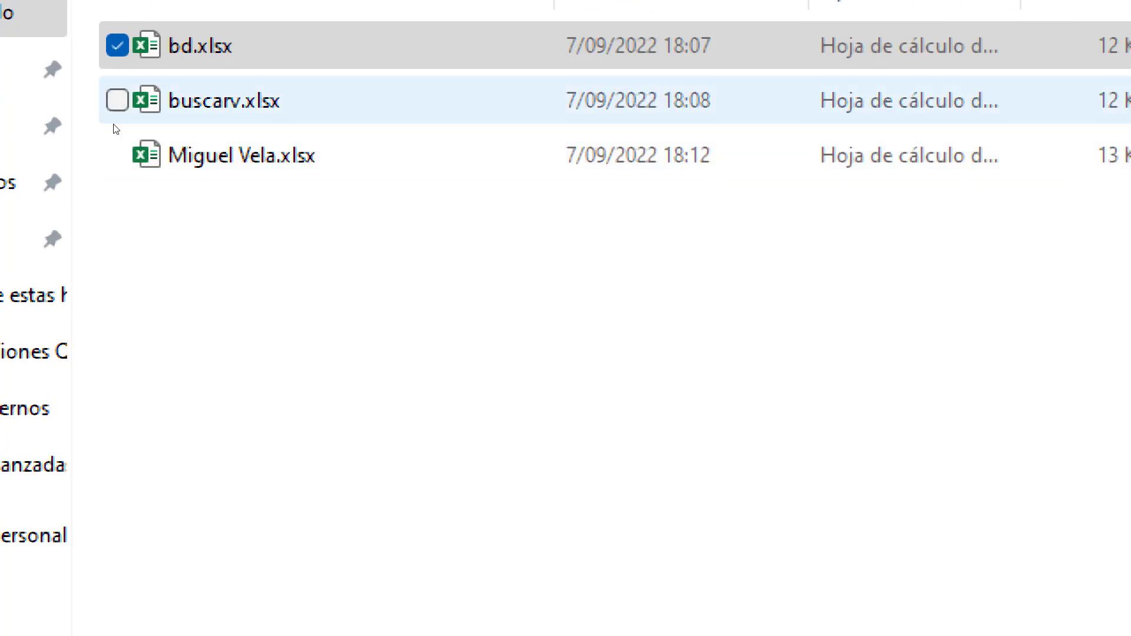
click(141, 122)
click(134, 104)
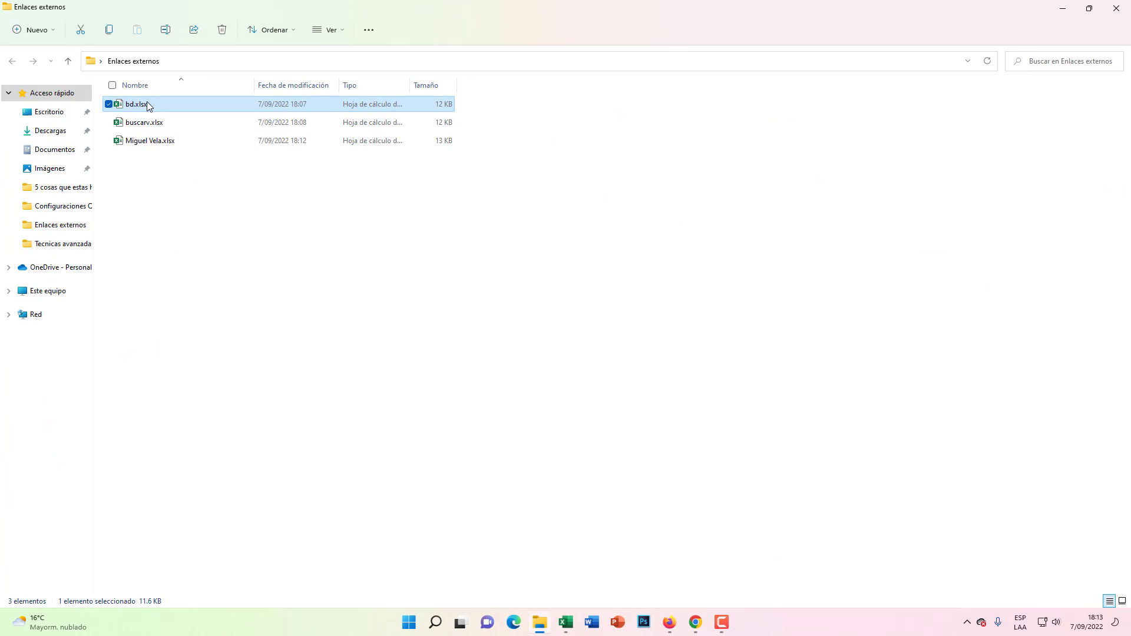
key(Delete)
right_click(326, 235)
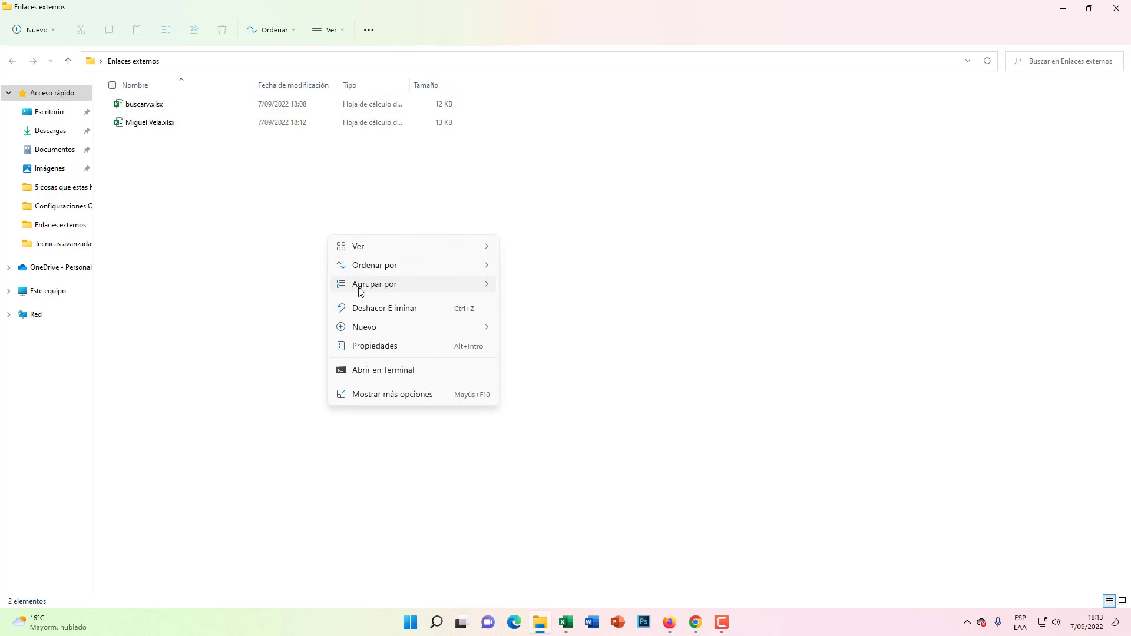
click(333, 169)
click(575, 622)
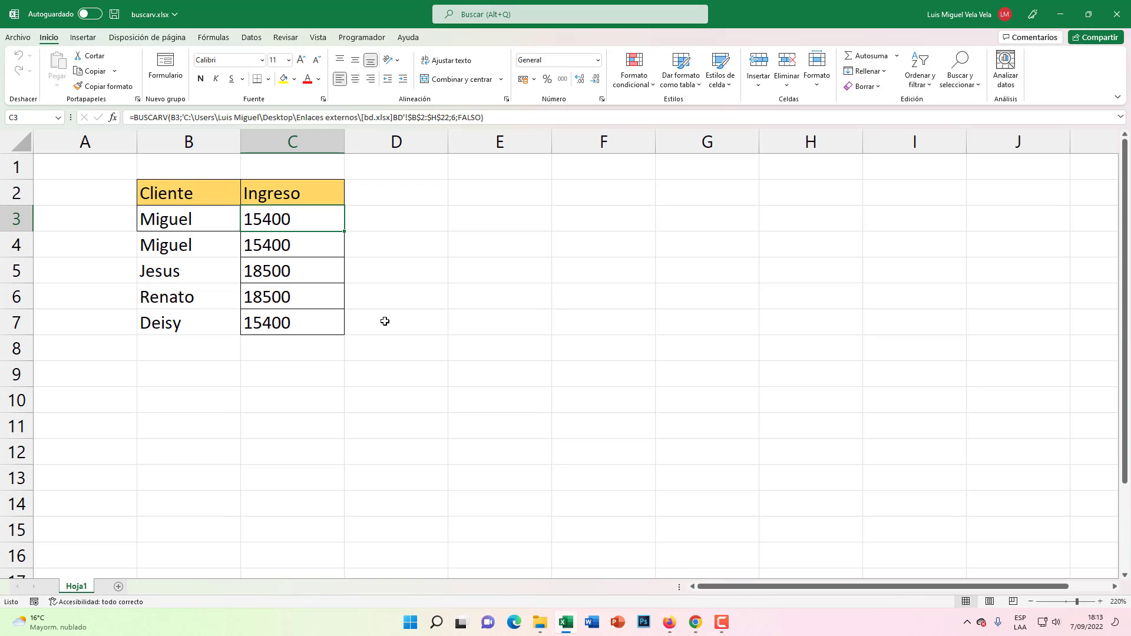
Re-commit C3's BUSCARV formula and dismiss the file dialog for the missing bd.xlsx.
click(261, 251)
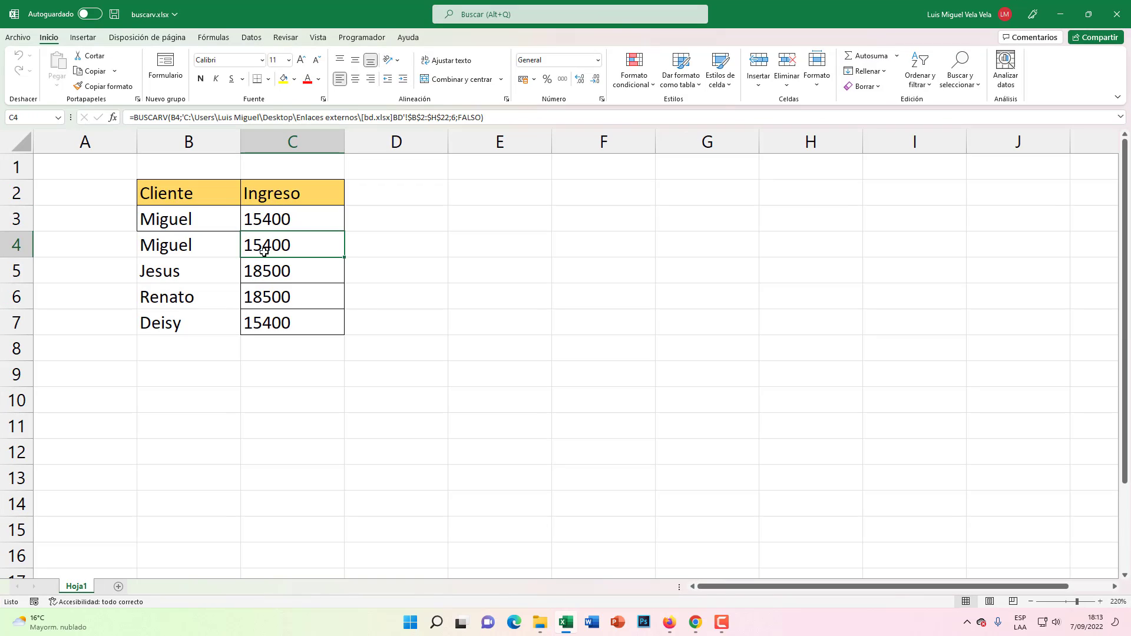
click(292, 223)
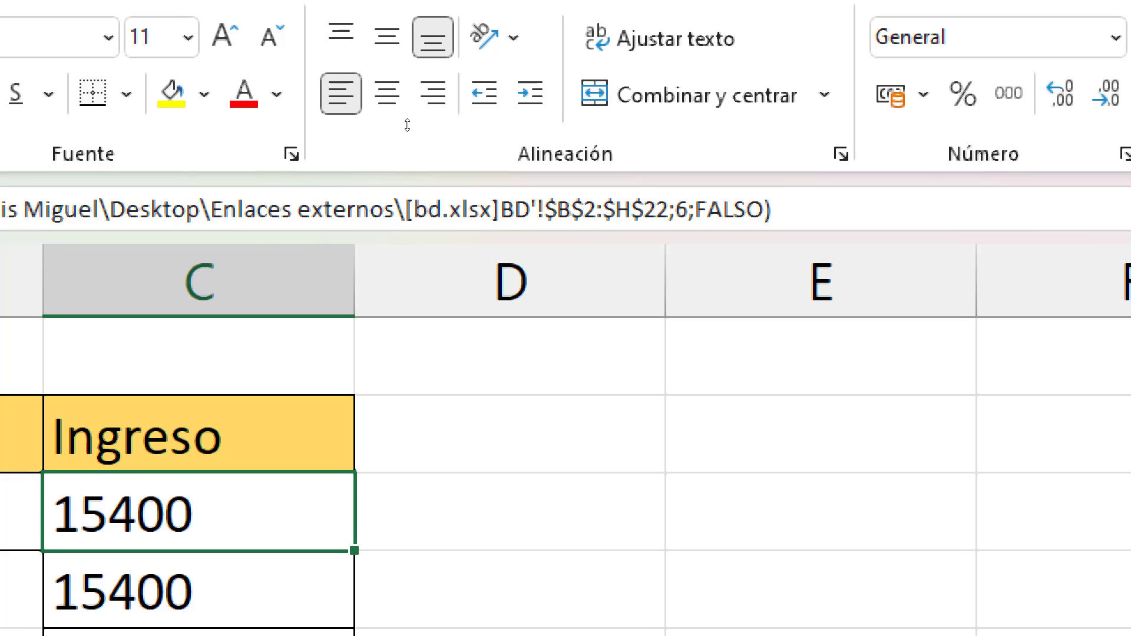
click(403, 117)
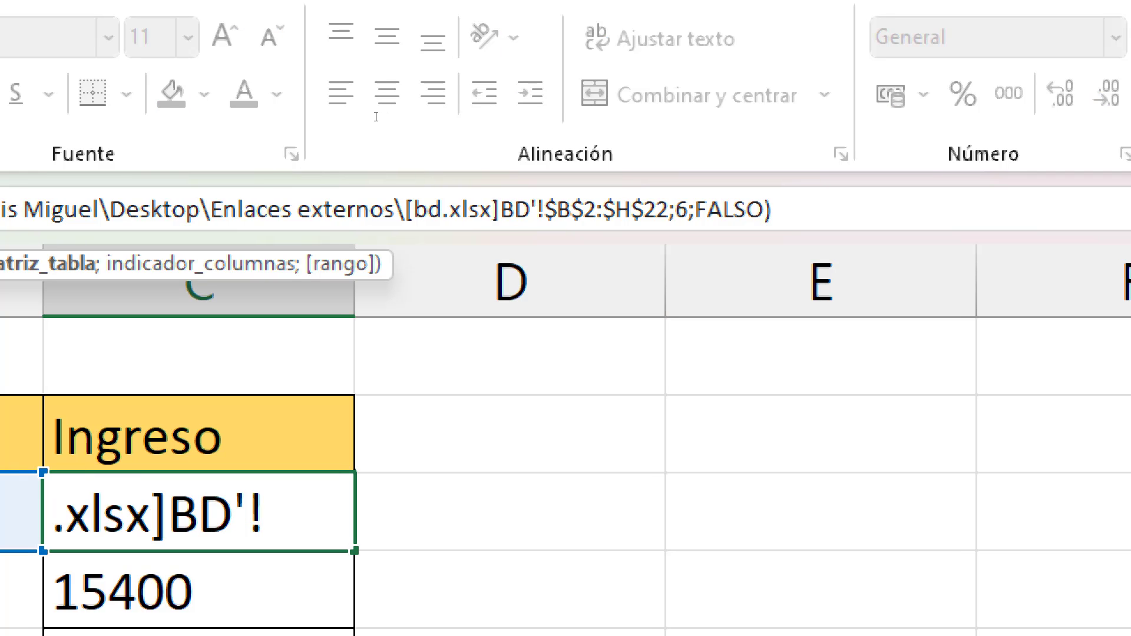
key(shift+Left)
key(shift+Left)
key(Right)
key(Return)
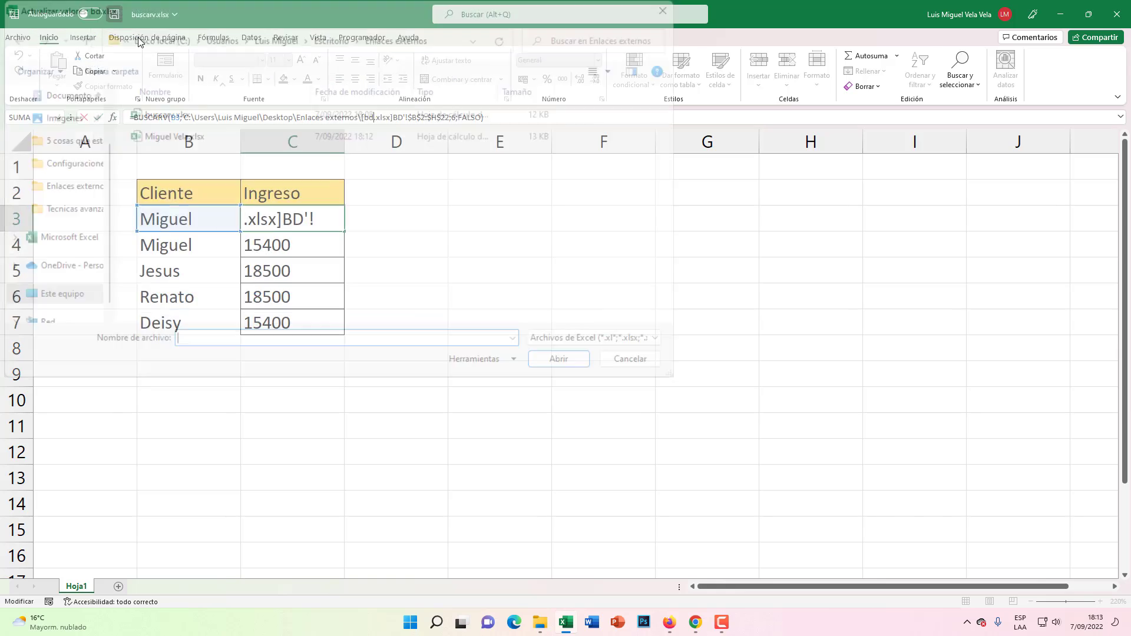
key(Escape)
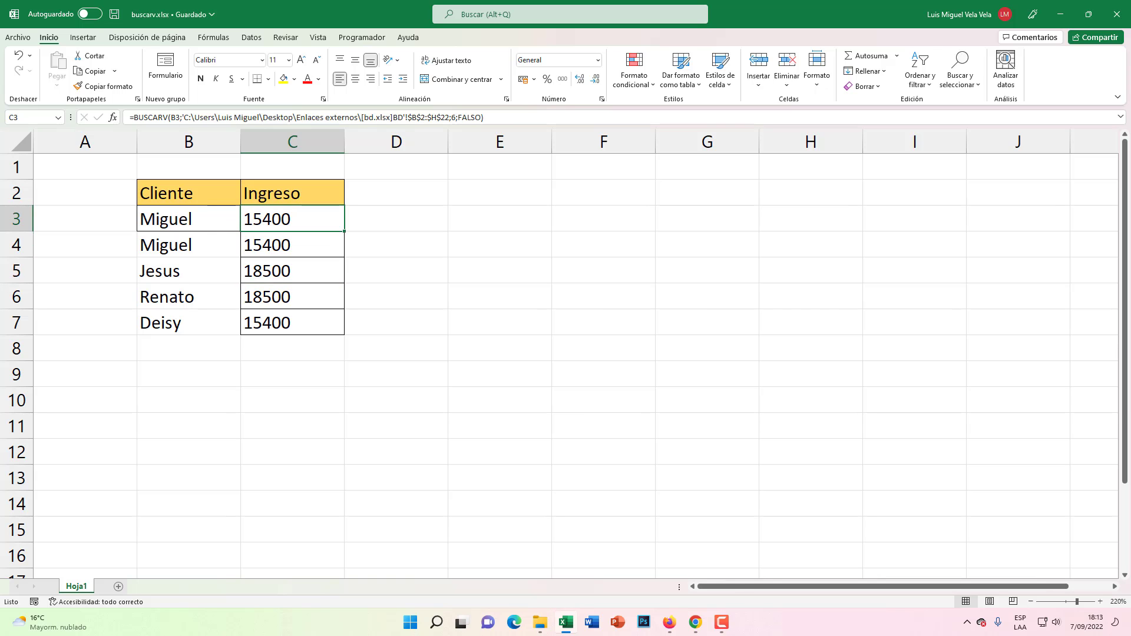
Close and reopen buscarv.xlsx, choosing Actualizar then Continuar on the links warning.
click(1116, 14)
double_click(144, 104)
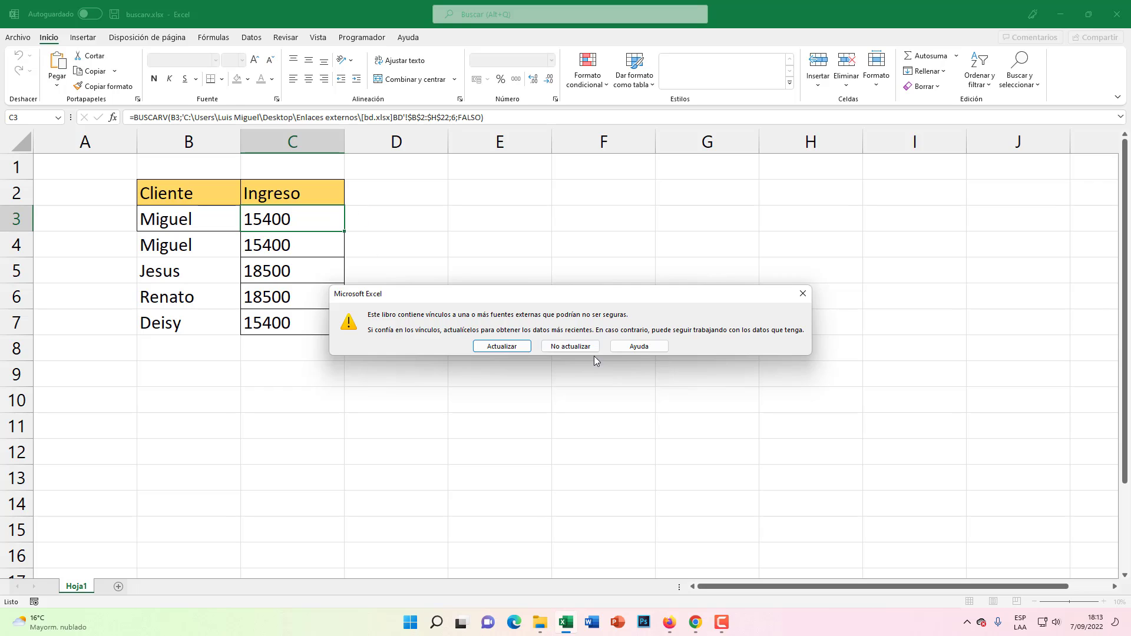
drag(523, 302, 518, 254)
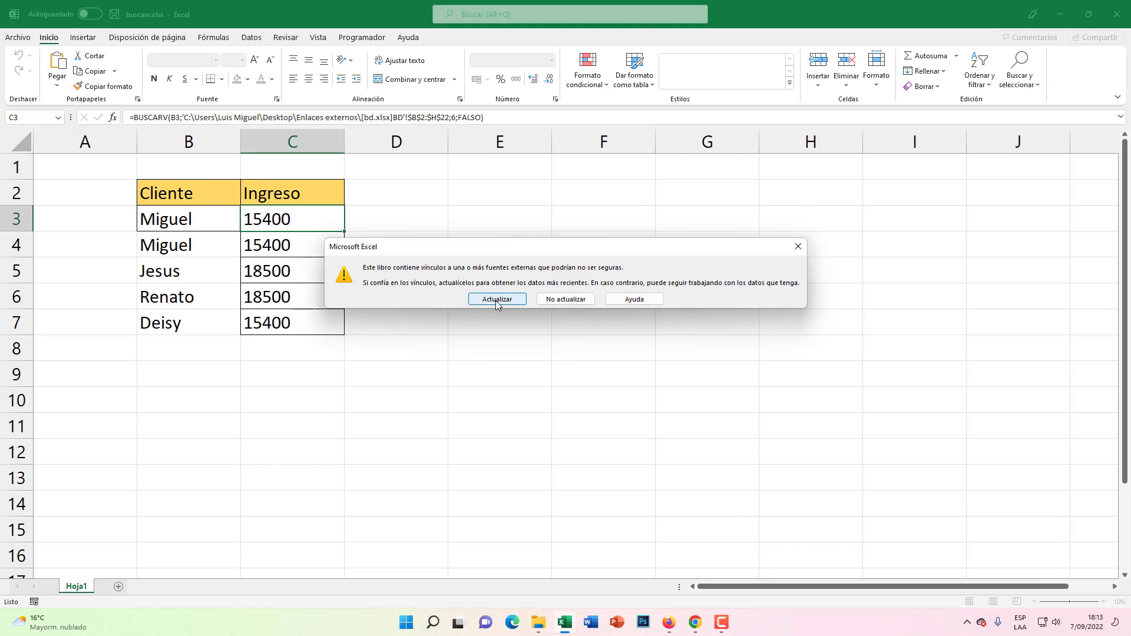
click(497, 299)
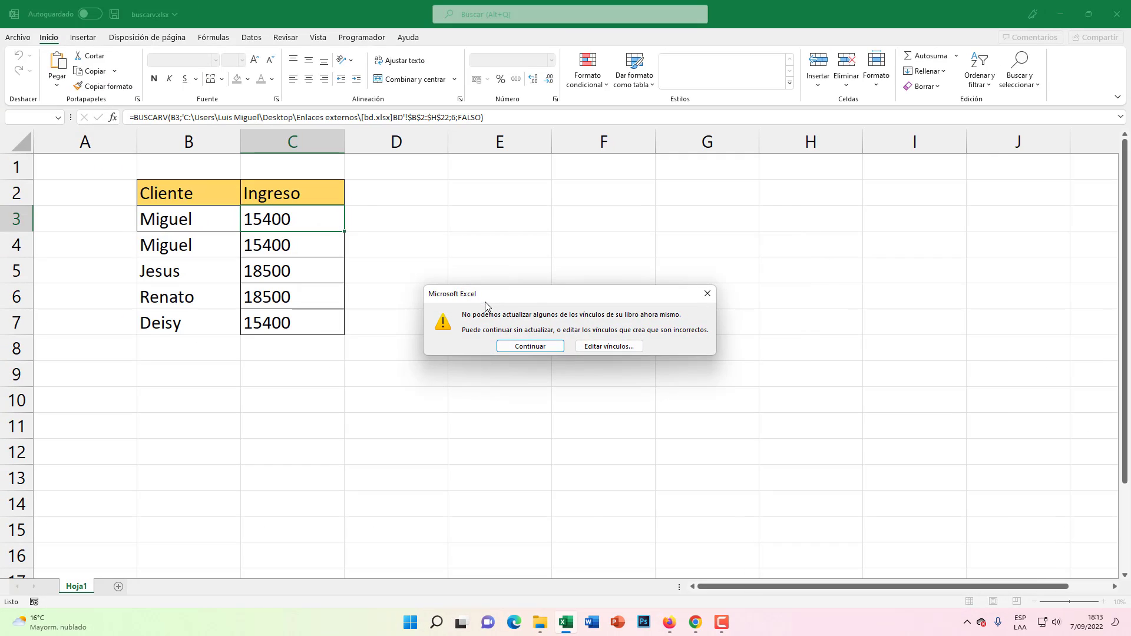
click(548, 353)
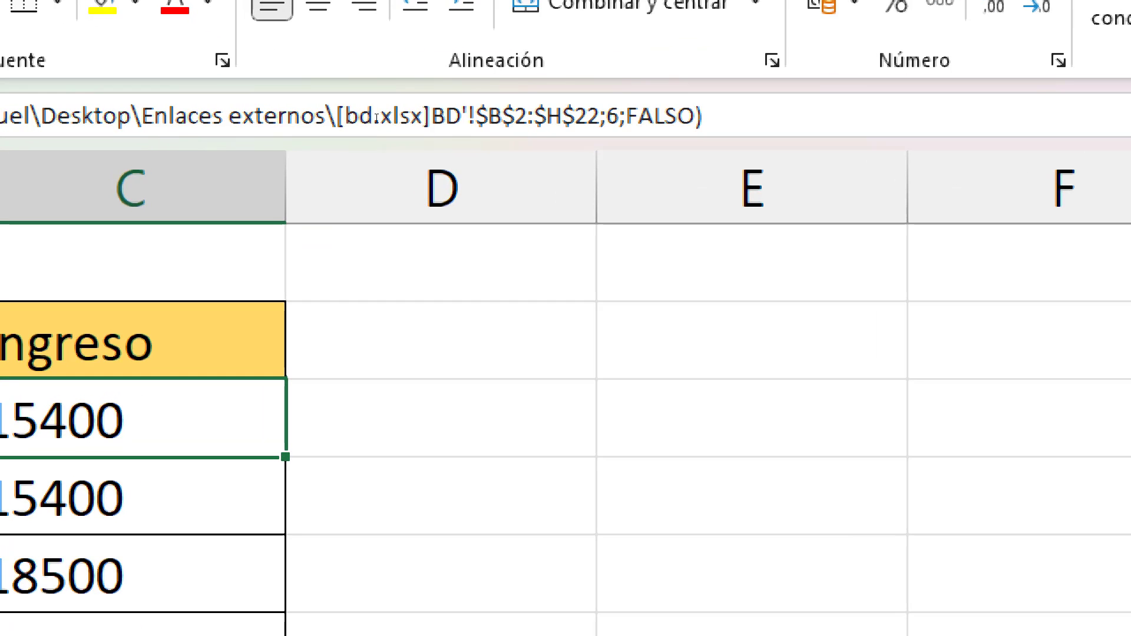
Examine the bd file name in C3's formula without changing it.
drag(375, 118, 347, 119)
click(373, 121)
key(Escape)
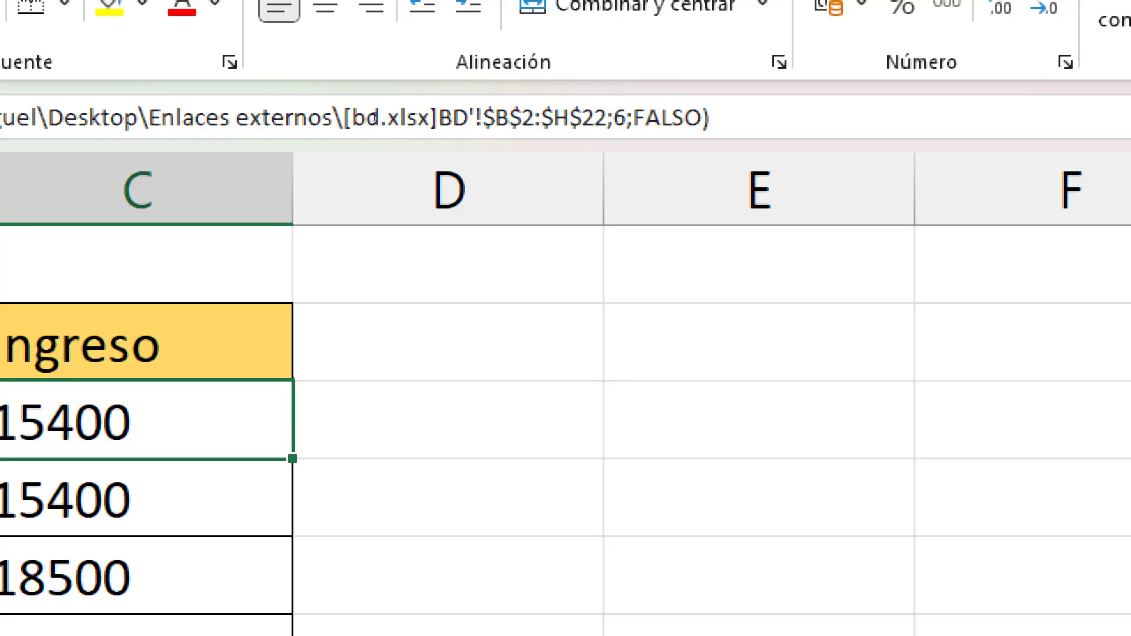
drag(374, 117, 352, 117)
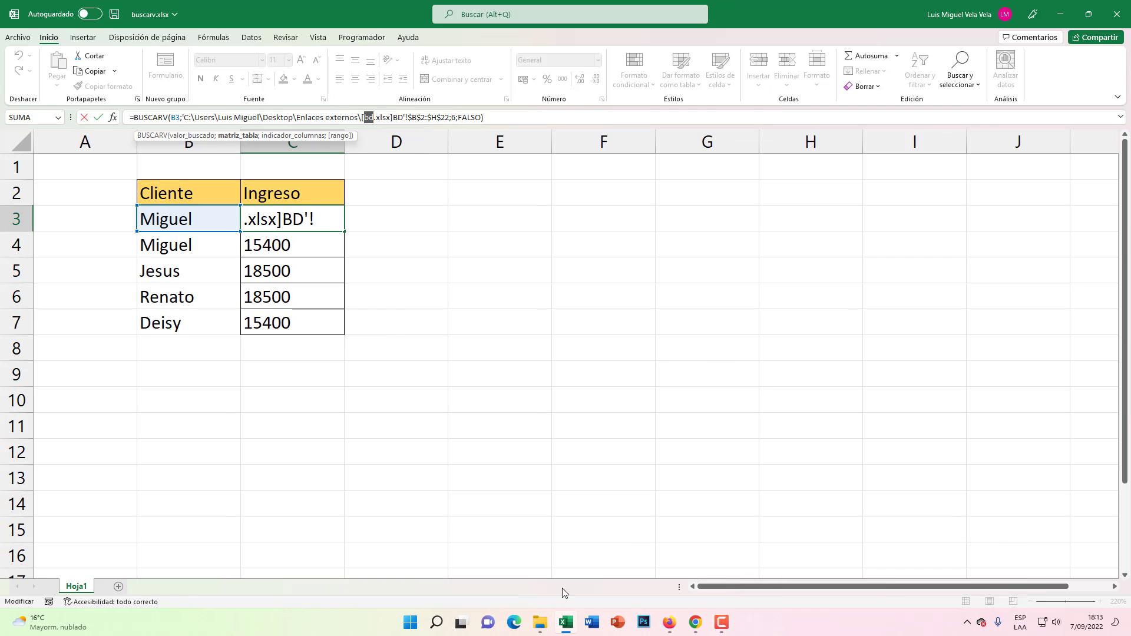
click(541, 622)
click(171, 122)
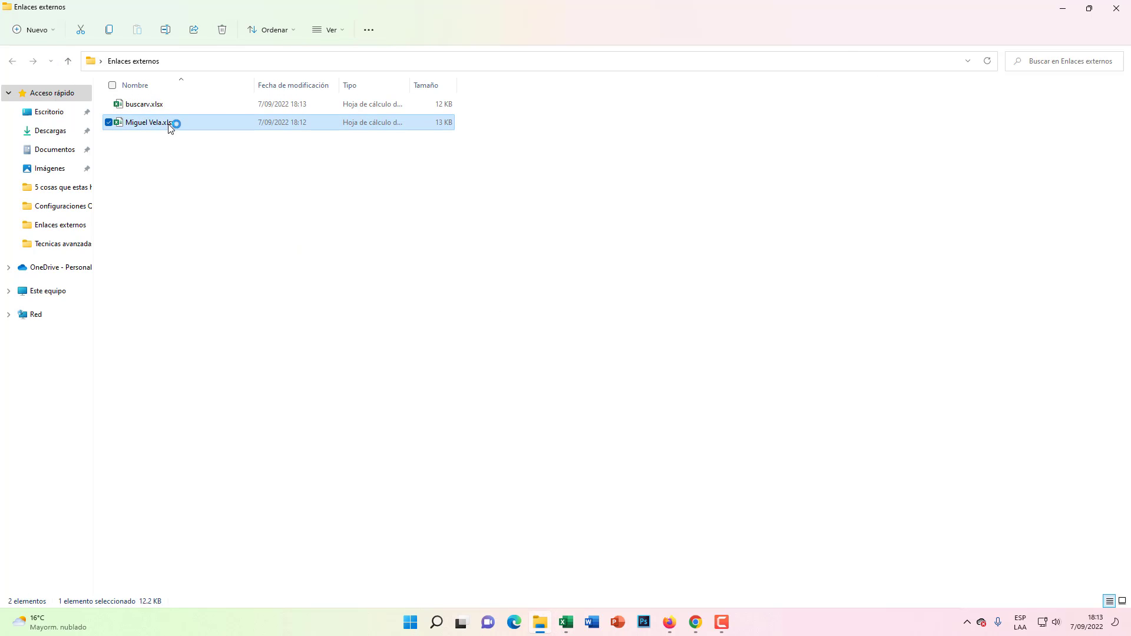
key(alt+Tab)
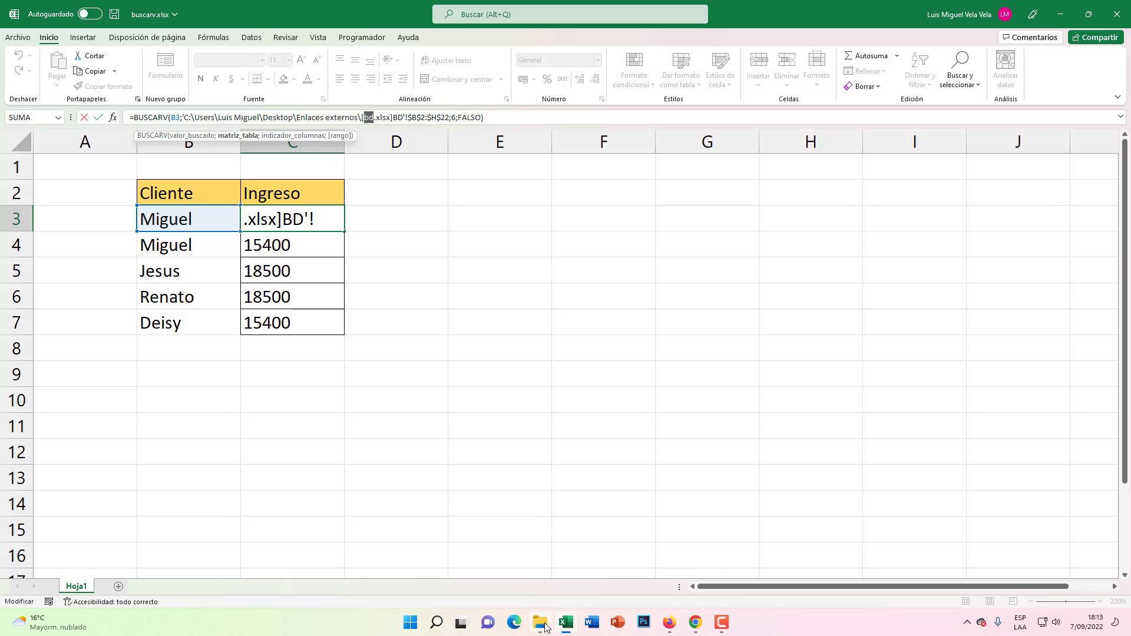
key(Return)
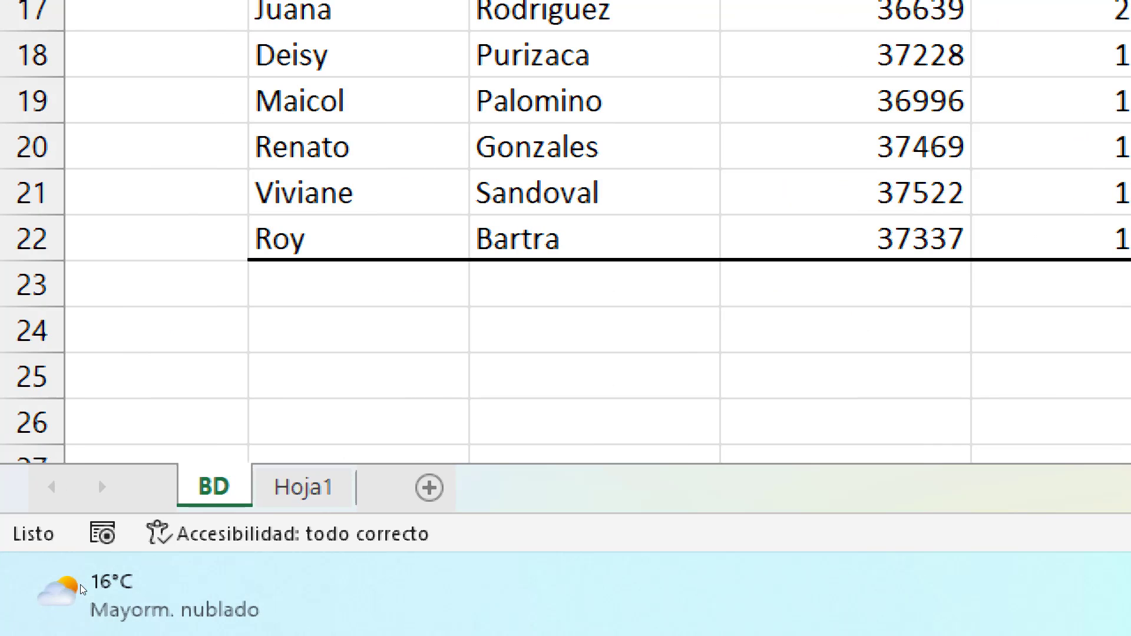
Rename the BD sheet to BASE DE DATOS and save the workbook.
double_click(71, 588)
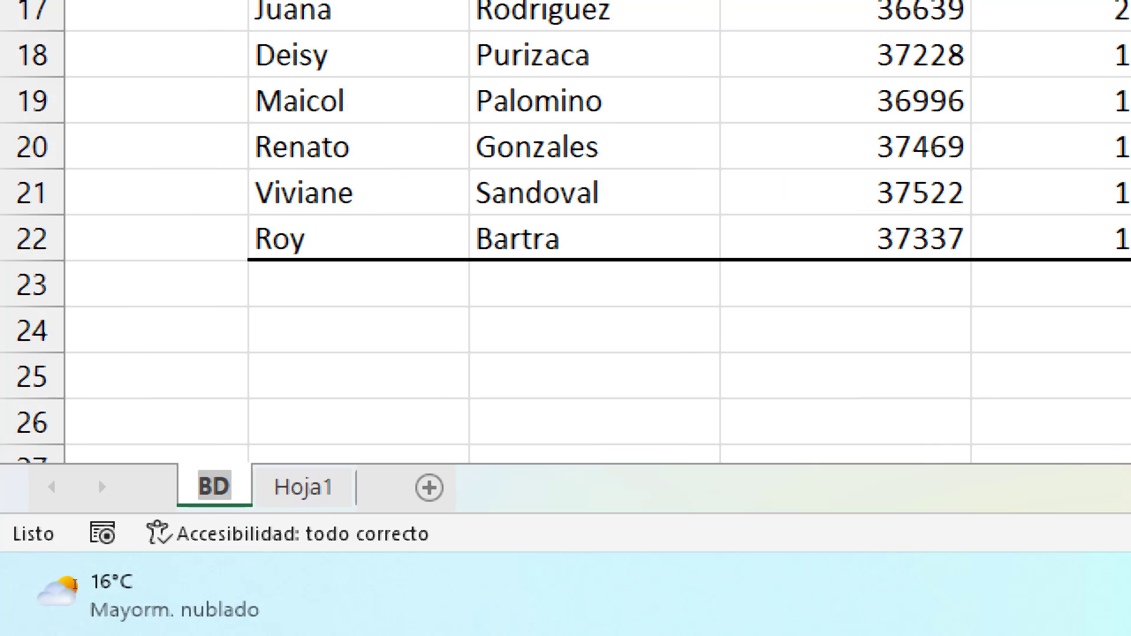
text(BASE DE DATOS)
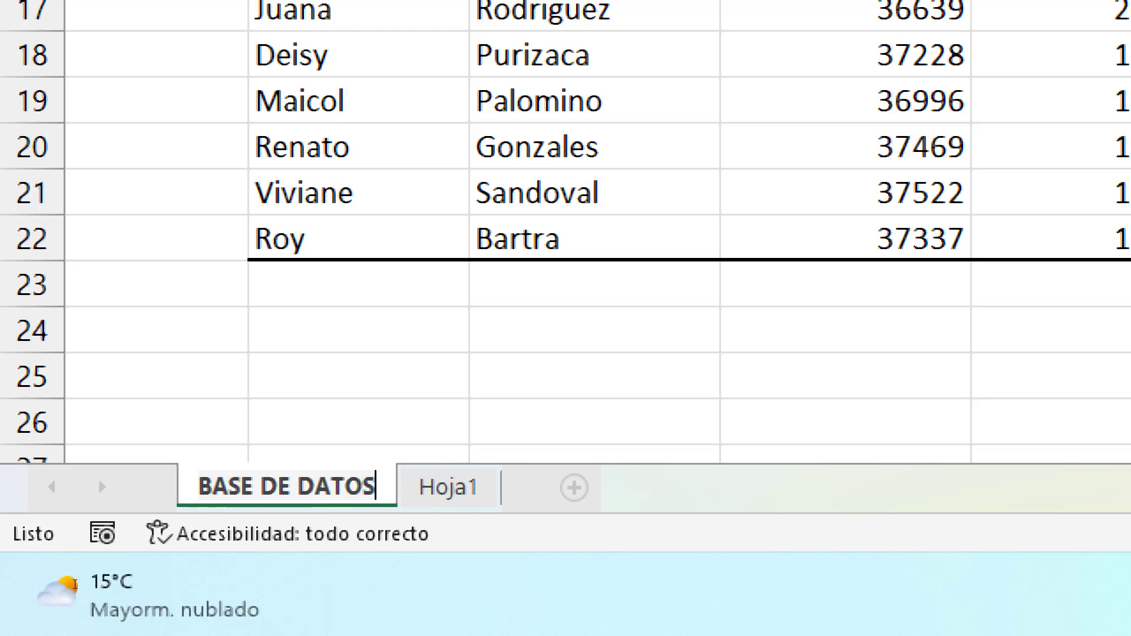
key(Return)
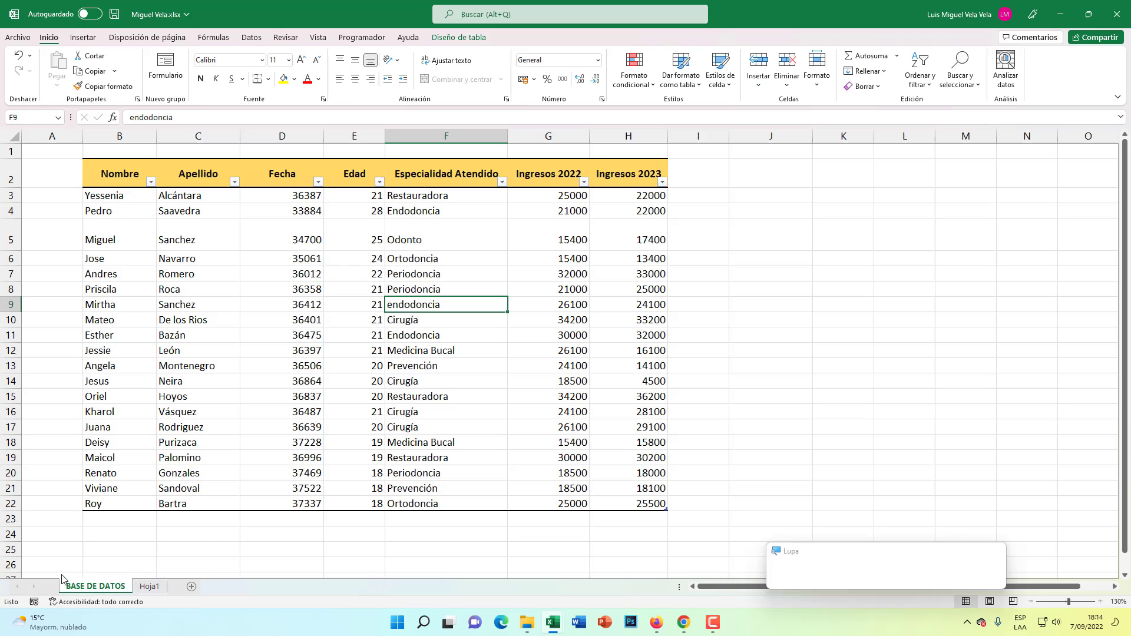
click(116, 16)
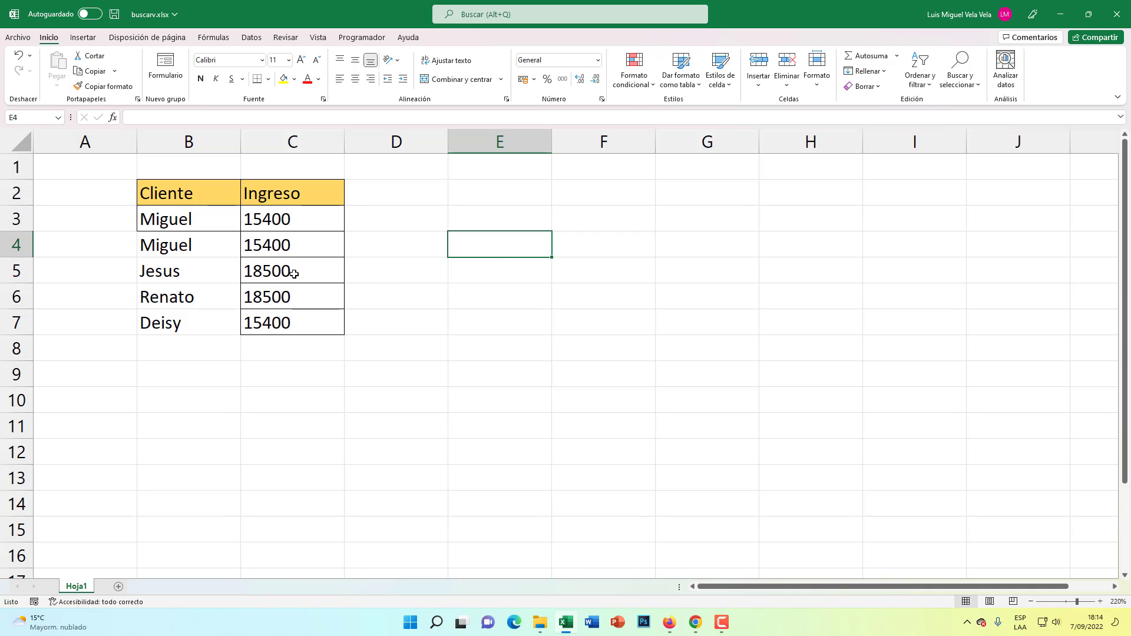
click(294, 273)
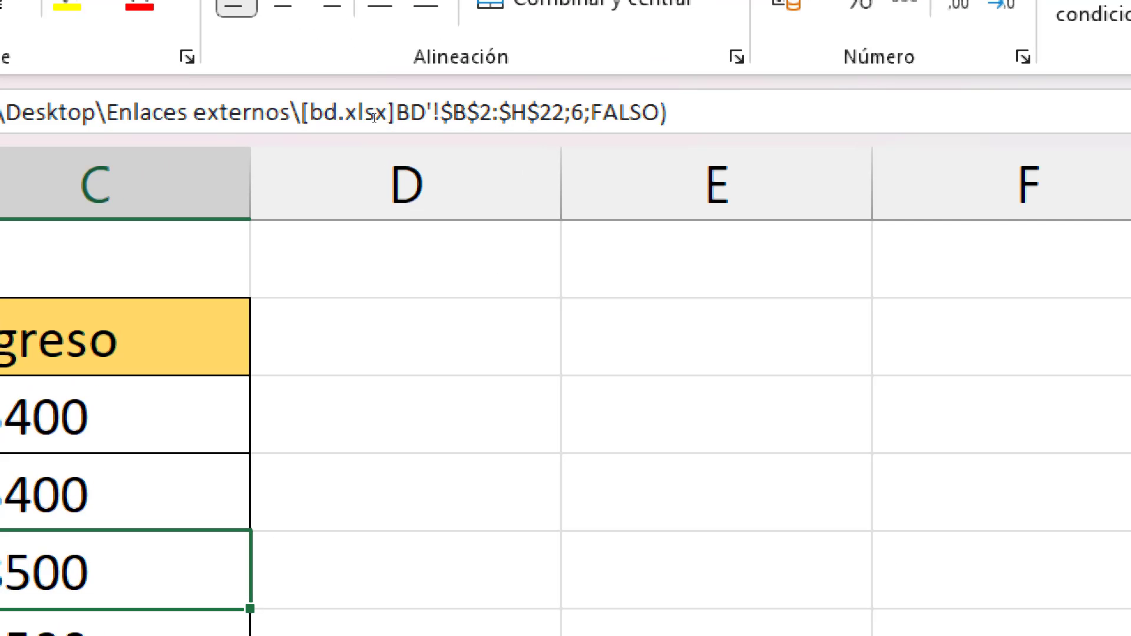
Cancel the C5 formula edit, select C3, and glance at the Enlaces externos folder.
drag(339, 114, 310, 114)
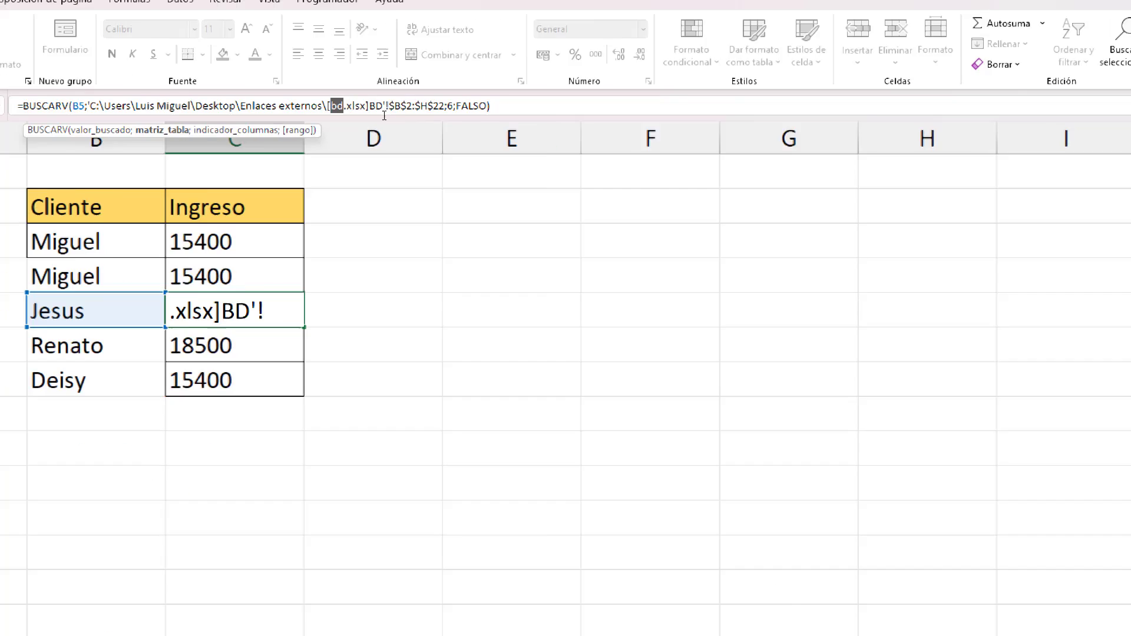
key(Escape)
click(111, 418)
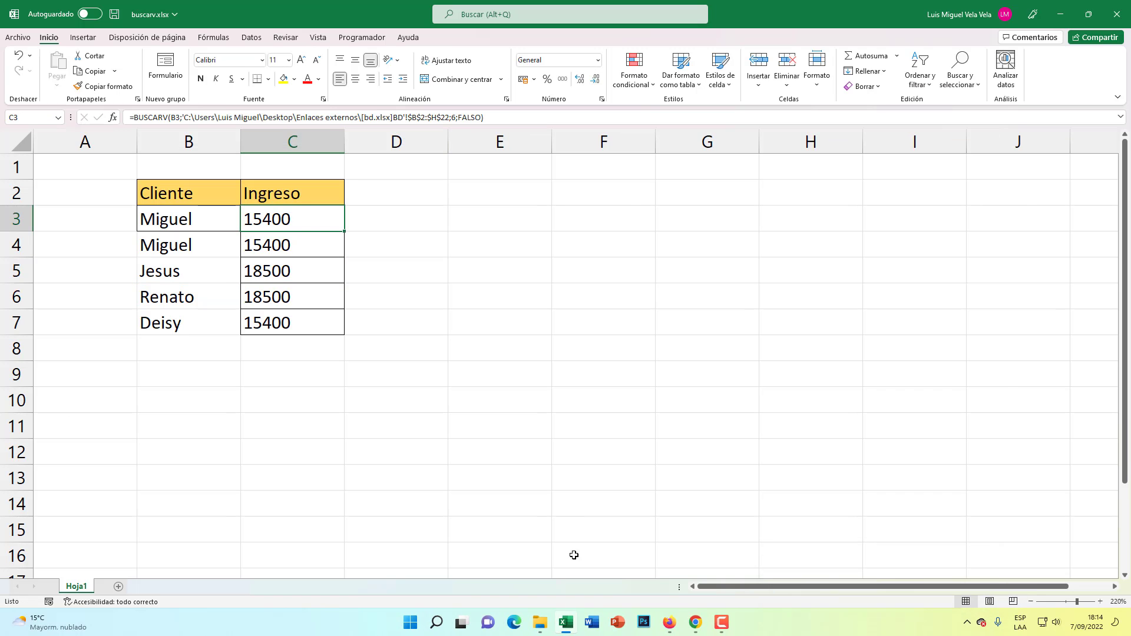
click(540, 623)
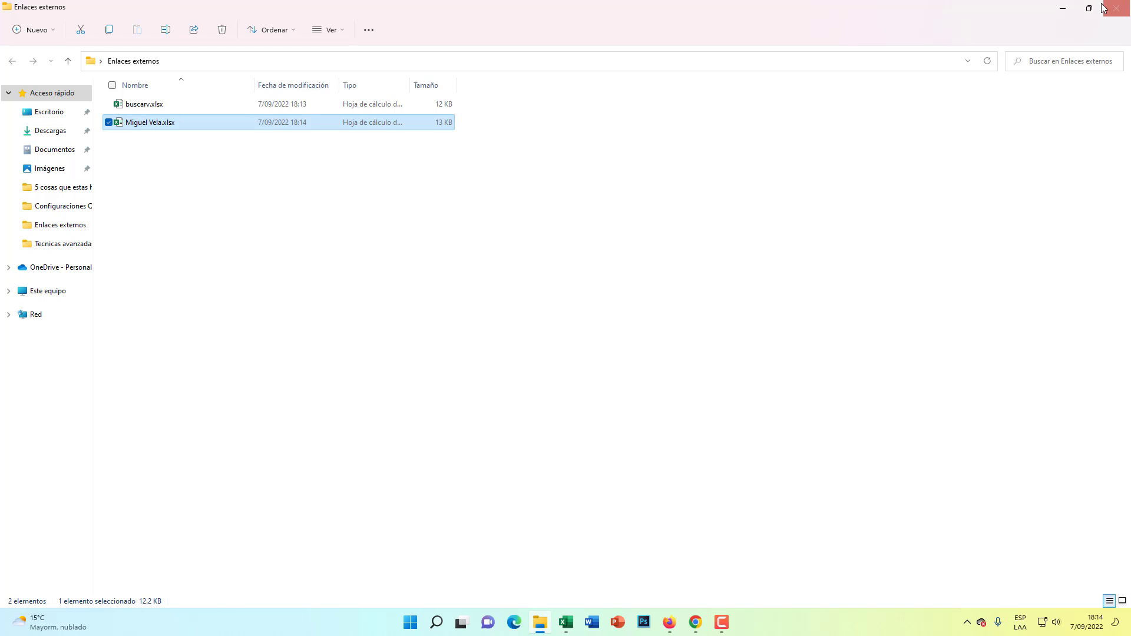
click(1061, 9)
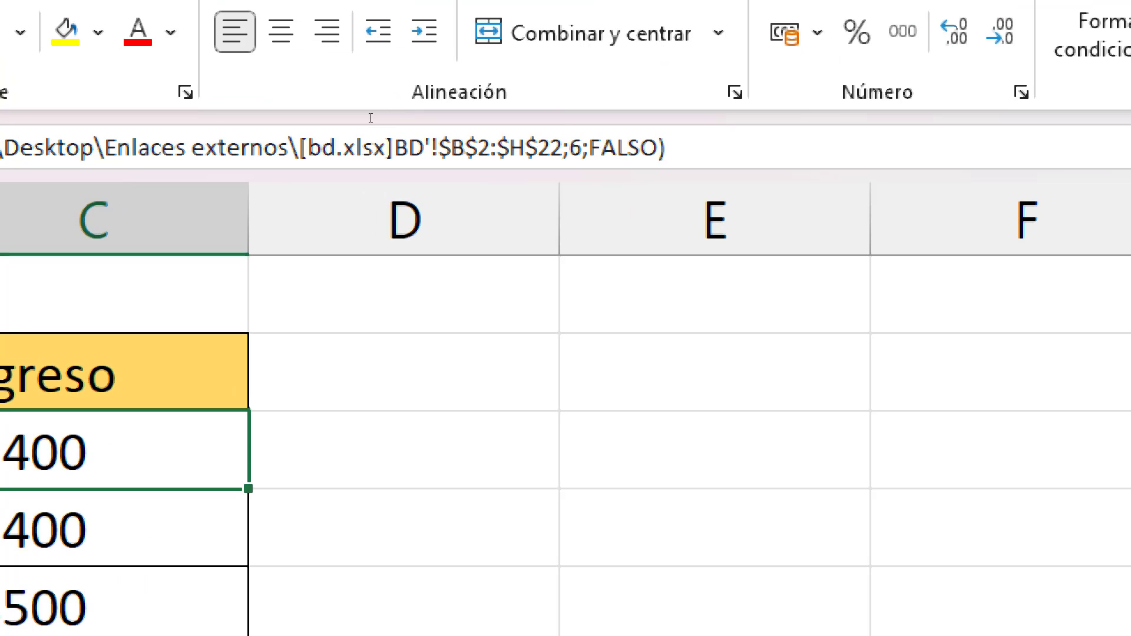
click(323, 147)
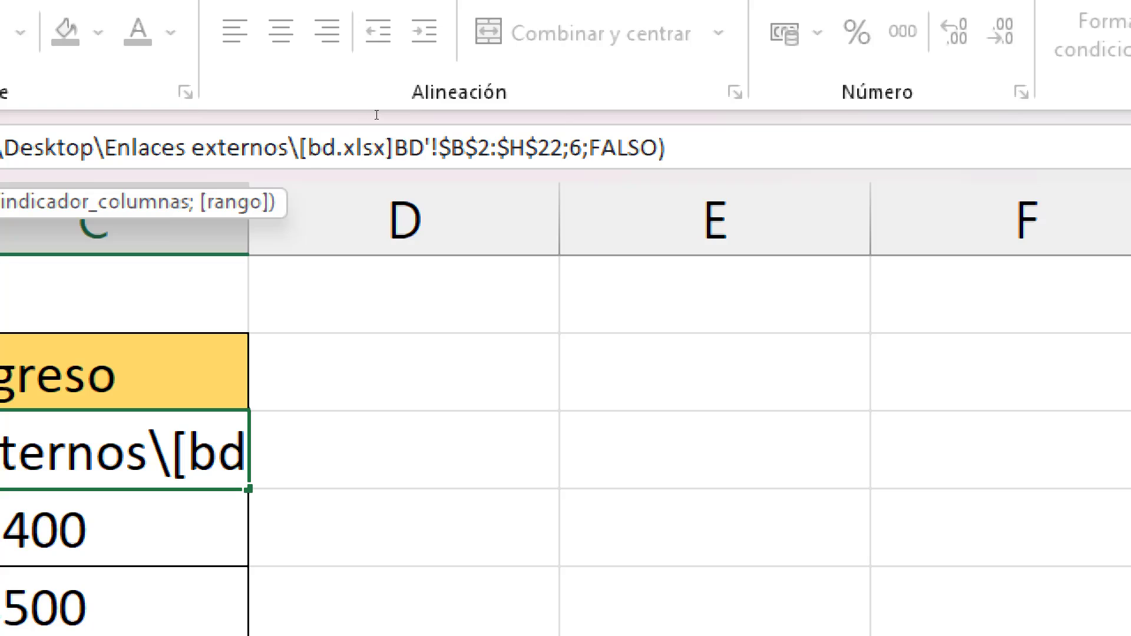
drag(337, 147, 308, 148)
text(Miguel Vela)
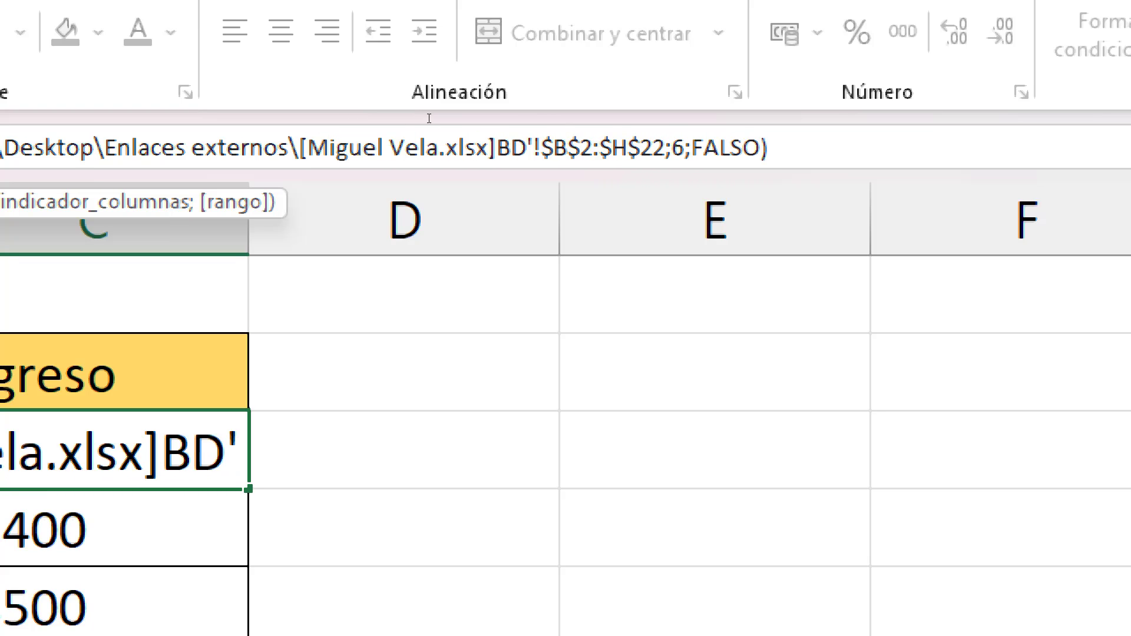
key(shift+Left)
key(shift+Left)
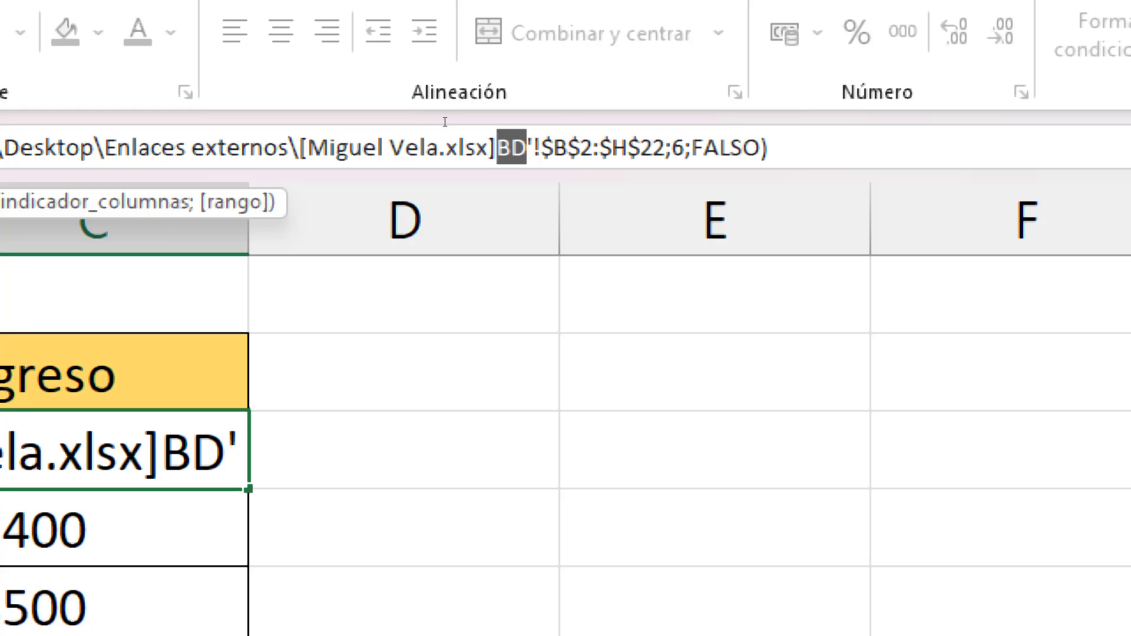
text(Base de datos)
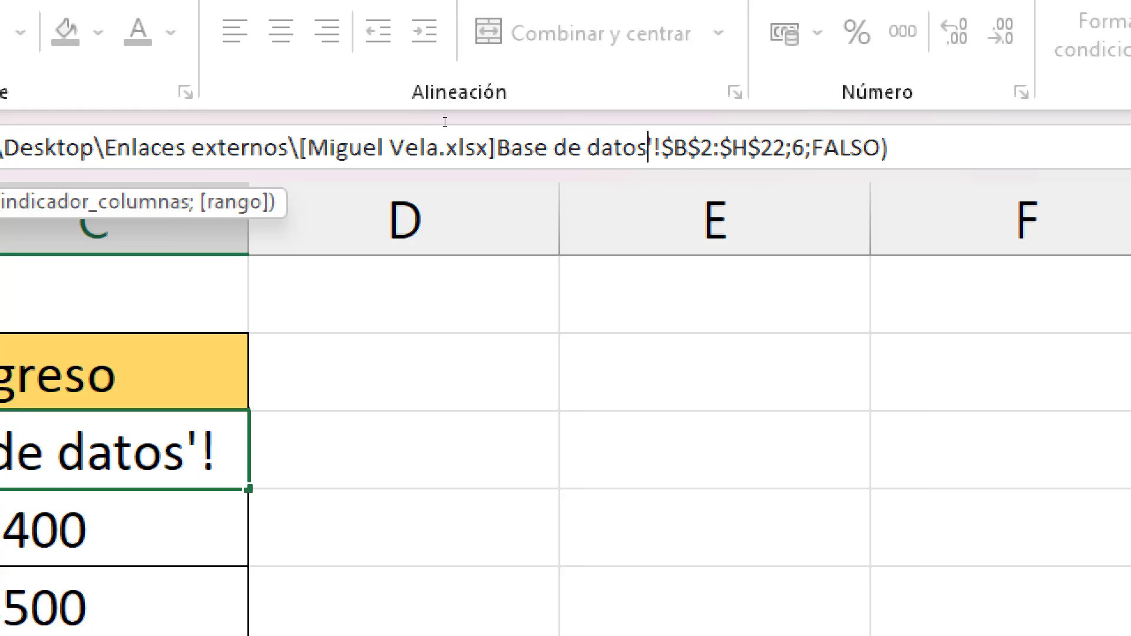
key(shift+Left)
key(shift+Left)
key(shift+Left)
key(shift+Left)
key(shift+Left)
key(shift+Left)
key(shift+Left)
key(shift+Left)
key(shift+Left)
key(shift+Left)
key(shift+Left)
key(shift+Left)
key(shift+Left)
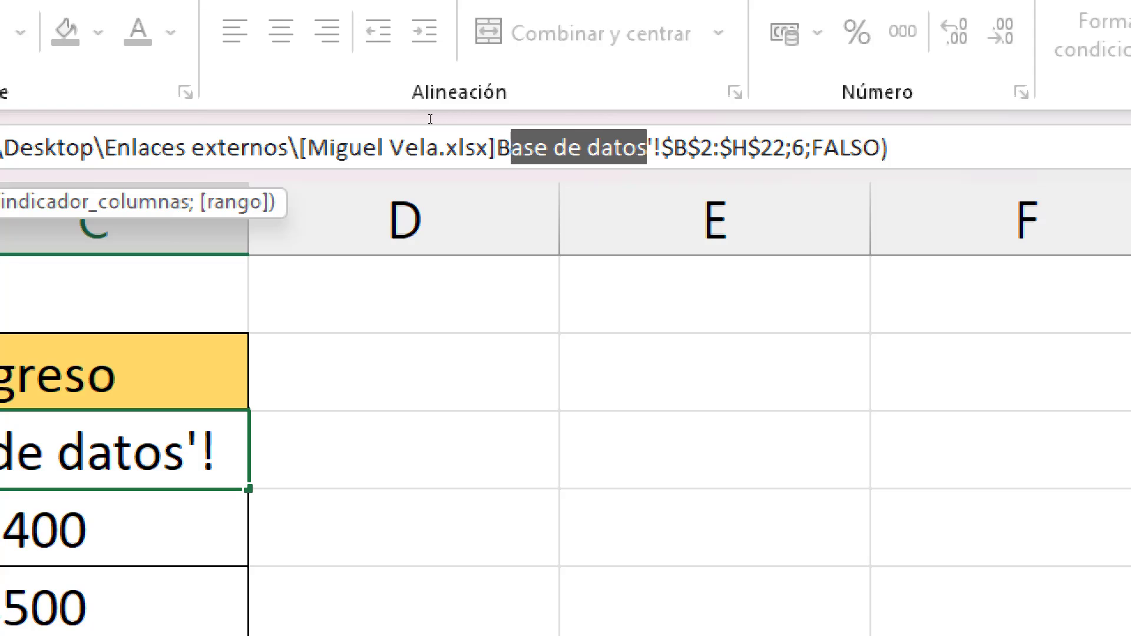
key(Left)
key(Left)
key(shift+Left)
key(shift+Left)
key(shift+Left)
key(shift+Left)
key(shift+Left)
key(shift+Left)
key(shift+Left)
key(shift+Left)
key(shift+Left)
key(shift+Left)
key(shift+Left)
key(shift+Left)
key(shift+Left)
key(shift+Left)
key(shift+Left)
key(shift+Left)
key(shift+Left)
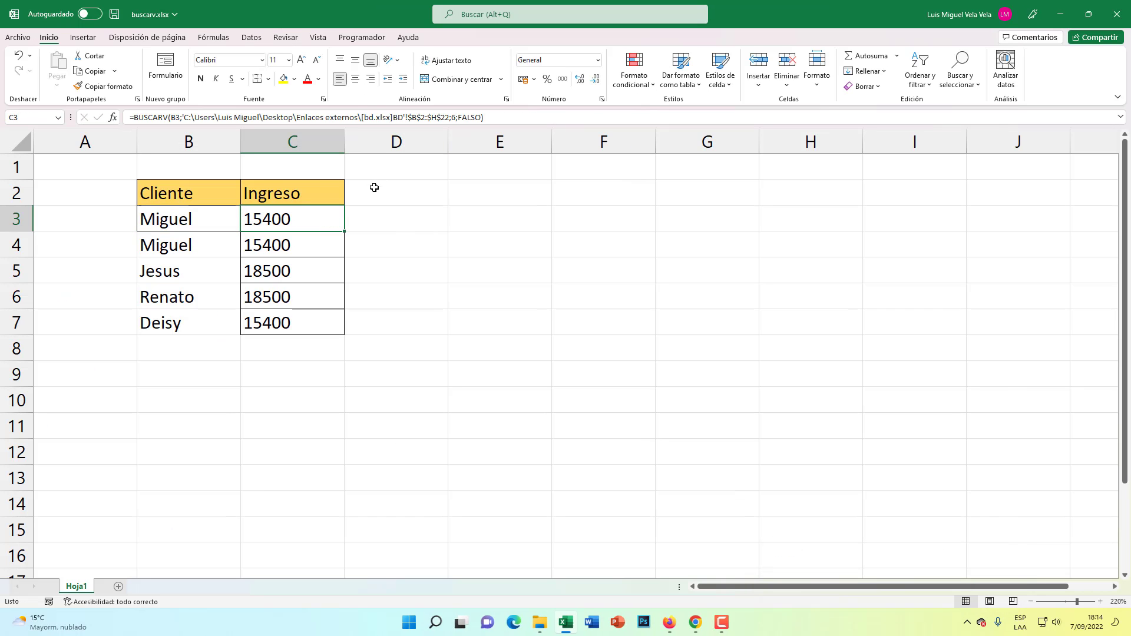
click(277, 247)
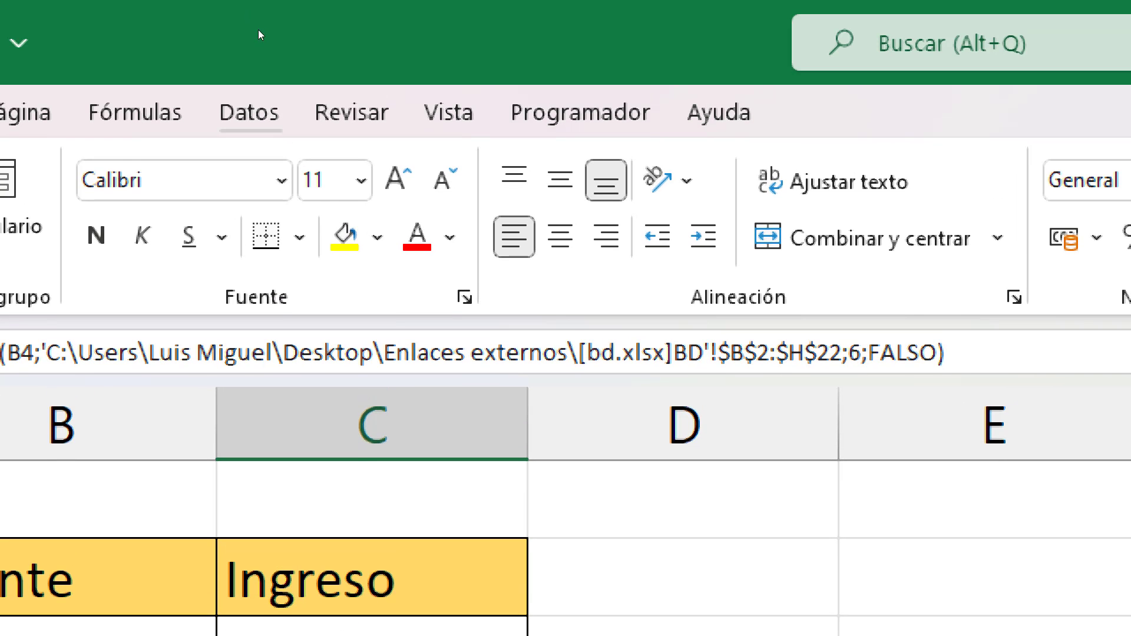
Open the workbook's external links and start changing the bd.xlsx source, browsing to Escritorio.
click(249, 112)
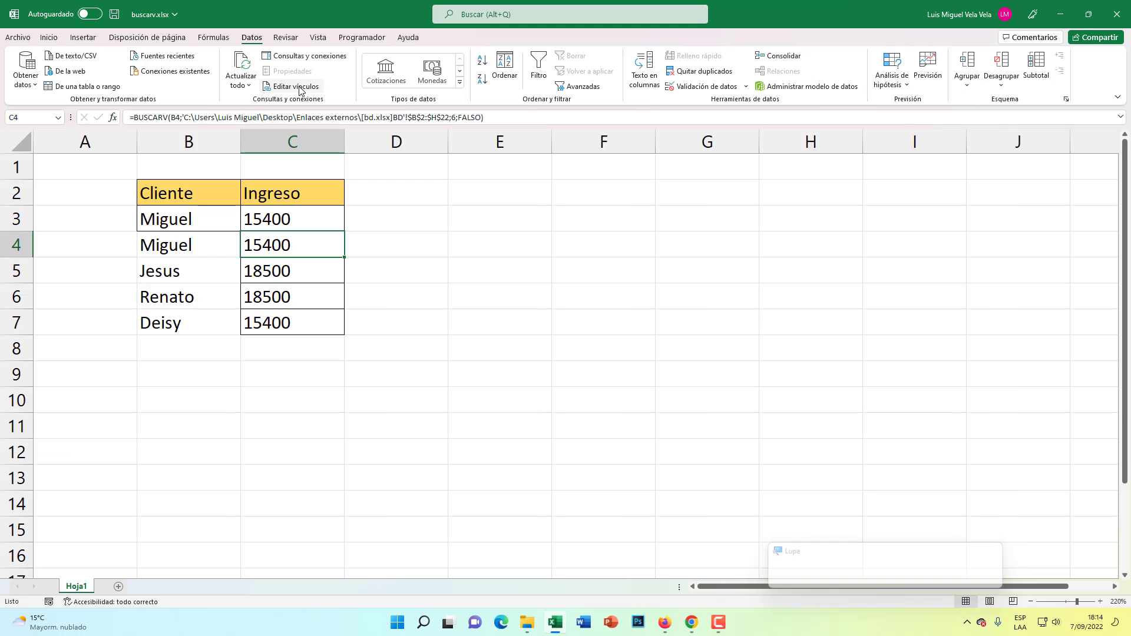
click(301, 90)
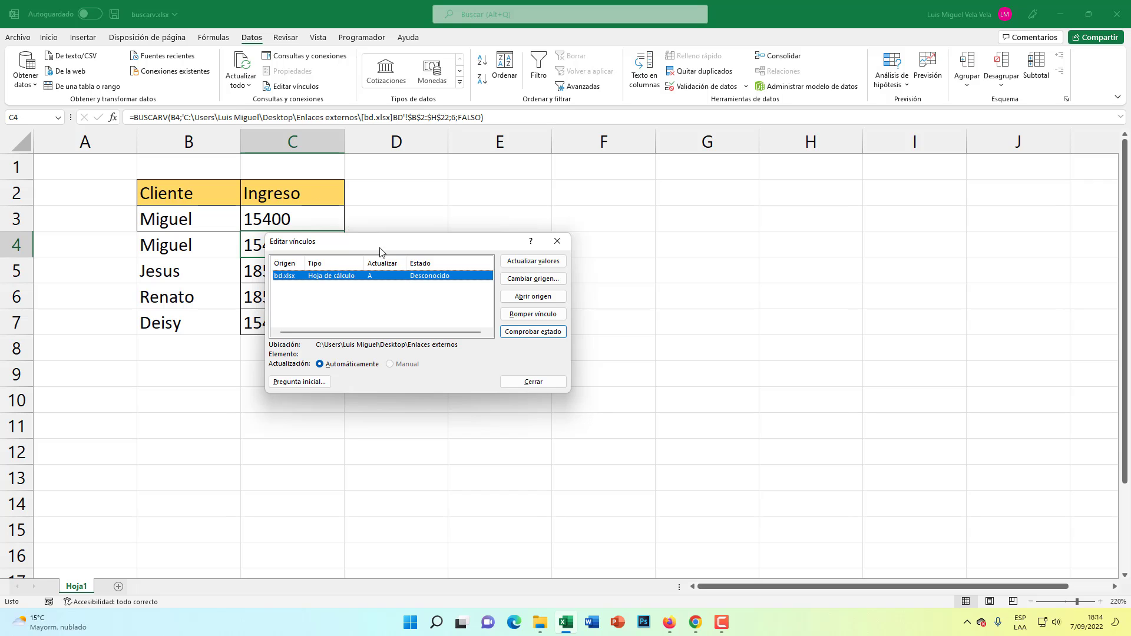
drag(383, 241, 500, 180)
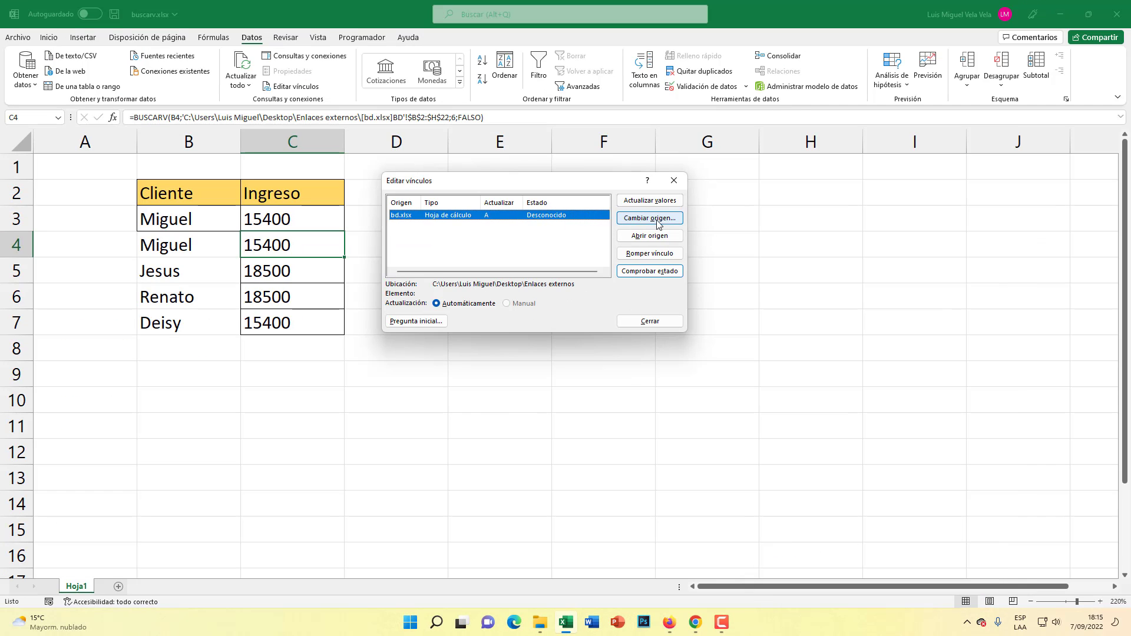
click(1062, 228)
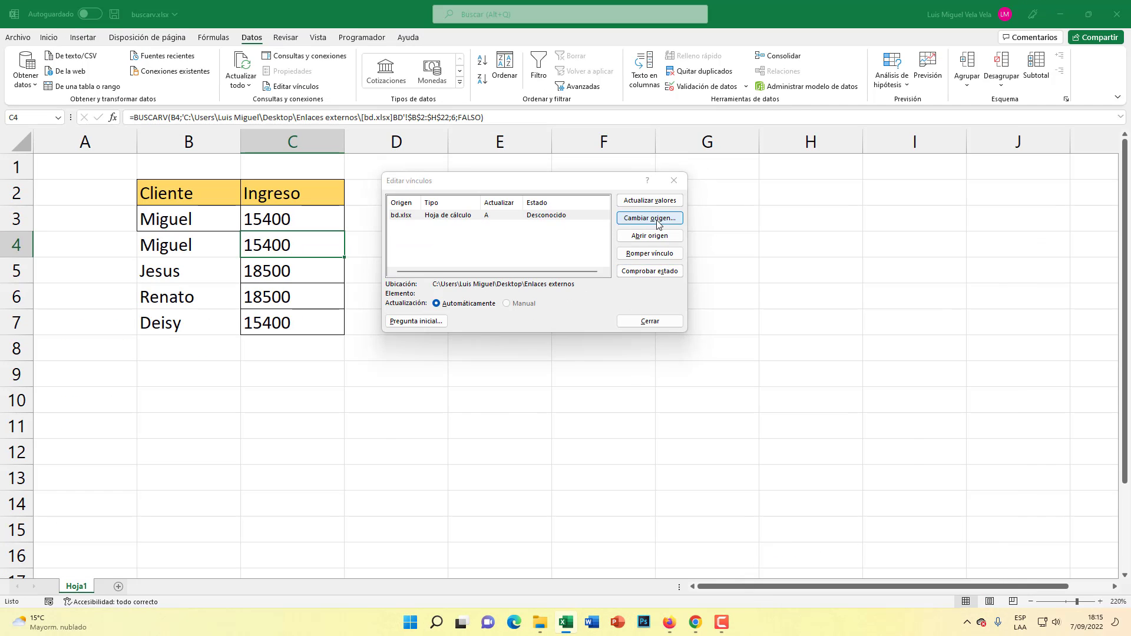
click(449, 120)
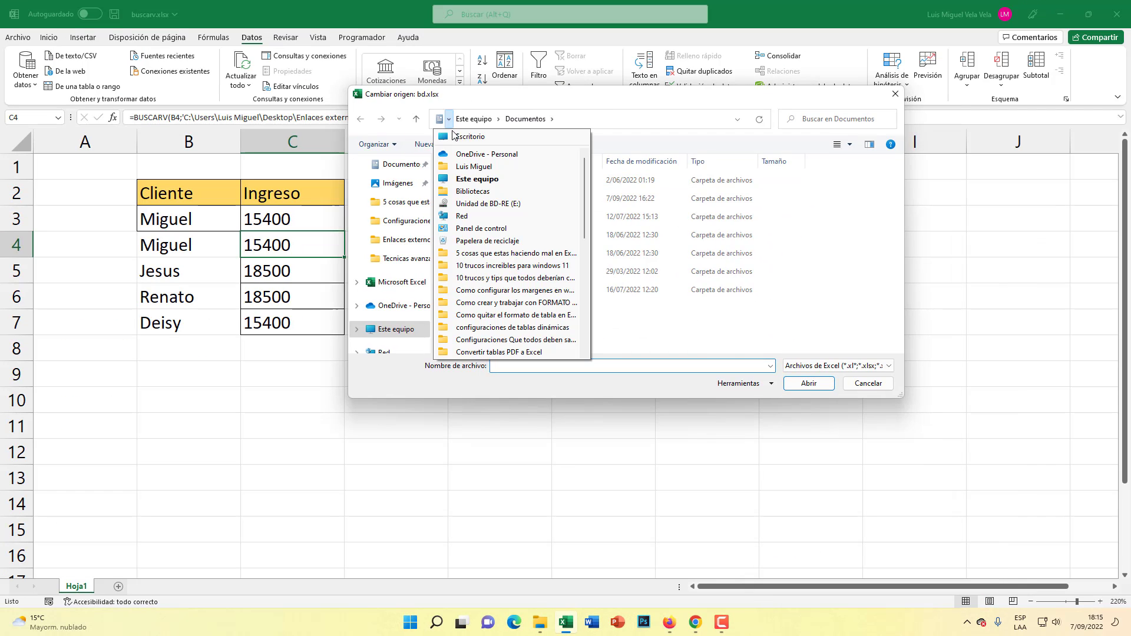
click(453, 135)
scroll(557, 268, down, 5)
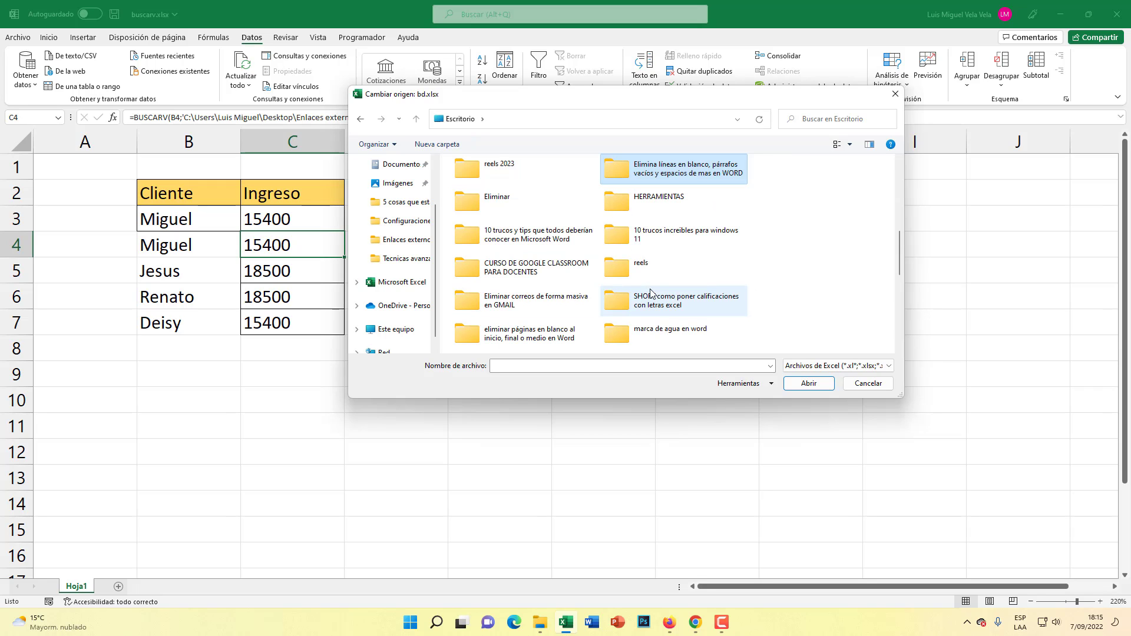
scroll(790, 287, down, 3)
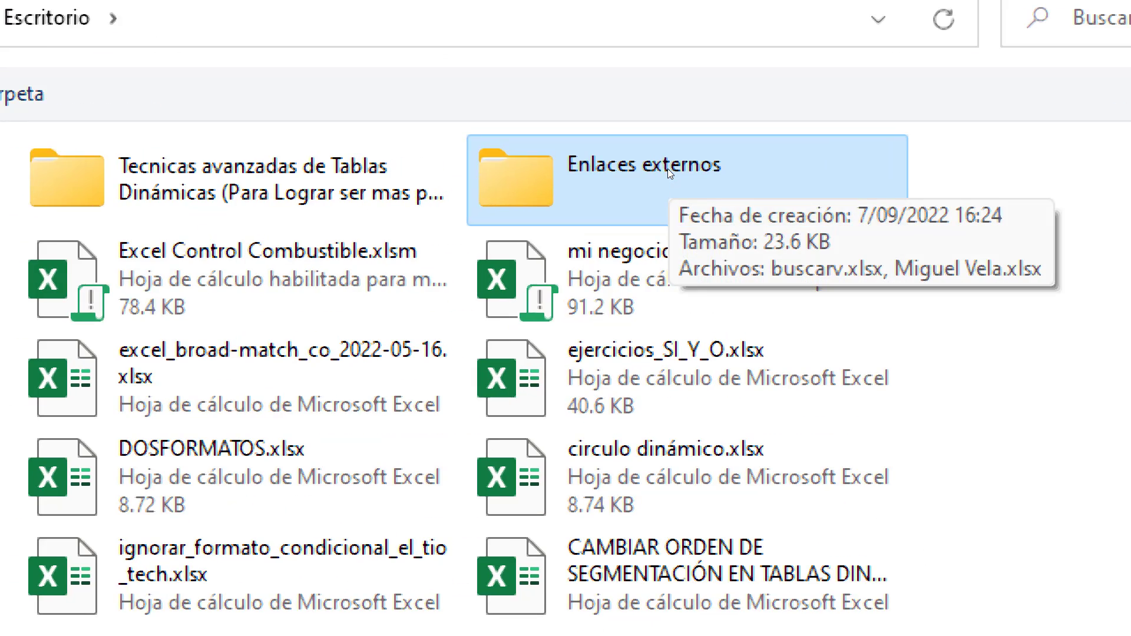
Relink to Miguel Vela.xlsx in Enlaces externos using its BASE DE DATOS sheet.
double_click(670, 171)
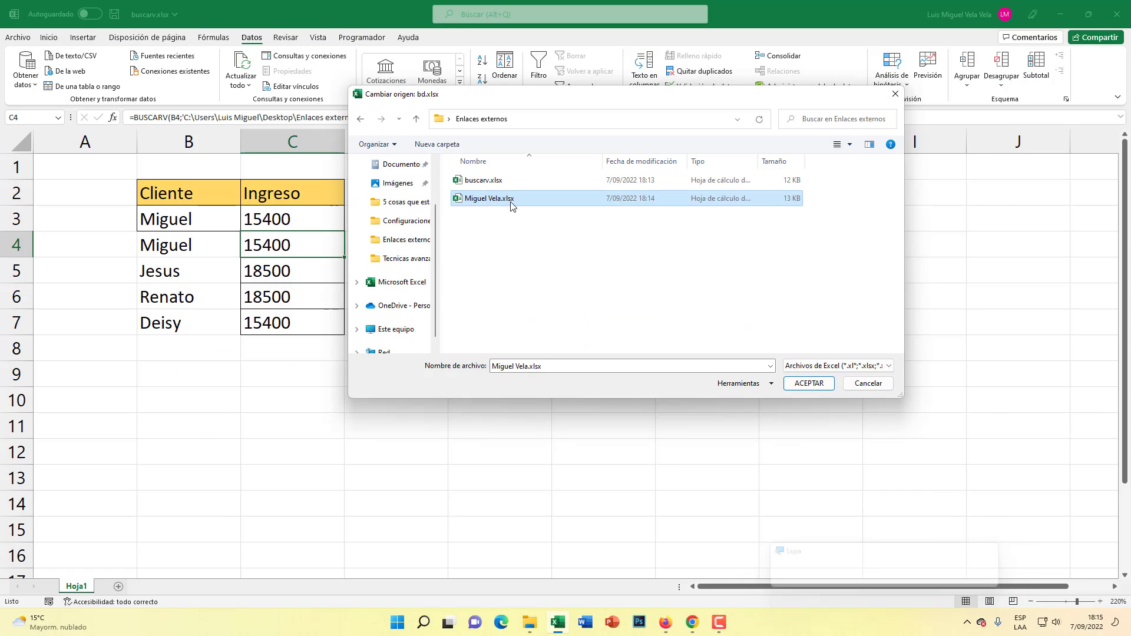
click(810, 384)
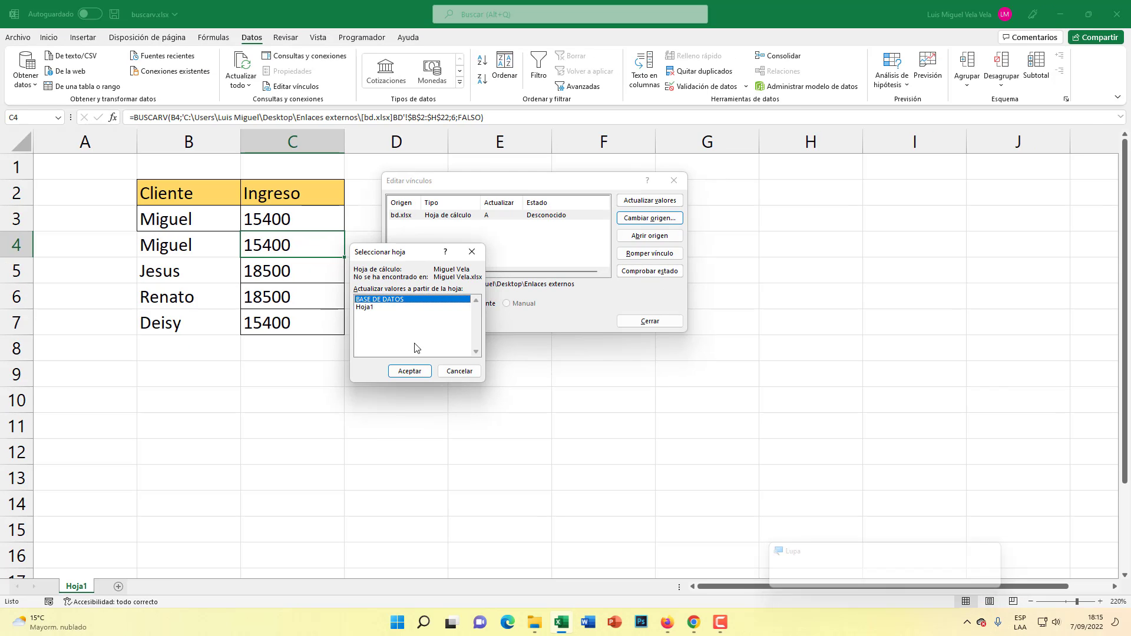
click(478, 494)
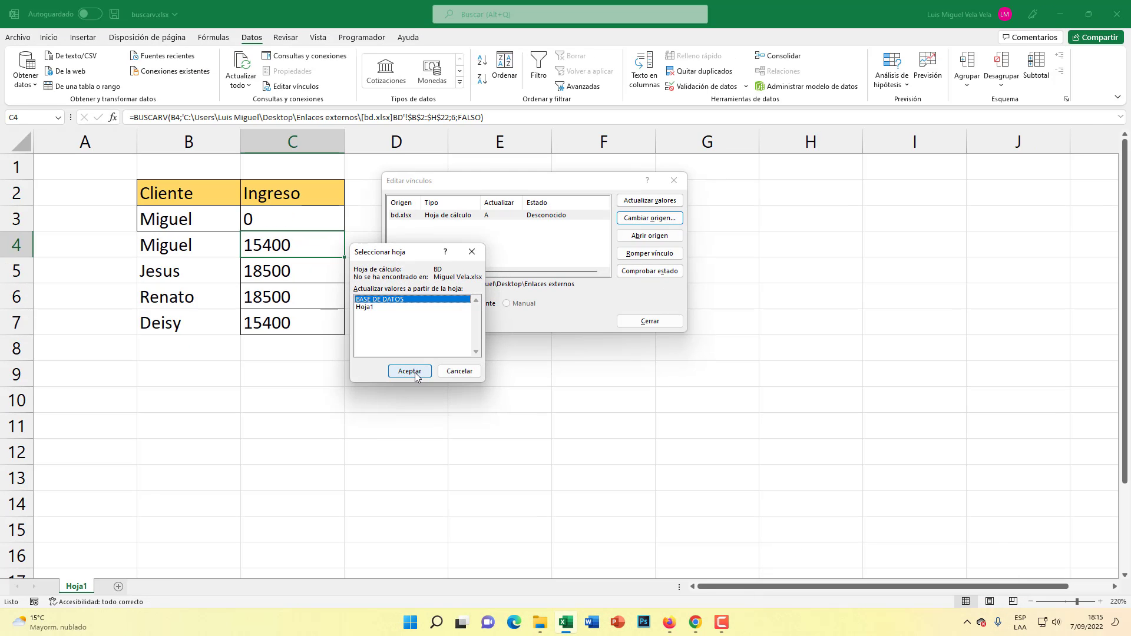
click(415, 371)
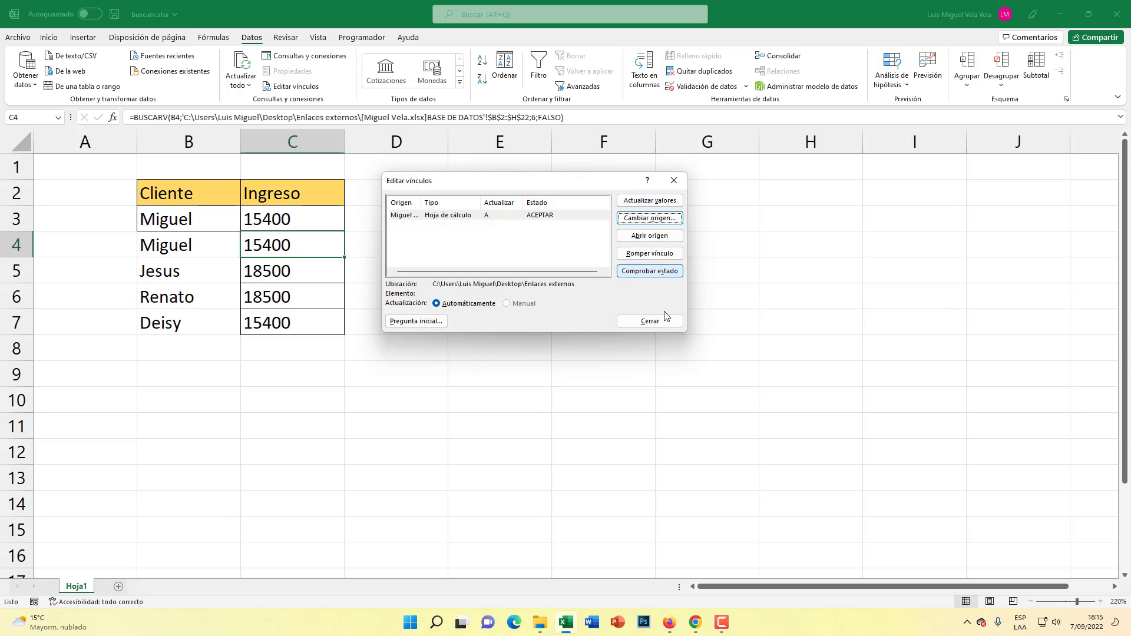
click(650, 324)
click(271, 217)
click(280, 270)
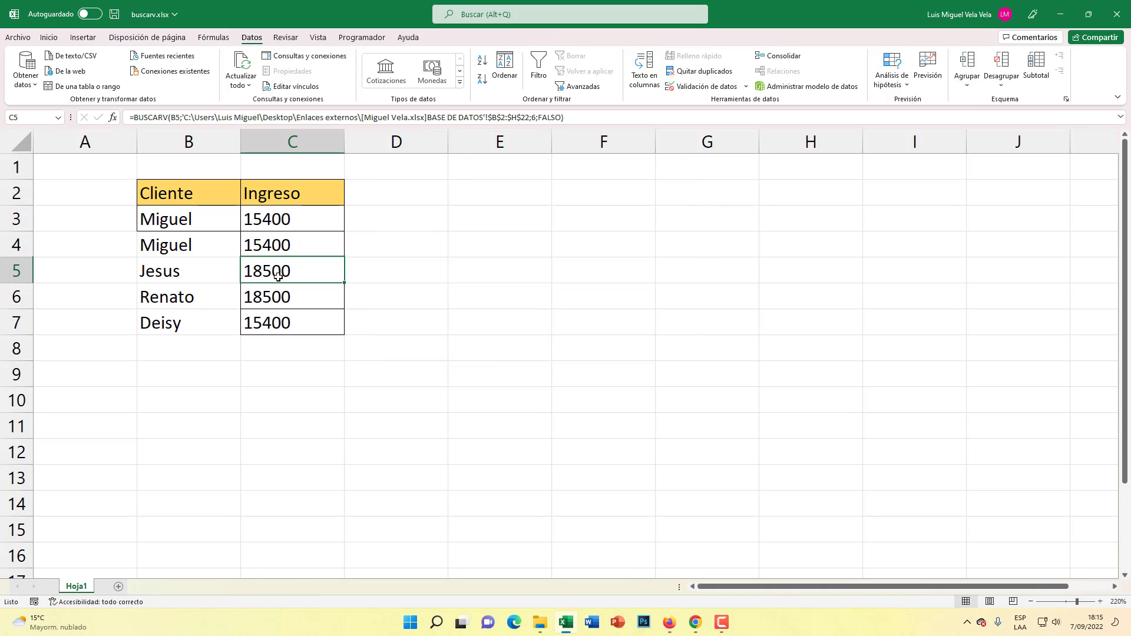
click(280, 295)
click(277, 240)
click(277, 218)
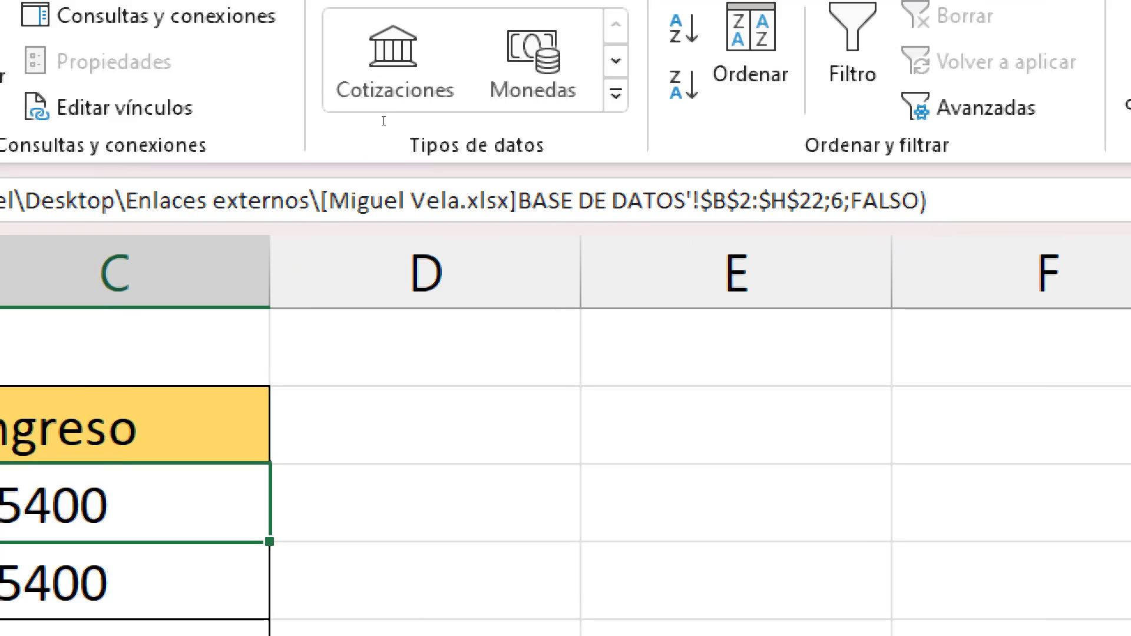
click(378, 117)
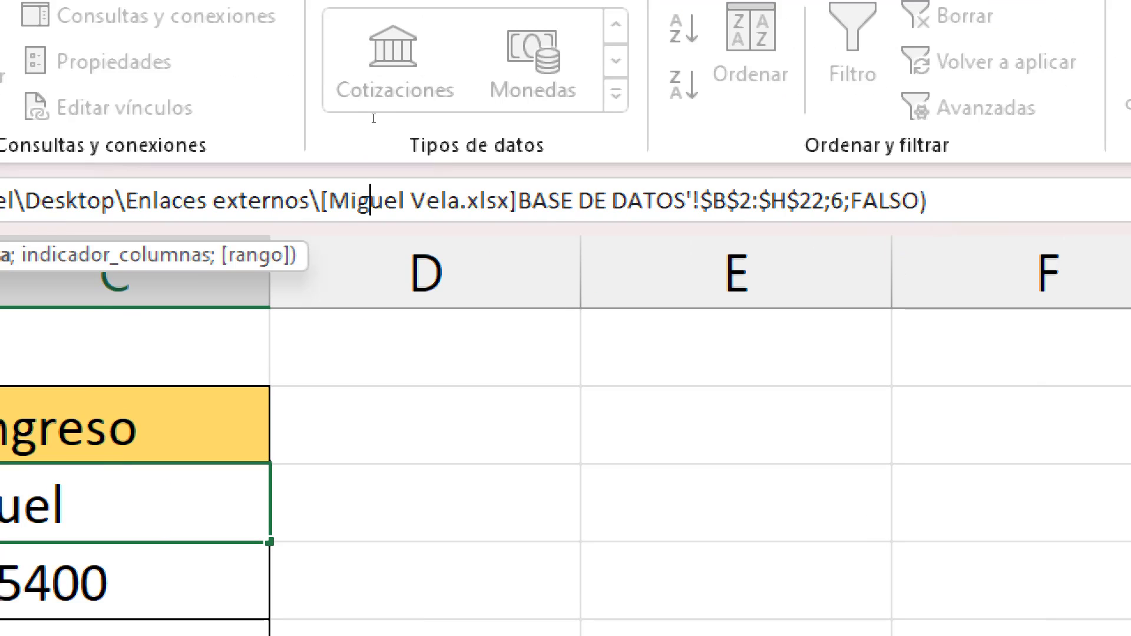
drag(366, 120, 415, 117)
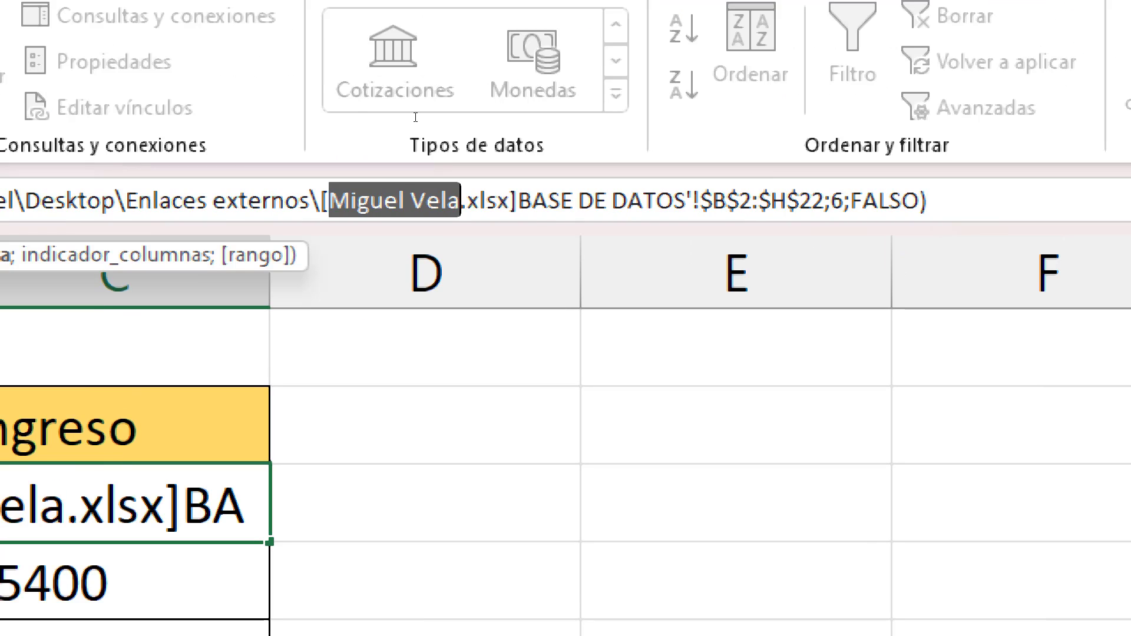
drag(519, 200, 688, 200)
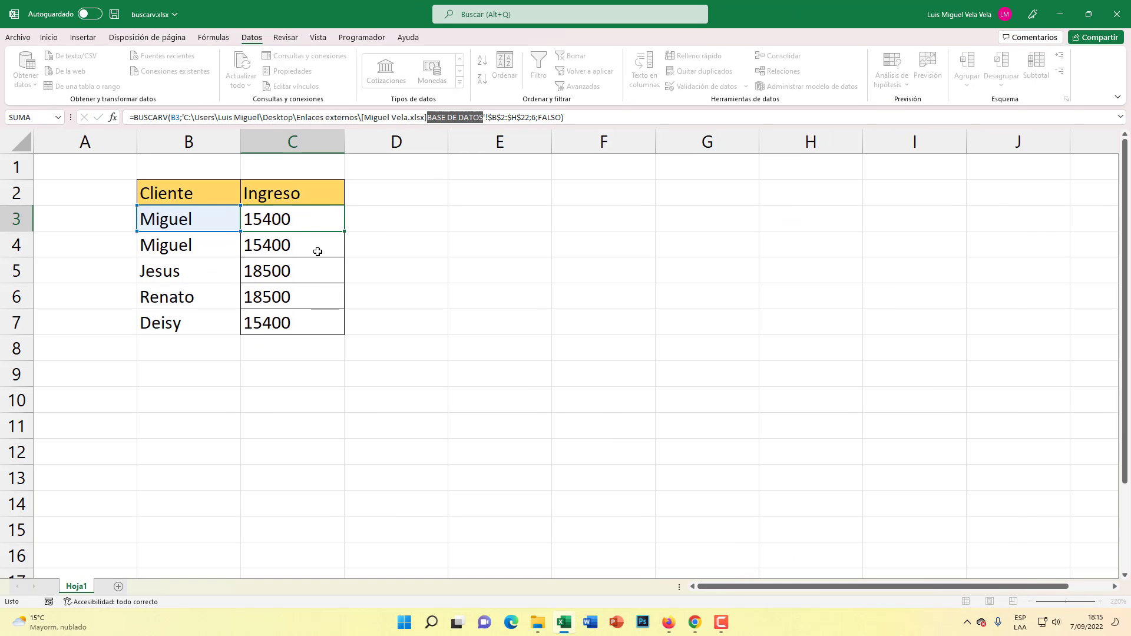
click(314, 298)
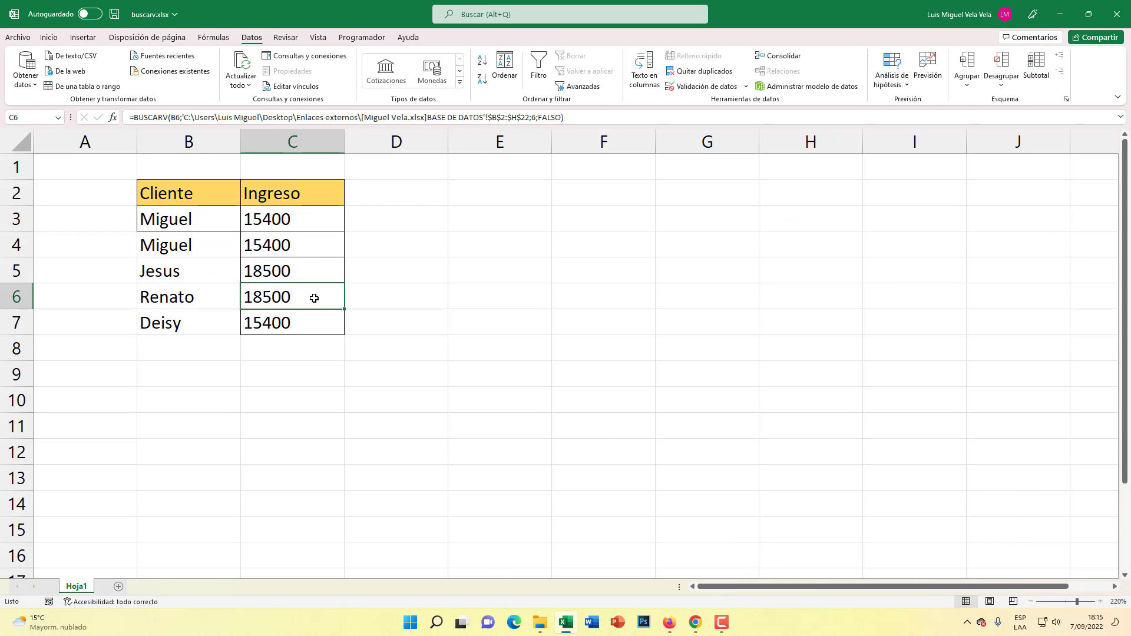
click(304, 272)
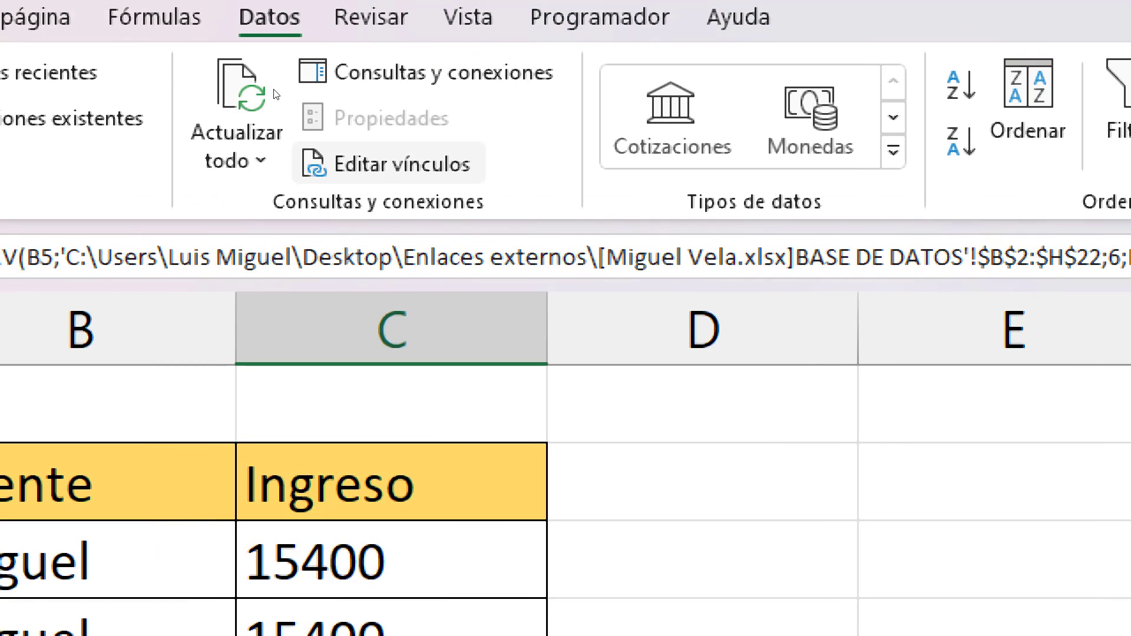
click(389, 164)
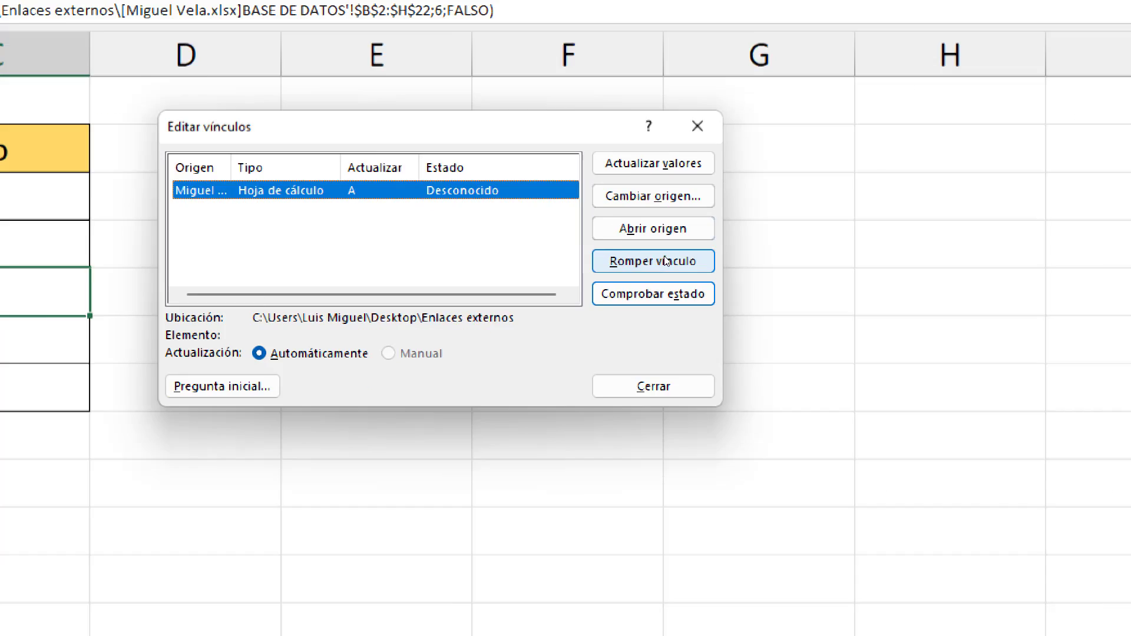
click(665, 255)
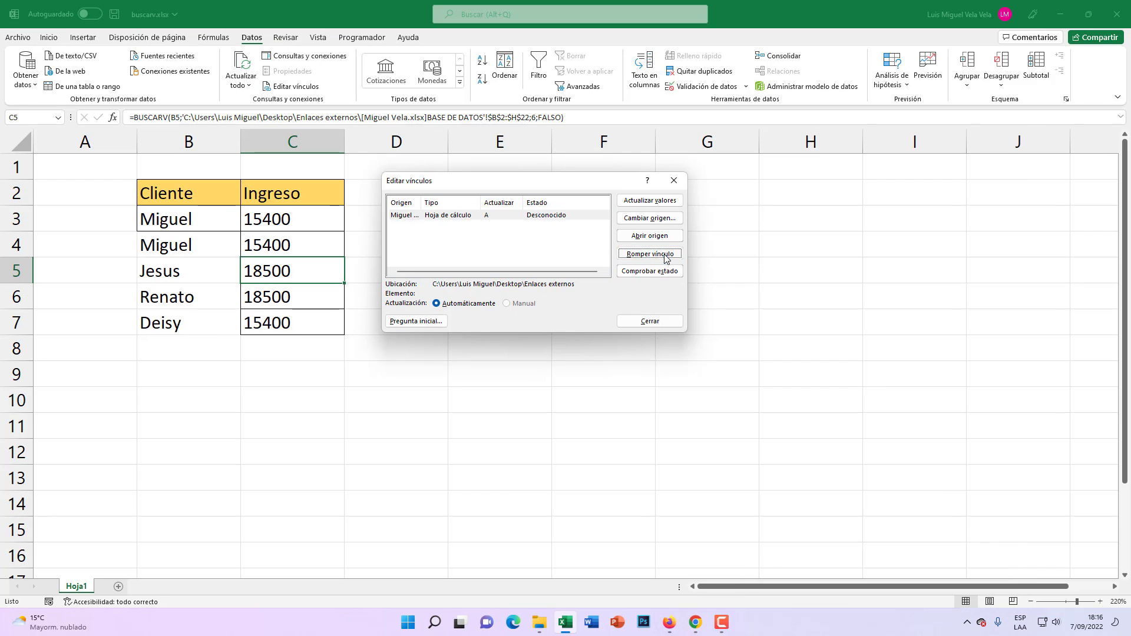
click(543, 343)
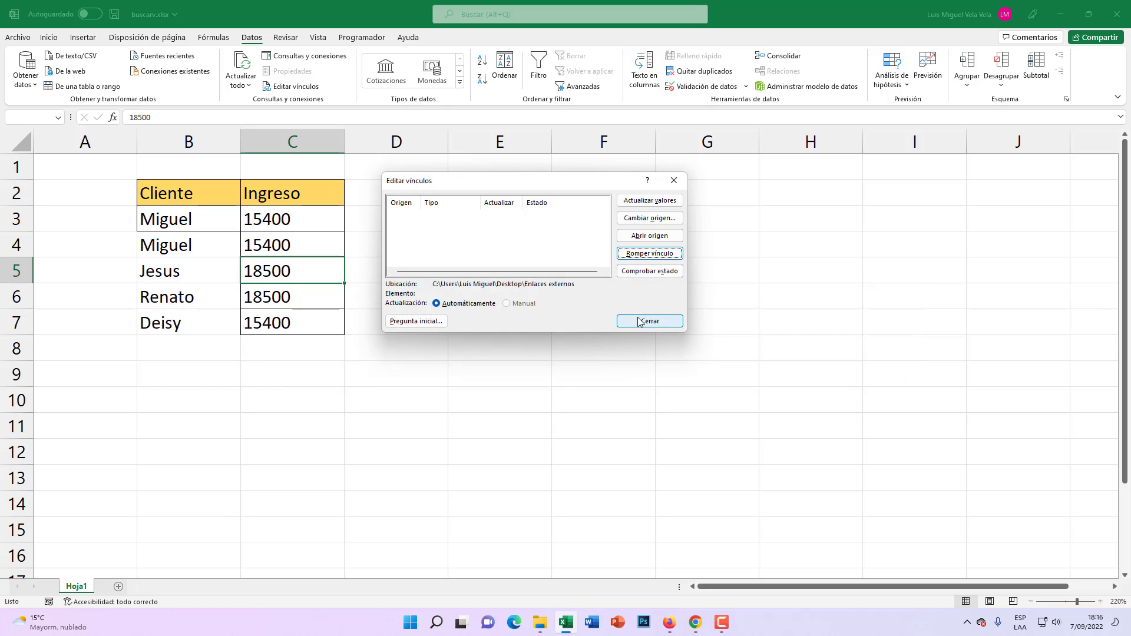
click(639, 322)
Verify that C3 now holds the plain value 15400.
click(287, 222)
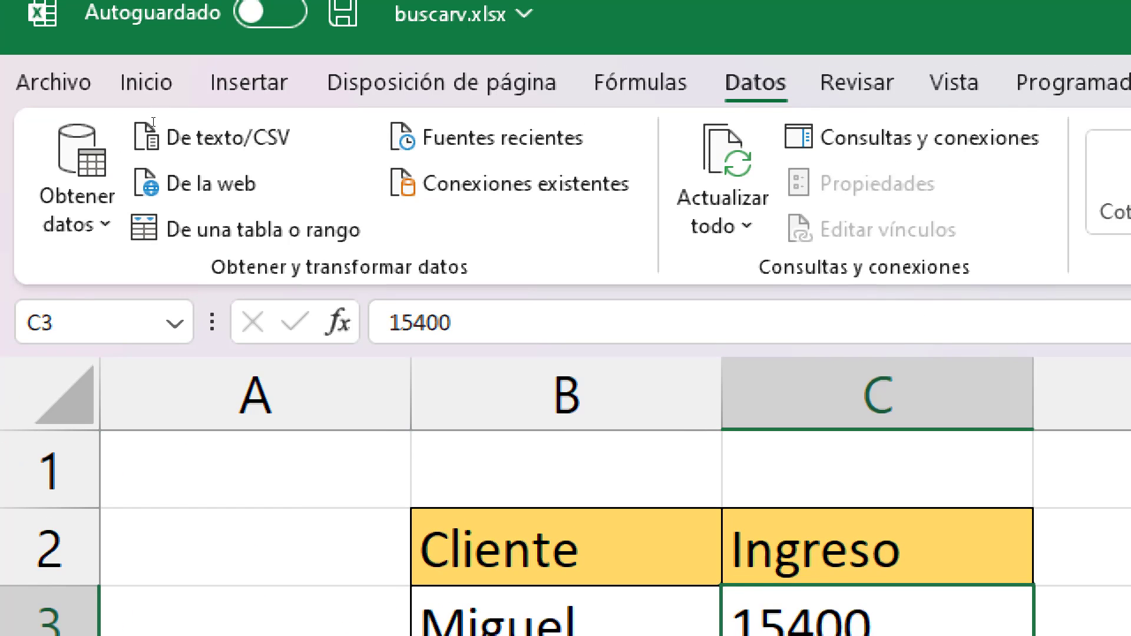
key(F2)
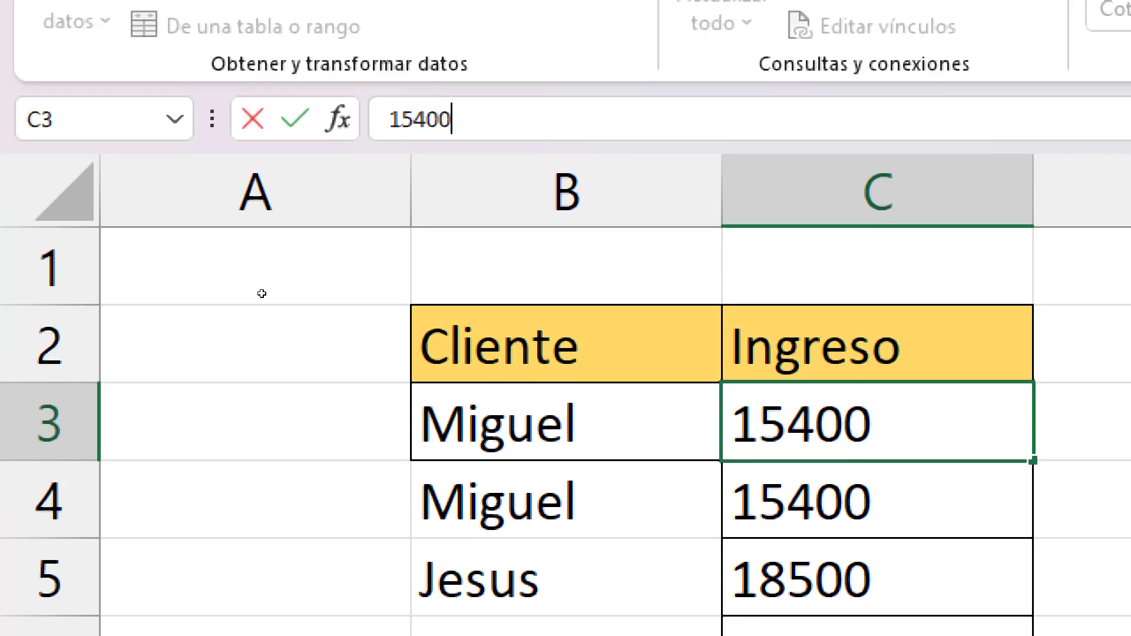
key(Return)
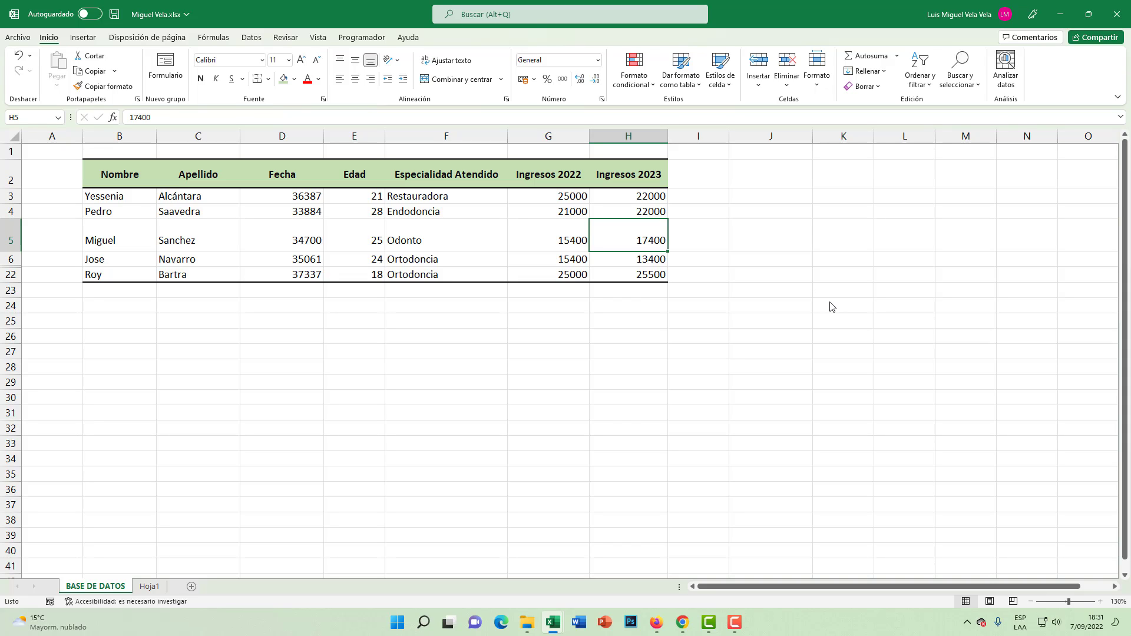
Enter =SUMA(H3:H22) in H24 to total the Ingresos 2023 column.
click(644, 305)
click(633, 195)
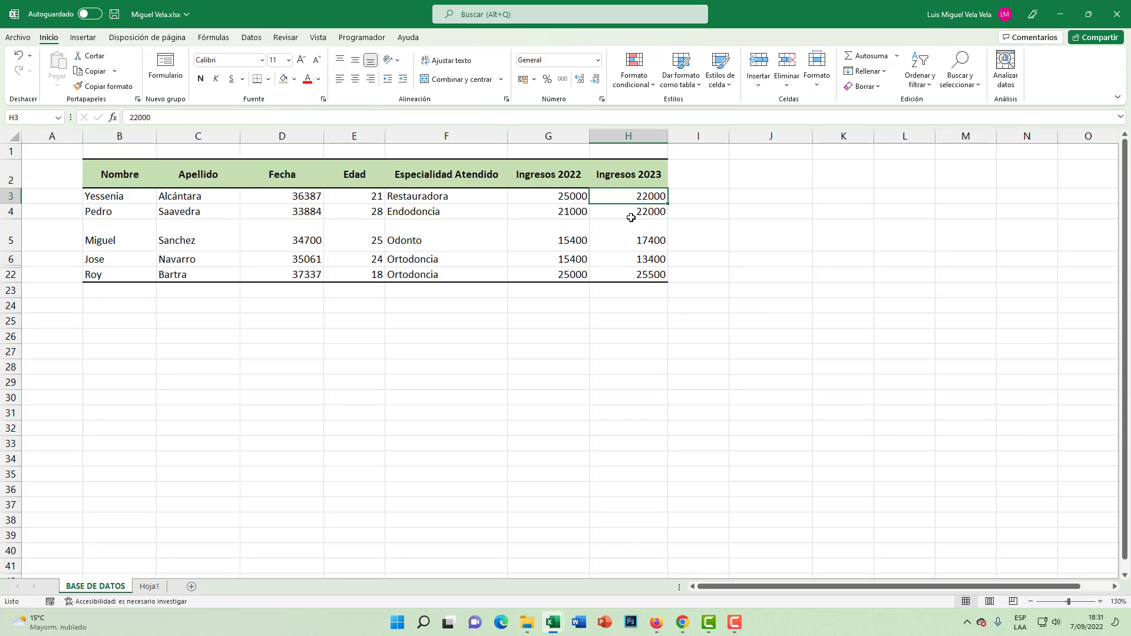
click(632, 310)
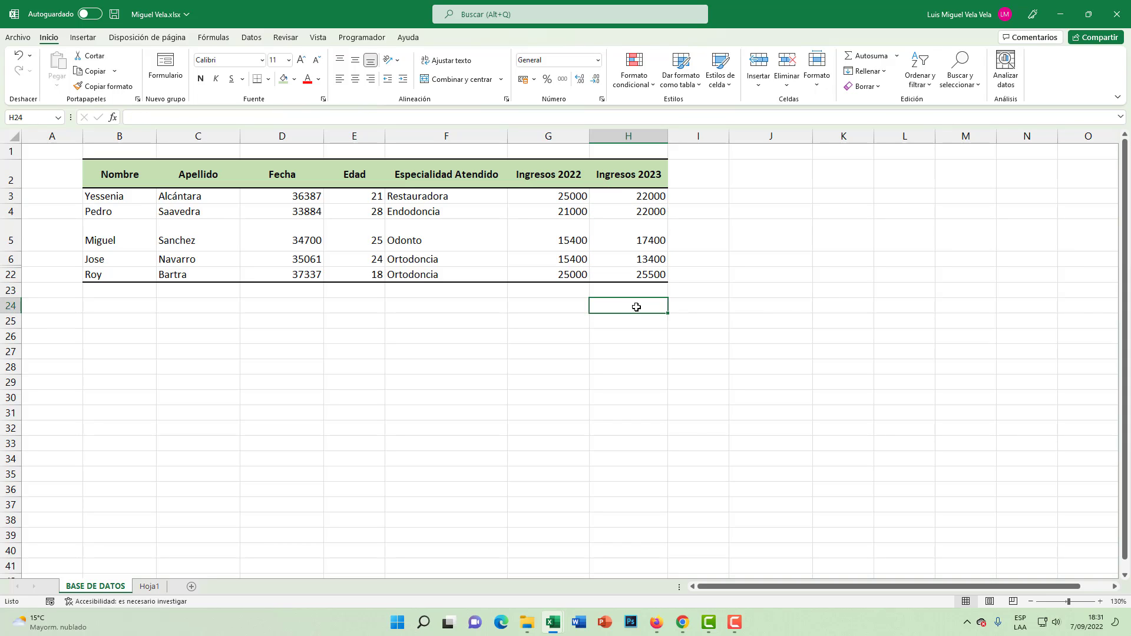
text(=SUMA()
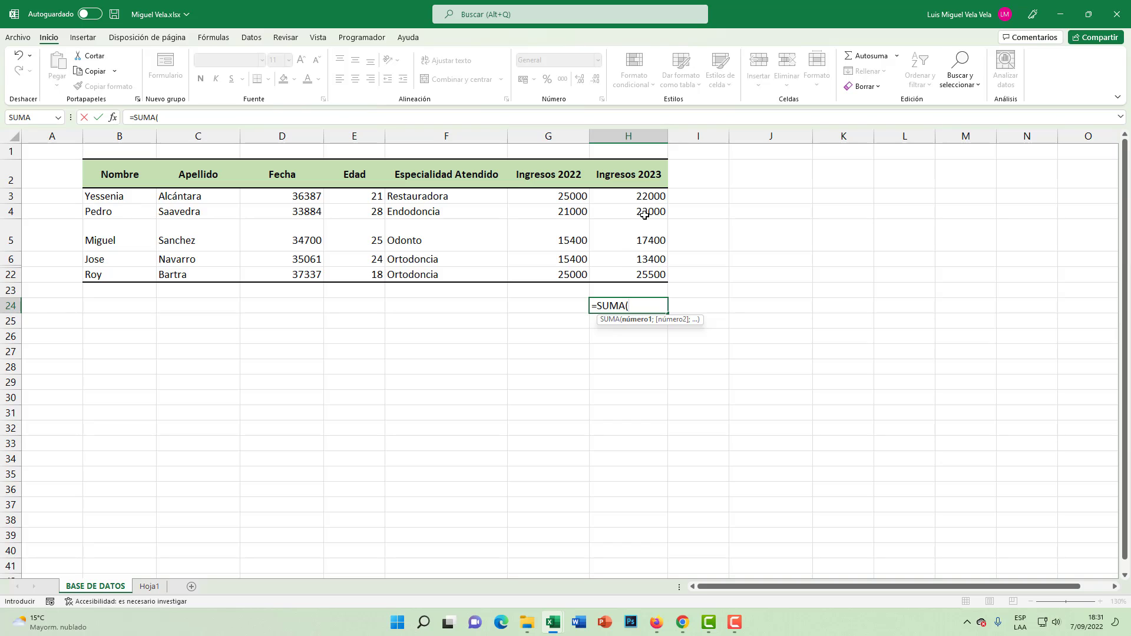
drag(646, 199, 649, 277)
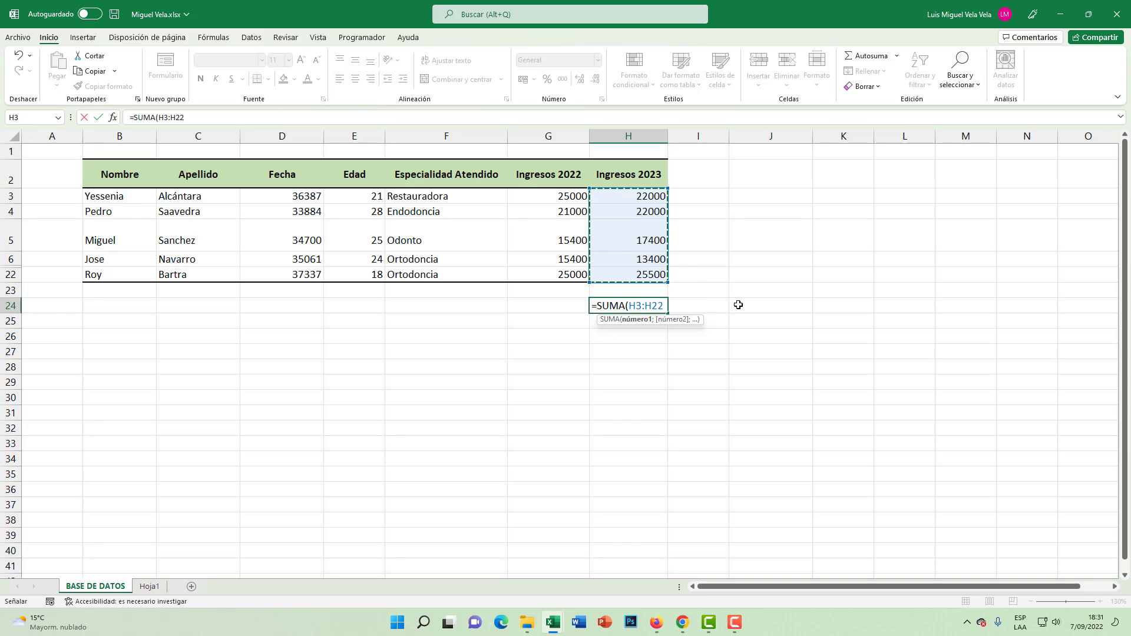
text())
key(Return)
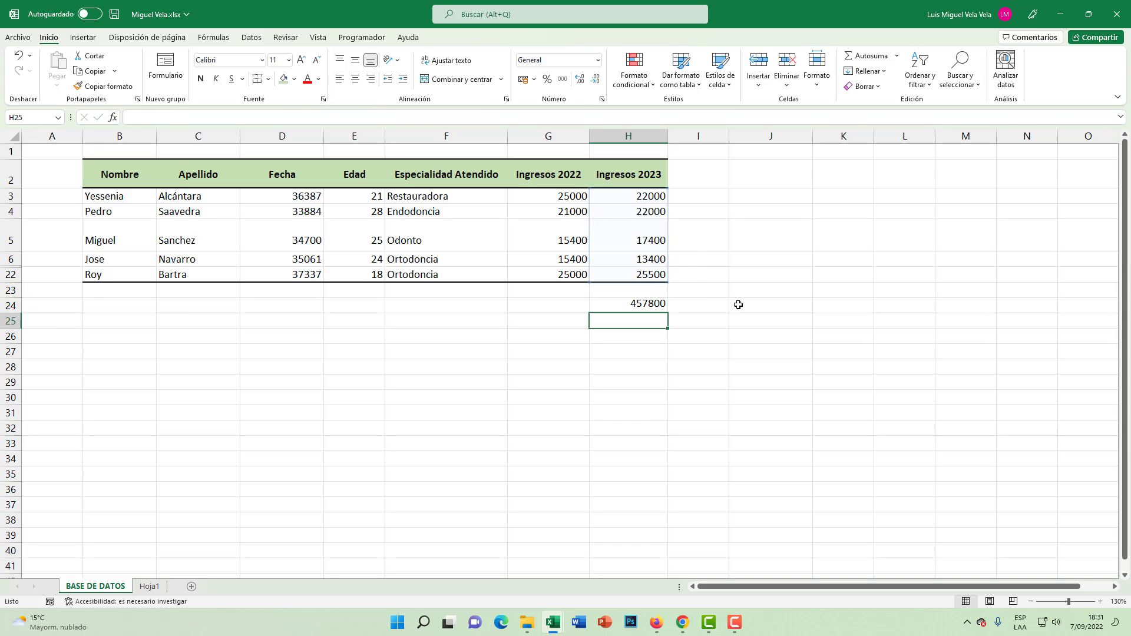
Compare the visible values' status-bar sum, 100300, with H24's total of 457800.
click(646, 303)
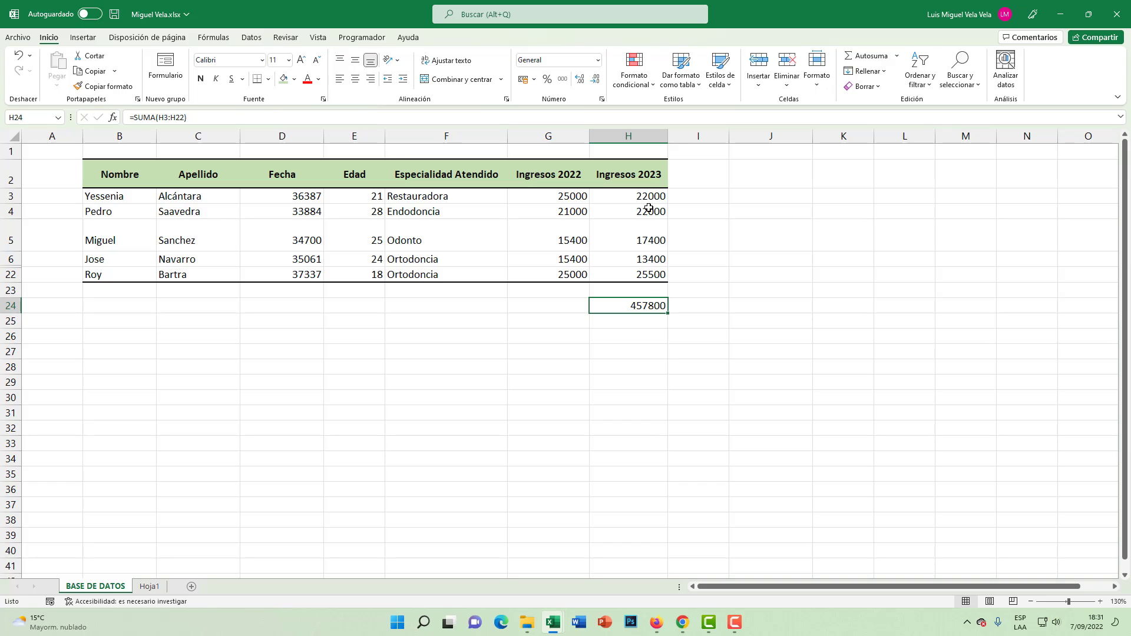
drag(644, 196, 646, 275)
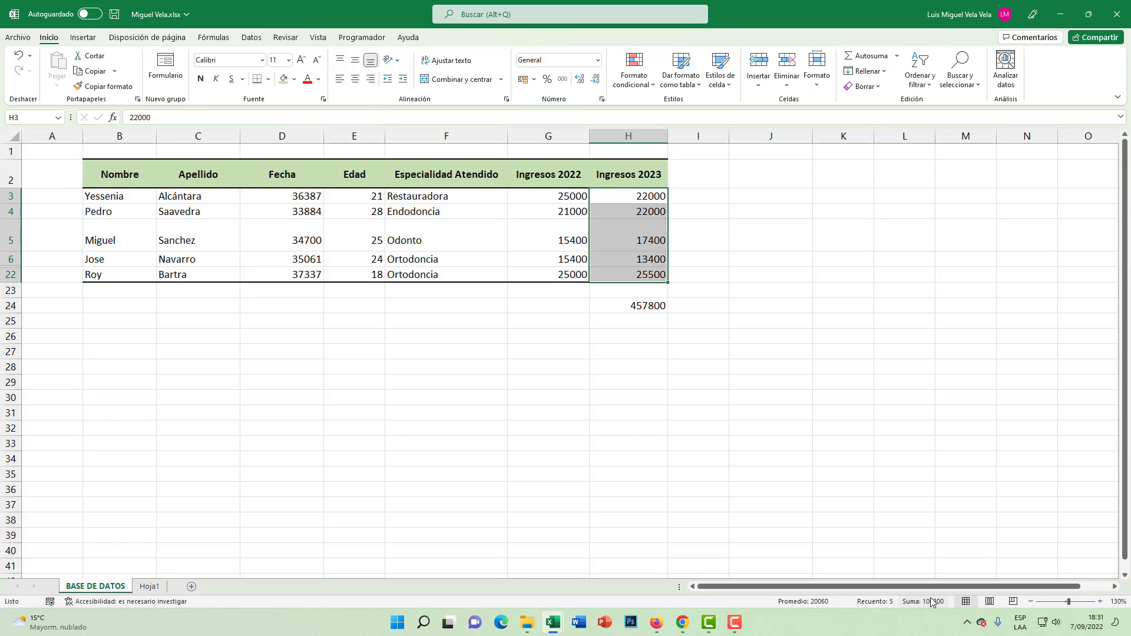
key(super+plus)
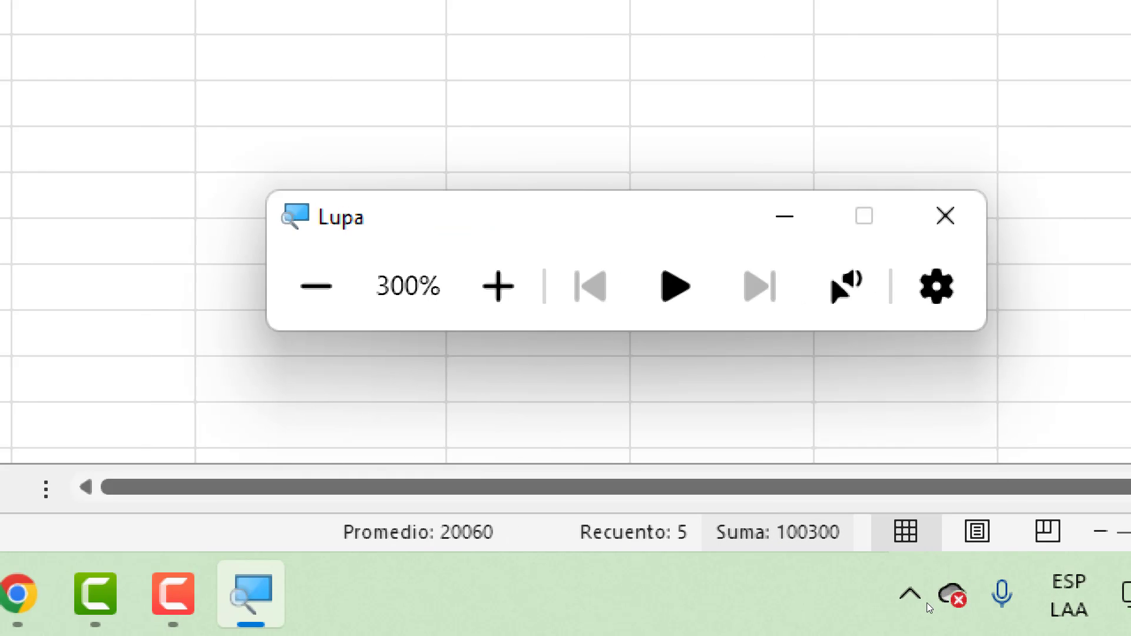
key(super+Escape)
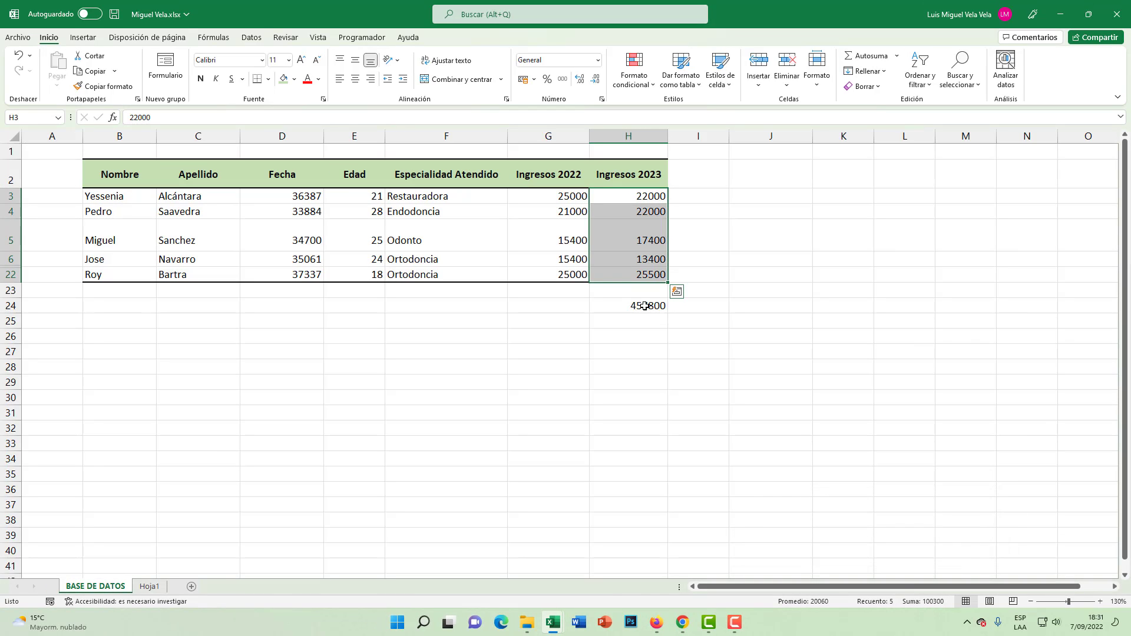
key(super+plus)
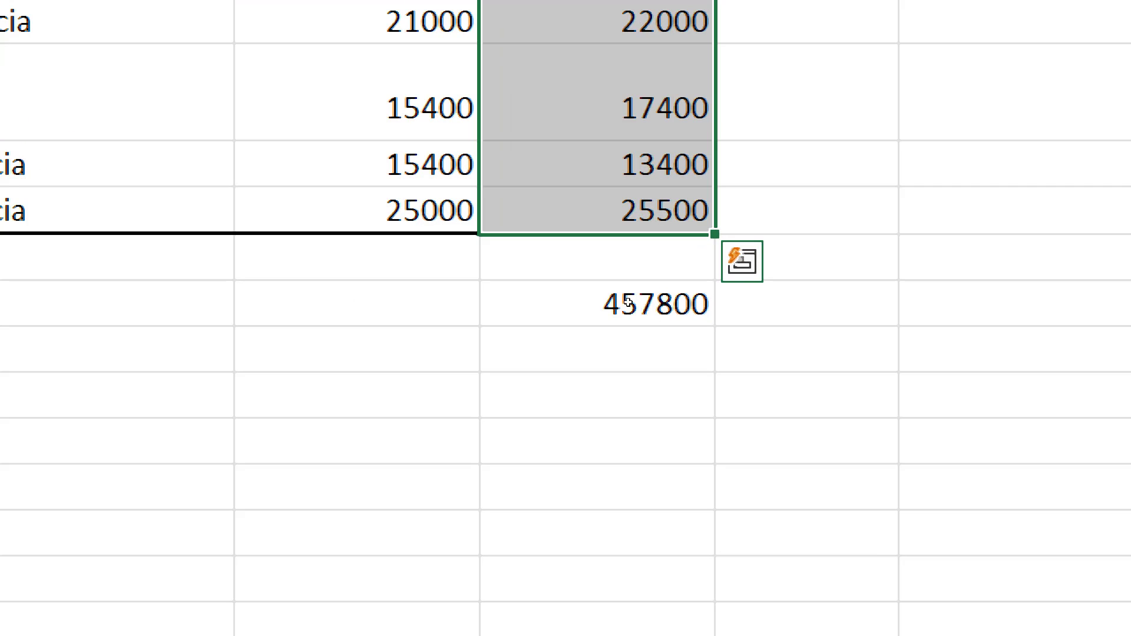
key(super+Escape)
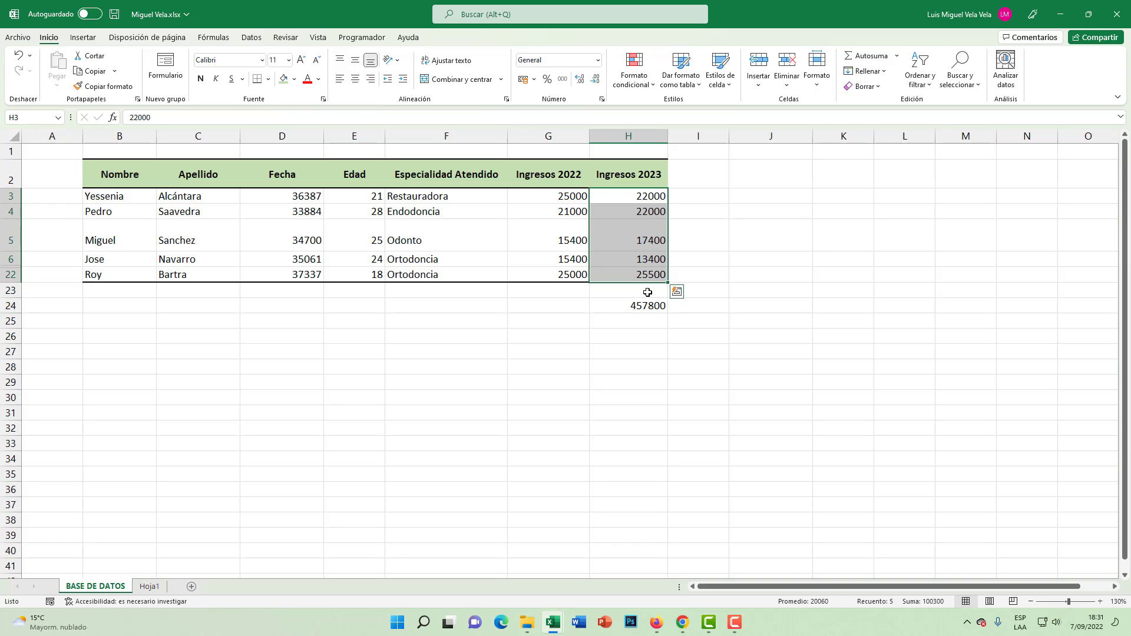
click(648, 305)
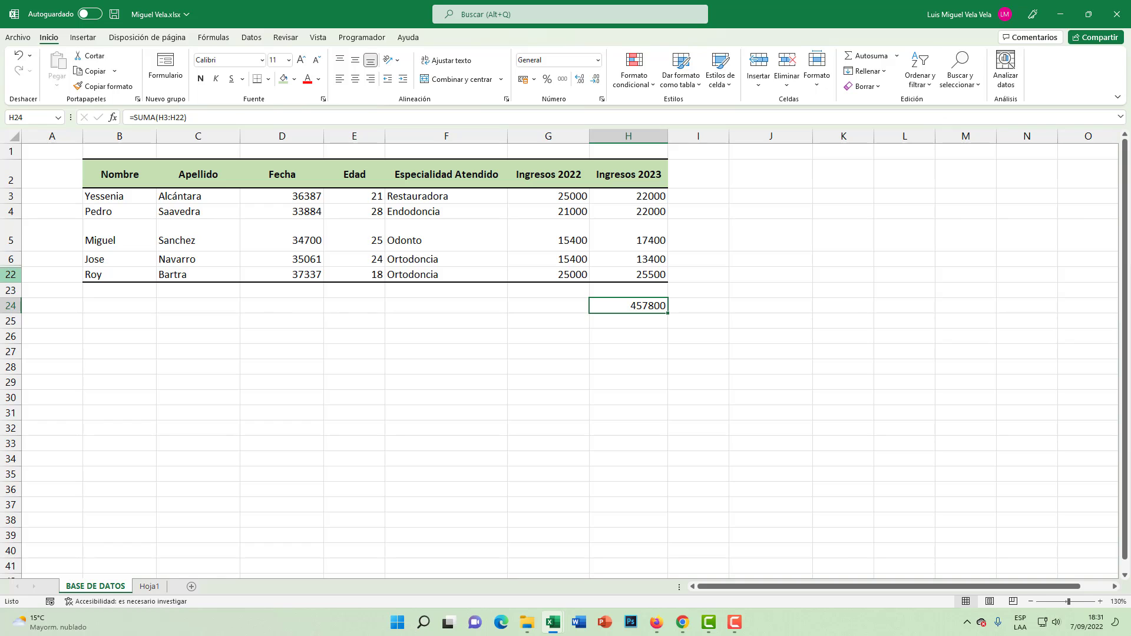
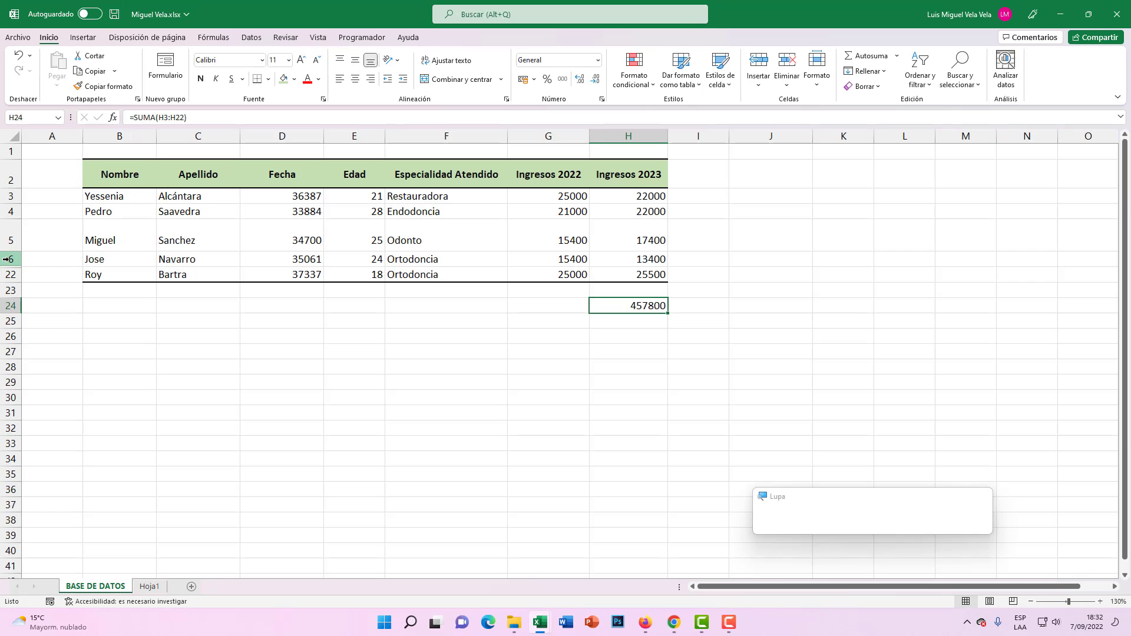
Unhide rows 7–21, Andres through Viviane, using Mostrar on row headers 6–22.
mouse_move(7, 259)
mouse_down()
mouse_move(16, 302)
mouse_move(4, 277)
mouse_up()
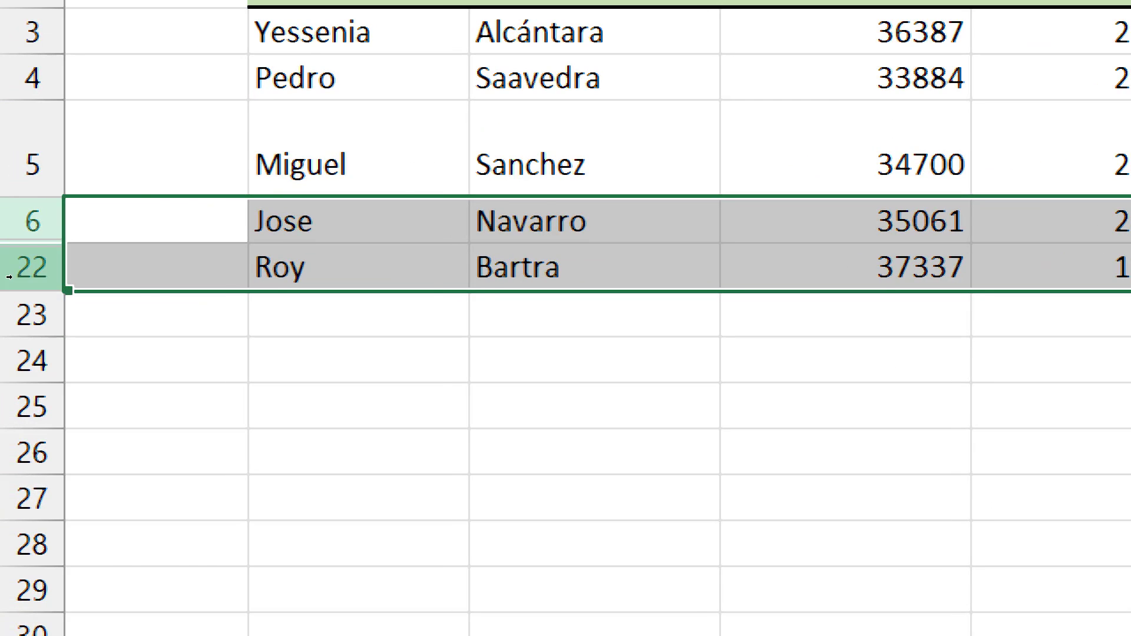
right_click(4, 277)
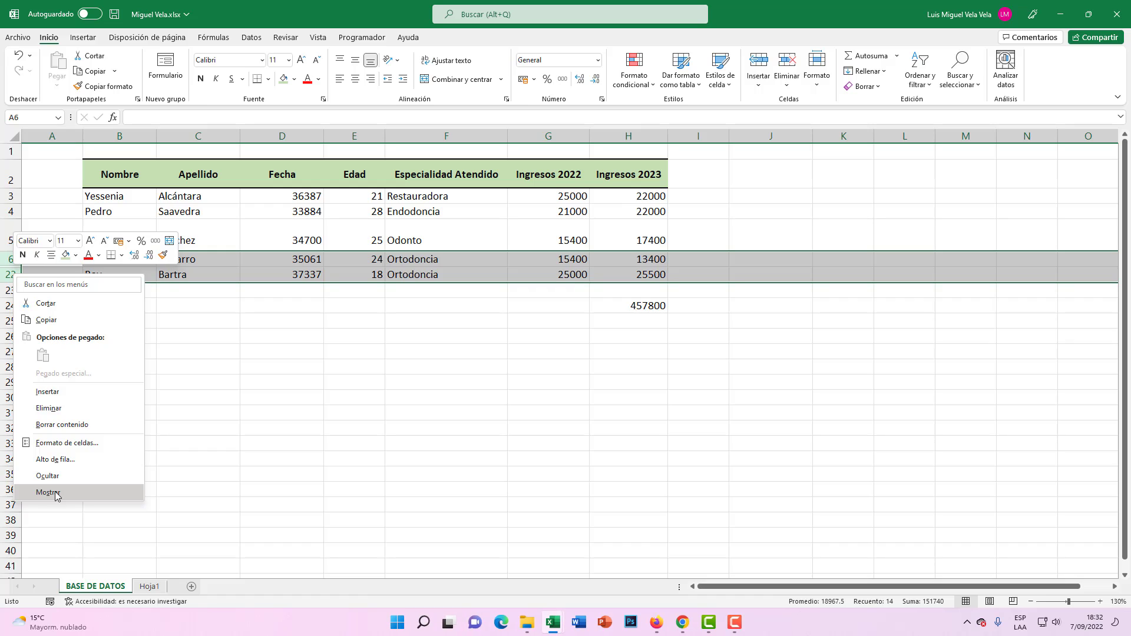
click(144, 571)
scroll(469, 439, down, 2)
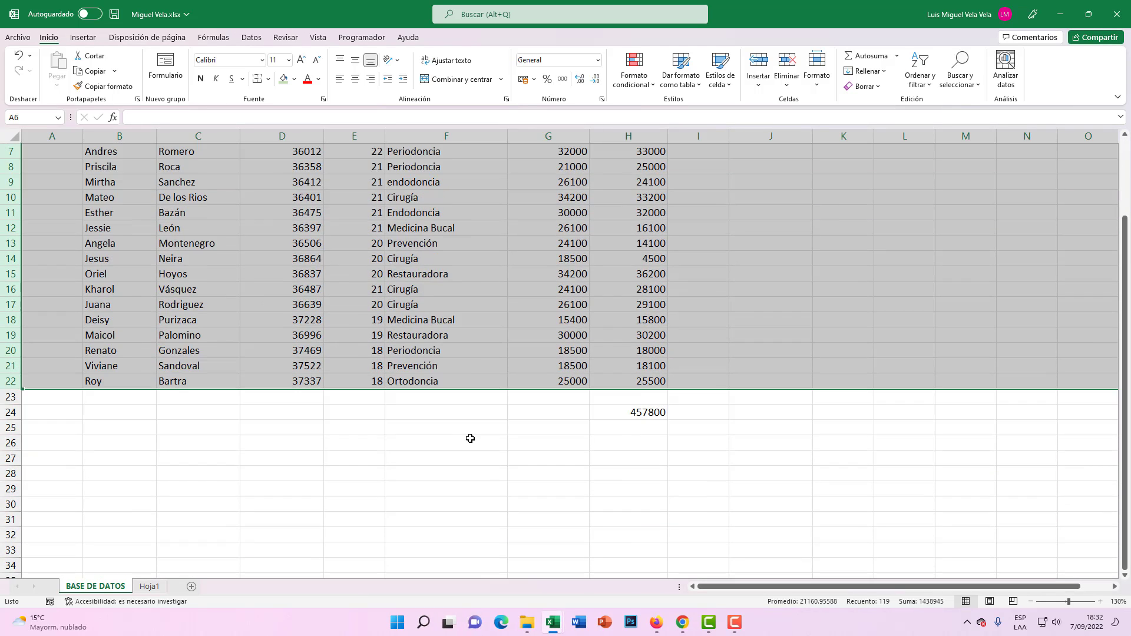
scroll(470, 436, up, 2)
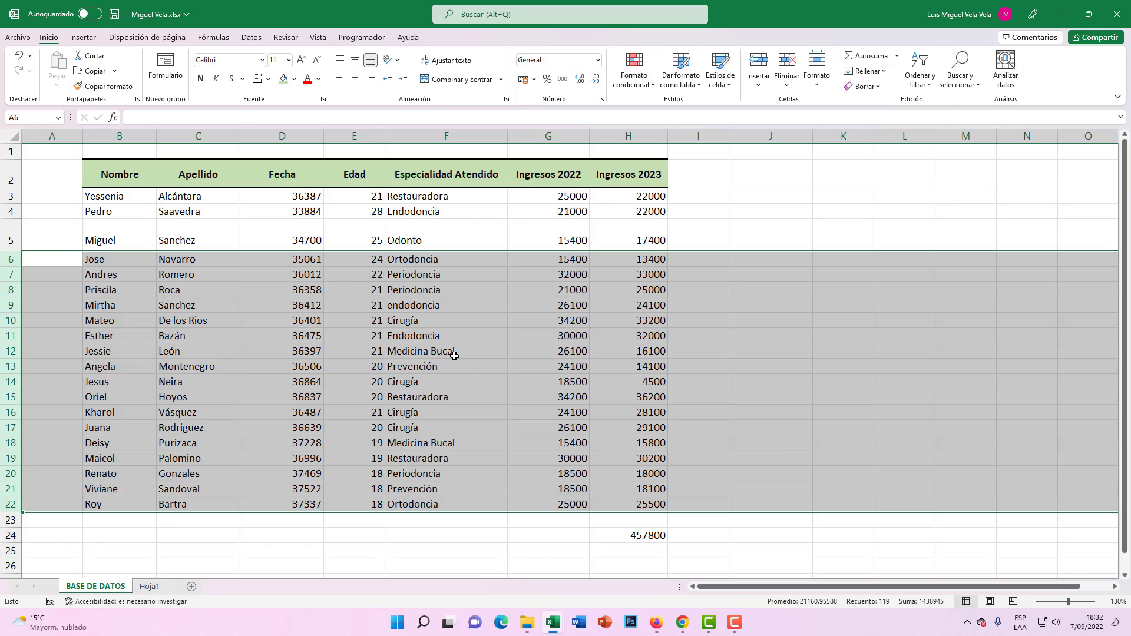
Group rows 7–21 with Datos > Agrupar, then collapse that outline group.
click(379, 367)
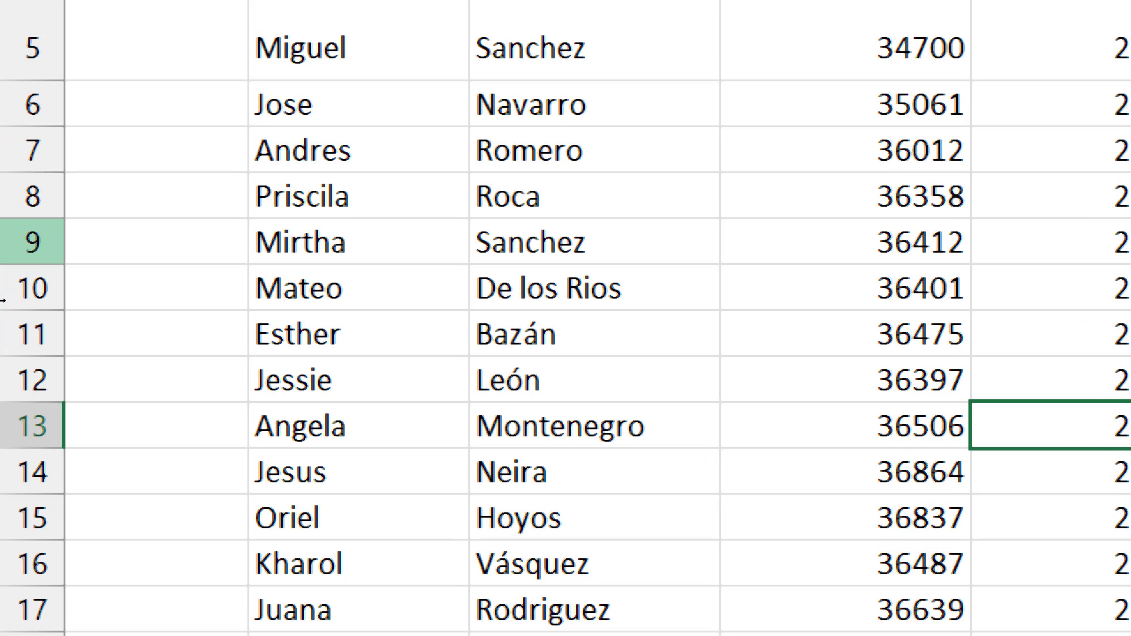
drag(3, 149, 5, 498)
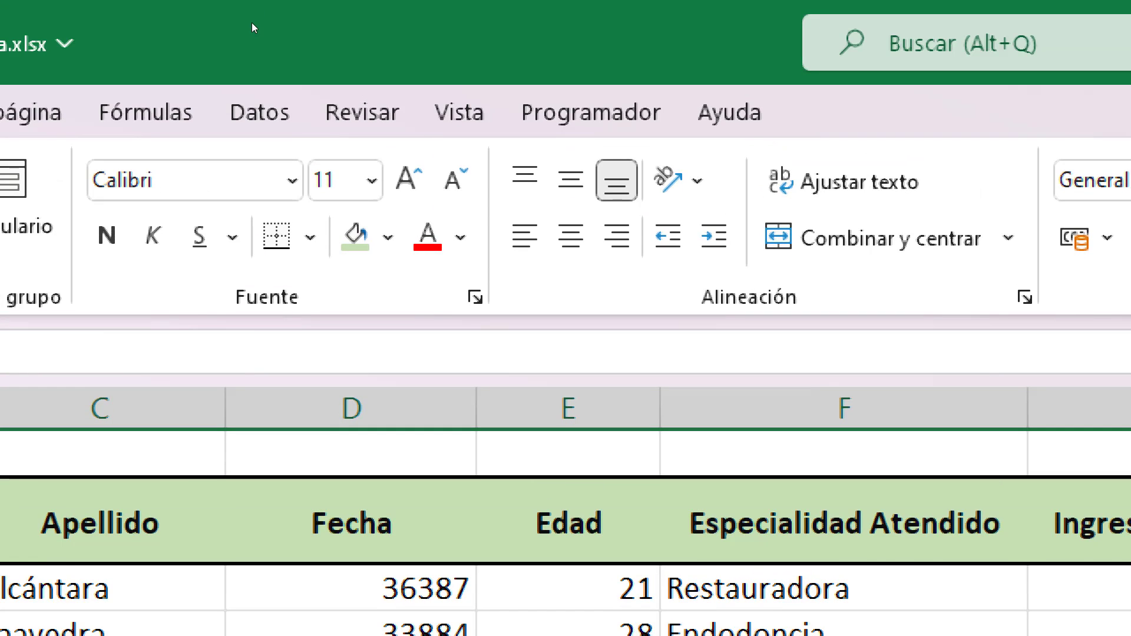
click(251, 37)
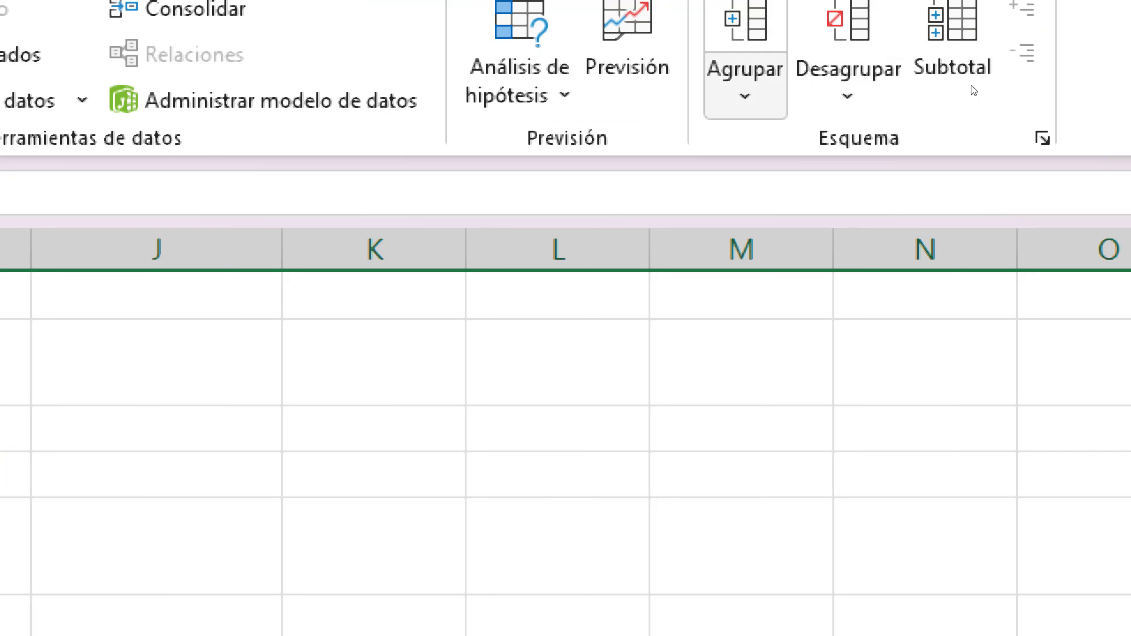
click(975, 84)
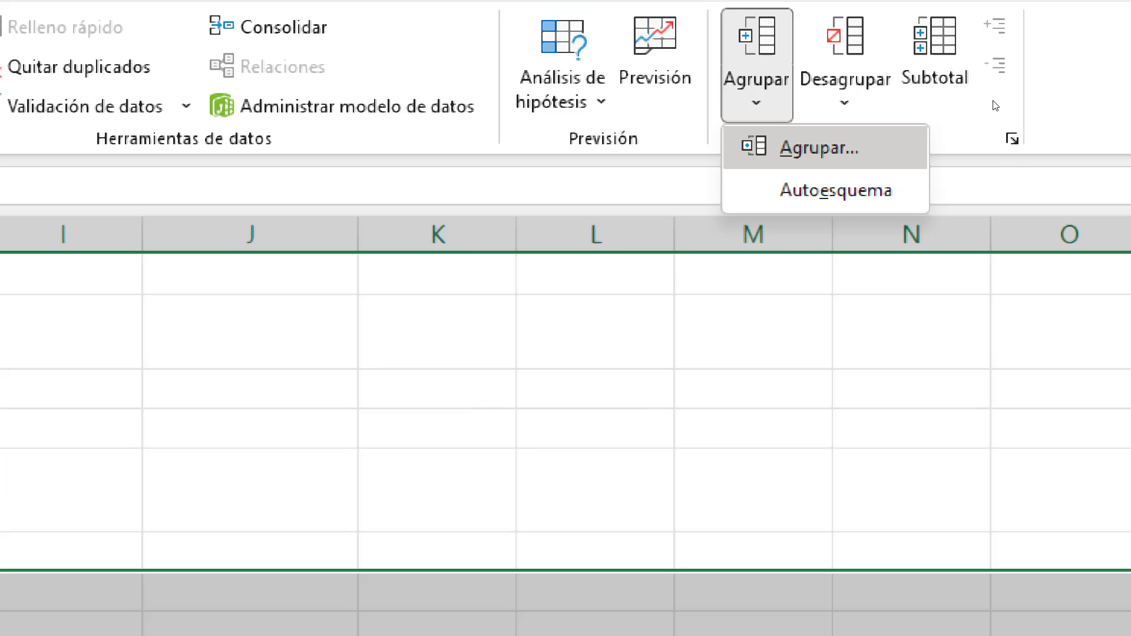
click(795, 156)
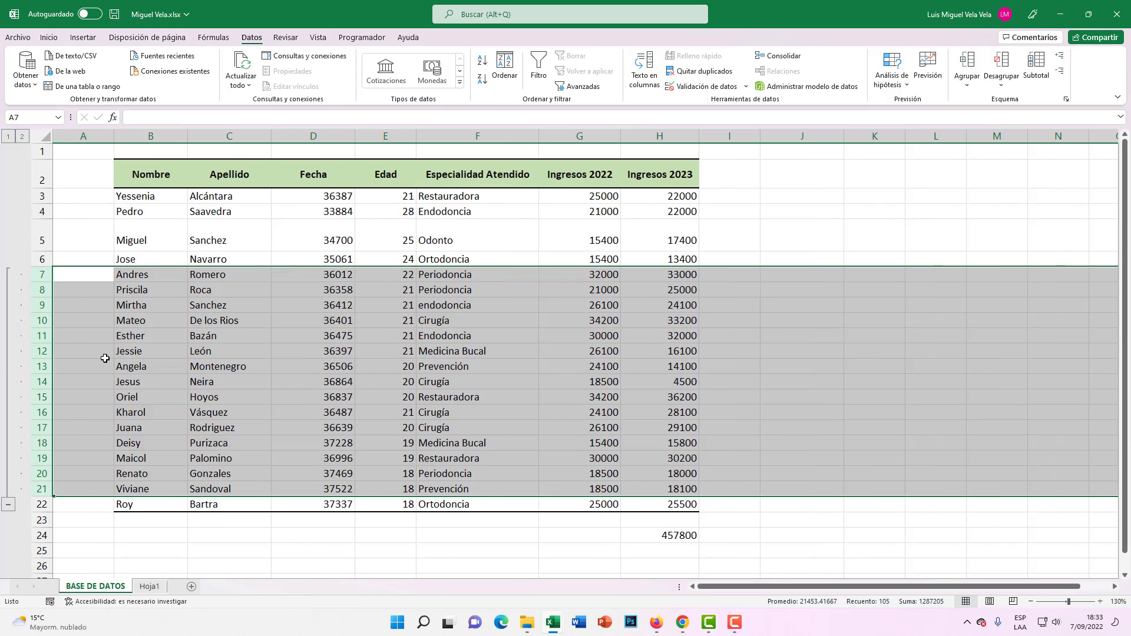
click(197, 353)
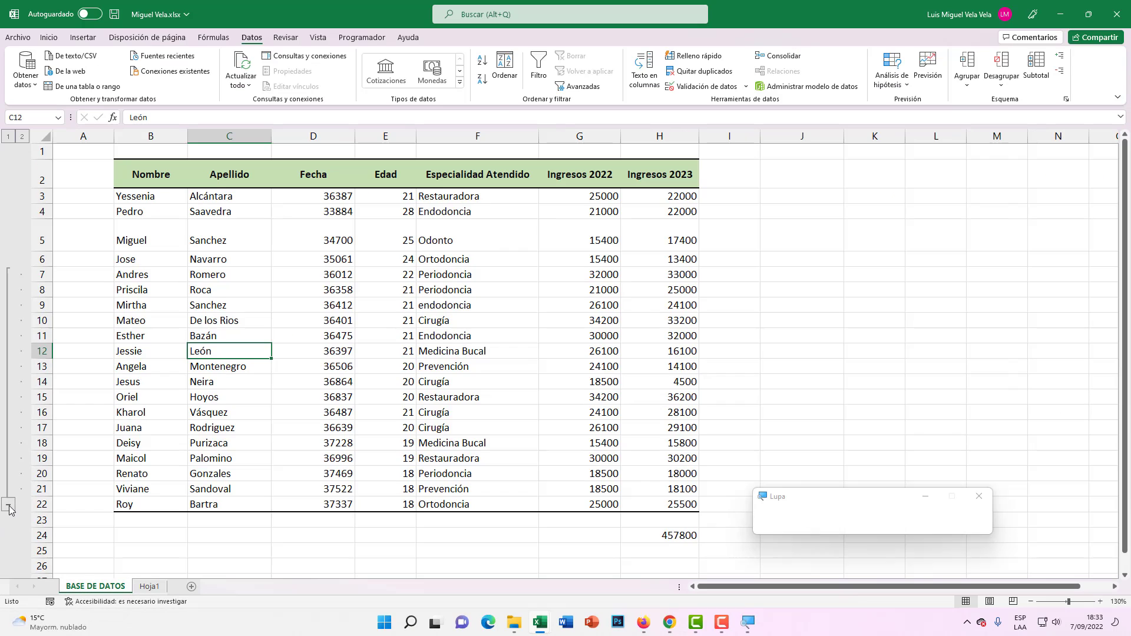
click(25, 476)
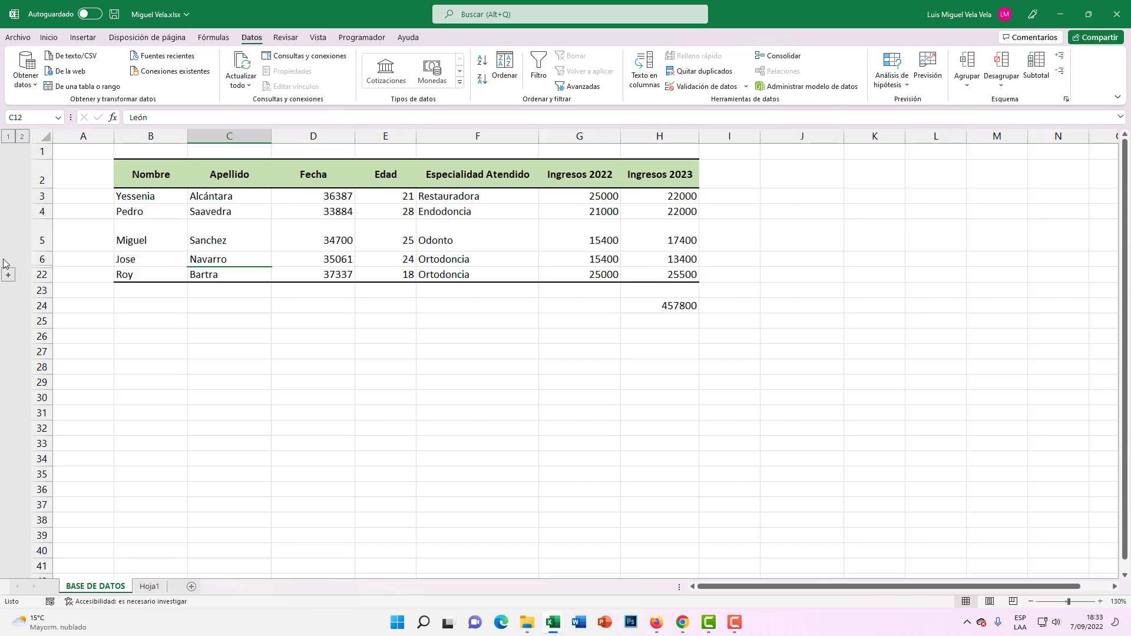
Ungroup rows 6–22 with Datos > Desagrupar to remove the outline.
drag(35, 259, 39, 273)
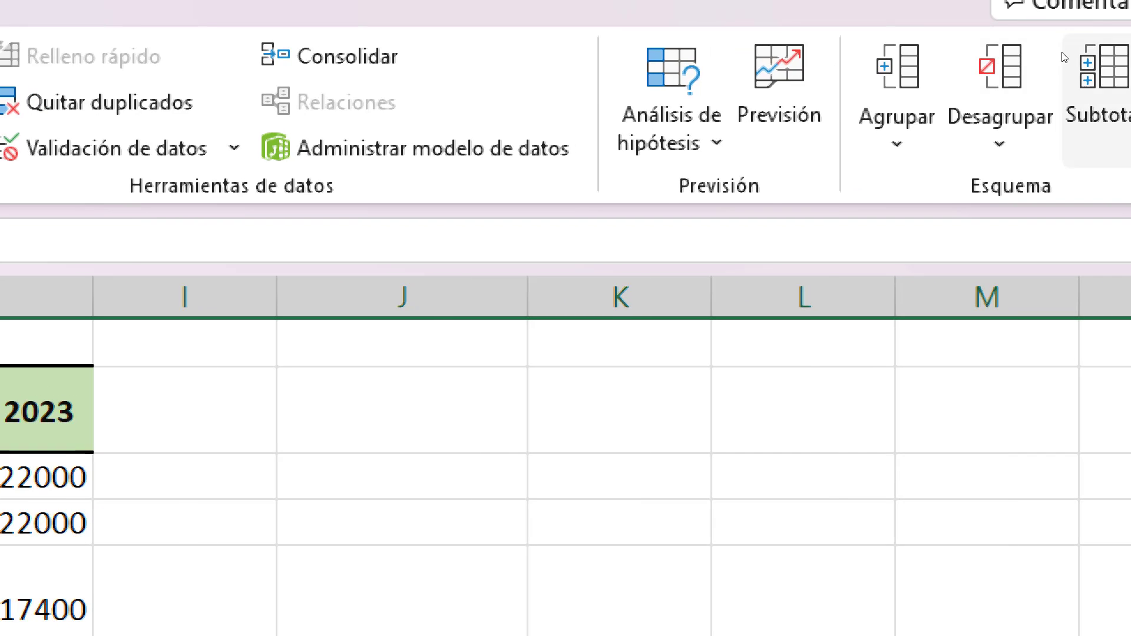
click(1003, 62)
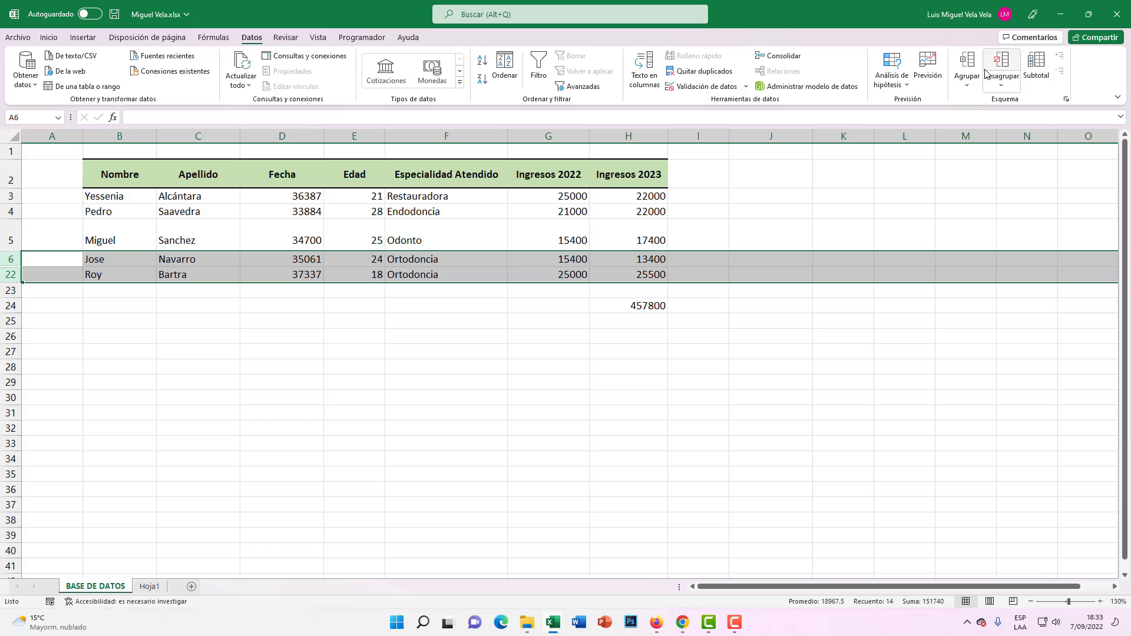
click(132, 321)
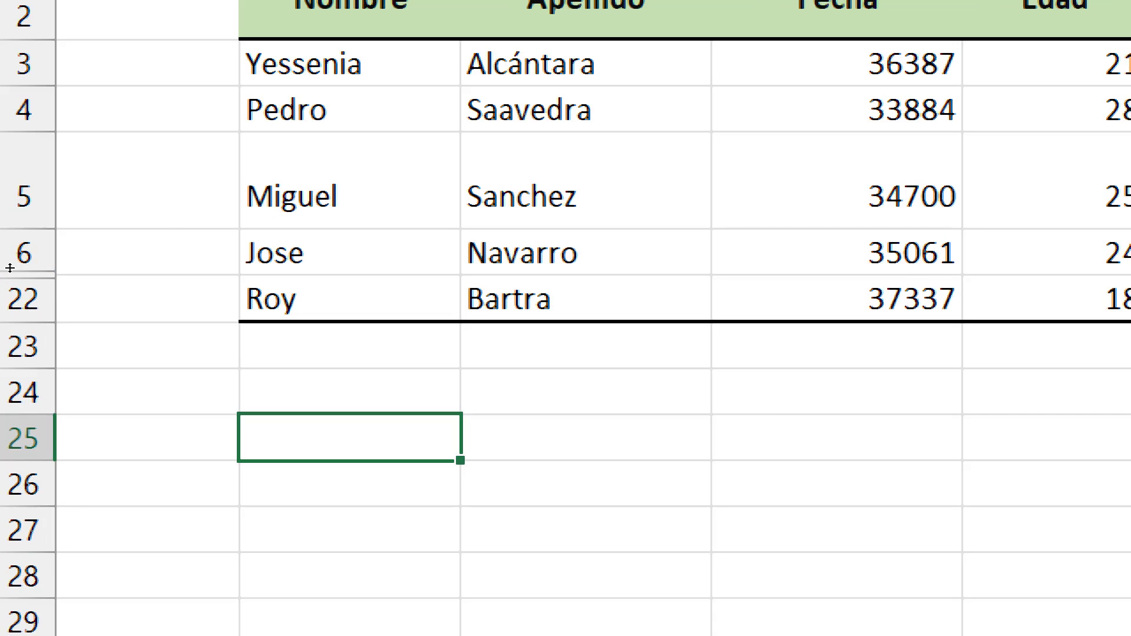
Show the still-hidden rows 7–21 again using Mostrar on row headers 6–22.
drag(3, 260, 3, 268)
right_click(8, 279)
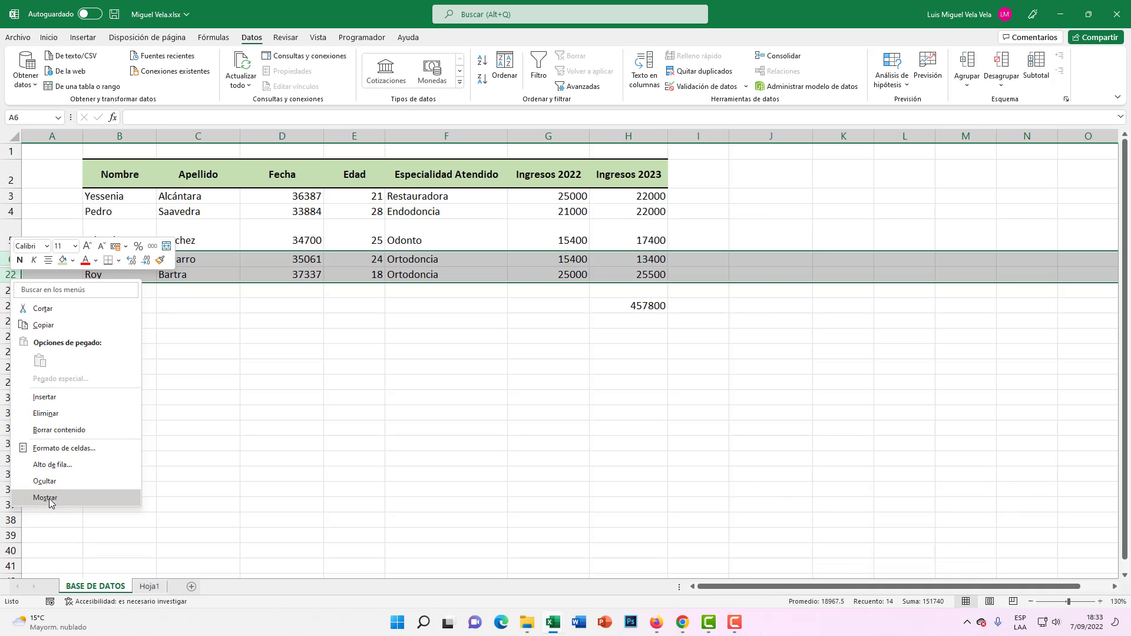
click(49, 499)
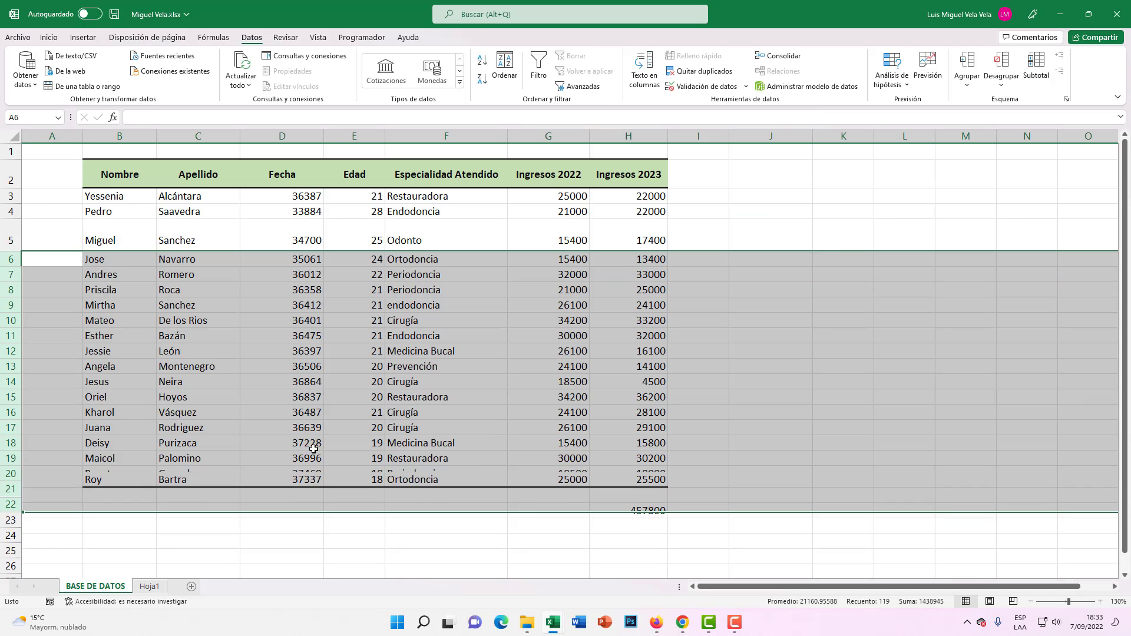
click(553, 272)
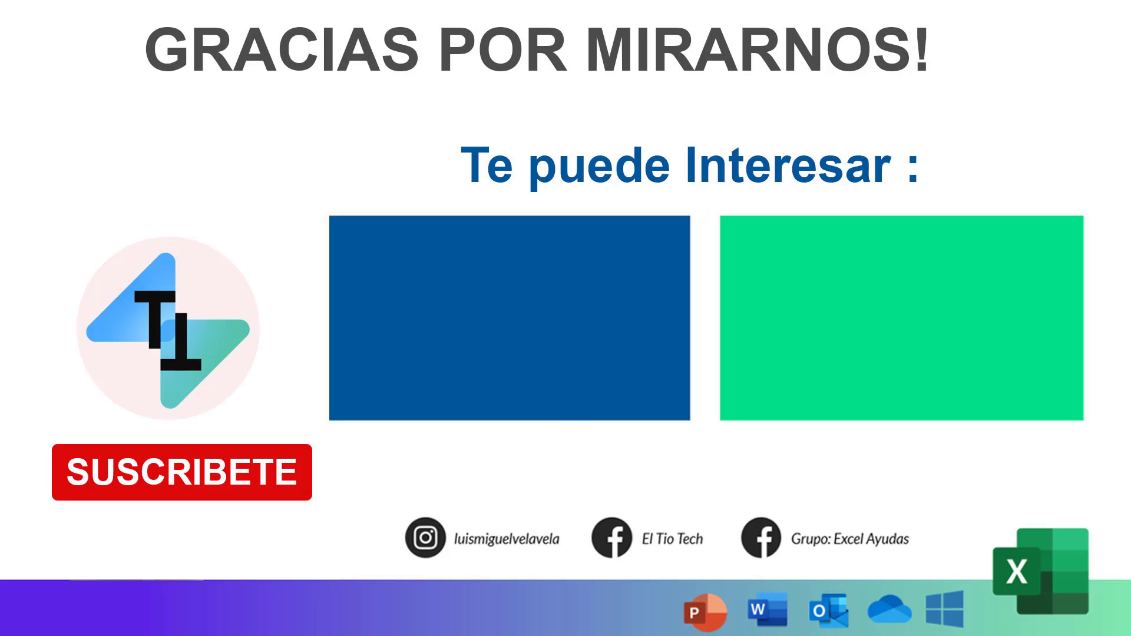